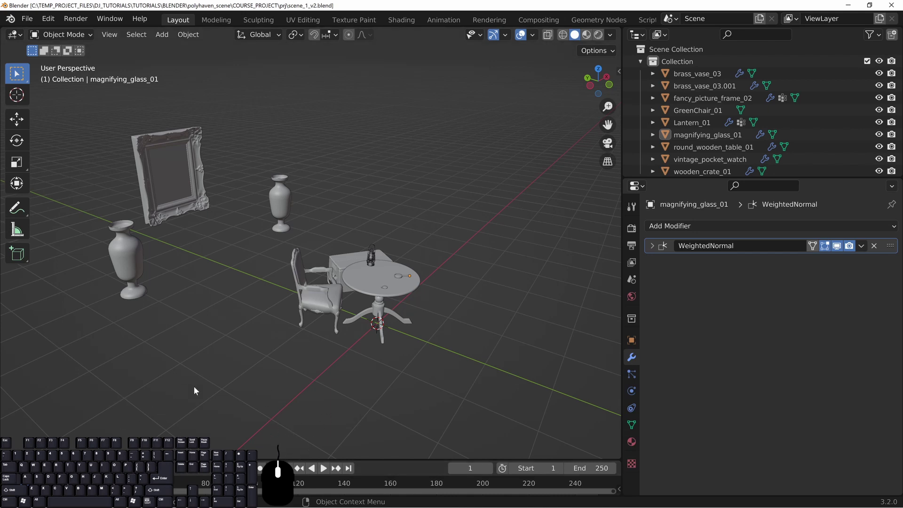
# Add a plane mesh at the table's base and scale it up into a room-sized floor.
pyautogui.hotkey('shift', 'a')
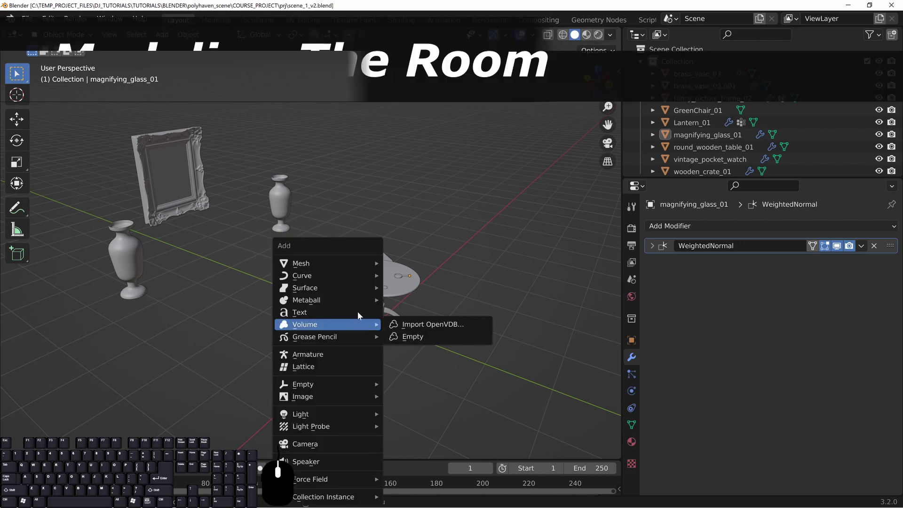
pyautogui.moveTo(330, 263)
pyautogui.click(411, 28)
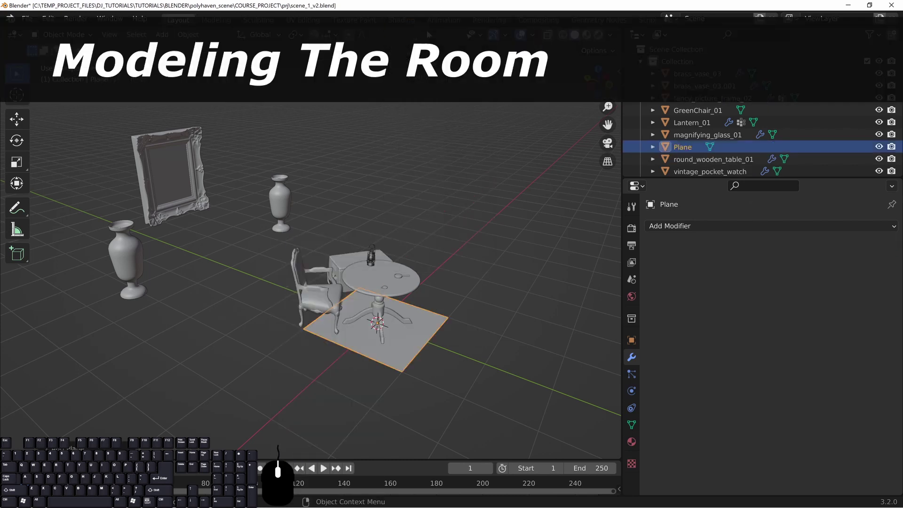
pyautogui.scroll(-4, 379, 296)
pyautogui.press('s')
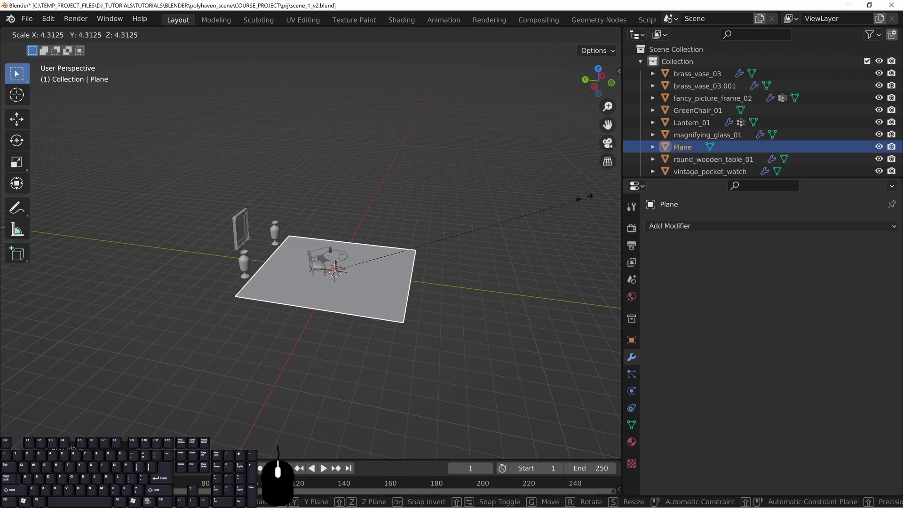
pyautogui.click(73, 170)
# In the right orthographic view, scale the plane by about 0.985 so its edge lines up with the picture frame's back.
pyautogui.press('KP_3')
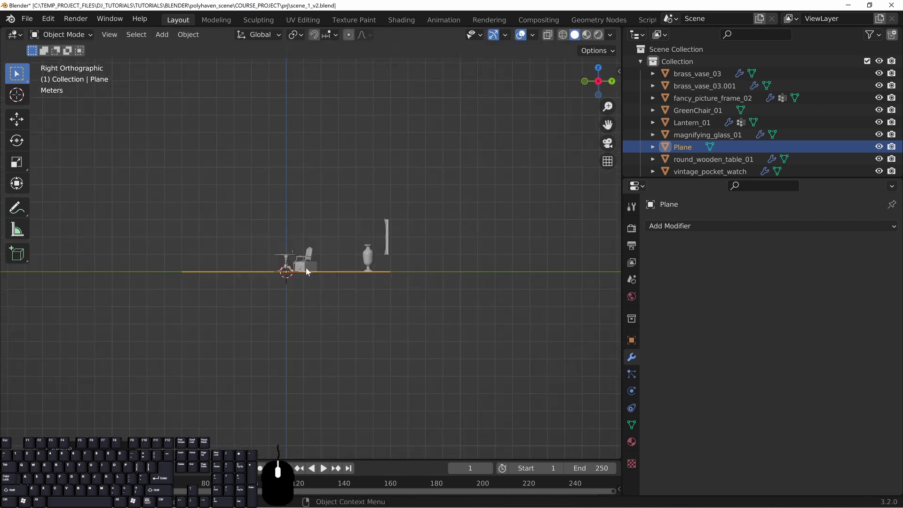
pyautogui.scroll(12, 406, 291)
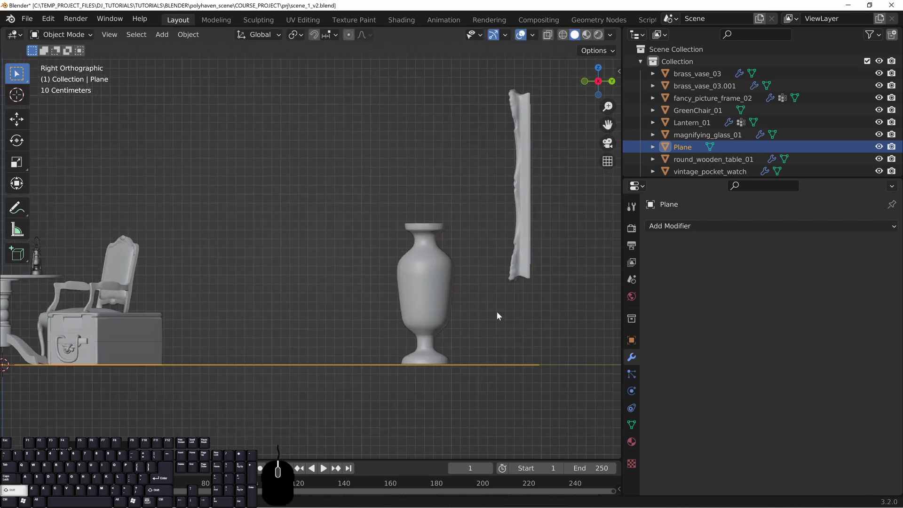
pyautogui.keyDown('shift'); pyautogui.moveTo(505, 352); pyautogui.dragTo(477, 342, button='middle'); pyautogui.keyUp('shift')
pyautogui.press('s')
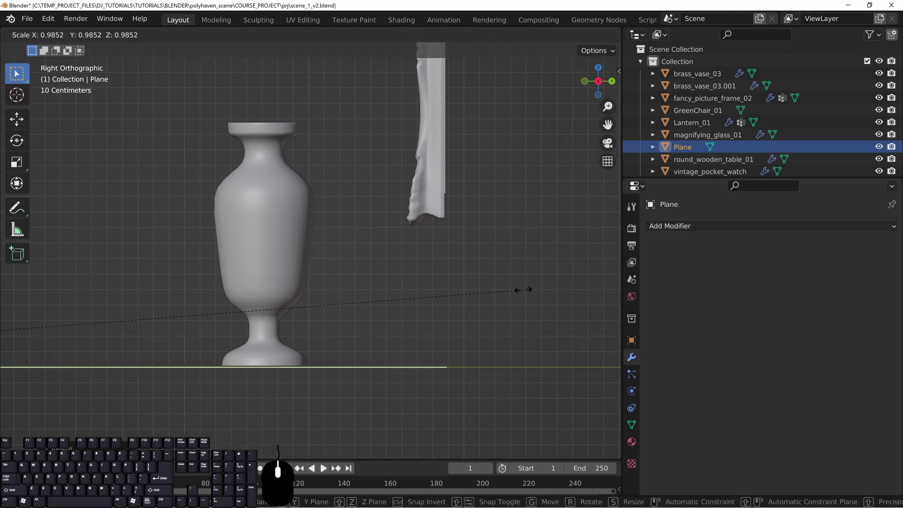
pyautogui.click(520, 289)
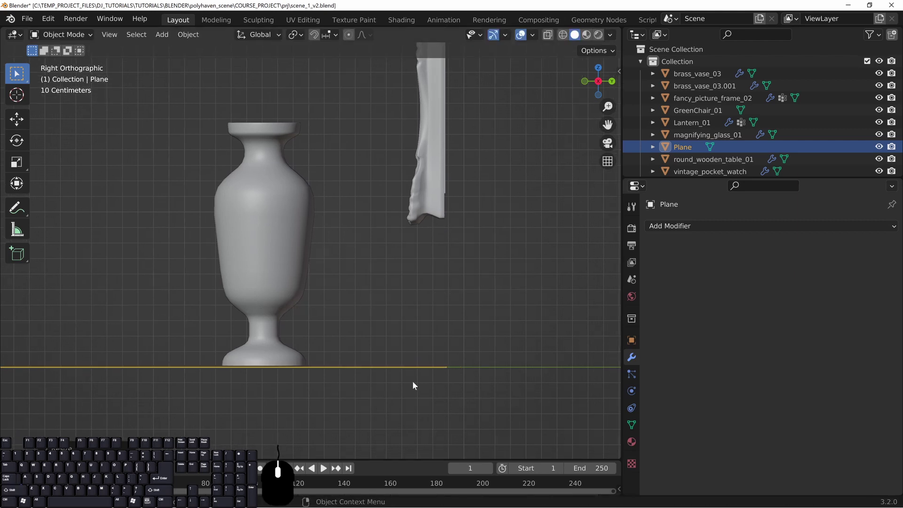
# Extrude the plane's edge behind the picture frame upward about 4.2 m along Z to form the back wall.
pyautogui.moveTo(311, 308); pyautogui.dragTo(458, 326, button='middle')
pyautogui.scroll(-8, 369, 327)
pyautogui.moveTo(231, 271); pyautogui.dragTo(289, 303, button='middle')
pyautogui.press('Tab')
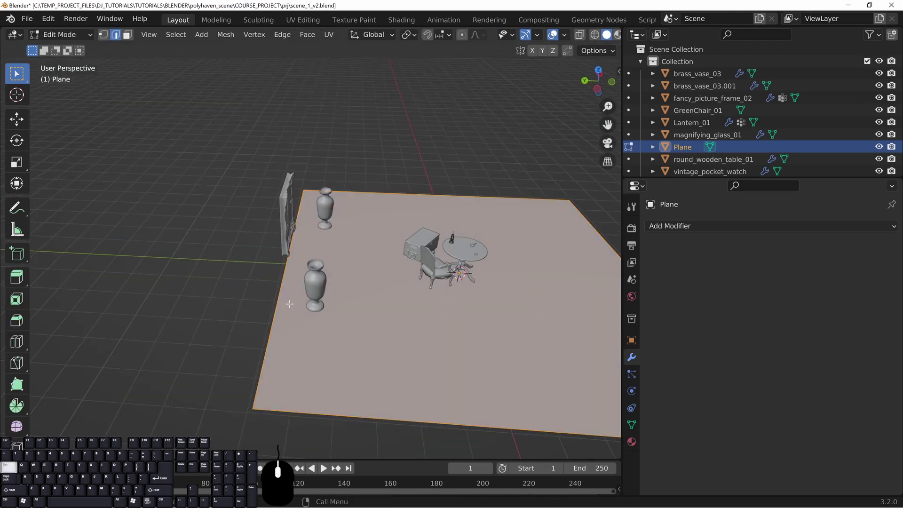
pyautogui.click(276, 311)
pyautogui.moveTo(356, 376); pyautogui.dragTo(300, 318, button='middle')
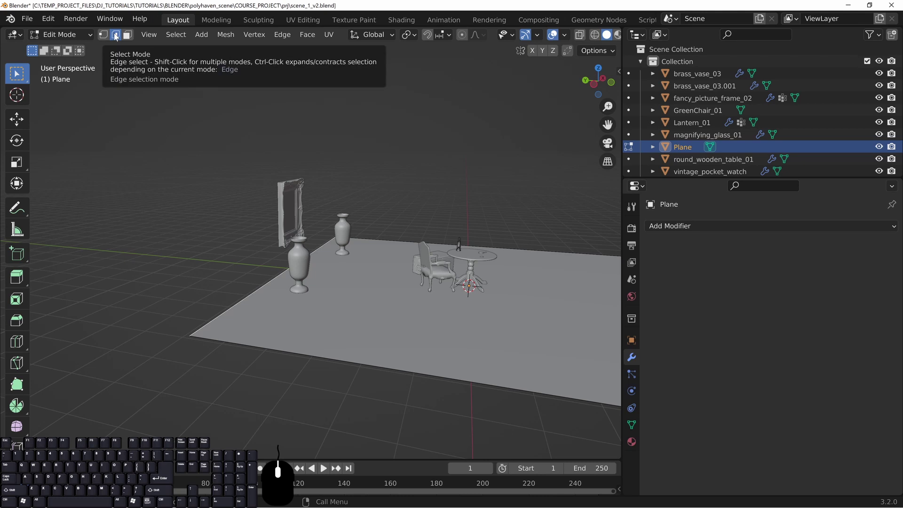
pyautogui.moveTo(299, 324); pyautogui.dragTo(311, 320, button='middle')
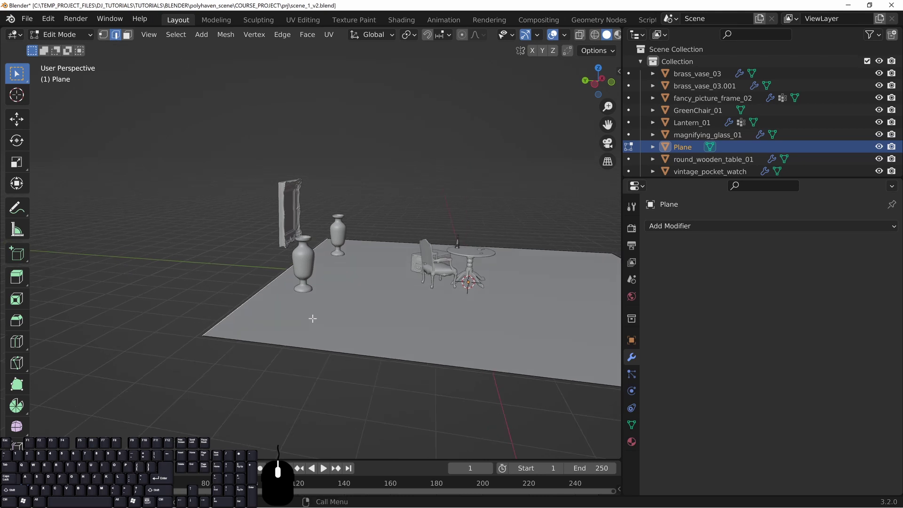
pyautogui.press('e')
pyautogui.press('z')
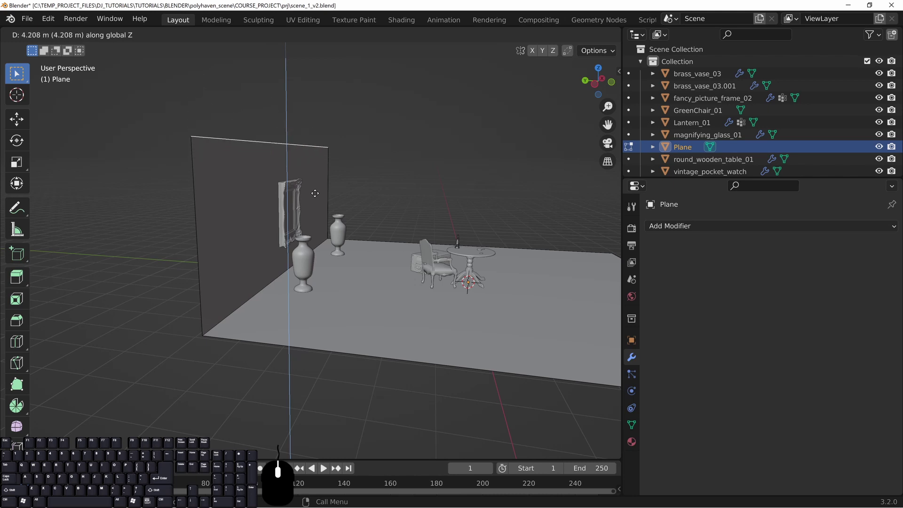
pyautogui.click(315, 193)
# Select all of the floor and wall geometry and switch to the UV Editing workspace.
pyautogui.moveTo(269, 240); pyautogui.dragTo(216, 248, button='middle')
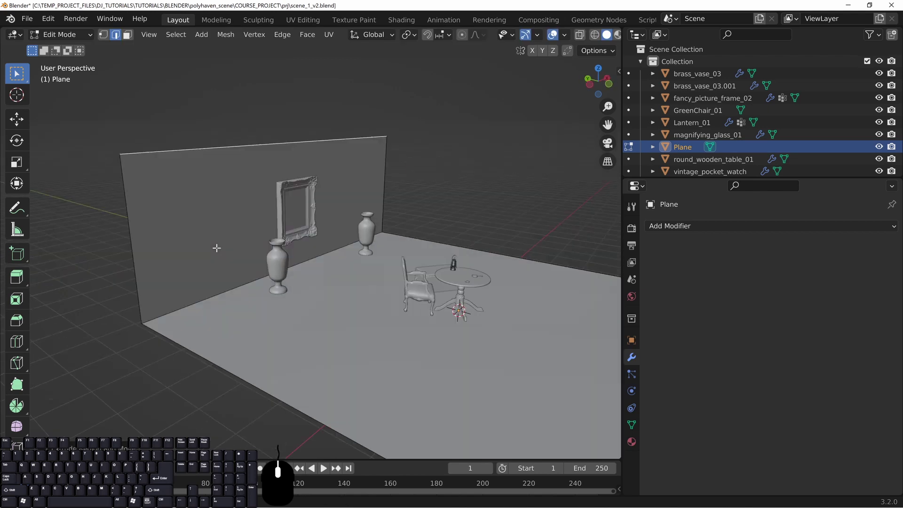
pyautogui.keyDown('shift'); pyautogui.moveTo(405, 296); pyautogui.dragTo(367, 229, button='middle'); pyautogui.keyUp('shift')
pyautogui.press('a')
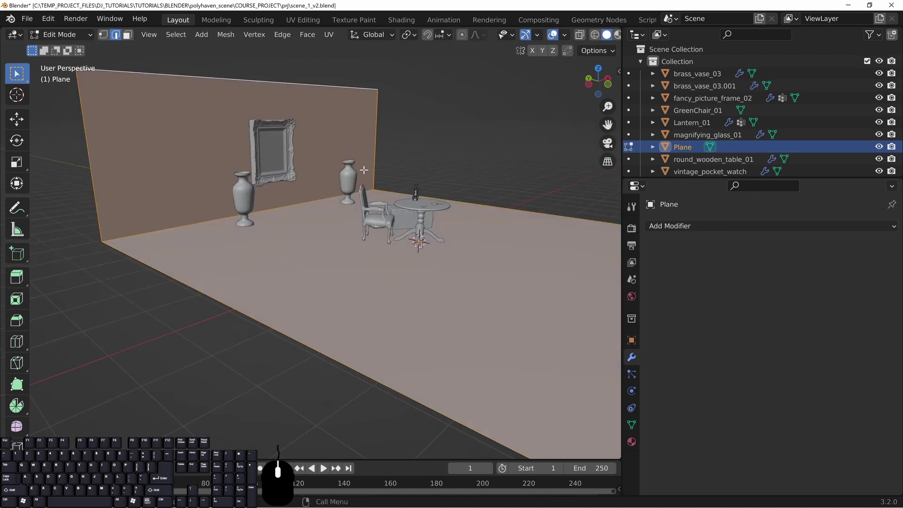
pyautogui.click(304, 20)
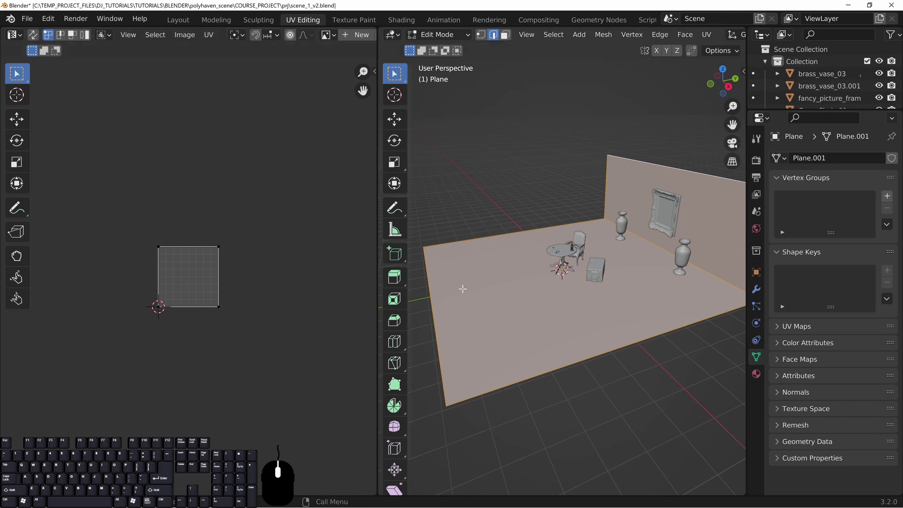
# Unwrap the selected floor and wall faces so the UV layout includes the extruded wall.
pyautogui.scroll(4, 237, 306)
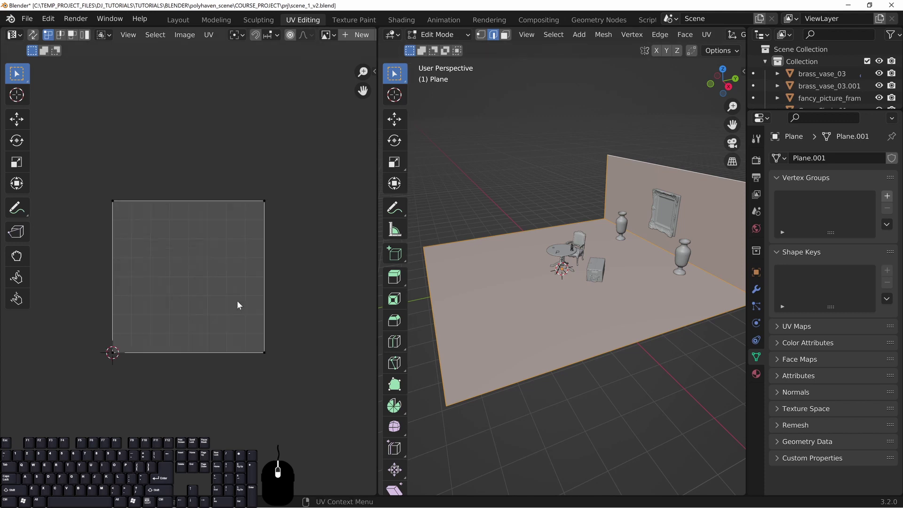
pyautogui.moveTo(499, 253); pyautogui.dragTo(567, 283, button='middle')
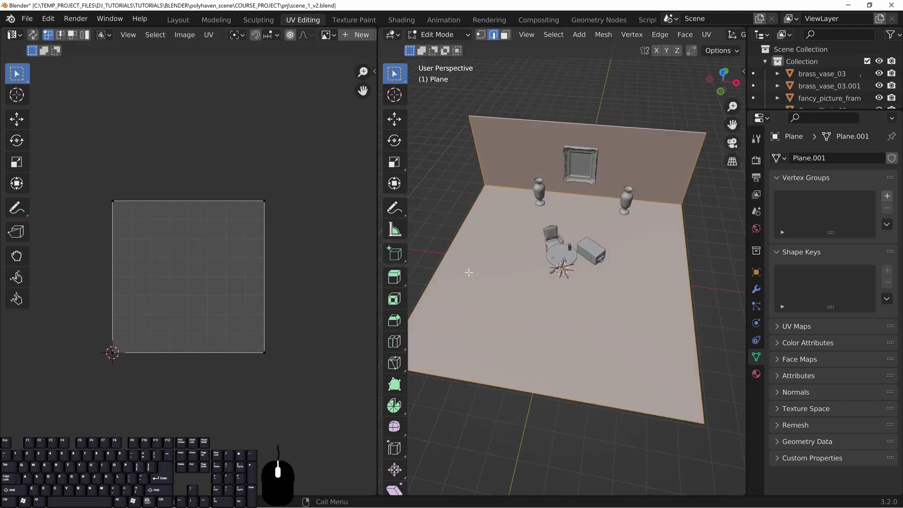
pyautogui.moveTo(479, 302); pyautogui.dragTo(592, 241, button='middle')
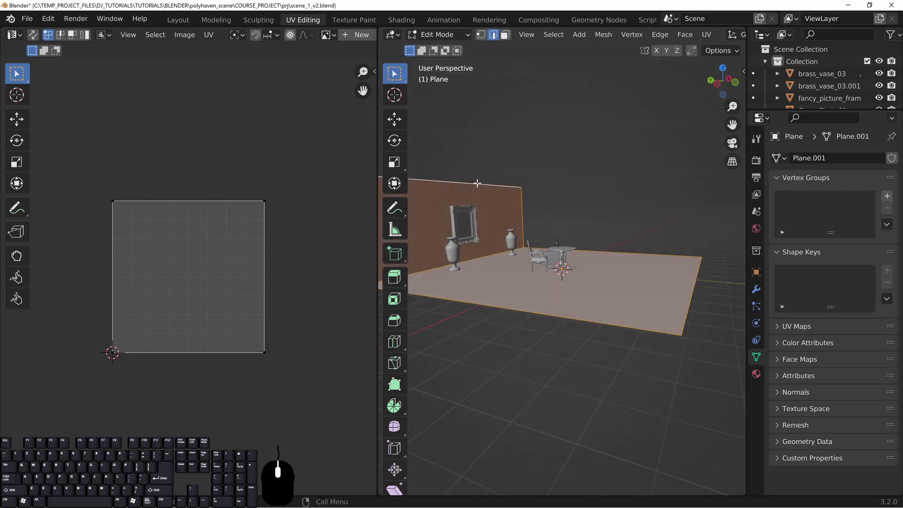
pyautogui.keyDown('shift'); pyautogui.moveTo(414, 261); pyautogui.dragTo(485, 257, button='middle'); pyautogui.keyUp('shift')
pyautogui.moveTo(559, 230); pyautogui.dragTo(555, 249, button='middle')
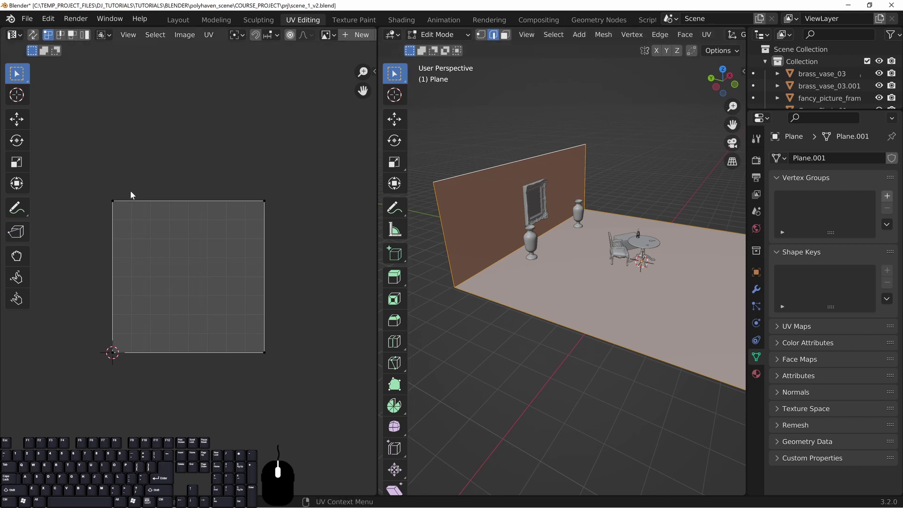
pyautogui.moveTo(573, 264); pyautogui.dragTo(558, 259, button='middle')
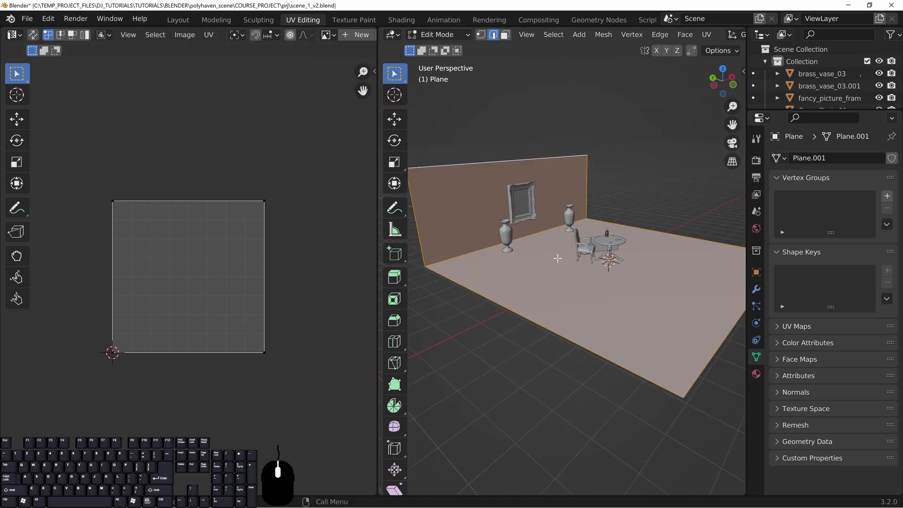
pyautogui.press('u')
pyautogui.press('u')
pyautogui.click(525, 210)
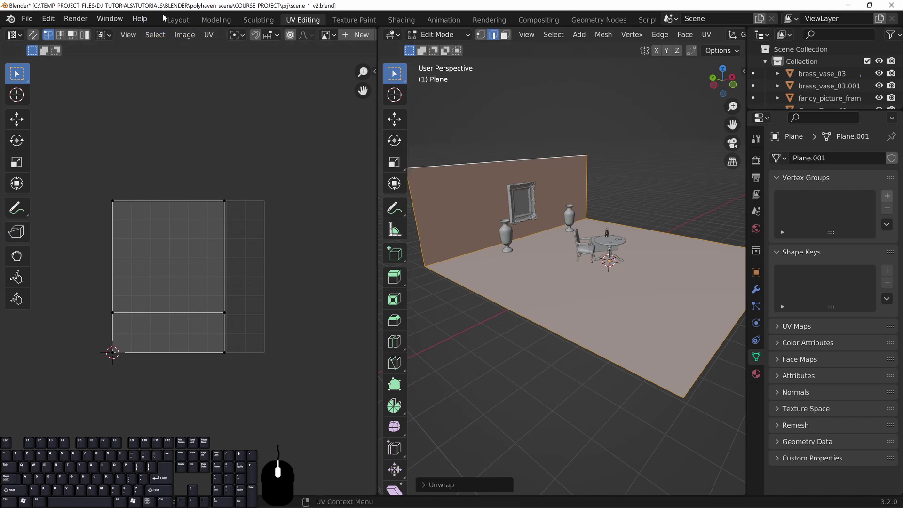
# Return to the Layout workspace and select only the plane's floor face in face select mode.
pyautogui.click(178, 20)
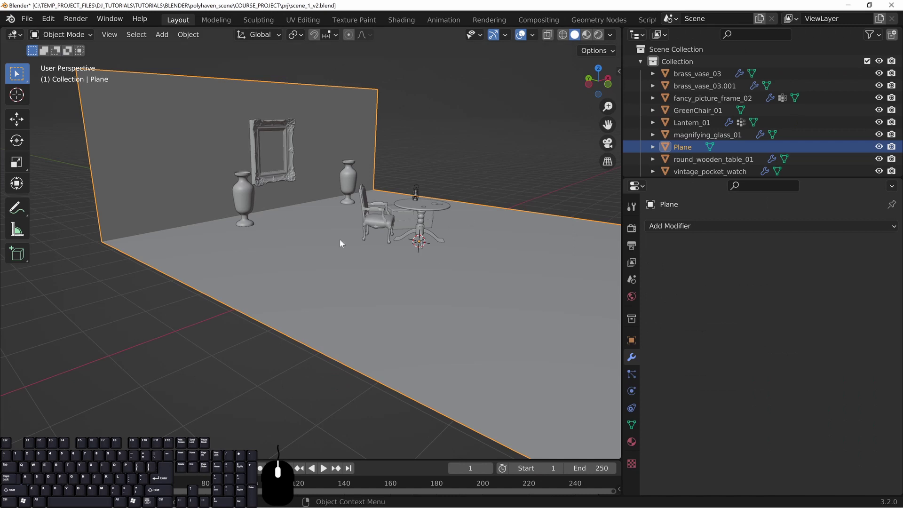
pyautogui.keyDown('shift'); pyautogui.moveTo(326, 181); pyautogui.dragTo(448, 177, button='middle'); pyautogui.keyUp('shift')
pyautogui.press('Tab')
pyautogui.click(519, 301)
pyautogui.keyDown('shift'); pyautogui.moveTo(392, 235); pyautogui.dragTo(353, 240, button='middle'); pyautogui.keyUp('shift')
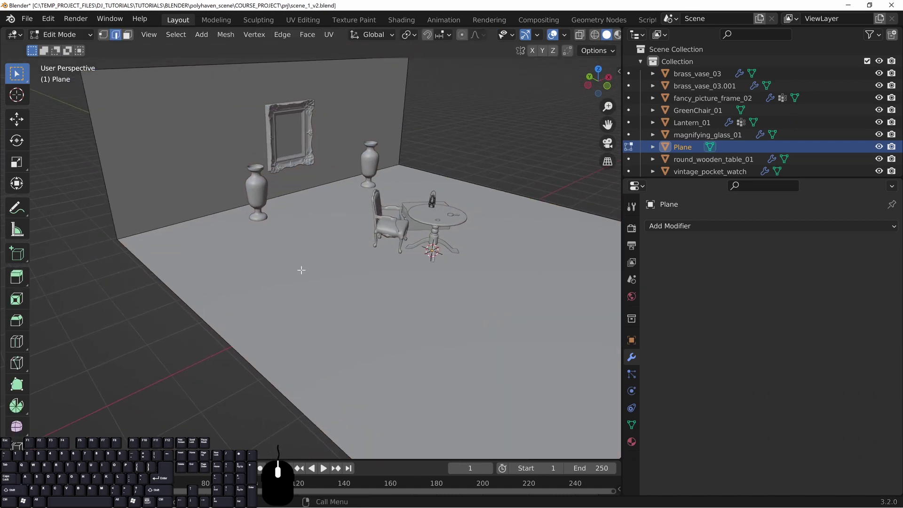
pyautogui.press('3')
pyautogui.click(362, 343)
pyautogui.keyDown('shift'); pyautogui.moveTo(397, 322); pyautogui.dragTo(342, 211, button='middle'); pyautogui.keyUp('shift')
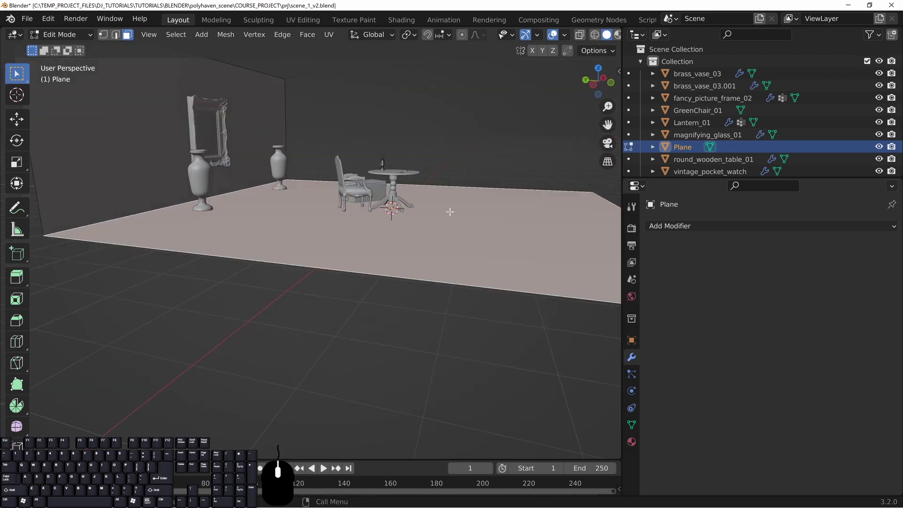
pyautogui.keyDown('shift'); pyautogui.moveTo(450, 212); pyautogui.dragTo(411, 275, button='middle'); pyautogui.keyUp('shift')
pyautogui.keyDown('shift'); pyautogui.moveTo(383, 335); pyautogui.dragTo(421, 288, button='middle'); pyautogui.keyUp('shift')
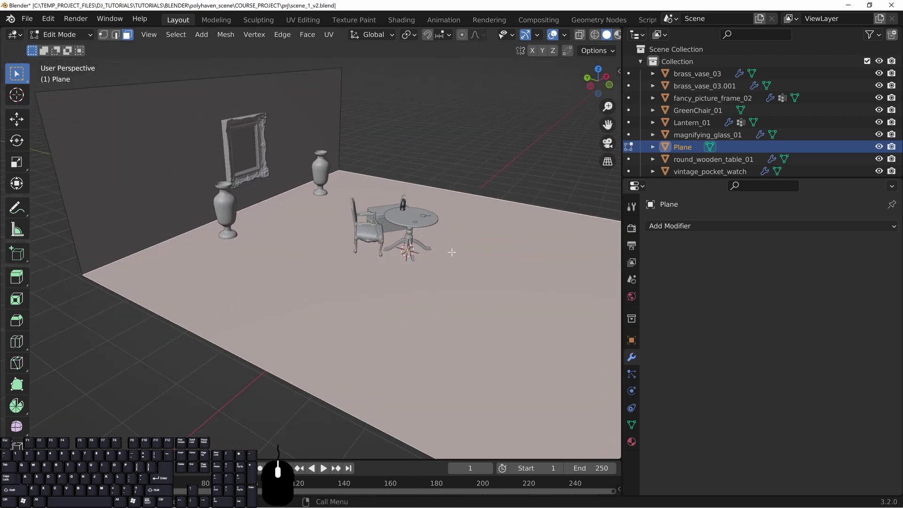
# Show the plane's material properties and split the 3D viewport horizontally, turning the lower area into a Shader Editor.
pyautogui.click(632, 442)
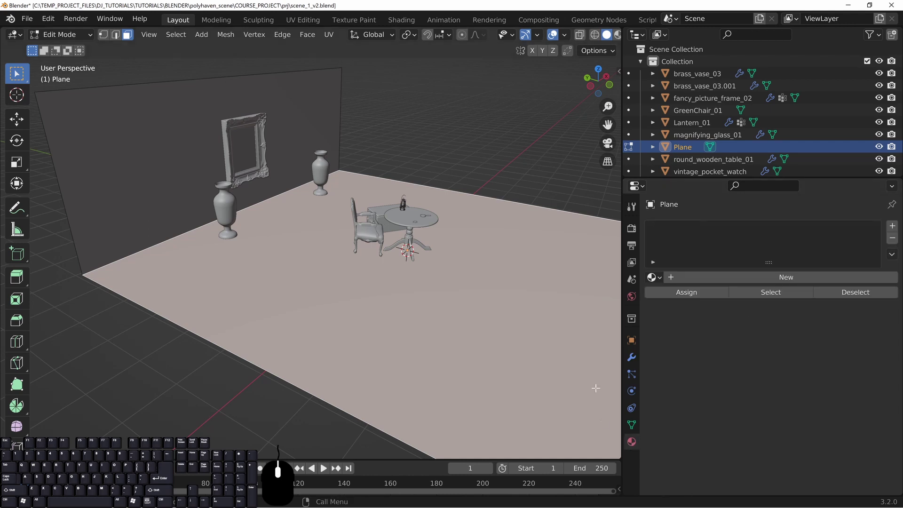
pyautogui.moveTo(622, 56); pyautogui.dragTo(658, 294)
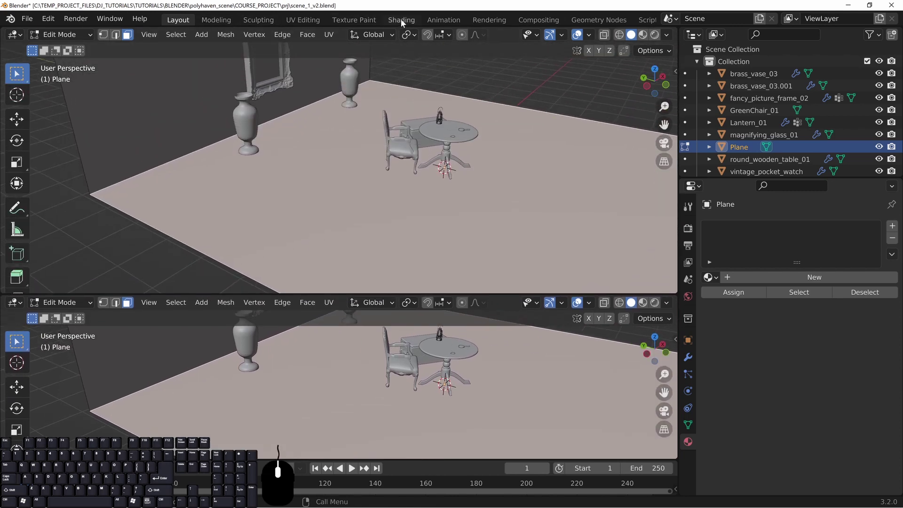
pyautogui.moveTo(53, 295)
pyautogui.mouseDown()
pyautogui.moveTo(58, 273)
pyautogui.moveTo(60, 286)
pyautogui.mouseUp()
pyautogui.press('t')
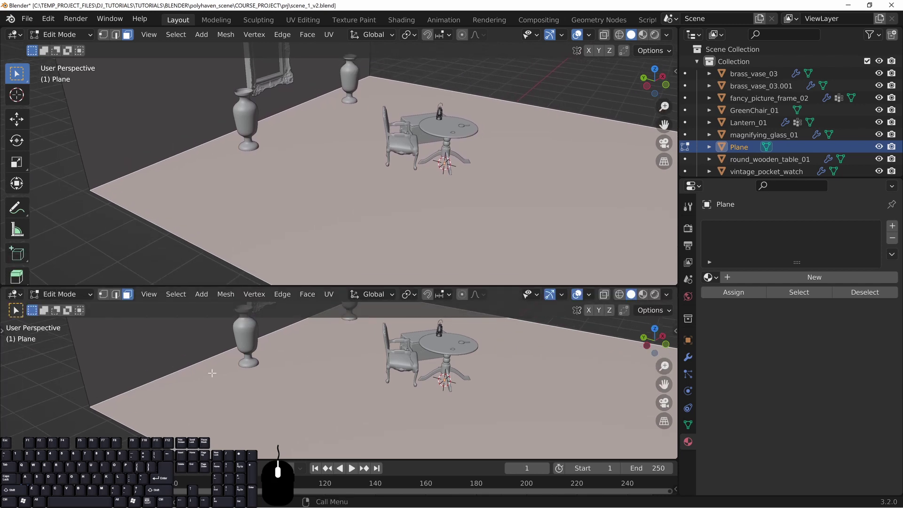
pyautogui.click(14, 294)
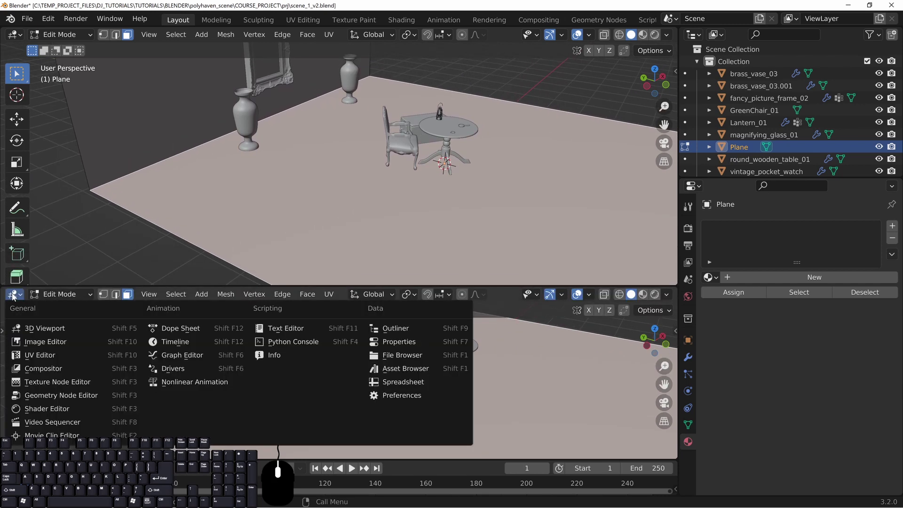
pyautogui.click(57, 410)
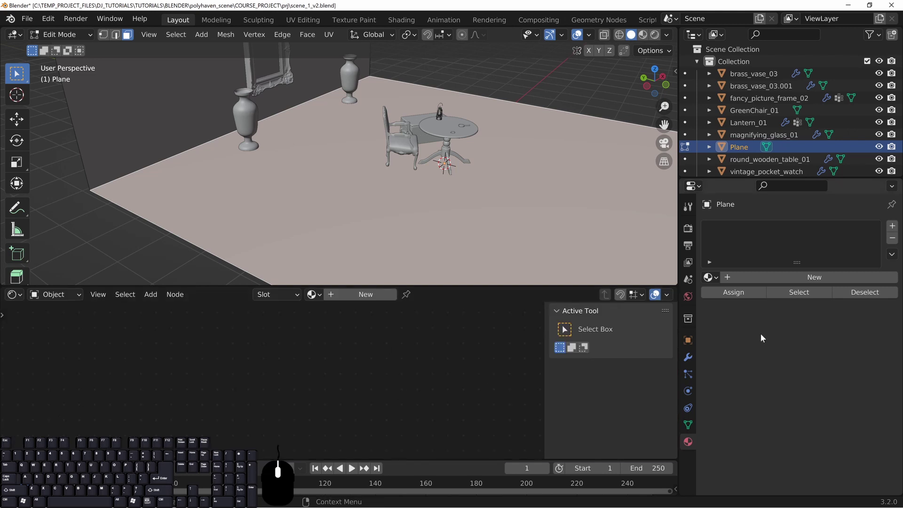
# Create a new material on the plane and enlarge the Shader Editor to fit its nodes.
pyautogui.click(366, 294)
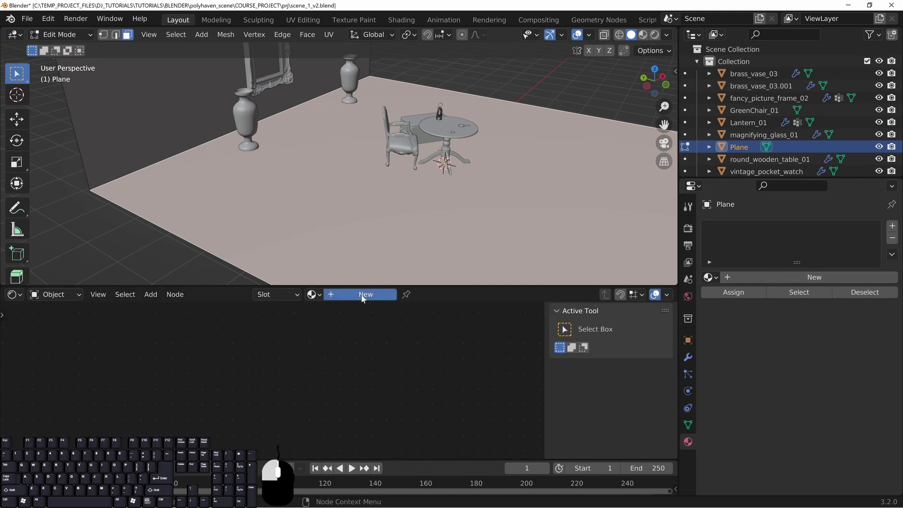
pyautogui.scroll(6, 408, 343)
pyautogui.moveTo(518, 337); pyautogui.dragTo(426, 391, button='middle')
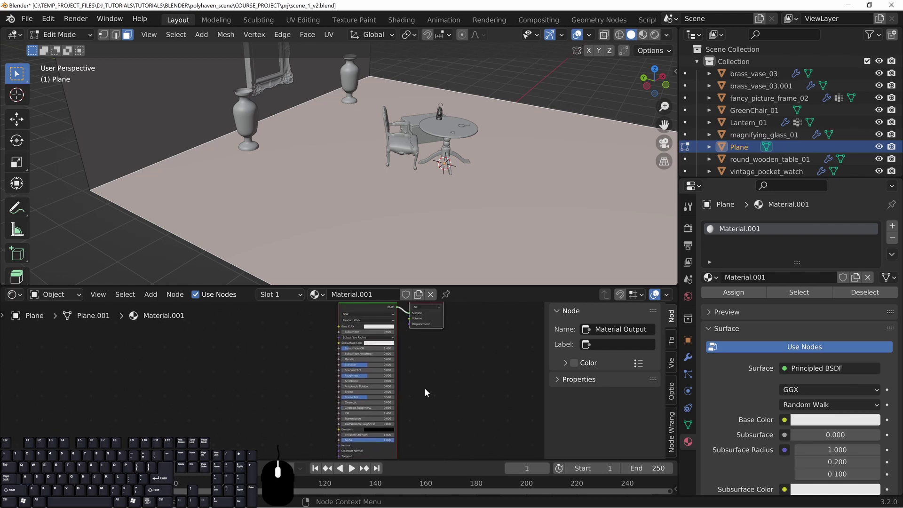
pyautogui.scroll(3, 426, 389)
pyautogui.moveTo(435, 285); pyautogui.dragTo(435, 231)
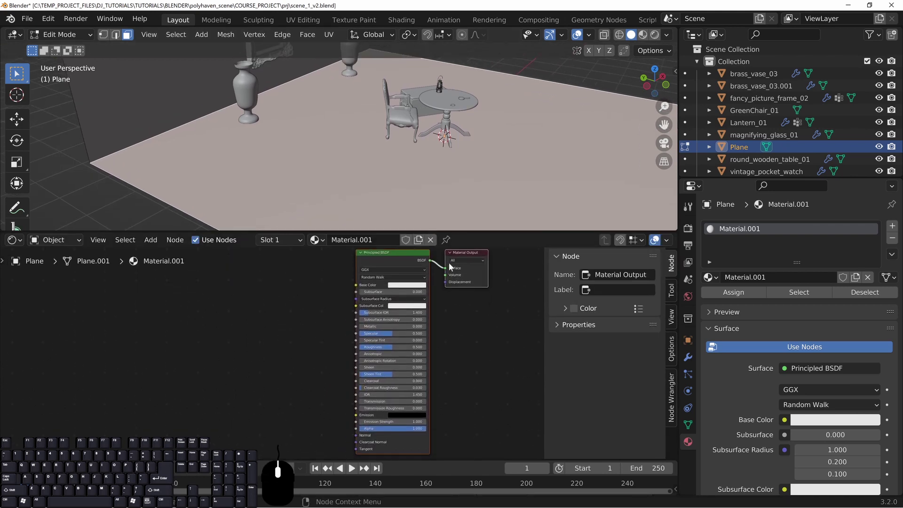
pyautogui.moveTo(485, 359); pyautogui.dragTo(405, 376, button='middle')
pyautogui.scroll(4, 413, 370)
pyautogui.moveTo(446, 327); pyautogui.dragTo(435, 375, button='middle')
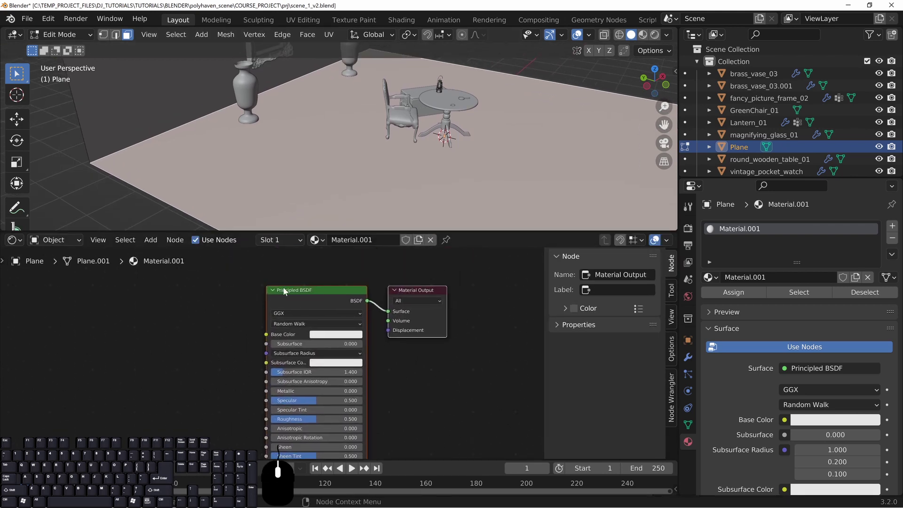
# Rename the plane's new material to floor.
pyautogui.click(380, 281)
pyautogui.doubleClick(776, 276)
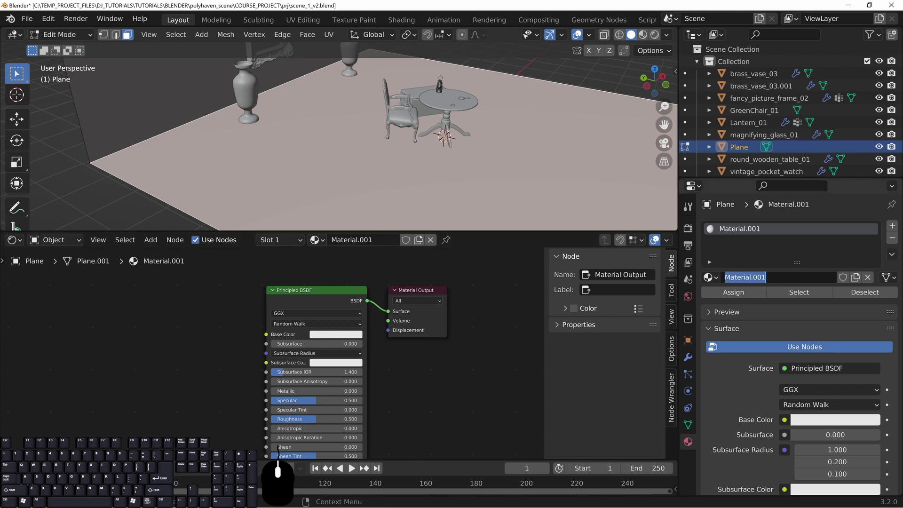
pyautogui.write('floor')
pyautogui.press('Return')
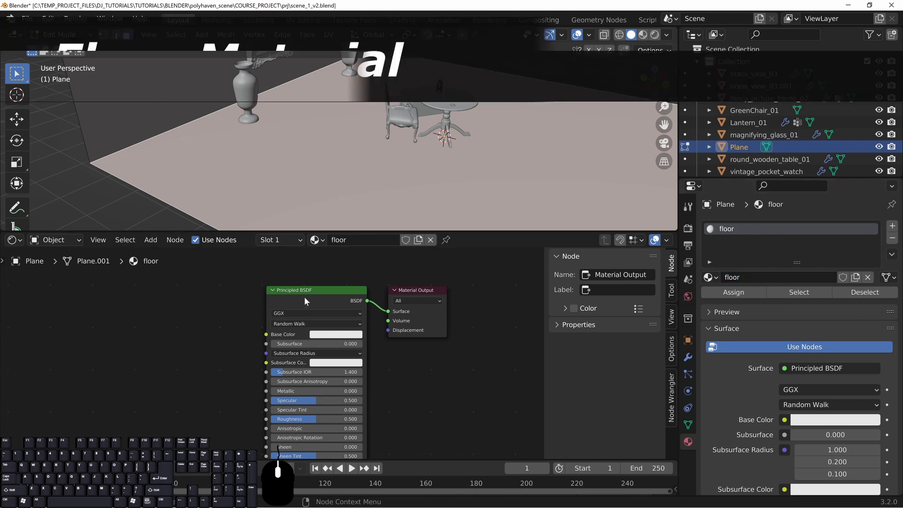
# Select the Principled BSDF node and check in the add-on preferences, searching for node, that Node Wrangler is enabled.
pyautogui.click(305, 297)
pyautogui.moveTo(191, 318); pyautogui.dragTo(321, 316, button='middle')
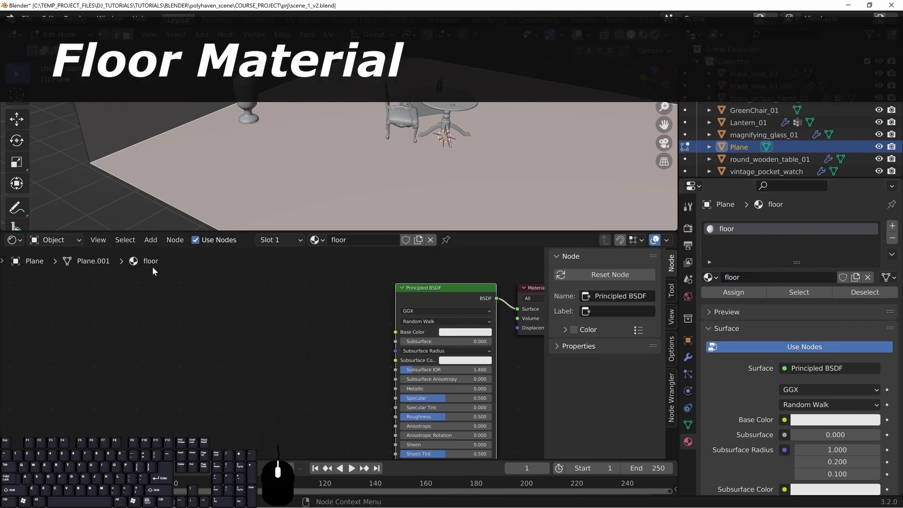
pyautogui.click(49, 19)
pyautogui.click(71, 193)
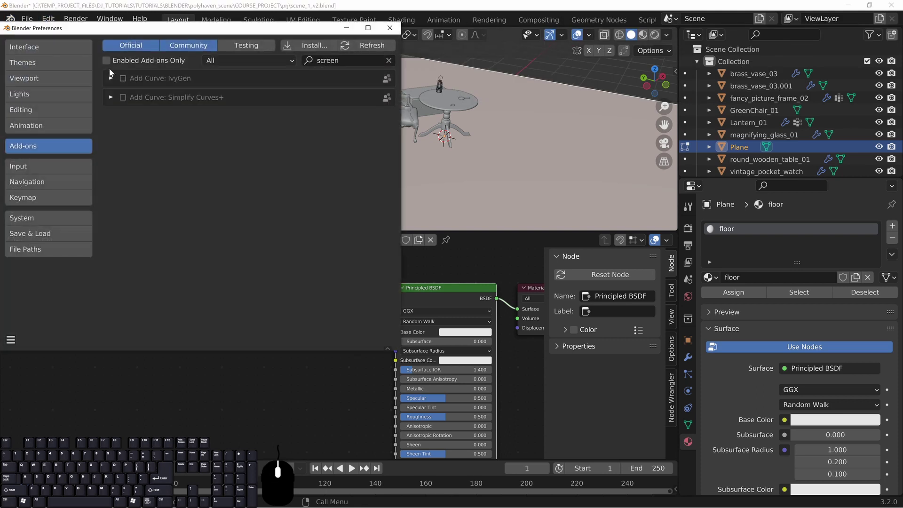
pyautogui.click(336, 61)
pyautogui.write('node')
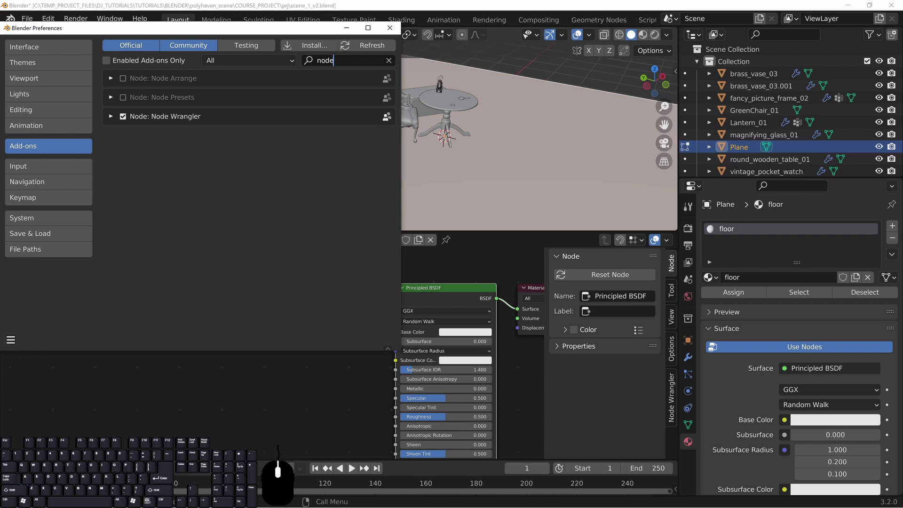
pyautogui.click(390, 29)
# Run Node Wrangler's Principled Texture Setup with all four maps from the textures folder of assets/2D/wood_cabinet_worn_long_4k.
pyautogui.scroll(-2, 275, 361)
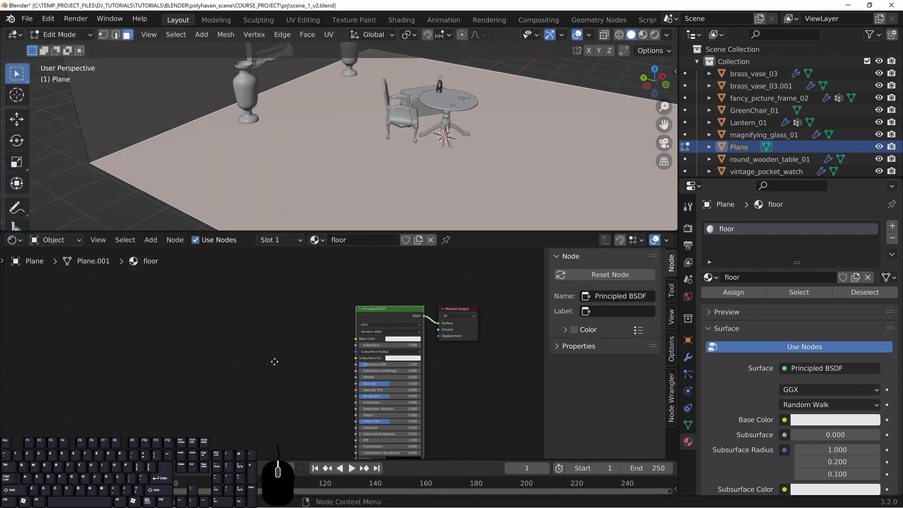
pyautogui.scroll(-2, 322, 348)
pyautogui.moveTo(275, 362); pyautogui.dragTo(366, 347, button='middle')
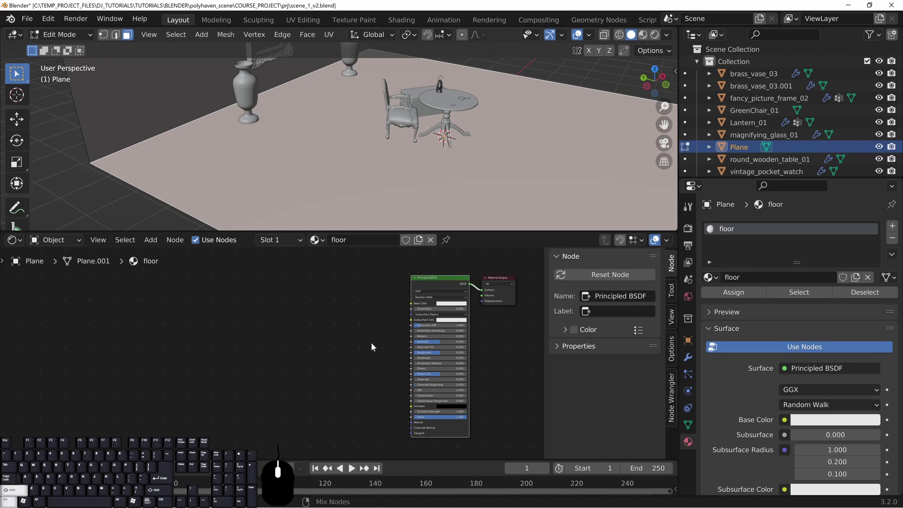
pyautogui.hotkey('ctrl', 'shift', 't')
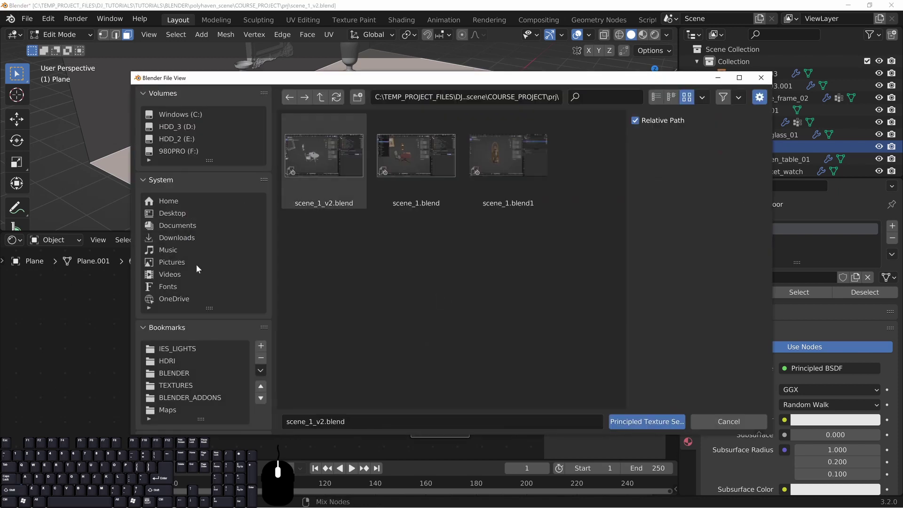
pyautogui.click(320, 97)
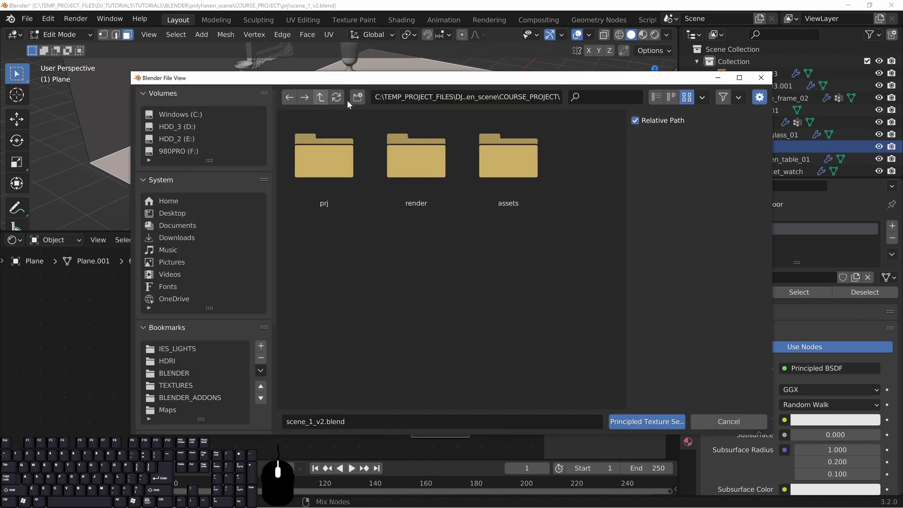
pyautogui.doubleClick(510, 162)
pyautogui.doubleClick(329, 162)
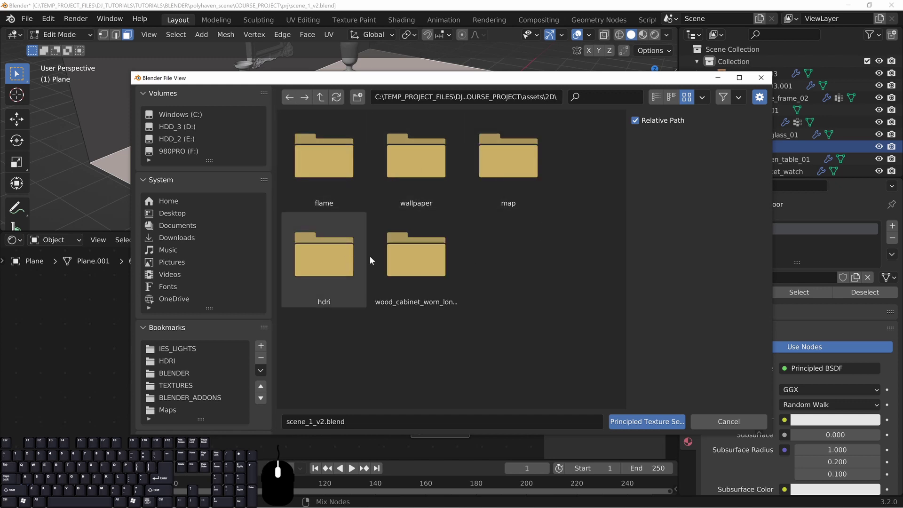
pyautogui.click(424, 301)
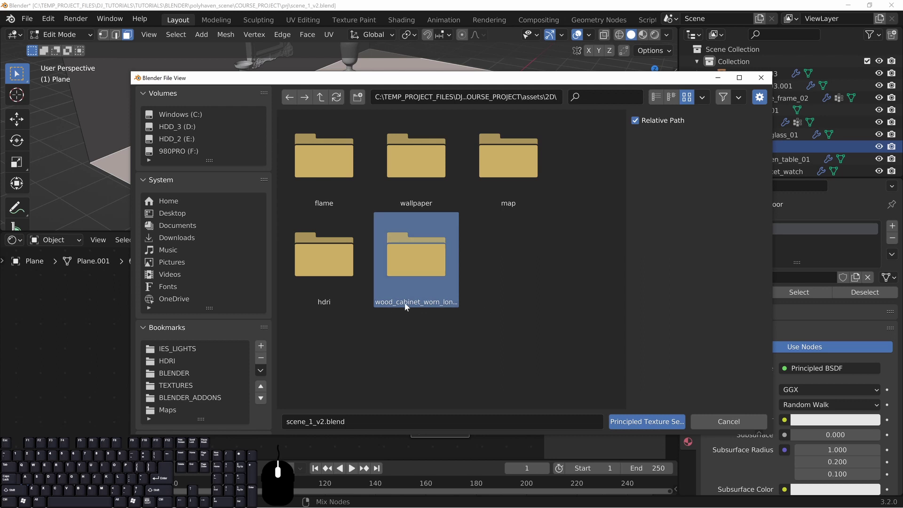
pyautogui.doubleClick(417, 251)
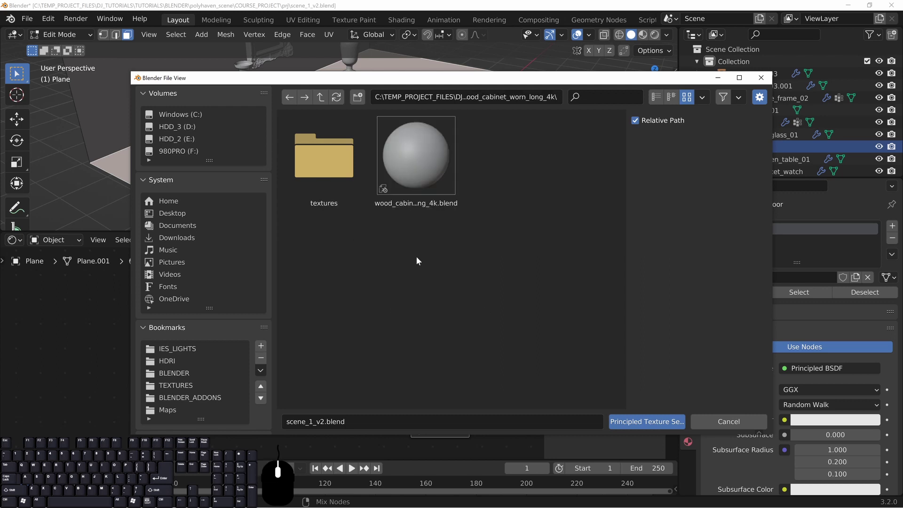
pyautogui.doubleClick(329, 154)
pyautogui.moveTo(312, 363); pyautogui.dragTo(600, 150)
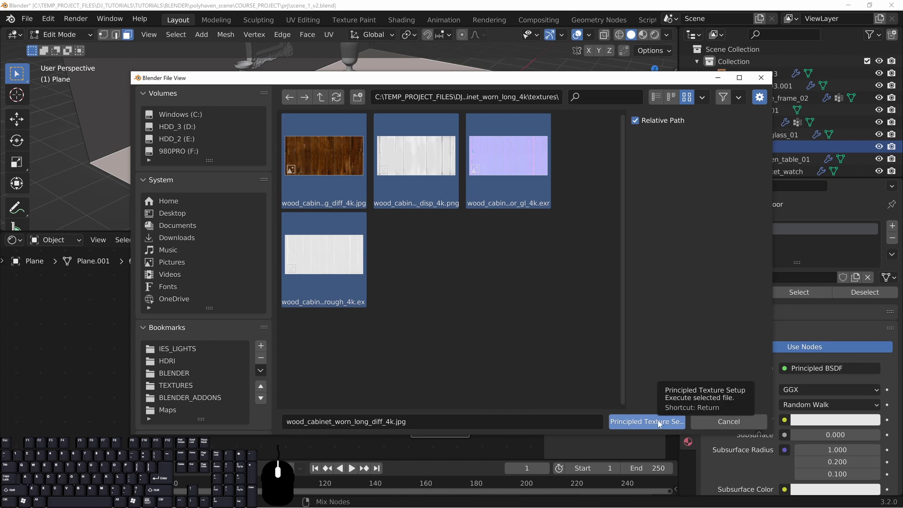
pyautogui.click(671, 424)
# Look over the texture node setup and switch the 3D viewport to Material Preview shading.
pyautogui.moveTo(347, 368); pyautogui.dragTo(450, 256, button='middle')
pyautogui.moveTo(403, 283); pyautogui.dragTo(265, 293, button='middle')
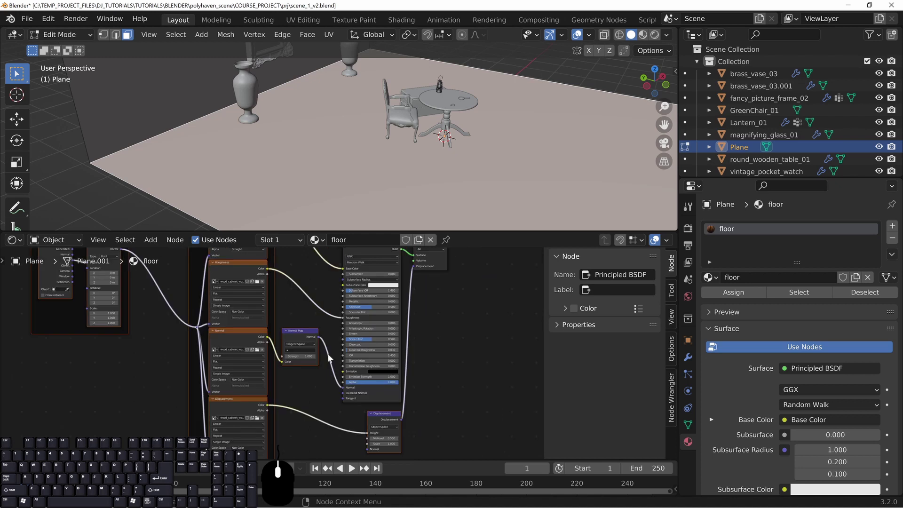
pyautogui.moveTo(331, 347); pyautogui.dragTo(428, 417, button='middle')
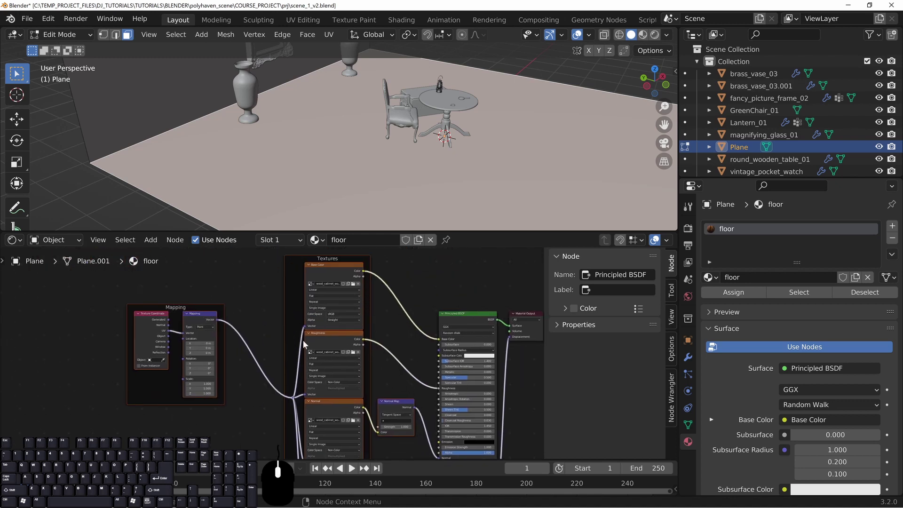
pyautogui.press('z')
pyautogui.click(377, 237)
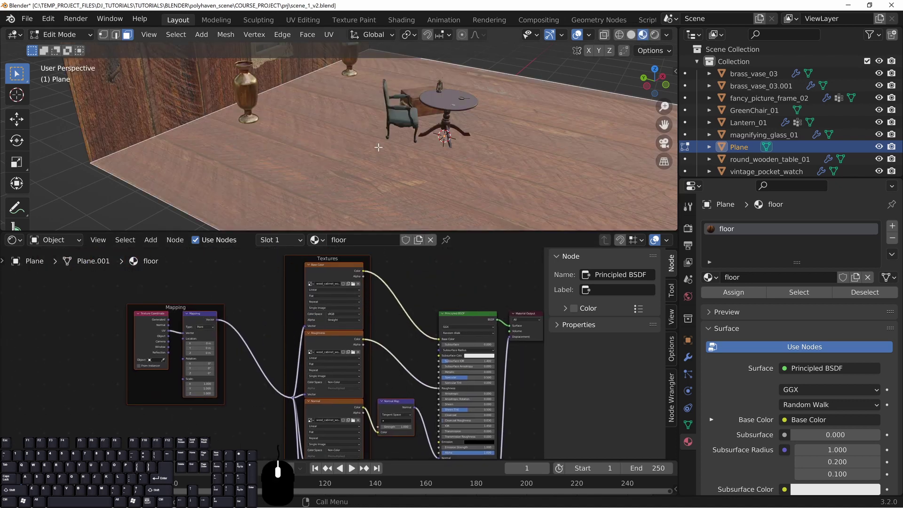
pyautogui.scroll(-5, 379, 148)
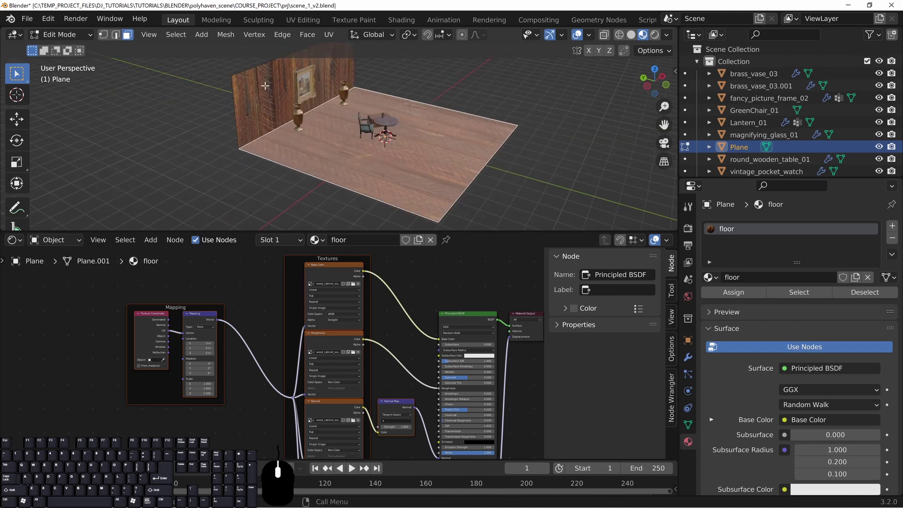
# Connect a new Value node to the Mapping node's Scale input and place it beneath the Texture Coordinate node.
pyautogui.scroll(5, 365, 361)
pyautogui.moveTo(213, 399); pyautogui.dragTo(403, 388, button='middle')
pyautogui.scroll(2, 403, 388)
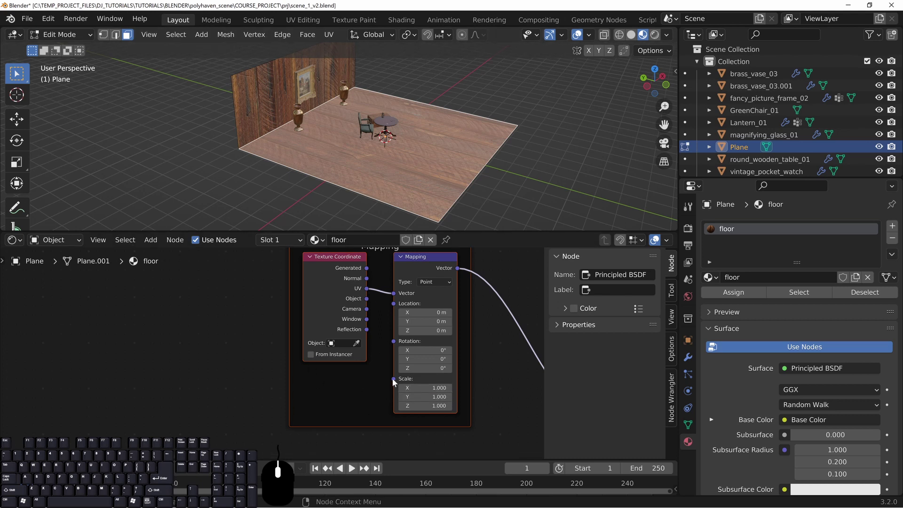
pyautogui.moveTo(394, 378)
pyautogui.mouseDown()
pyautogui.moveTo(381, 364)
pyautogui.moveTo(397, 376)
pyautogui.mouseUp()
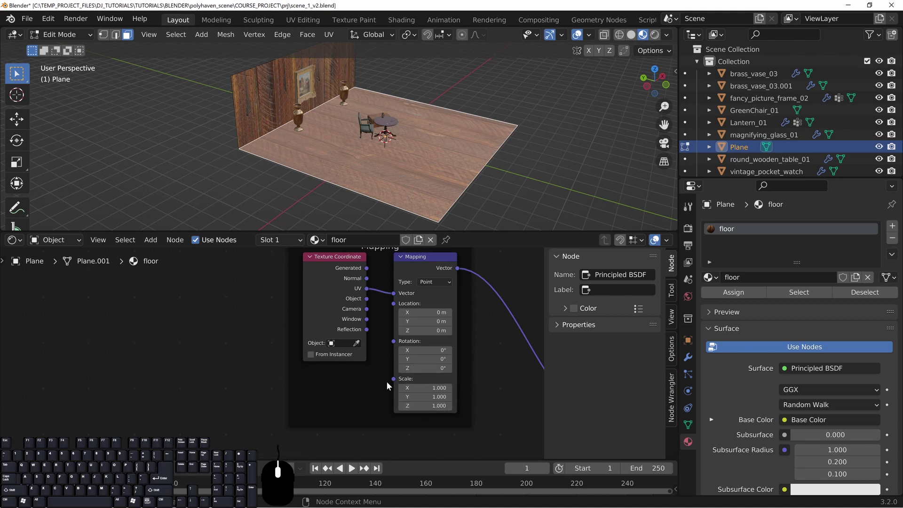
pyautogui.moveTo(394, 378); pyautogui.dragTo(335, 393)
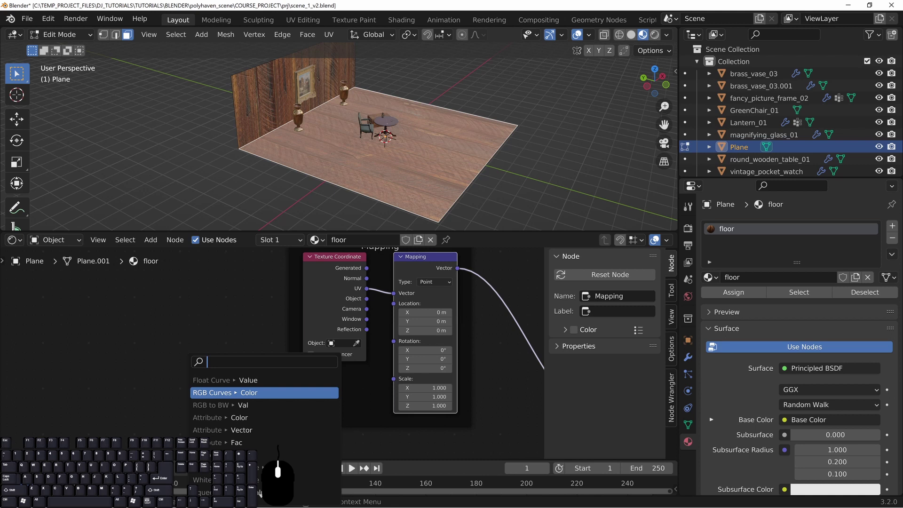
pyautogui.write('value')
pyautogui.press('Return')
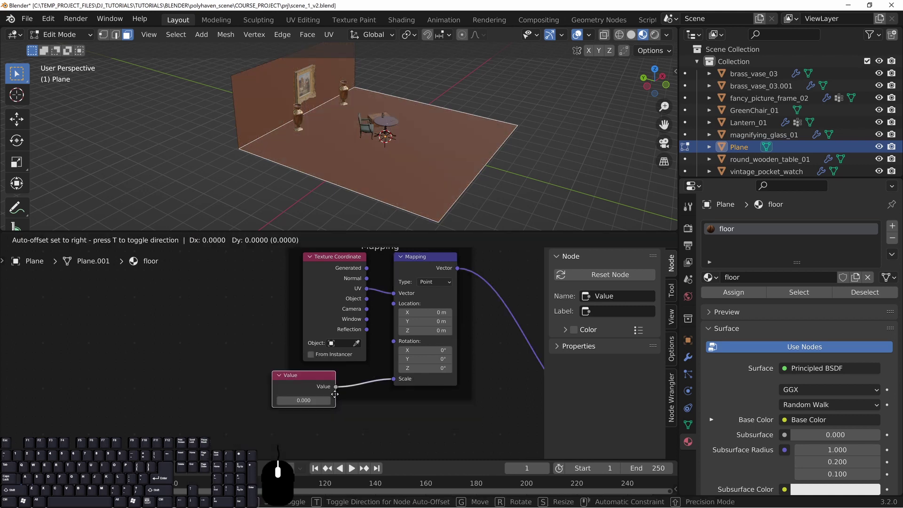
pyautogui.click(365, 387)
pyautogui.moveTo(345, 369)
pyautogui.mouseDown()
pyautogui.moveTo(344, 406)
pyautogui.moveTo(347, 375)
pyautogui.mouseUp()
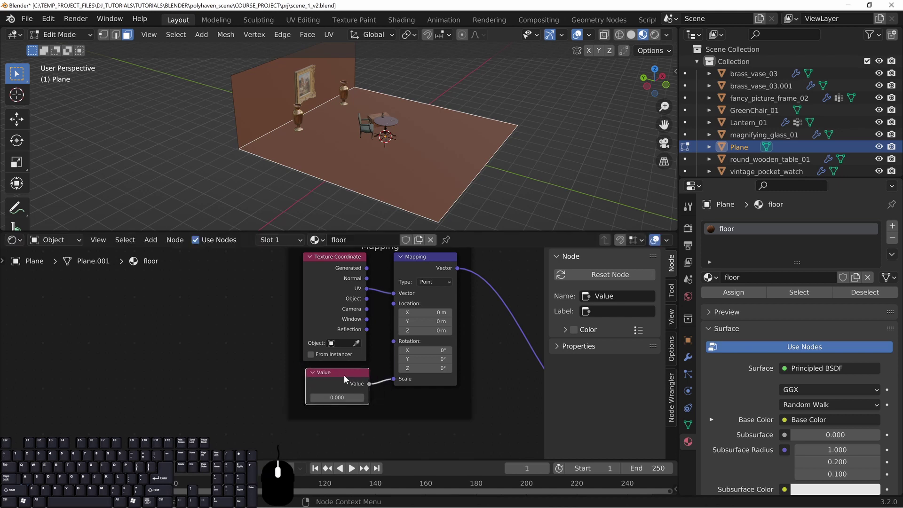
pyautogui.scroll(-1, 365, 265)
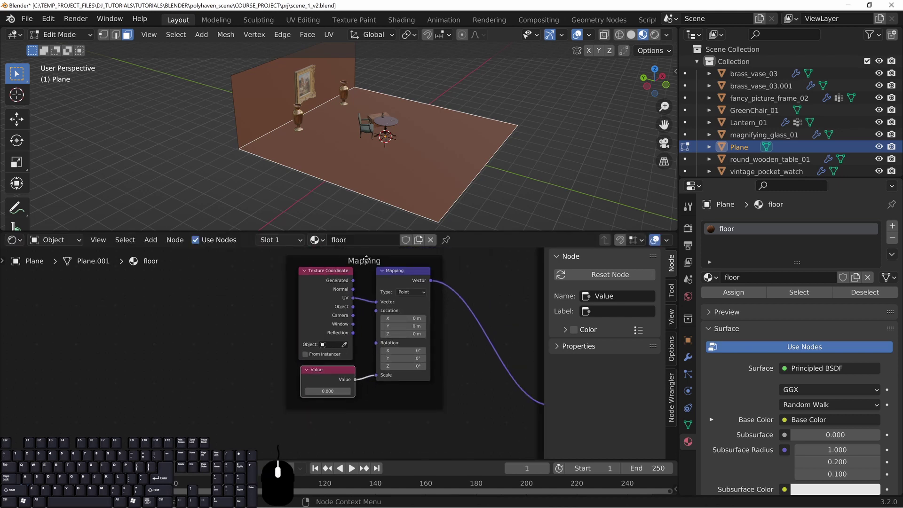
pyautogui.moveTo(336, 371)
pyautogui.mouseDown()
pyautogui.moveTo(340, 389)
pyautogui.moveTo(339, 374)
pyautogui.mouseUp()
# Switch to Object Mode and set the Value node driving the floor texture's scale to 4.120.
pyautogui.keyDown('shift'); pyautogui.moveTo(329, 396); pyautogui.dragTo(379, 396); pyautogui.keyUp('shift')
pyautogui.scroll(5, 365, 185)
pyautogui.moveTo(475, 186); pyautogui.dragTo(462, 164, button='middle')
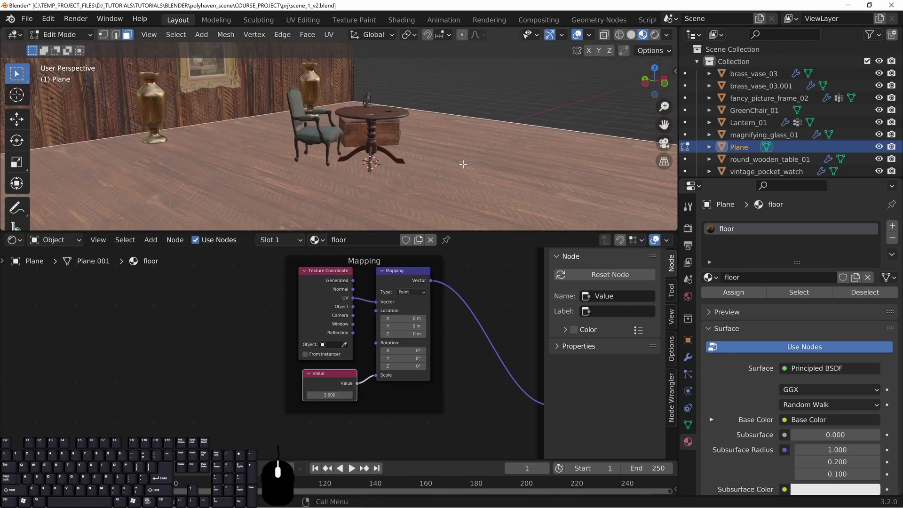
pyautogui.keyDown('shift'); pyautogui.moveTo(330, 394); pyautogui.dragTo(340, 395); pyautogui.keyUp('shift')
pyautogui.press('Tab')
pyautogui.moveTo(478, 122); pyautogui.dragTo(302, 200, button='middle')
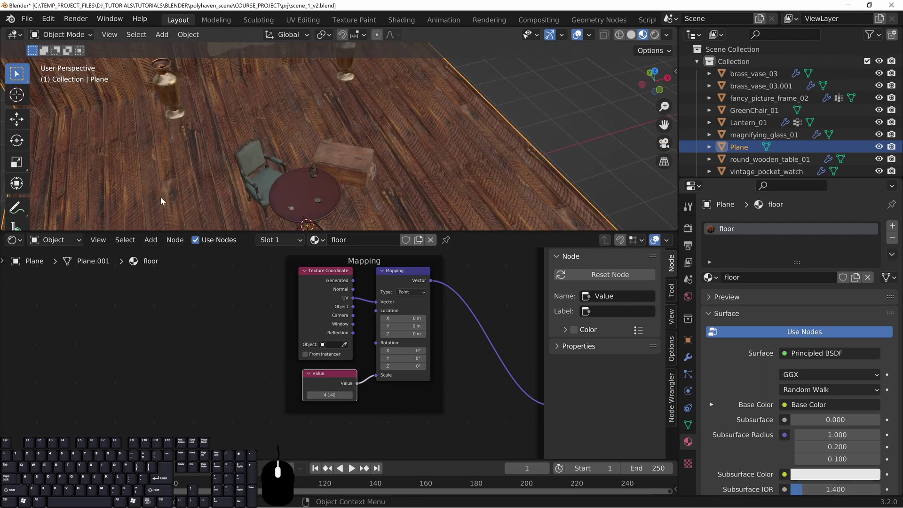
pyautogui.moveTo(160, 197); pyautogui.dragTo(369, 168, button='middle')
pyautogui.scroll(-4, 363, 197)
pyautogui.scroll(2, 368, 168)
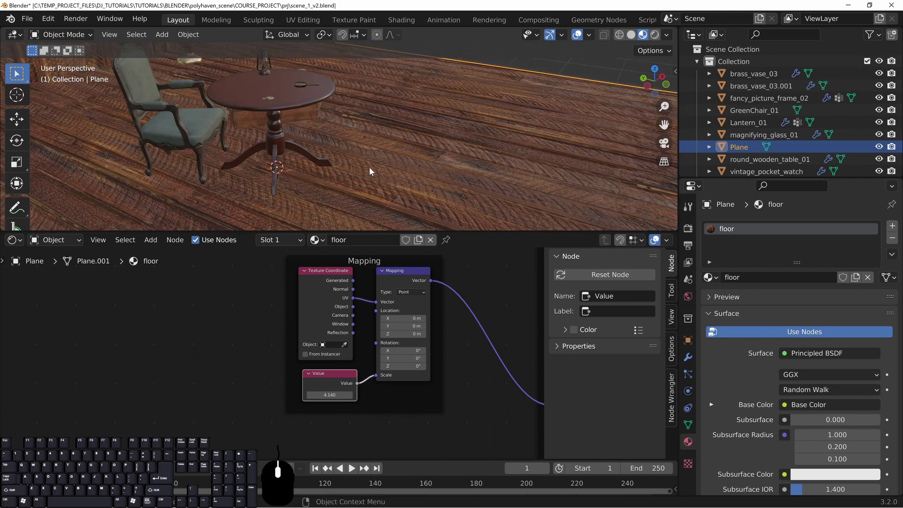
pyautogui.moveTo(330, 394)
pyautogui.keyDown('shift'); pyautogui.mouseDown()
pyautogui.moveTo(312, 394)
pyautogui.moveTo(330, 394)
pyautogui.mouseUp(); pyautogui.keyUp('shift')
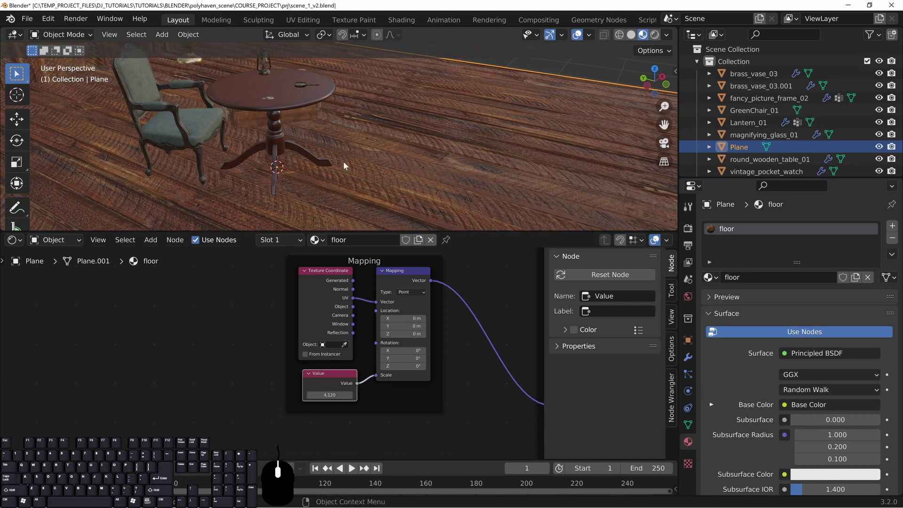
# Examine the scaled wood texture on the floor and back wall from several angles.
pyautogui.moveTo(343, 163); pyautogui.dragTo(365, 211, button='middle')
pyautogui.moveTo(285, 135); pyautogui.dragTo(397, 148, button='middle')
pyautogui.scroll(-4, 320, 141)
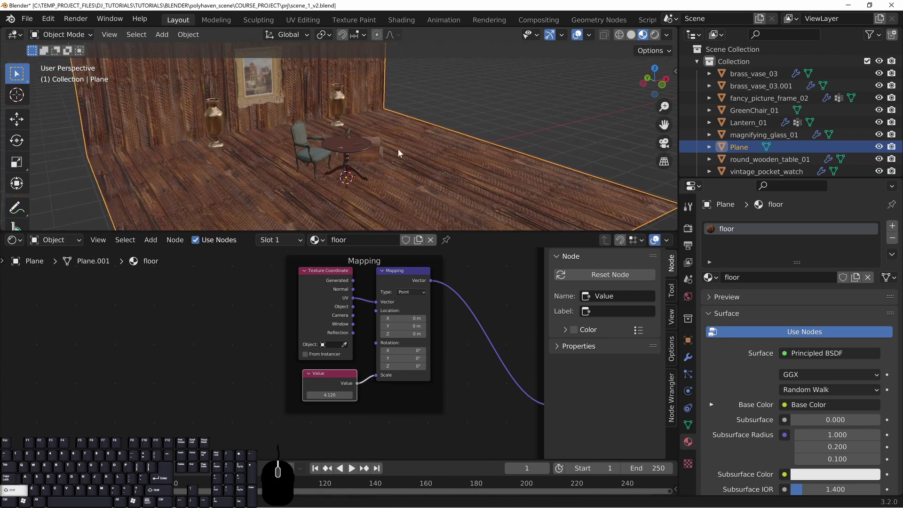
pyautogui.scroll(3, 396, 187)
pyautogui.moveTo(439, 200); pyautogui.dragTo(414, 169, button='middle')
pyautogui.scroll(2, 417, 186)
pyautogui.moveTo(314, 168); pyautogui.dragTo(218, 154, button='middle')
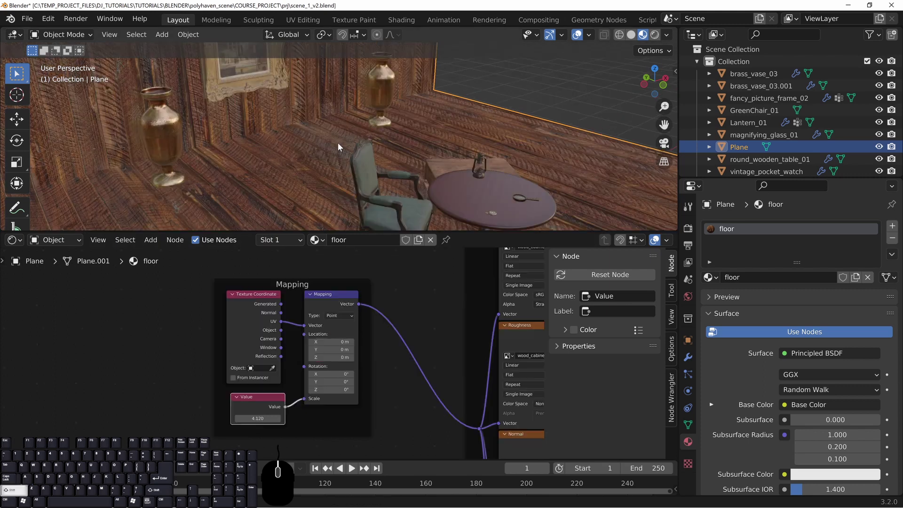
pyautogui.scroll(-4, 361, 137)
pyautogui.keyDown('shift'); pyautogui.moveTo(338, 143); pyautogui.dragTo(379, 170, button='middle'); pyautogui.keyUp('shift')
# In Edit Mode, select only the plane's back wall face and create a new material in a second slot.
pyautogui.press('Tab')
pyautogui.click(377, 202)
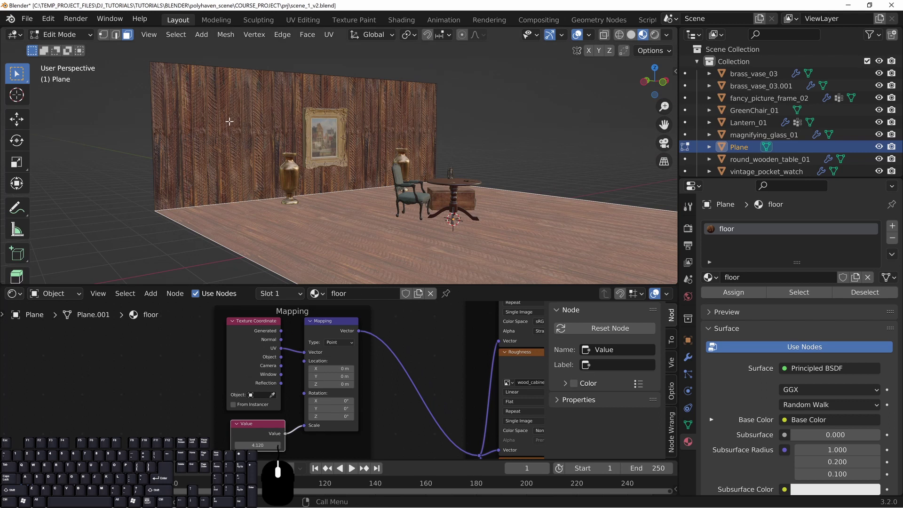
pyautogui.click(238, 124)
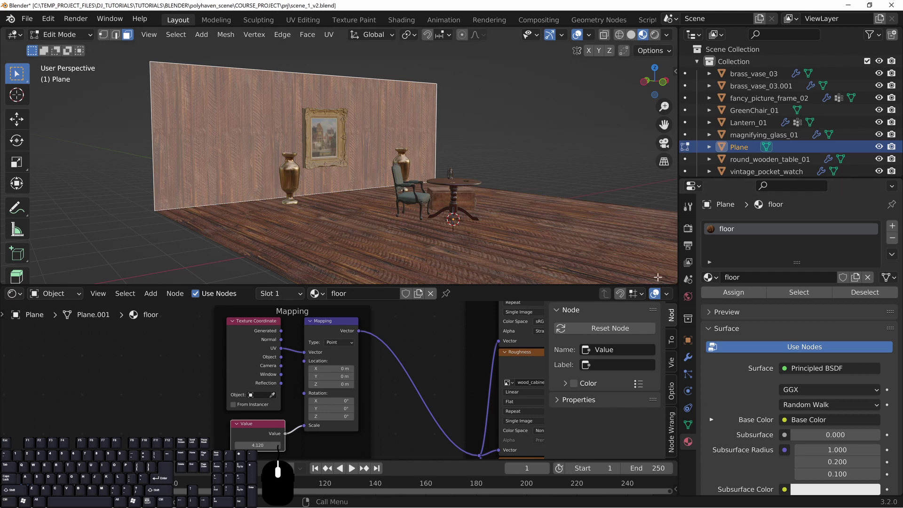
pyautogui.click(892, 227)
pyautogui.click(760, 300)
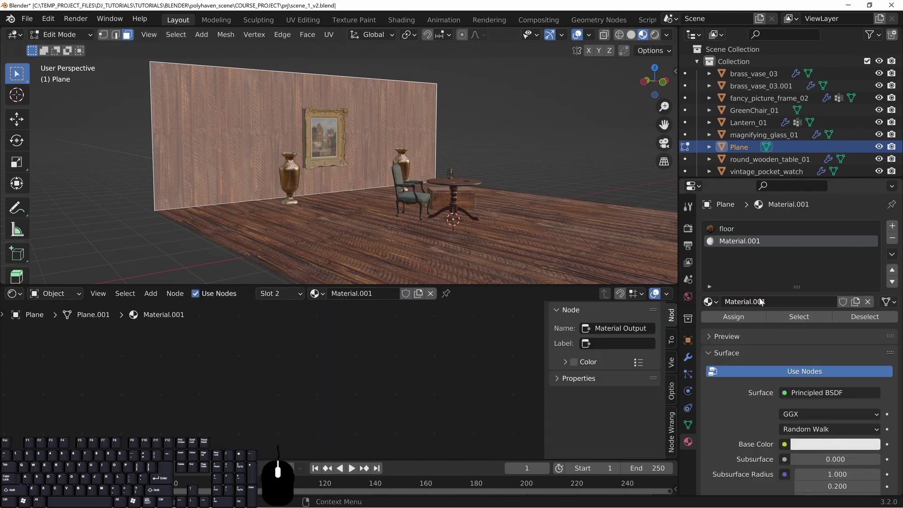
# Rename the new material to wallpaper and assign it to the selected wall face.
pyautogui.click(760, 301)
pyautogui.write('w')
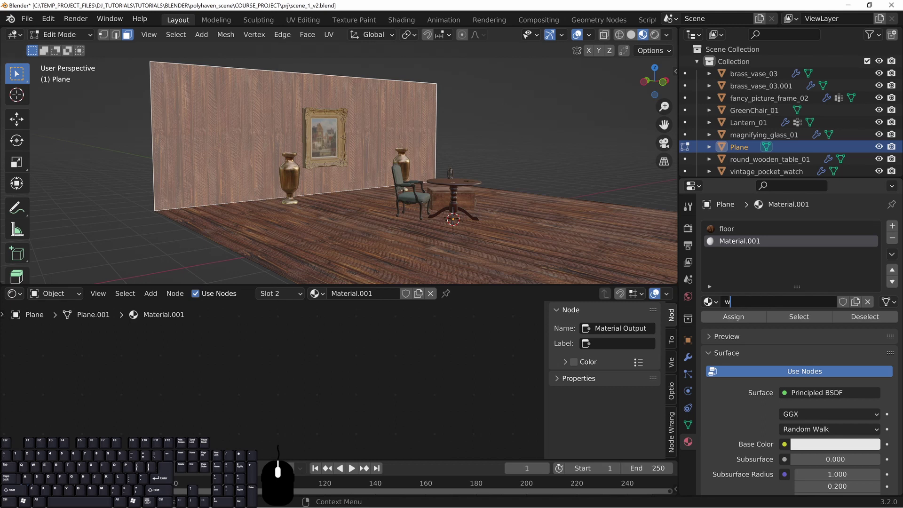
pyautogui.write('allpaper')
pyautogui.press('Return')
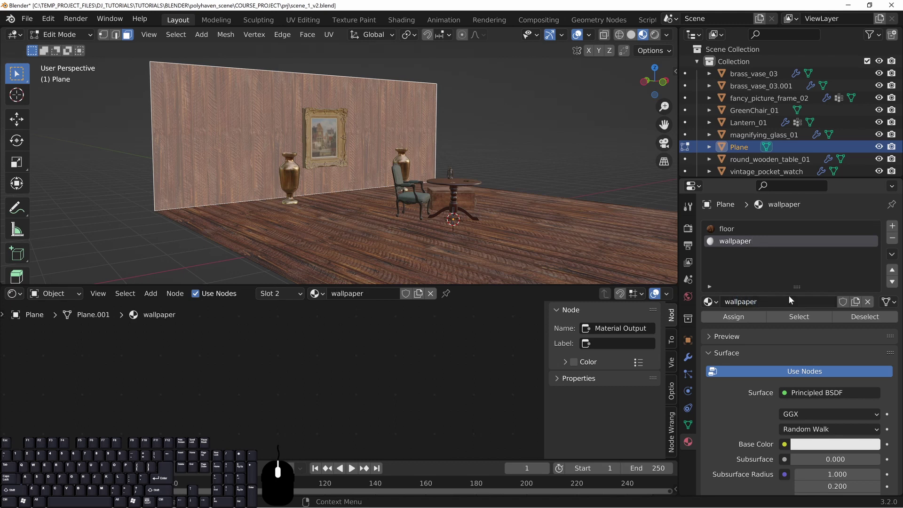
pyautogui.click(730, 319)
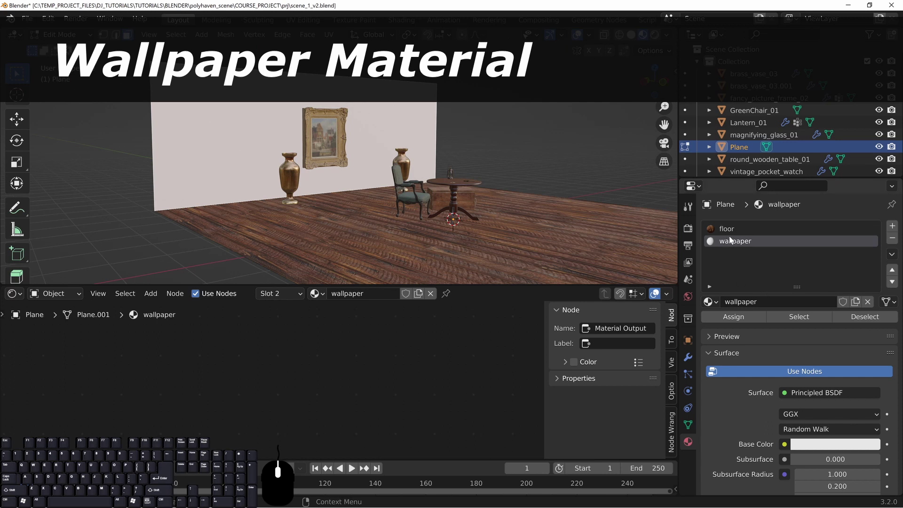
# Darken the wallpaper material's base color to a dark grey on its Principled BSDF node.
pyautogui.moveTo(505, 319); pyautogui.dragTo(419, 429, button='middle')
pyautogui.click(392, 332)
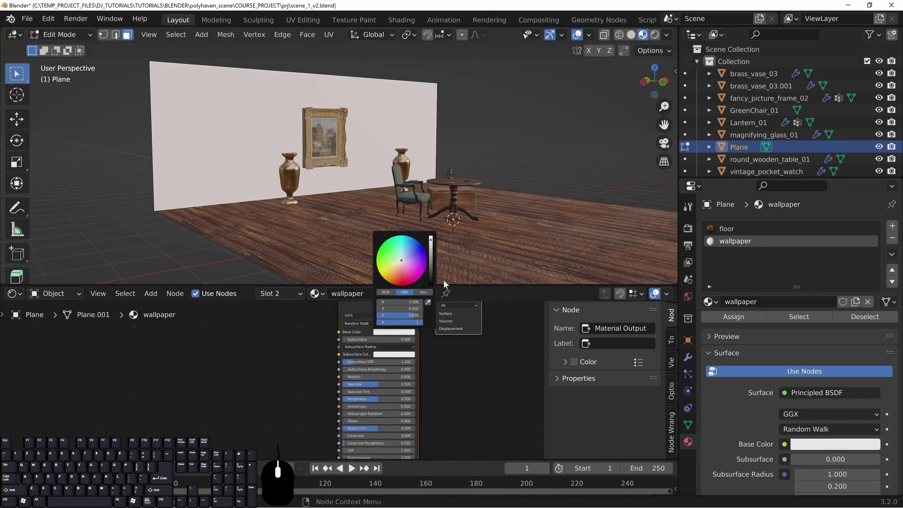
pyautogui.click(431, 272)
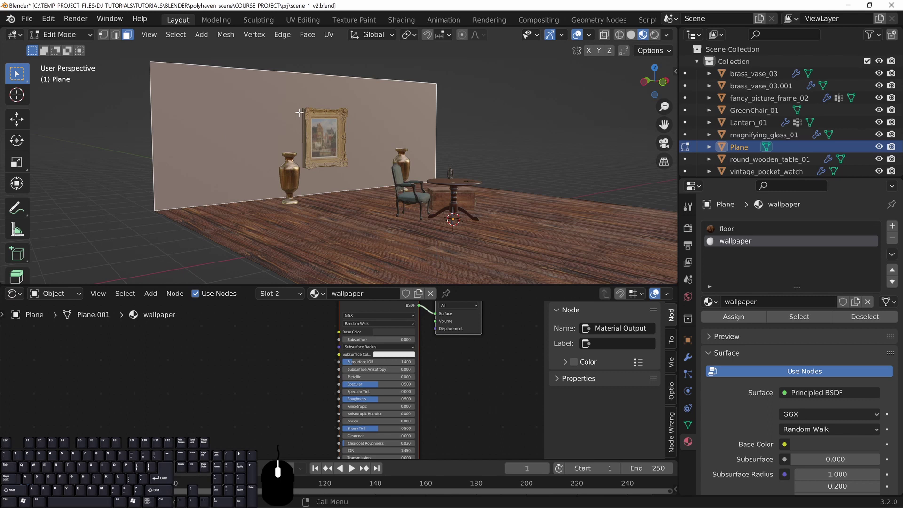
# Enlarge the node editor and add an Image Texture with Mapping and Texture Coordinate nodes to the wallpaper material's Principled BSDF base color.
pyautogui.moveTo(322, 125); pyautogui.dragTo(238, 145, button='middle')
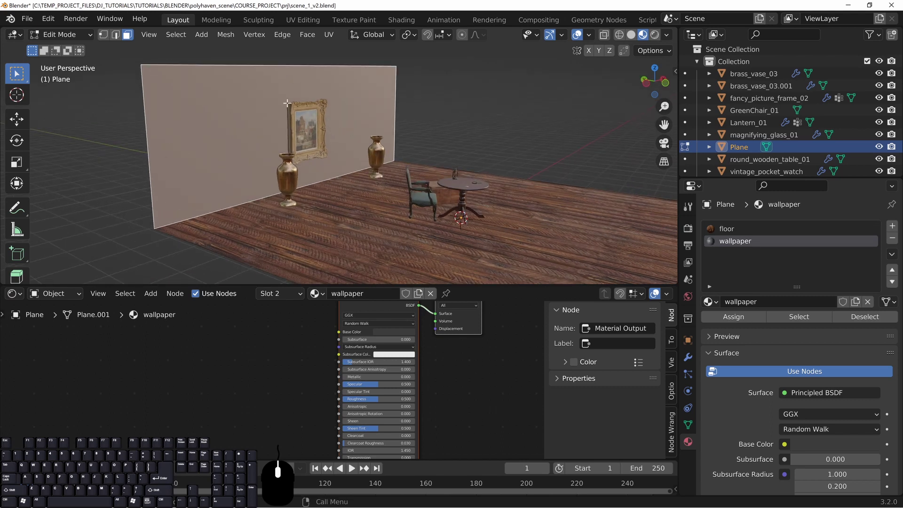
pyautogui.click(273, 365)
pyautogui.moveTo(288, 332); pyautogui.dragTo(280, 358, button='middle')
pyautogui.click(384, 334)
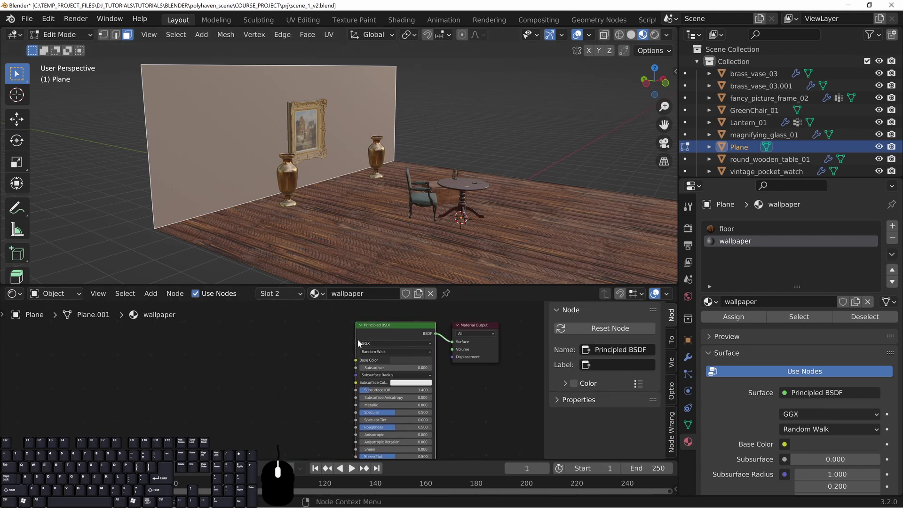
pyautogui.moveTo(382, 285); pyautogui.dragTo(383, 264)
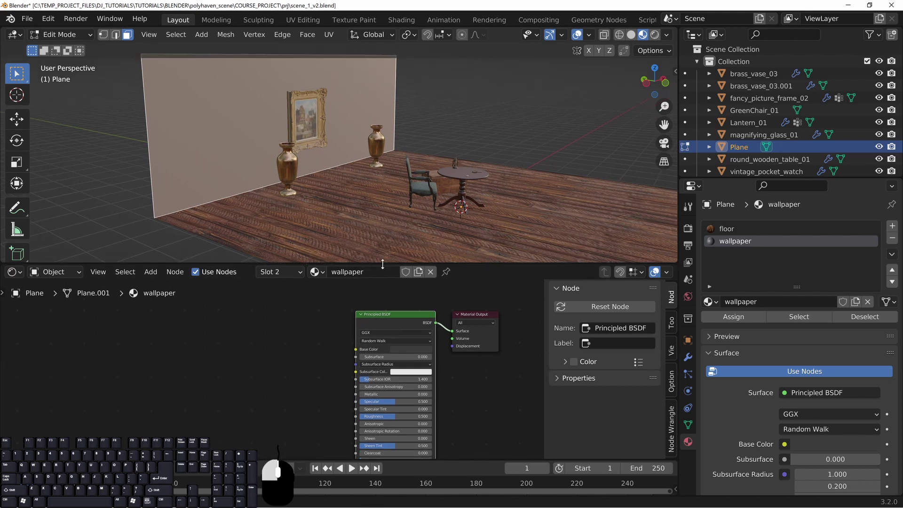
pyautogui.moveTo(244, 346); pyautogui.dragTo(221, 340, button='middle')
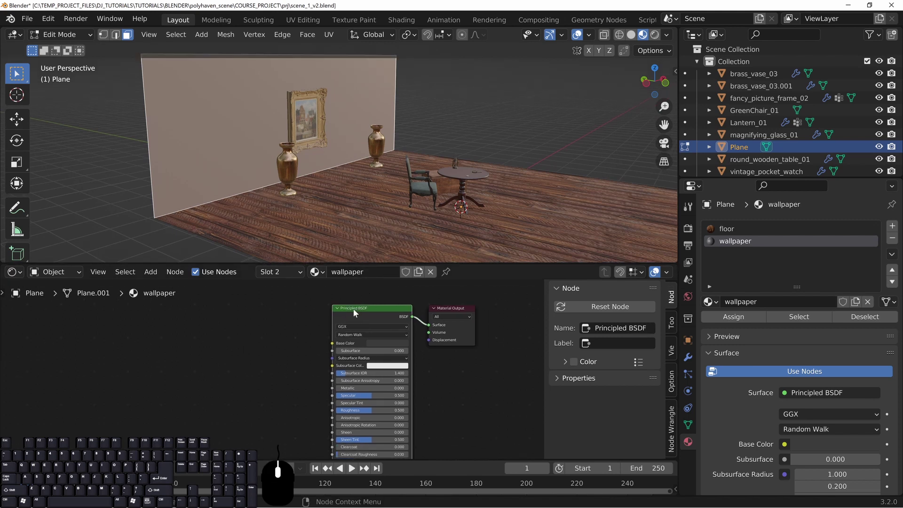
pyautogui.hotkey('ctrl', 't')
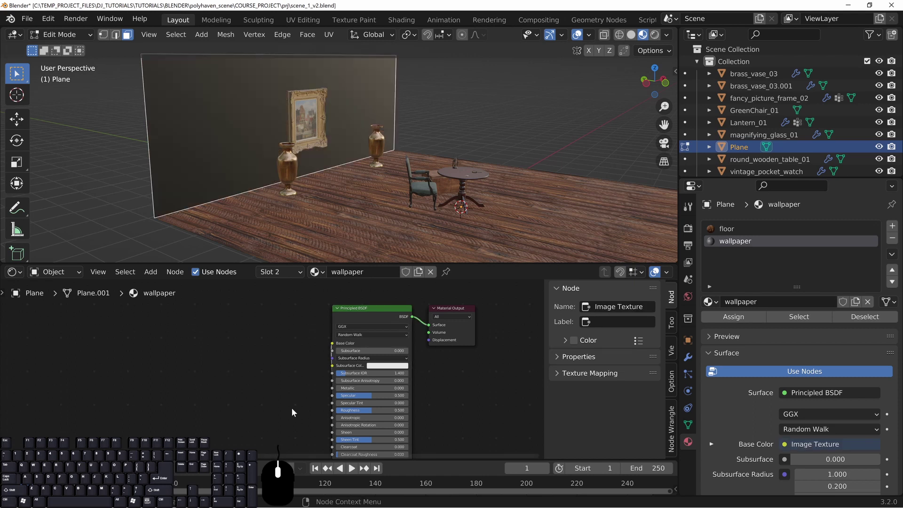
# Move the Texture Coordinate, Mapping and Image Texture nodes together so they line up beside the Principled BSDF node.
pyautogui.moveTo(270, 388); pyautogui.dragTo(350, 301, button='middle')
pyautogui.scroll(-5, 360, 380)
pyautogui.scroll(-4, 310, 380)
pyautogui.moveTo(305, 381); pyautogui.dragTo(335, 331, button='middle')
pyautogui.moveTo(228, 343); pyautogui.dragTo(366, 432)
pyautogui.moveTo(361, 375); pyautogui.dragTo(305, 279)
pyautogui.moveTo(334, 322); pyautogui.dragTo(354, 382, button='middle')
pyautogui.scroll(7, 355, 382)
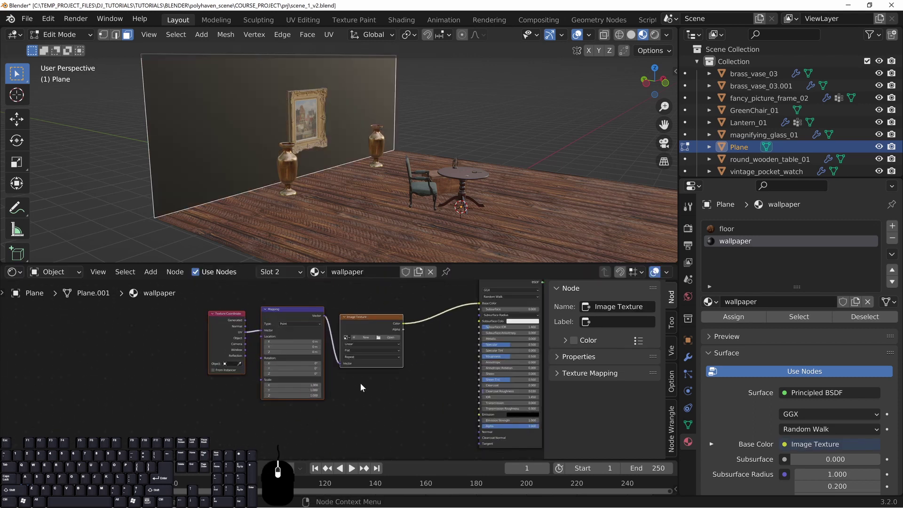
pyautogui.moveTo(444, 348); pyautogui.dragTo(412, 380, button='middle')
pyautogui.moveTo(348, 349); pyautogui.dragTo(373, 309)
pyautogui.click(387, 398)
pyautogui.moveTo(417, 374); pyautogui.dragTo(394, 389, button='middle')
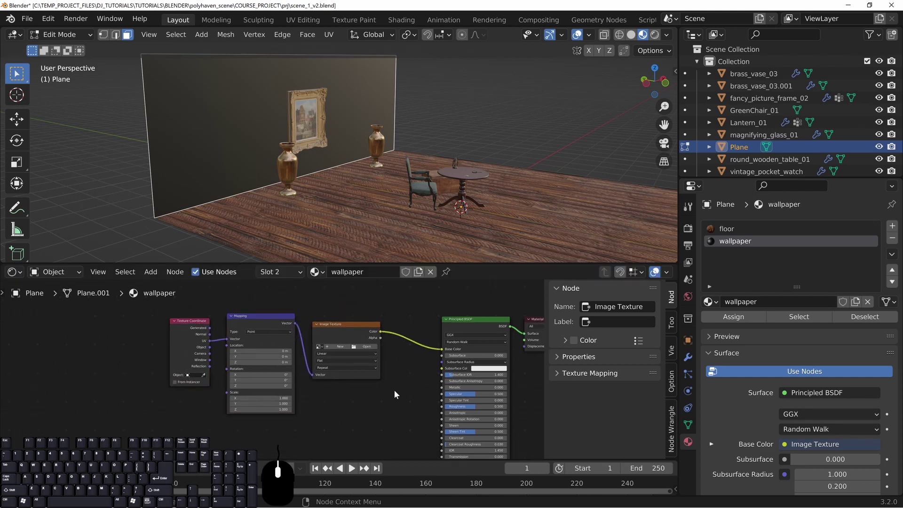
# Load wallpaper_seamless.jpeg from the project's assets\2D\wallpaper folder into the Image Texture node.
pyautogui.scroll(3, 394, 389)
pyautogui.click(392, 341)
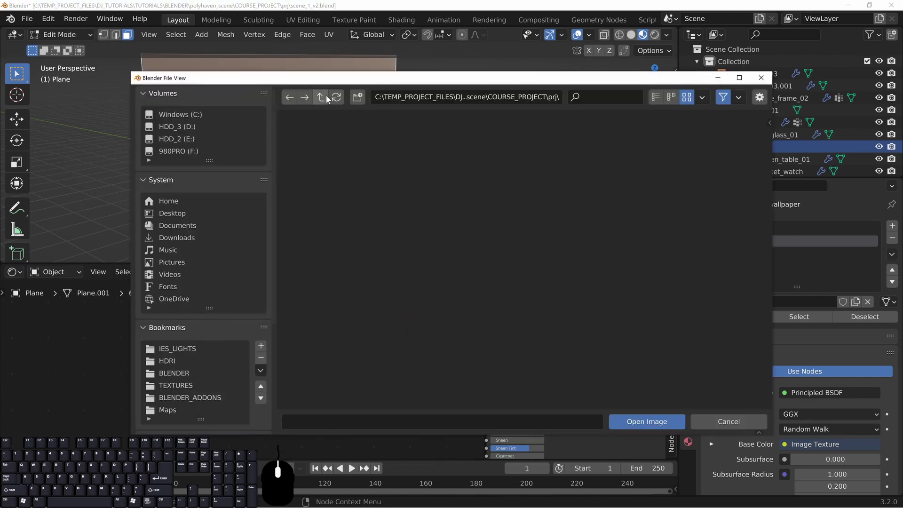
pyautogui.click(326, 95)
pyautogui.doubleClick(509, 160)
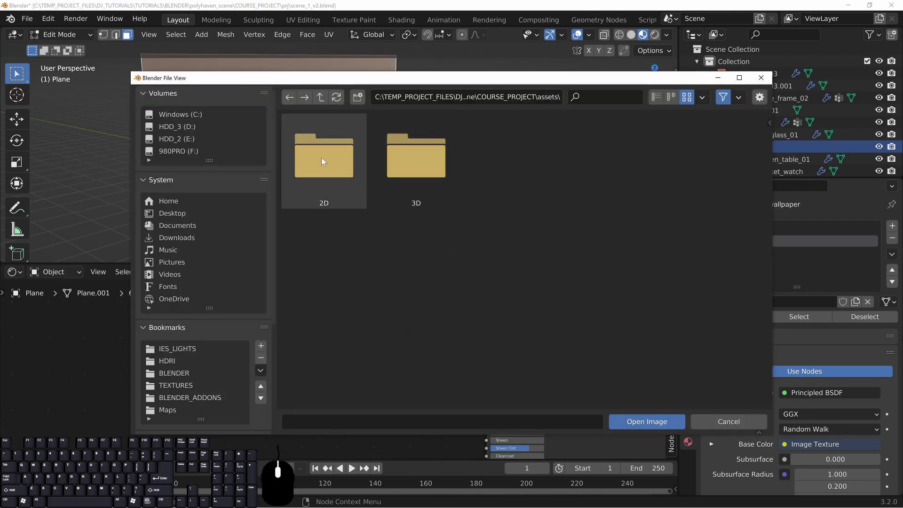
pyautogui.doubleClick(341, 167)
pyautogui.doubleClick(417, 181)
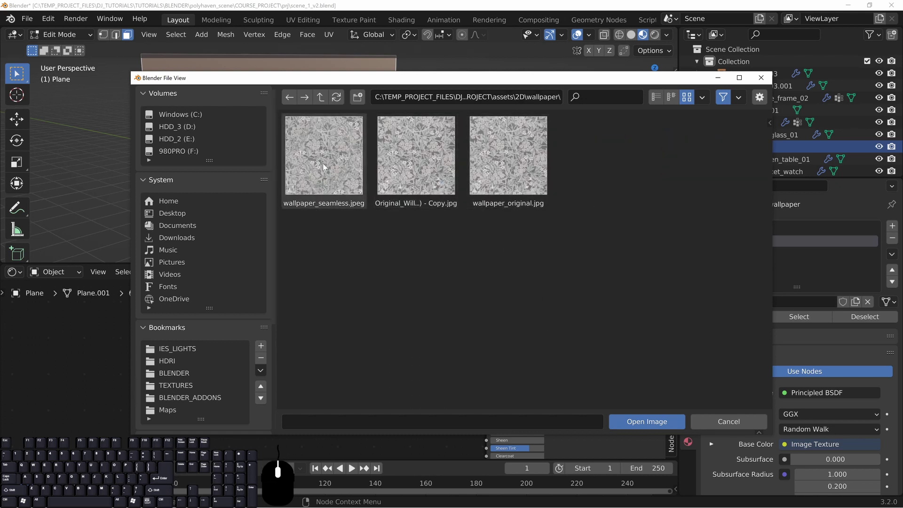
pyautogui.click(319, 179)
pyautogui.click(647, 422)
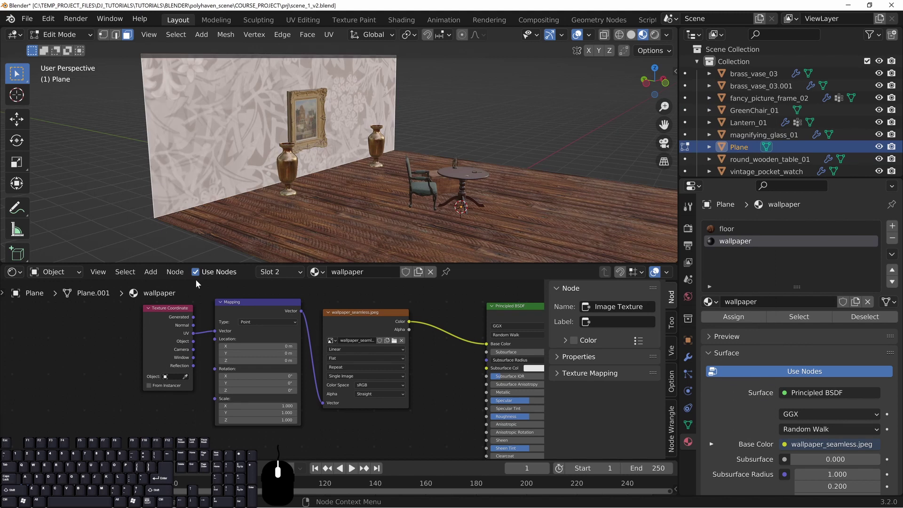
# Add a Value node connected to the Scale input of the wallpaper's Mapping node.
pyautogui.keyDown('shift'); pyautogui.moveTo(210, 89); pyautogui.dragTo(275, 130, button='middle'); pyautogui.keyUp('shift')
pyautogui.scroll(3, 275, 130)
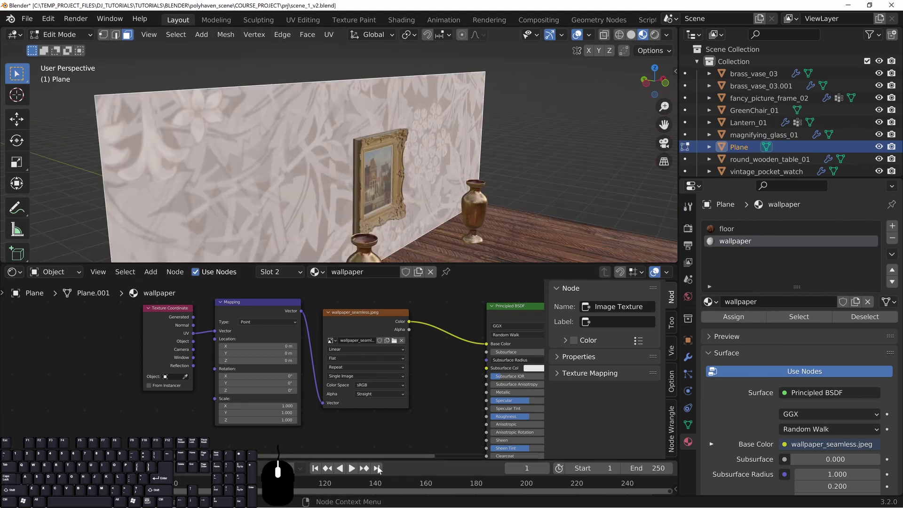
pyautogui.moveTo(287, 428); pyautogui.dragTo(407, 401, button='middle')
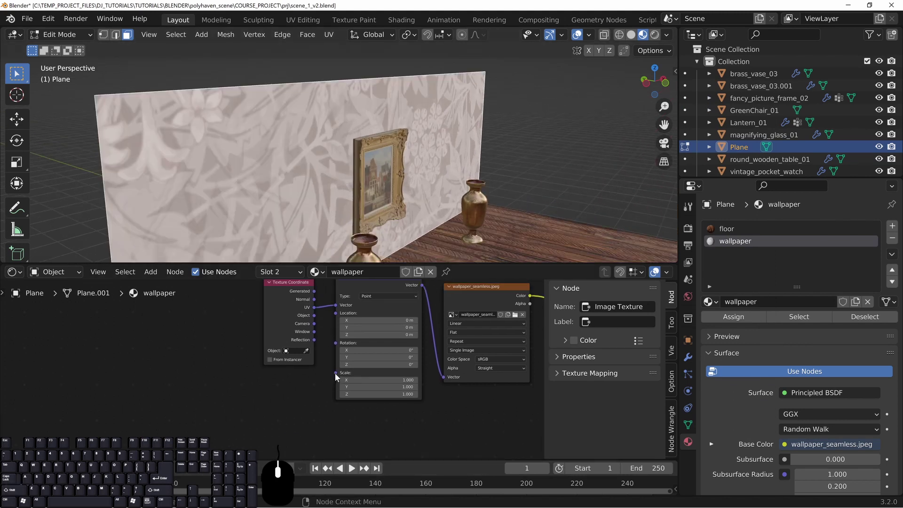
pyautogui.moveTo(334, 372); pyautogui.dragTo(292, 411)
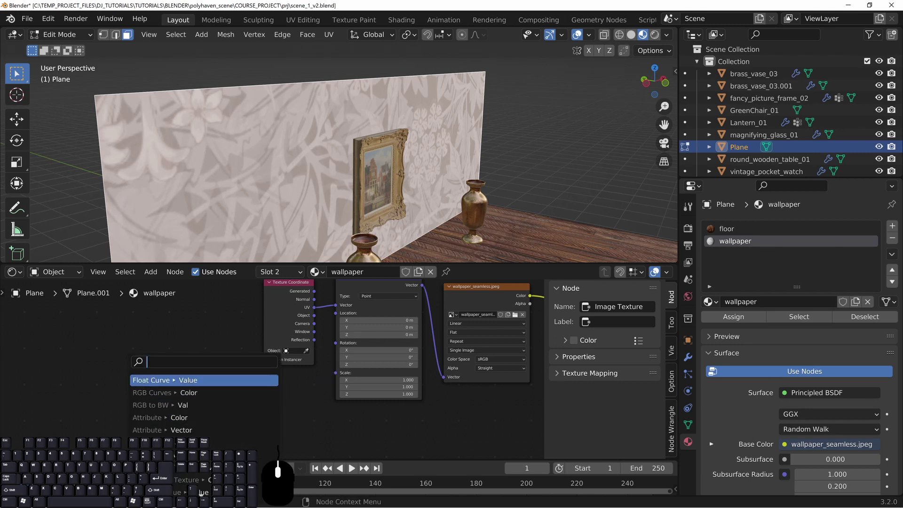
pyautogui.write('value')
pyautogui.press('Return')
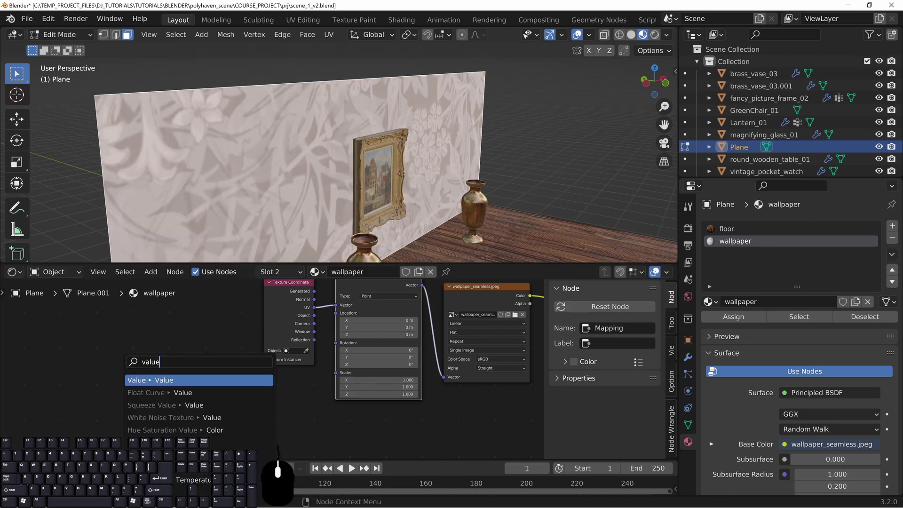
pyautogui.click(181, 380)
pyautogui.click(222, 380)
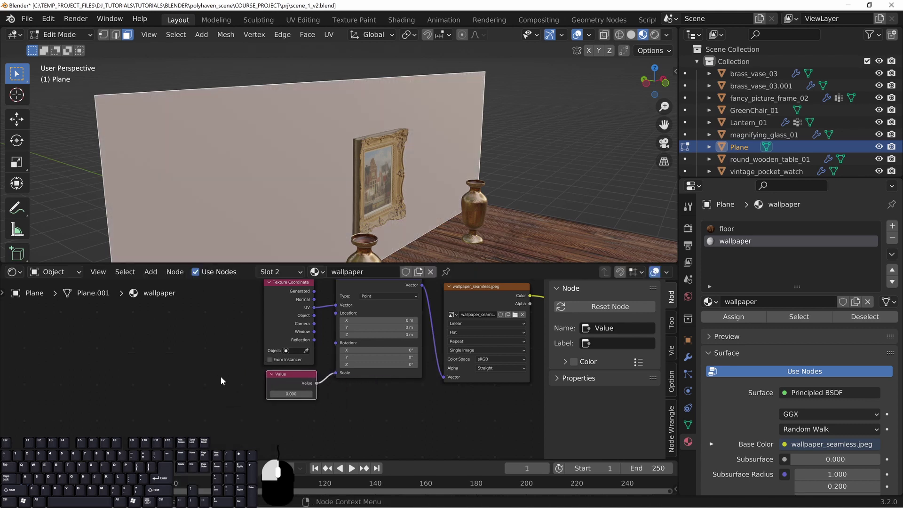
# Set the Value node driving the wallpaper scale to 7.100 and return the plane to Object Mode.
pyautogui.keyDown('shift'); pyautogui.moveTo(292, 394); pyautogui.dragTo(426, 394); pyautogui.keyUp('shift')
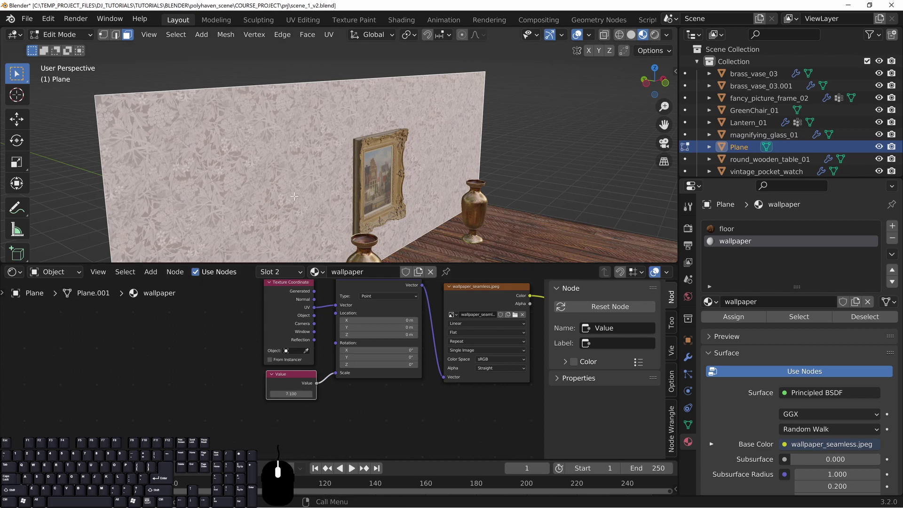
pyautogui.moveTo(430, 191); pyautogui.dragTo(386, 171, button='middle')
pyautogui.keyDown('shift'); pyautogui.moveTo(386, 170); pyautogui.dragTo(365, 157, button='middle'); pyautogui.keyUp('shift')
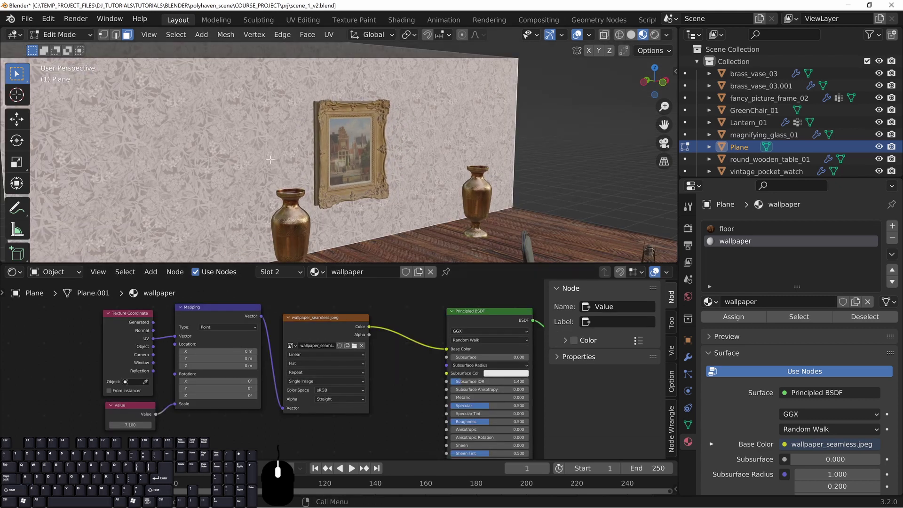
pyautogui.moveTo(207, 177); pyautogui.dragTo(248, 177, button='middle')
pyautogui.press('Tab')
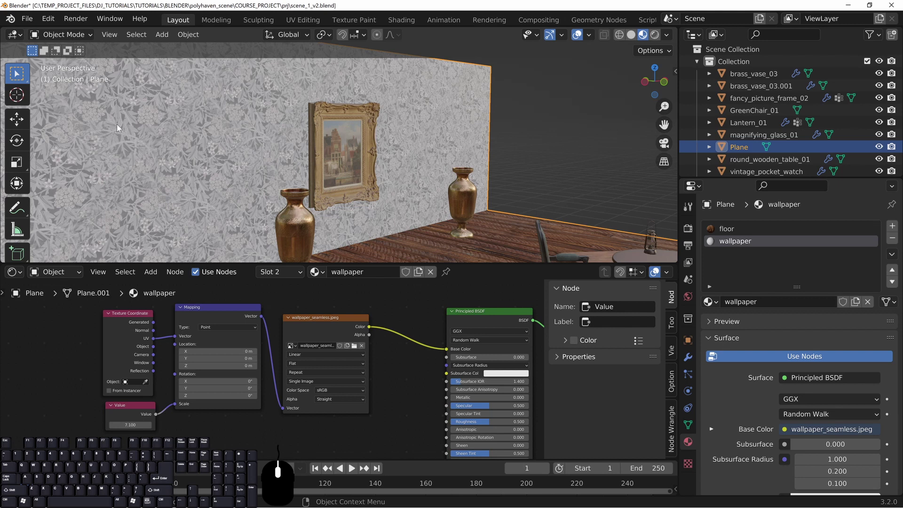
pyautogui.scroll(-3, 304, 158)
pyautogui.keyDown('shift'); pyautogui.moveTo(306, 159); pyautogui.dragTo(387, 172, button='middle'); pyautogui.keyUp('shift')
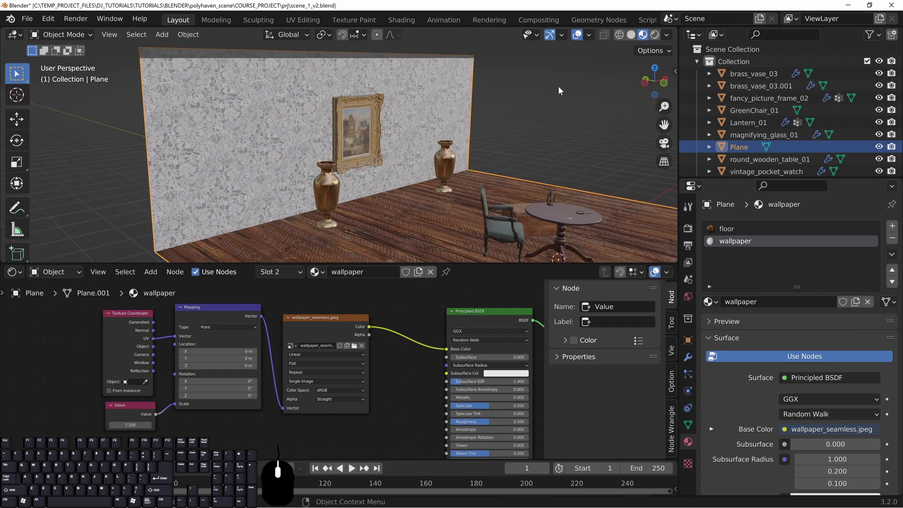
# Split the 3D viewport, turn the new area into an Image Editor and open the reference image wJnkS3.jpg in it.
pyautogui.moveTo(675, 29); pyautogui.dragTo(449, 179)
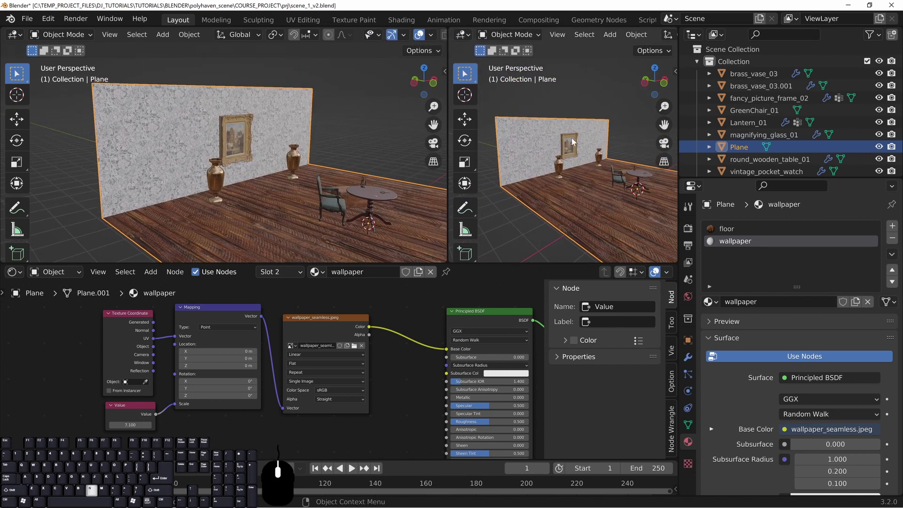
pyautogui.press('n')
pyautogui.press('n')
pyautogui.press('t')
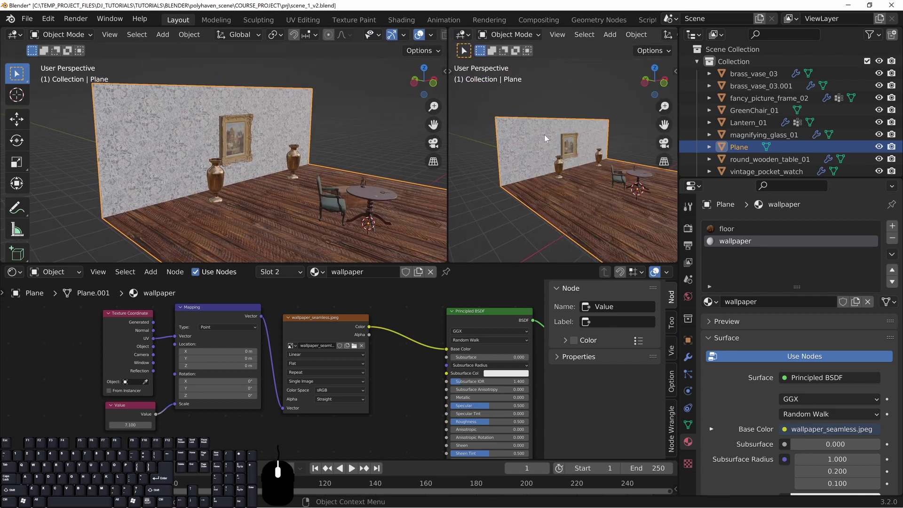
pyautogui.click(460, 36)
pyautogui.click(459, 83)
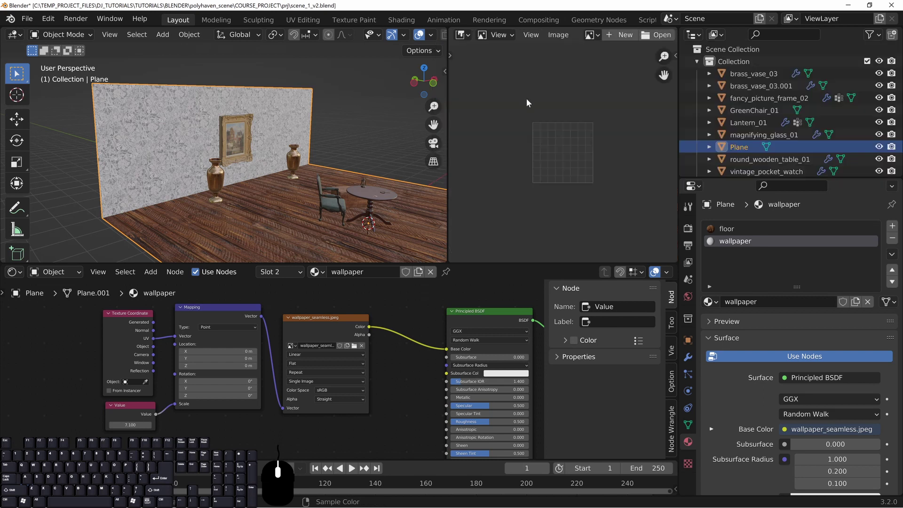
pyautogui.click(654, 37)
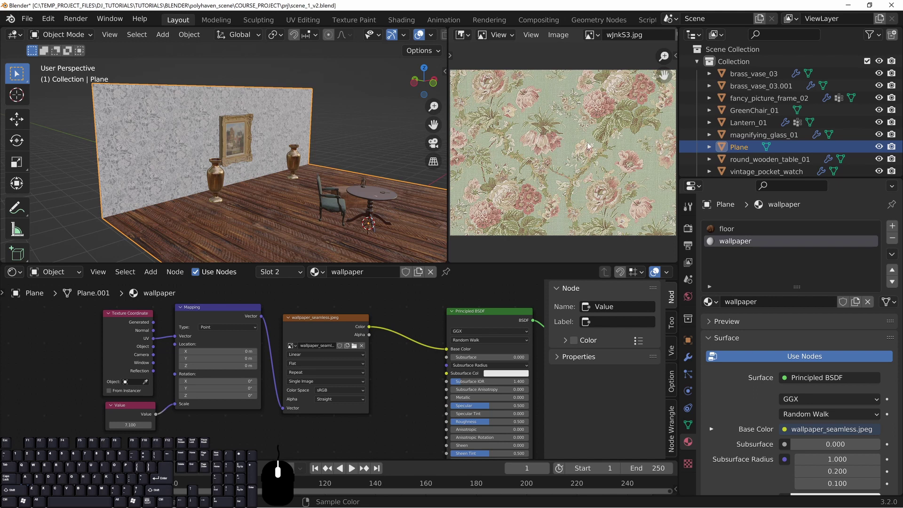
# Examine the floral wallpaper reference image closely, including its flowers, leaves, background color and fabric-like weave.
pyautogui.scroll(2, 500, 172)
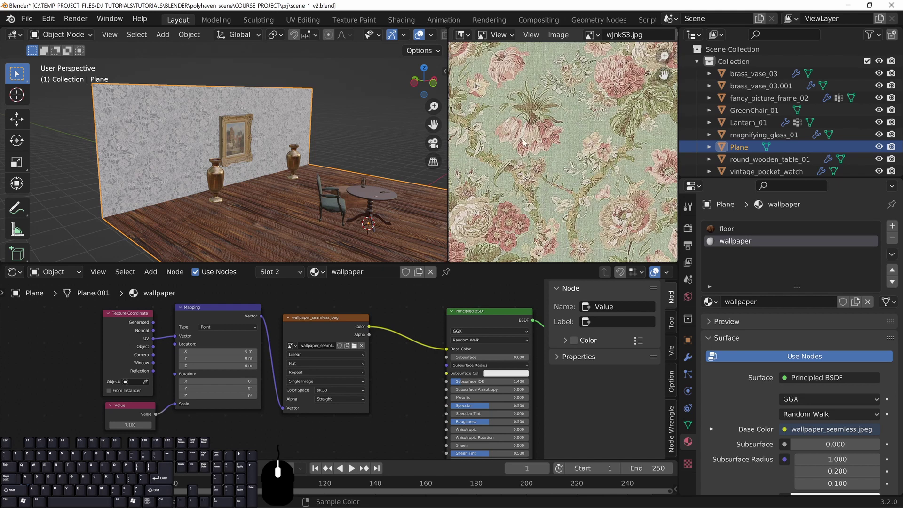
pyautogui.scroll(5, 527, 149)
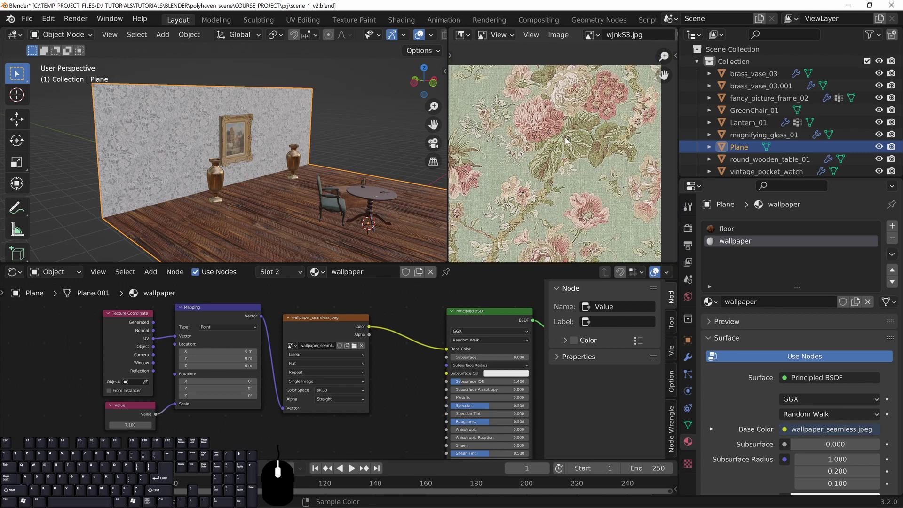
pyautogui.scroll(-5, 544, 101)
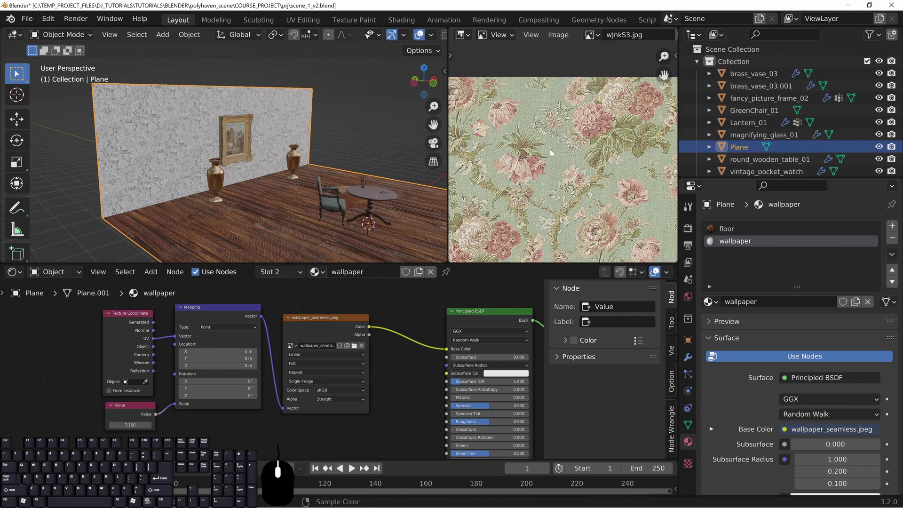
pyautogui.moveTo(547, 182); pyautogui.dragTo(529, 135, button='middle')
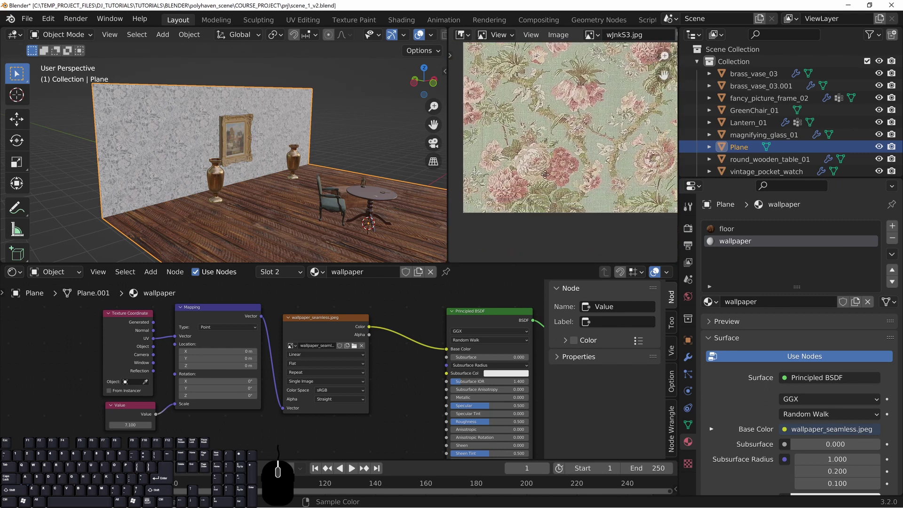
pyautogui.moveTo(545, 175); pyautogui.dragTo(564, 200, button='middle')
pyautogui.scroll(5, 559, 153)
pyautogui.moveTo(579, 141); pyautogui.dragTo(551, 173, button='middle')
pyautogui.scroll(-4, 548, 161)
pyautogui.moveTo(606, 151); pyautogui.dragTo(496, 160, button='middle')
pyautogui.scroll(2, 557, 179)
pyautogui.scroll(-2, 552, 157)
pyautogui.scroll(-2, 538, 158)
pyautogui.scroll(1, 544, 165)
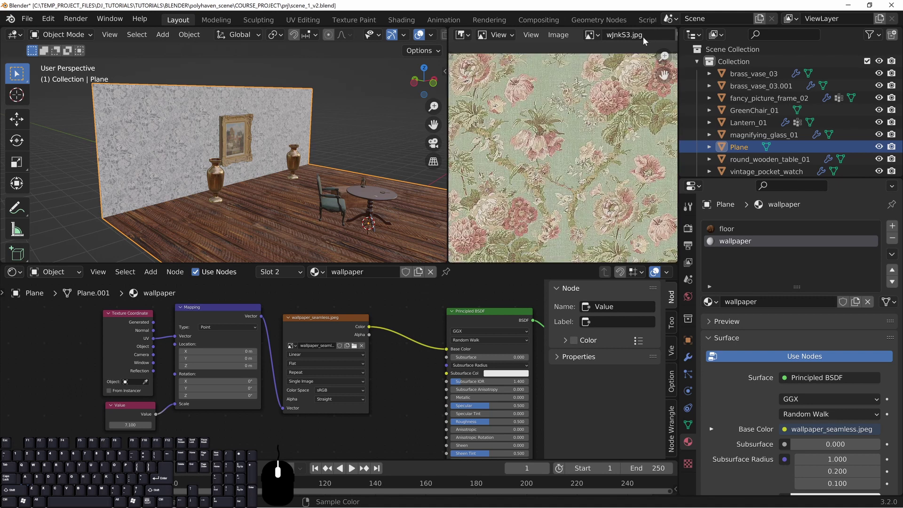
pyautogui.moveTo(582, 146); pyautogui.dragTo(526, 139, button='middle')
pyautogui.scroll(1, 527, 189)
pyautogui.moveTo(527, 189); pyautogui.dragTo(525, 236, button='middle')
pyautogui.scroll(1, 553, 179)
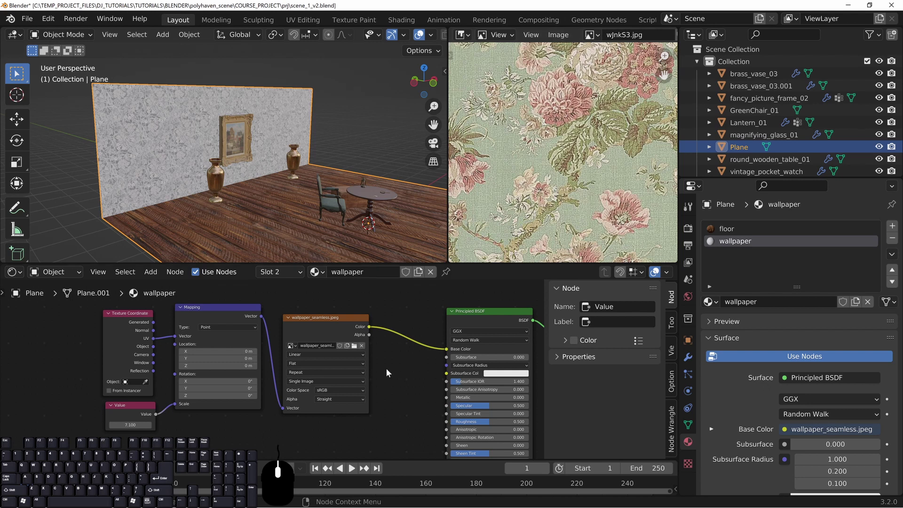
# Move the Texture Coordinate, Value, Mapping and Image Texture nodes farther from the Principled BSDF to make room between them.
pyautogui.moveTo(326, 379); pyautogui.dragTo(398, 370, button='middle')
pyautogui.scroll(-5, 270, 371)
pyautogui.moveTo(172, 313); pyautogui.dragTo(371, 428)
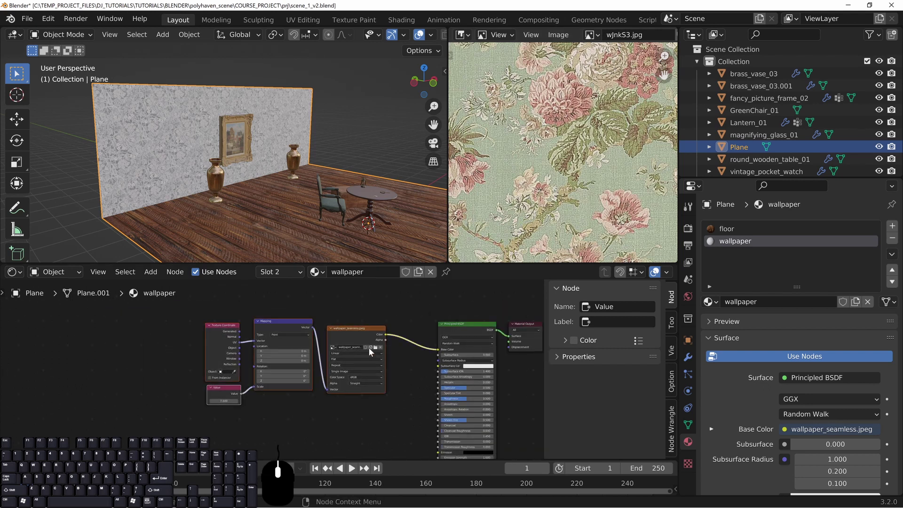
pyautogui.moveTo(368, 347); pyautogui.dragTo(208, 348)
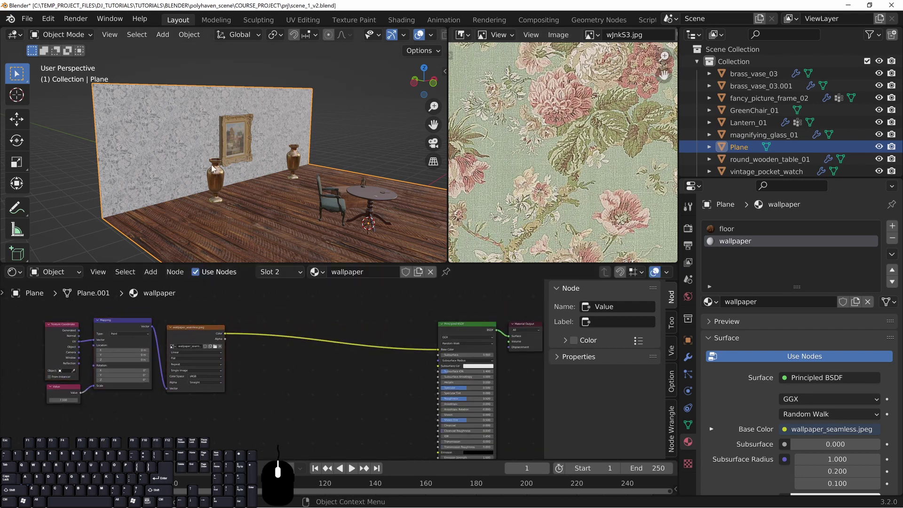
# Isolate the plane in local view and bring its wallpapered wall into close view.
pyautogui.scroll(4, 212, 168)
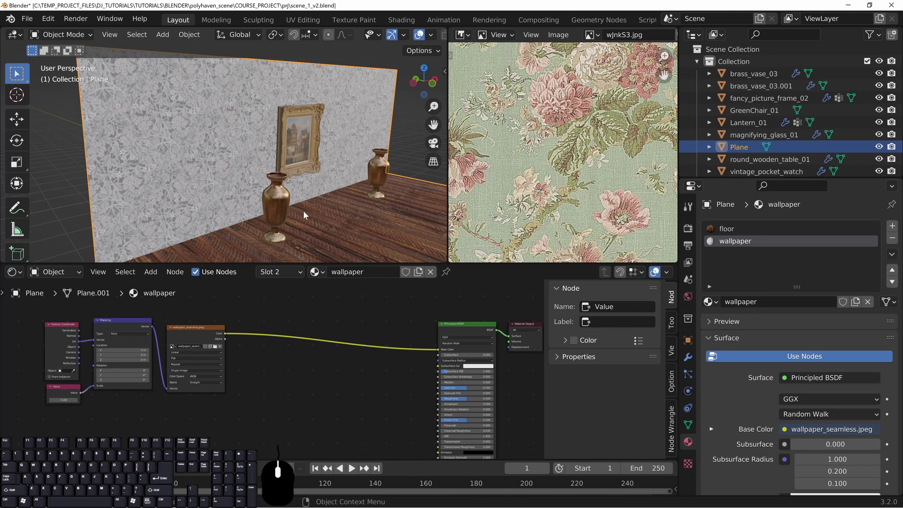
pyautogui.press('KP_Divide')
pyautogui.scroll(3, 213, 148)
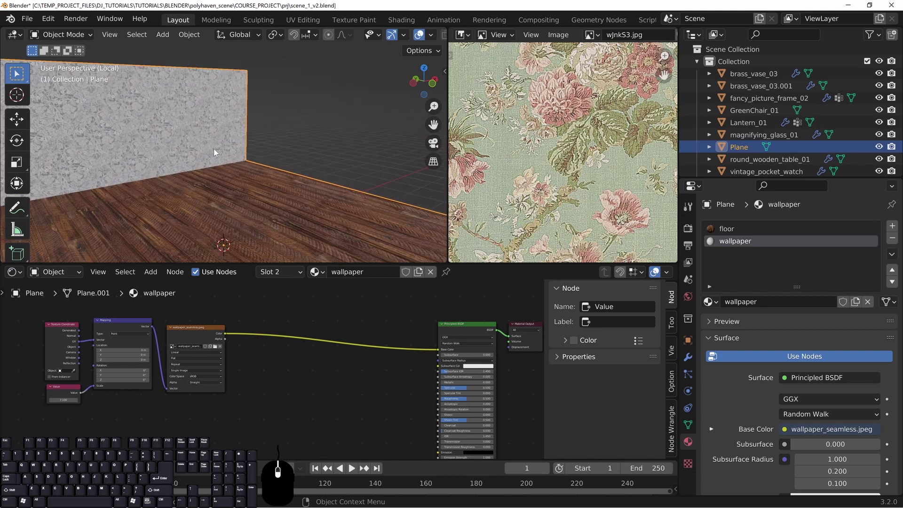
pyautogui.moveTo(213, 148); pyautogui.dragTo(332, 176, button='middle')
pyautogui.scroll(4, 237, 165)
pyautogui.moveTo(250, 170); pyautogui.dragTo(385, 150, button='middle')
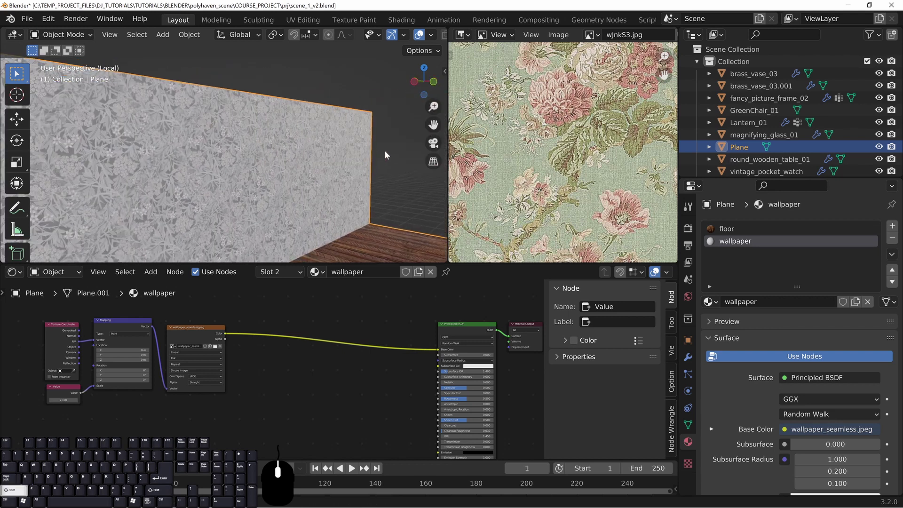
# Hide the 3D viewport's overlays and insert a ColorRamp node on the link between the Image Texture and the Principled BSDF.
pyautogui.click(421, 36)
pyautogui.moveTo(250, 181); pyautogui.dragTo(279, 173, button='middle')
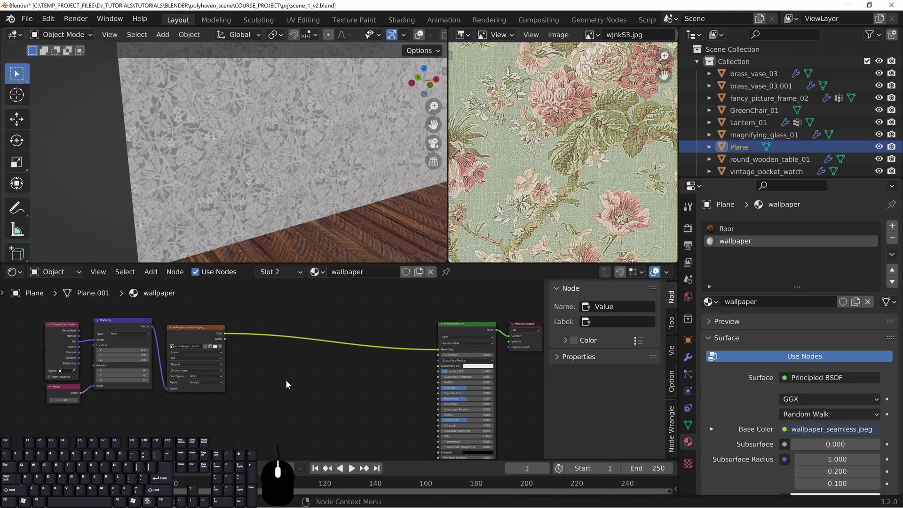
pyautogui.hotkey('shift', 'a')
pyautogui.moveTo(292, 460)
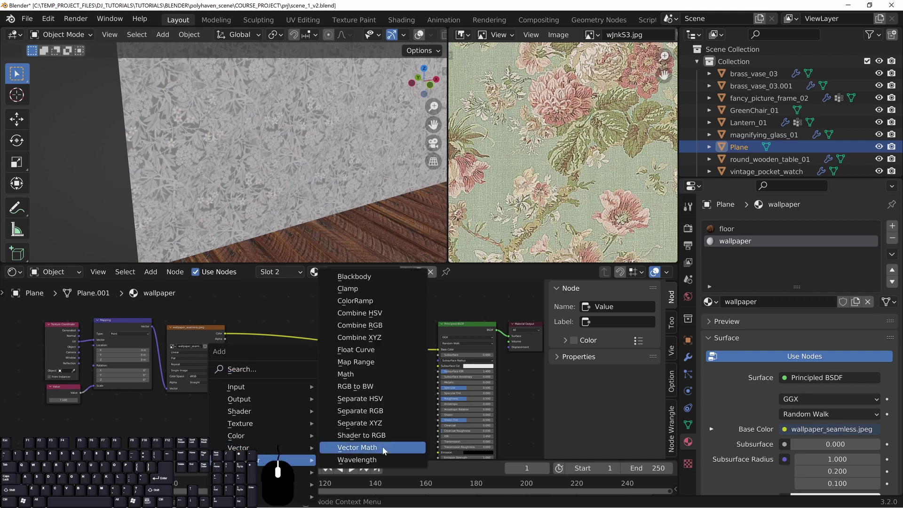
pyautogui.click(366, 301)
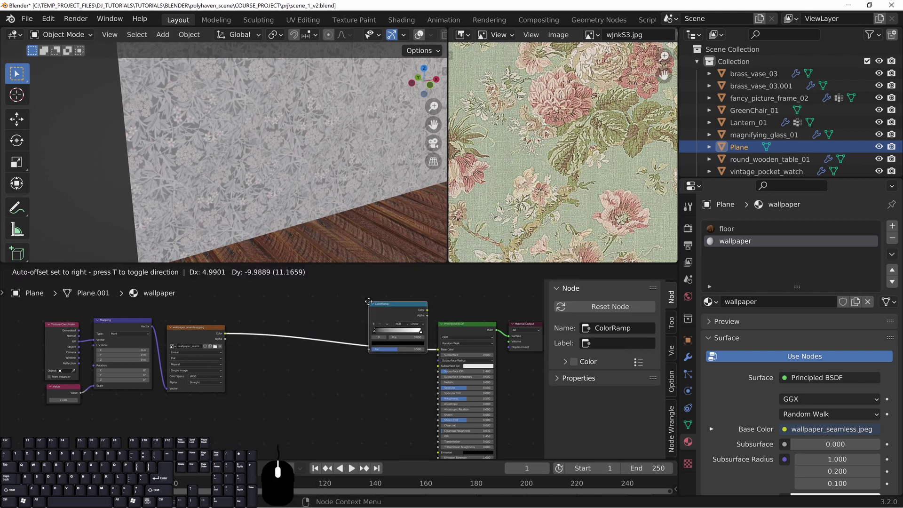
pyautogui.click(278, 316)
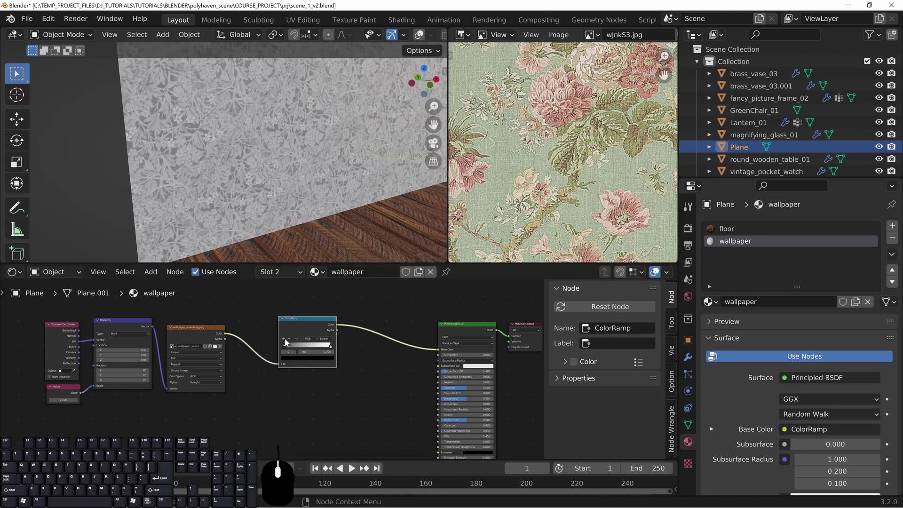
# Try shifting the ColorRamp's white stop toward the middle, and undo that change.
pyautogui.moveTo(330, 348); pyautogui.dragTo(306, 348)
pyautogui.moveTo(310, 229); pyautogui.dragTo(341, 258, button='middle')
pyautogui.hotkey('ctrl', 'z')
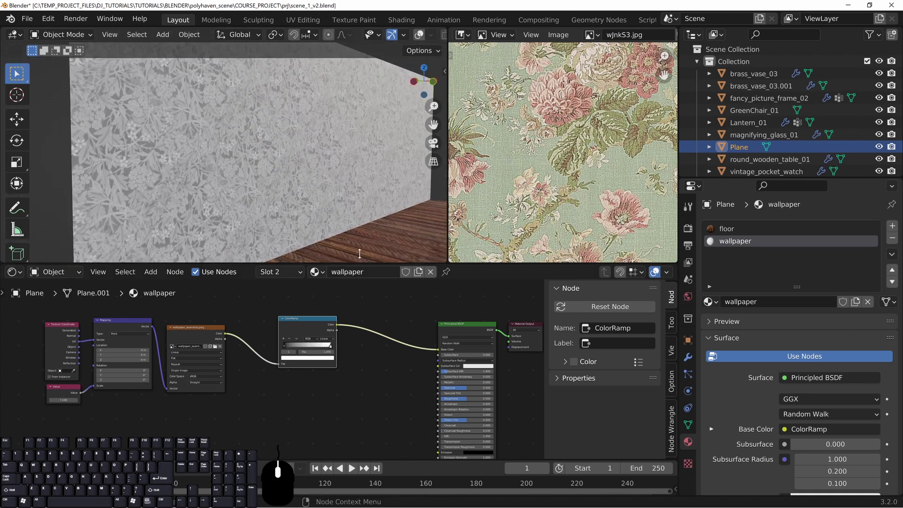
# Add a ColorRamp stop at position 0.857 and color it with the pink sampled from the reference image's small flowers.
pyautogui.scroll(3, 564, 117)
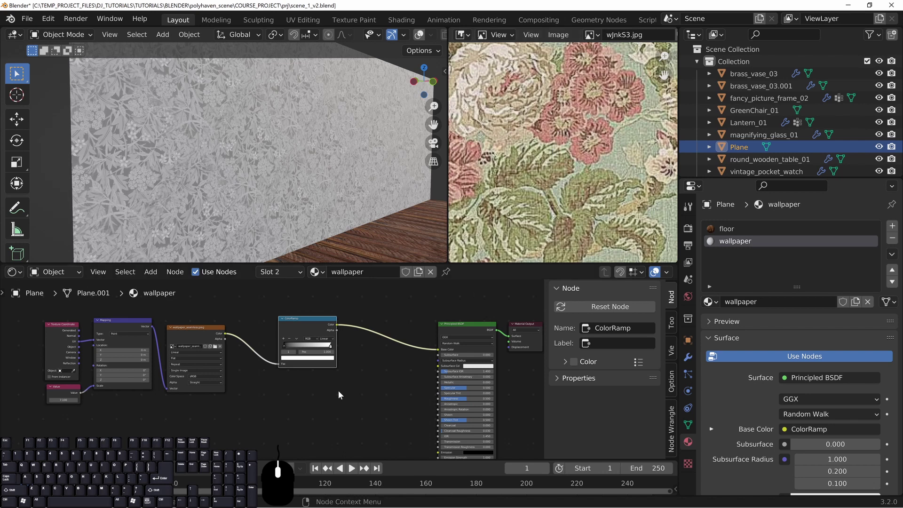
pyautogui.scroll(5, 380, 361)
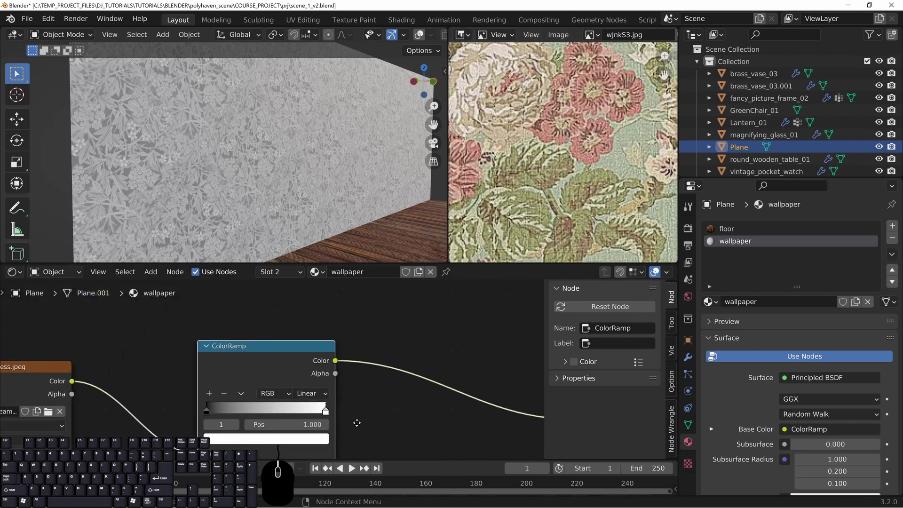
pyautogui.moveTo(356, 423); pyautogui.dragTo(350, 388, button='middle')
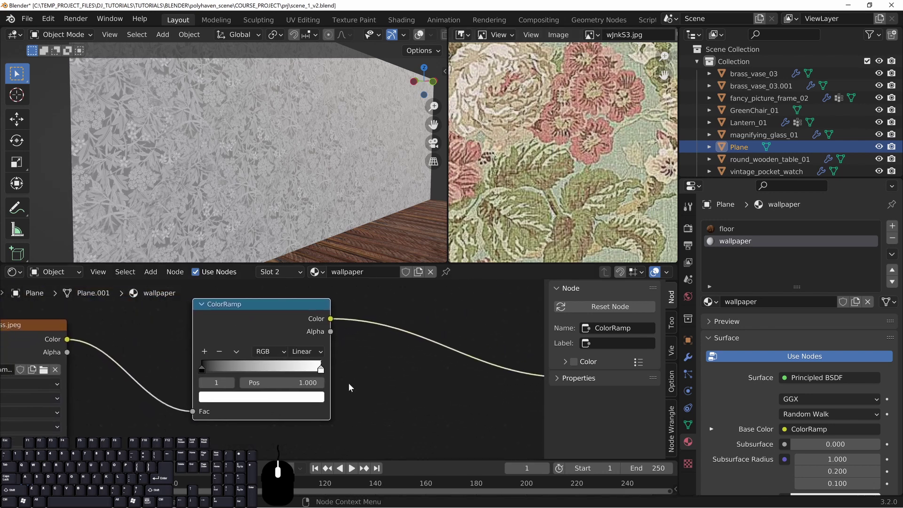
pyautogui.scroll(-2, 545, 109)
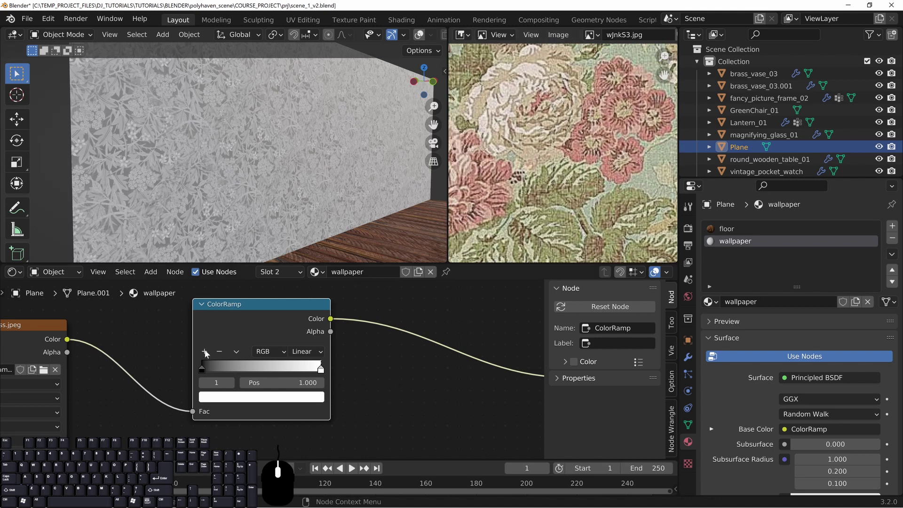
pyautogui.click(205, 353)
pyautogui.moveTo(262, 369); pyautogui.dragTo(294, 373)
pyautogui.click(284, 399)
pyautogui.click(334, 424)
pyautogui.click(274, 398)
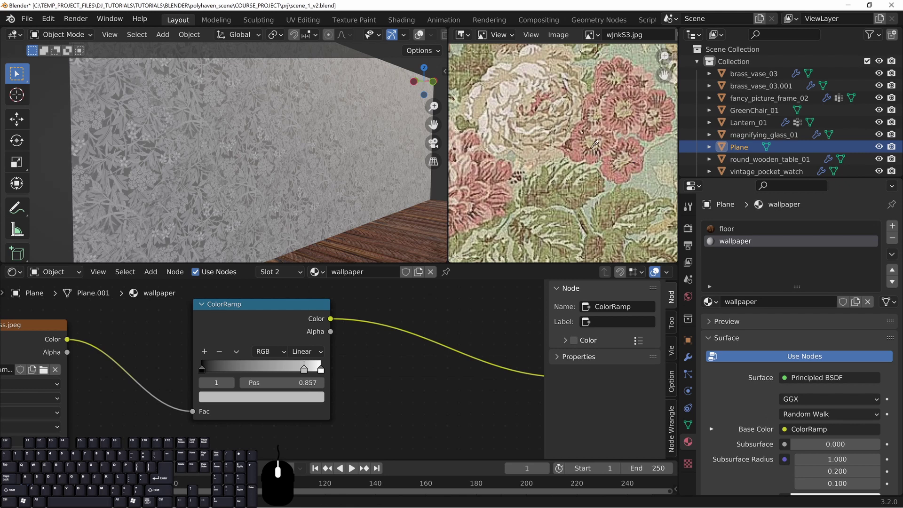
pyautogui.click(575, 147)
pyautogui.moveTo(325, 182); pyautogui.dragTo(311, 182, button='middle')
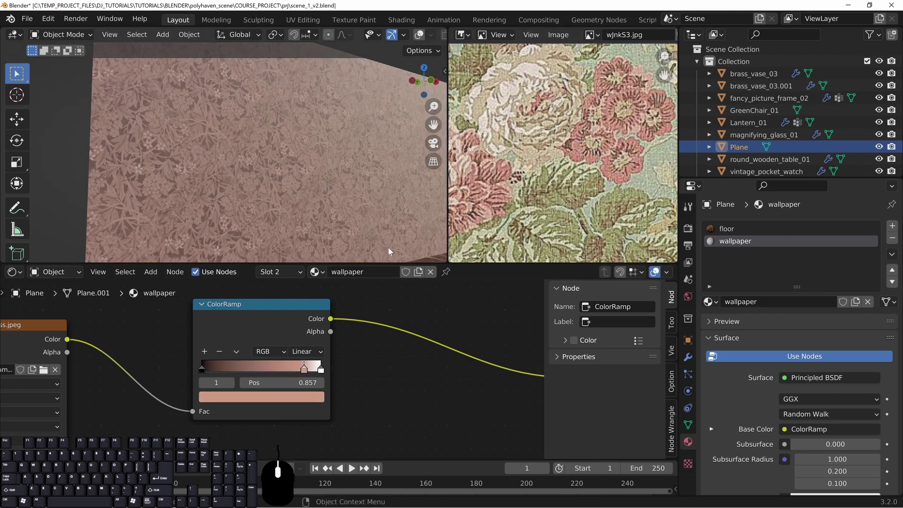
# Add another ColorRamp stop, color it olive brown sampled from the reference leaves, and slide it toward the pink stop.
pyautogui.click(203, 351)
pyautogui.moveTo(254, 382); pyautogui.dragTo(263, 383)
pyautogui.click(271, 396)
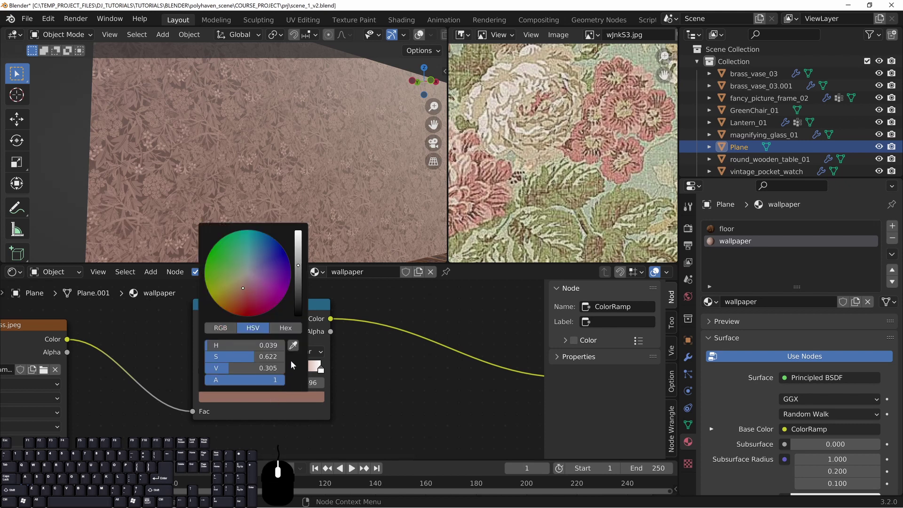
pyautogui.click(294, 346)
pyautogui.click(525, 229)
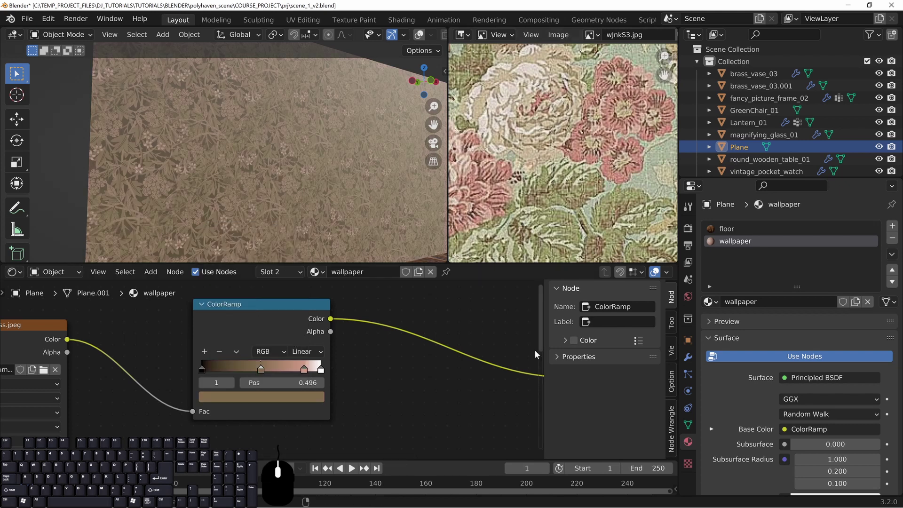
pyautogui.moveTo(261, 369); pyautogui.dragTo(282, 369)
# Add a ColorRamp stop in a leaf green sampled from the reference image, and recolor the black first stop pale green.
pyautogui.click(204, 351)
pyautogui.click(259, 397)
pyautogui.click(282, 346)
pyautogui.click(555, 188)
pyautogui.click(202, 370)
pyautogui.click(259, 396)
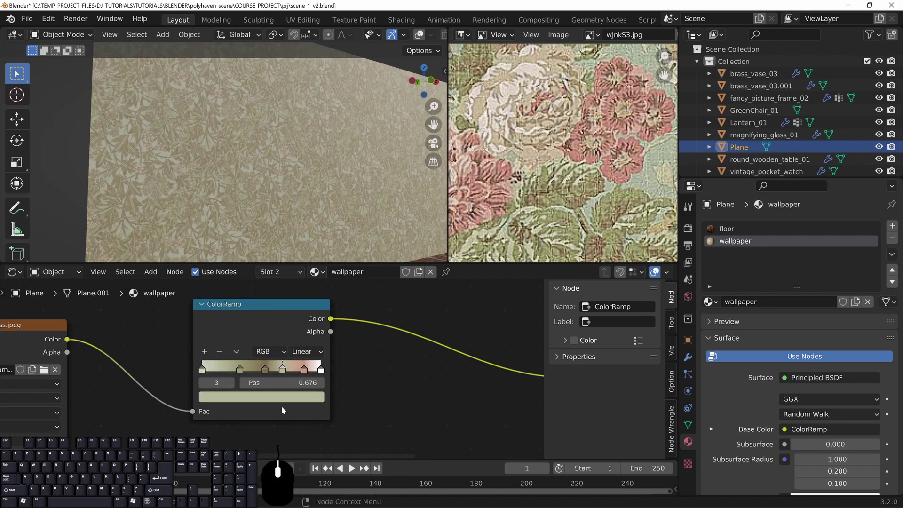
# Color the pale green stop at 0.676 with the deeper pink sampled from a reference flower and move it to 0.720.
pyautogui.click(282, 398)
pyautogui.click(297, 346)
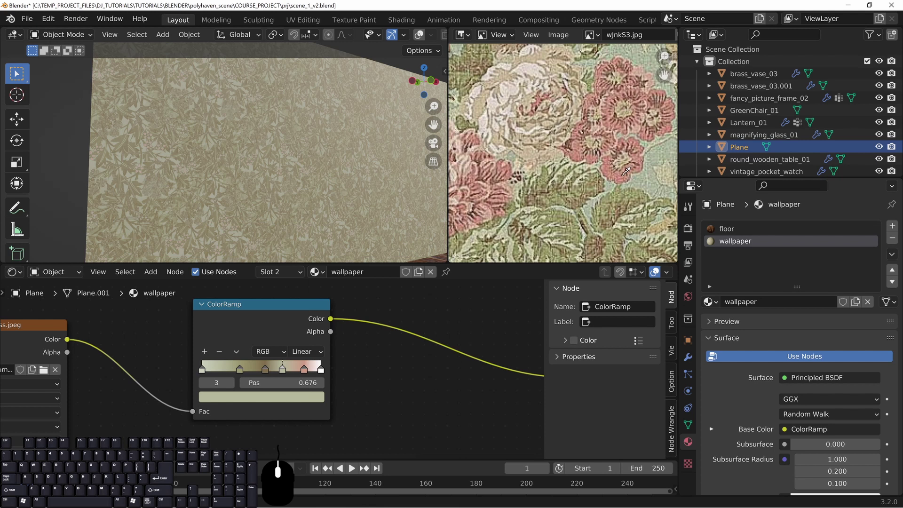
pyautogui.click(625, 172)
pyautogui.moveTo(282, 368); pyautogui.dragTo(295, 372)
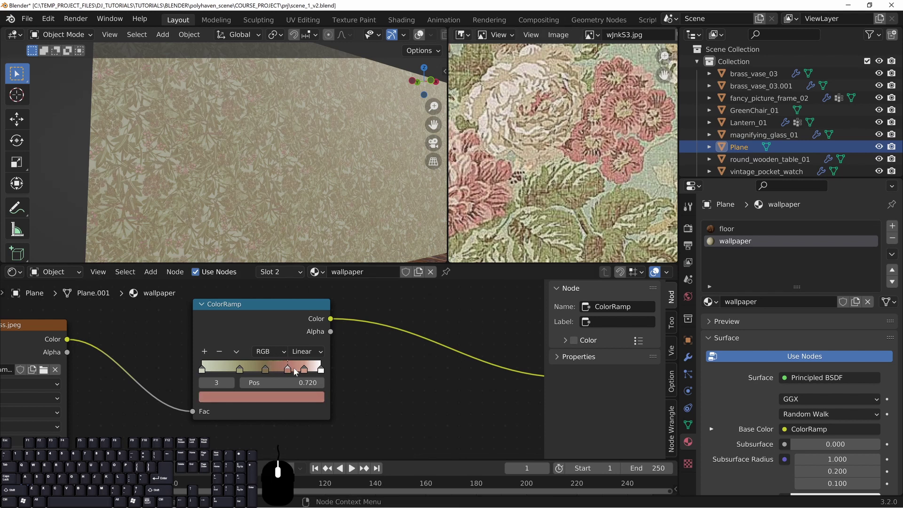
# Recolor the stop at 0.720 with the cream tone sampled from the large rose in the reference image.
pyautogui.click(292, 398)
pyautogui.click(304, 360)
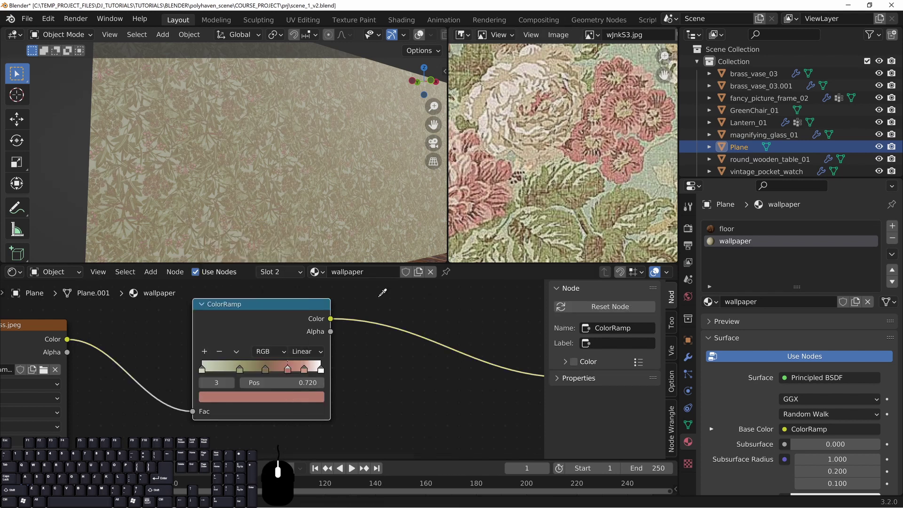
pyautogui.click(549, 123)
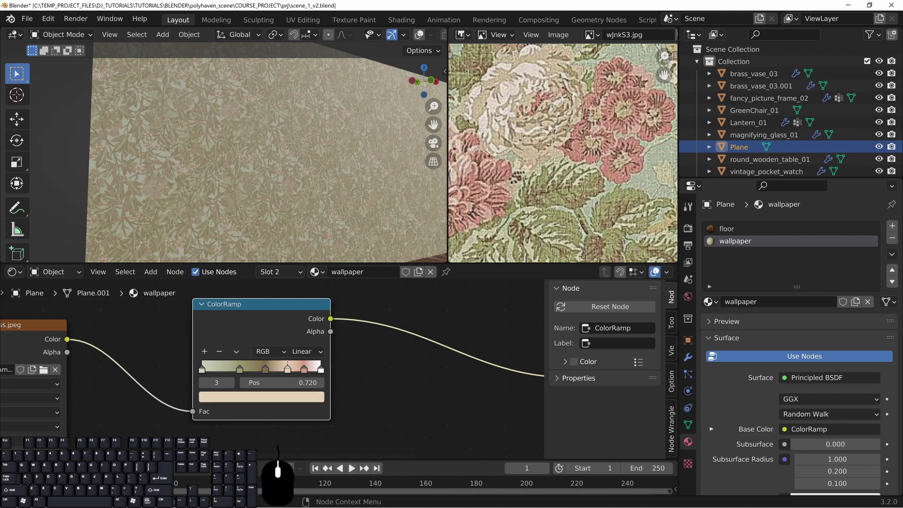
pyautogui.moveTo(288, 148); pyautogui.dragTo(298, 247, button='middle')
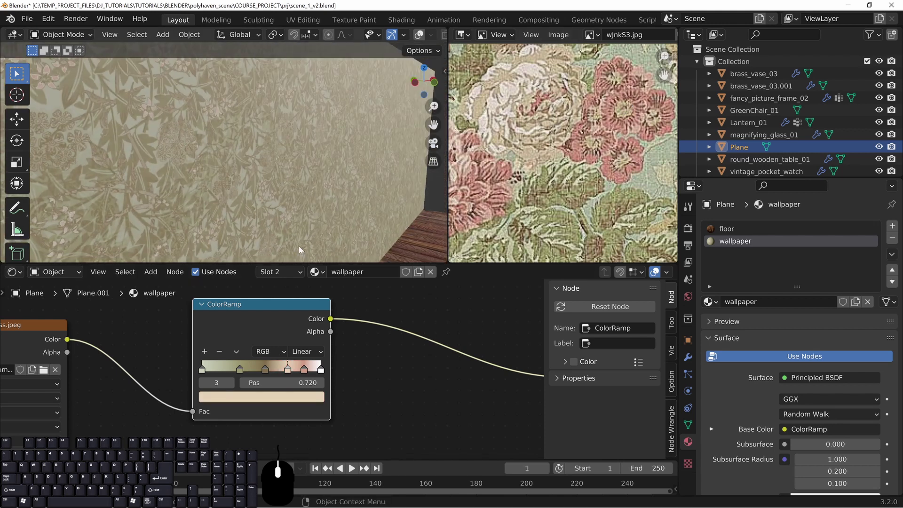
# Change the ColorRamp stop at 0.317 to a more saturated yellow-green.
pyautogui.click(240, 369)
pyautogui.click(251, 402)
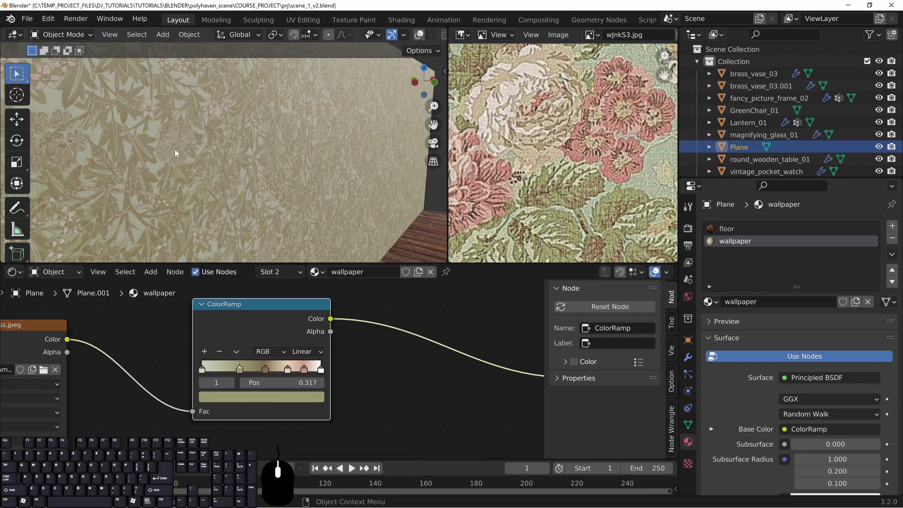
pyautogui.click(243, 400)
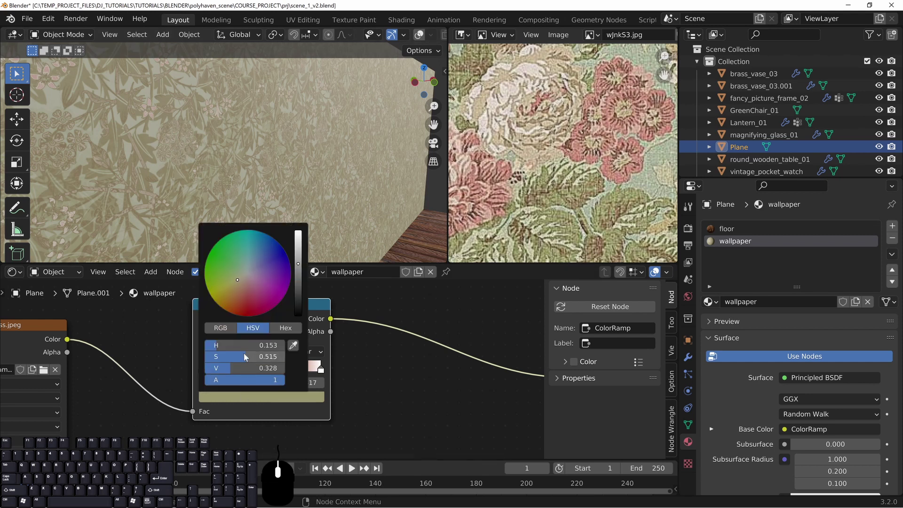
pyautogui.moveTo(244, 357)
pyautogui.mouseDown()
pyautogui.moveTo(262, 357)
pyautogui.moveTo(254, 357)
pyautogui.mouseUp()
pyautogui.moveTo(234, 281); pyautogui.dragTo(232, 284)
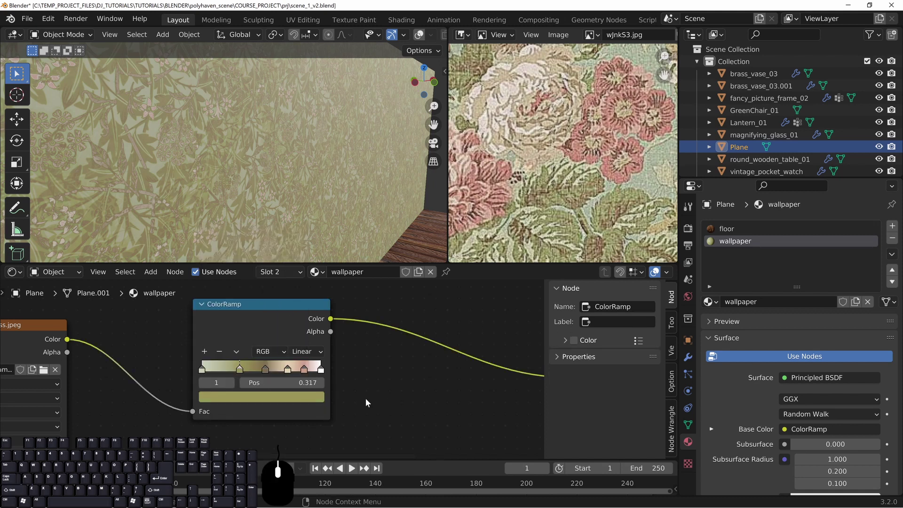
# Recolor the ColorRamp's cream stop gray-green and shift the middle stops toward the start of the ramp.
pyautogui.moveTo(590, 210); pyautogui.dragTo(561, 183, button='middle')
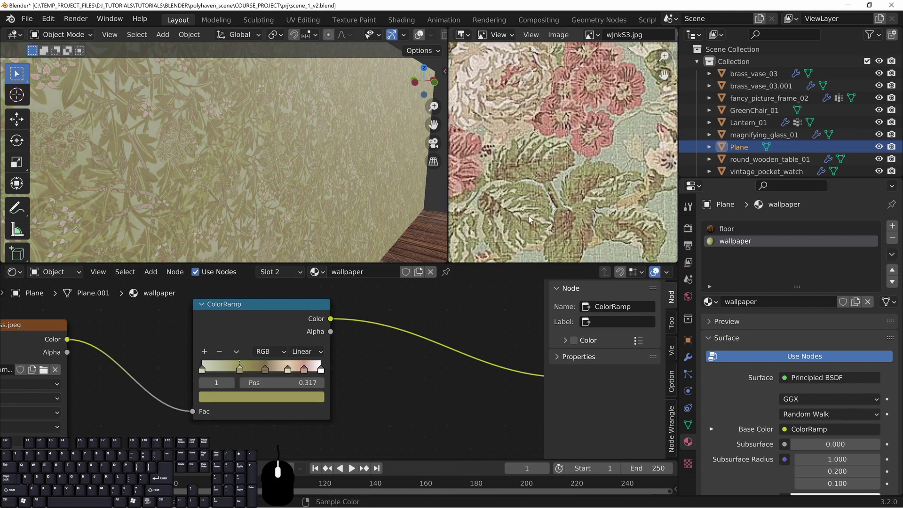
pyautogui.moveTo(286, 214); pyautogui.dragTo(270, 205, button='middle')
pyautogui.scroll(-5, 270, 204)
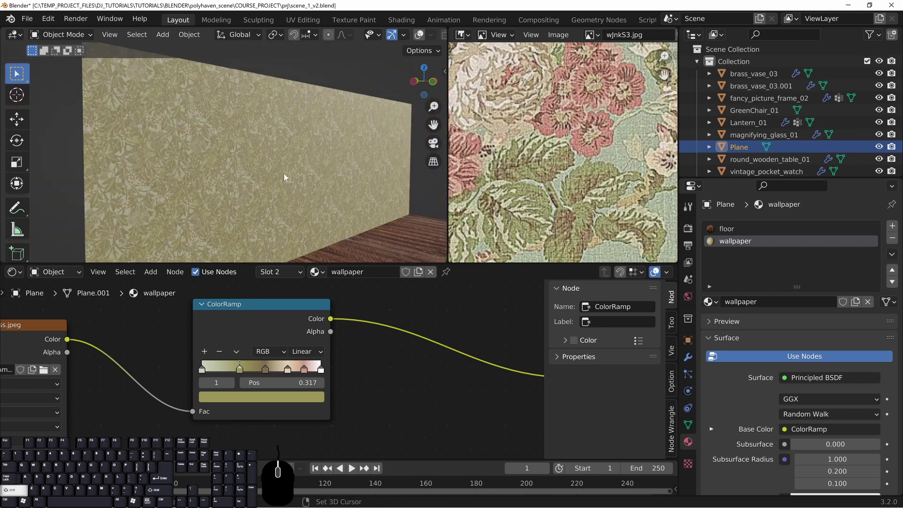
pyautogui.keyDown('shift'); pyautogui.moveTo(284, 174); pyautogui.dragTo(233, 184, button='middle'); pyautogui.keyUp('shift')
pyautogui.moveTo(233, 184); pyautogui.dragTo(243, 166, button='middle')
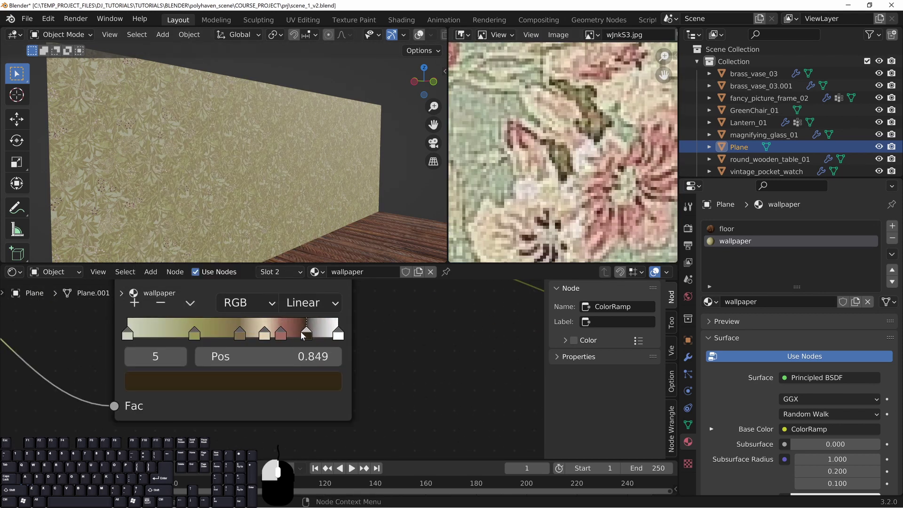
pyautogui.click(175, 333)
pyautogui.click(264, 333)
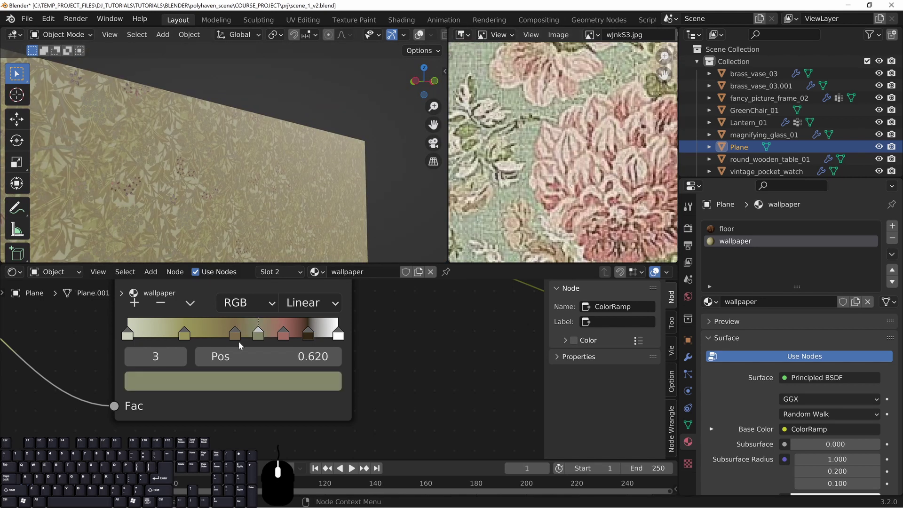
pyautogui.moveTo(258, 334); pyautogui.dragTo(240, 338)
# Replace the dark brown ColorRamp stop's color with orange and move the stop to position 0.780.
pyautogui.click(308, 334)
pyautogui.click(277, 382)
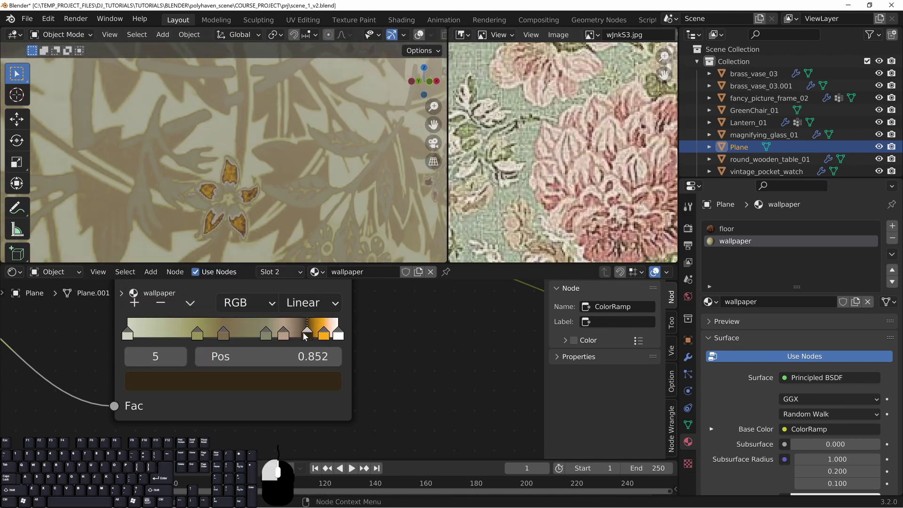
pyautogui.moveTo(306, 334); pyautogui.dragTo(292, 334)
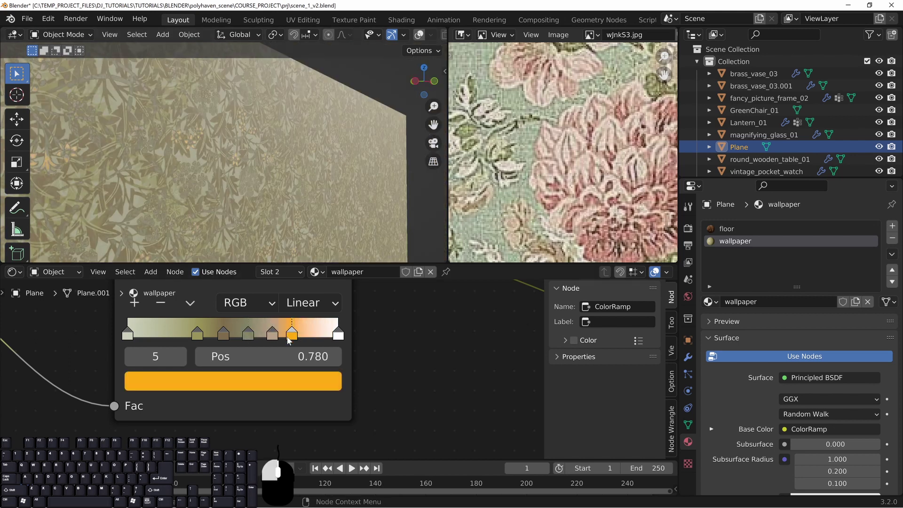
# Place a ColorRamp stop at position 0.386 and give it a dark reddish-brown color.
pyautogui.click(233, 381)
pyautogui.click(191, 203)
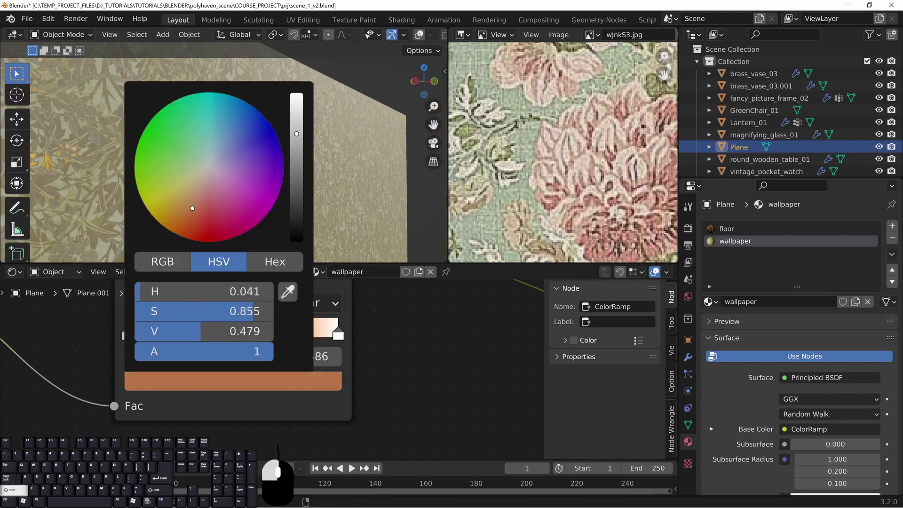
pyautogui.click(248, 336)
pyautogui.moveTo(273, 335); pyautogui.dragTo(209, 335)
pyautogui.click(221, 381)
pyautogui.click(205, 188)
pyautogui.click(297, 136)
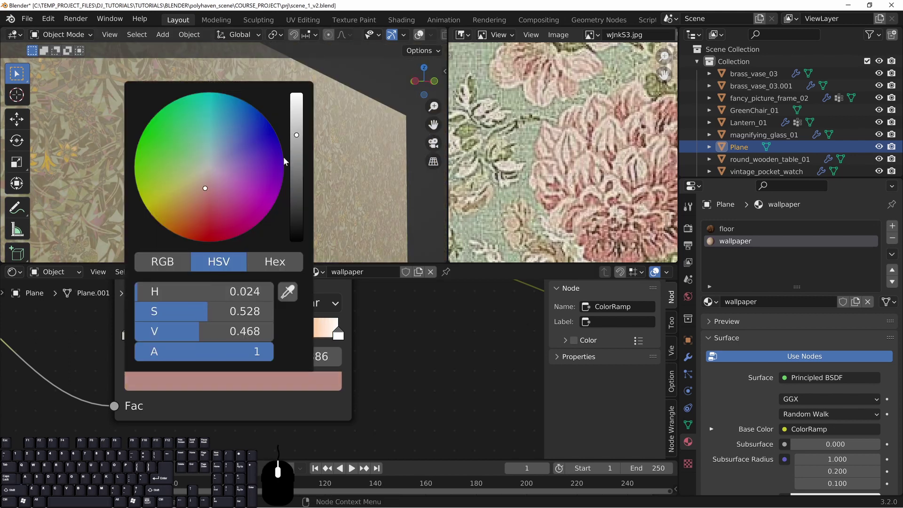
pyautogui.moveTo(297, 137); pyautogui.dragTo(296, 182)
# Examine the recolored wallpaper pattern on the wall from several angles and distances.
pyautogui.scroll(-4, 224, 175)
pyautogui.scroll(3, 224, 175)
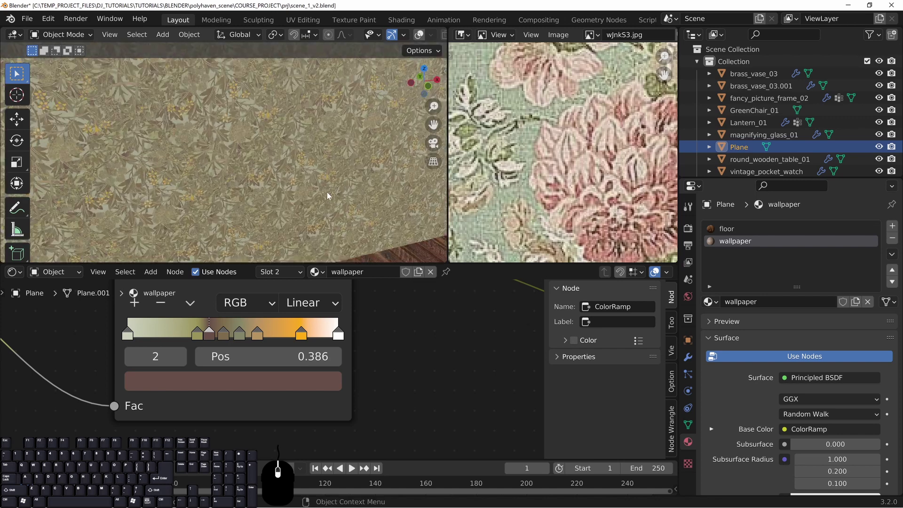
pyautogui.moveTo(224, 175); pyautogui.dragTo(324, 165, button='middle')
pyautogui.moveTo(325, 164); pyautogui.dragTo(285, 166, button='middle')
pyautogui.scroll(2, 283, 127)
pyautogui.scroll(3, 324, 193)
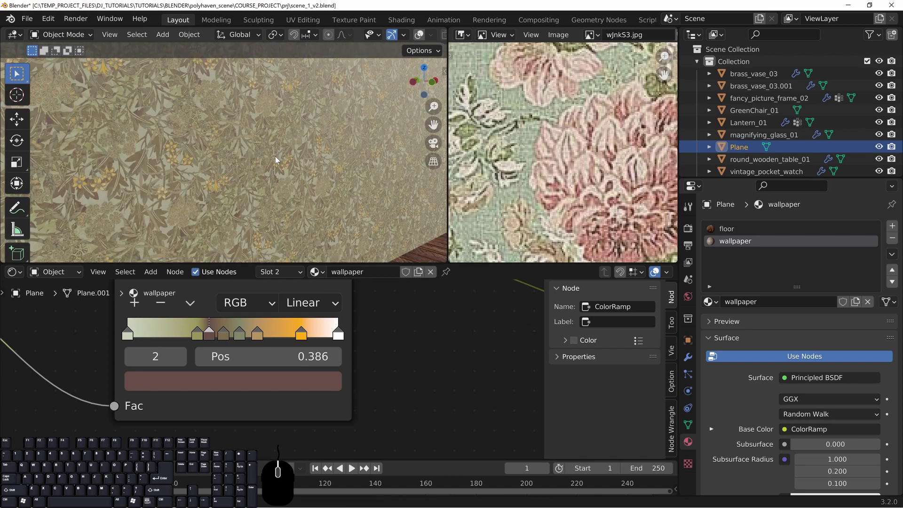
pyautogui.keyDown('shift'); pyautogui.moveTo(346, 141); pyautogui.dragTo(211, 165, button='middle'); pyautogui.keyUp('shift')
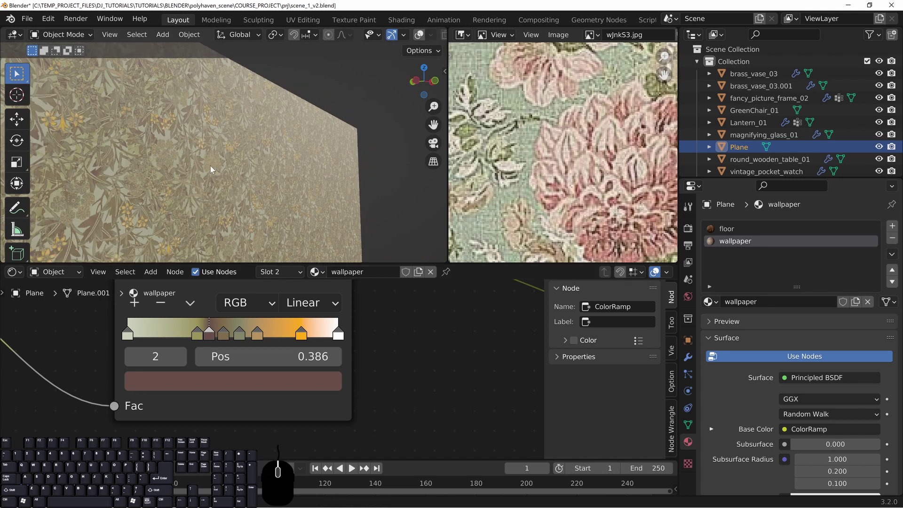
pyautogui.moveTo(131, 171); pyautogui.dragTo(224, 170, button='middle')
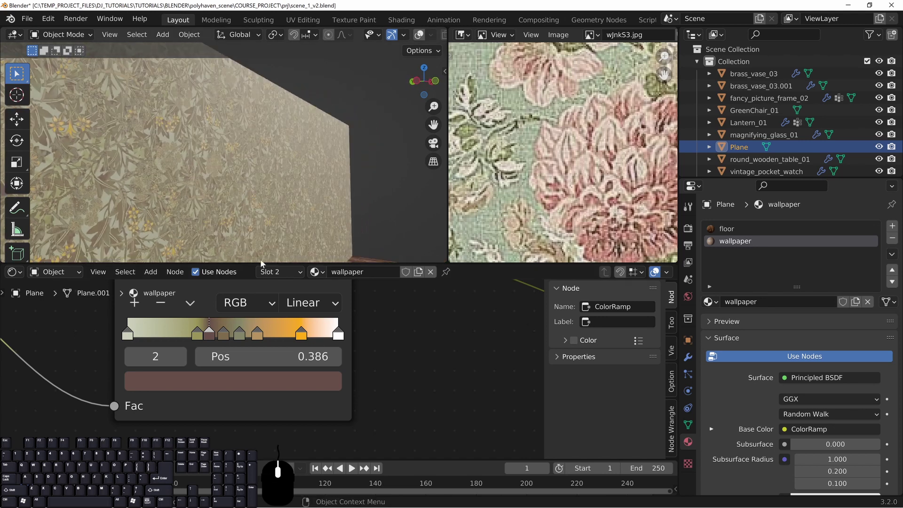
# Check the wallpaper's current shading where the wall meets the wood floor, alongside its ColorRamp and Principled BSDF nodes.
pyautogui.moveTo(442, 348); pyautogui.dragTo(276, 364, button='middle')
pyautogui.scroll(-8, 363, 372)
pyautogui.moveTo(480, 393); pyautogui.dragTo(373, 327, button='middle')
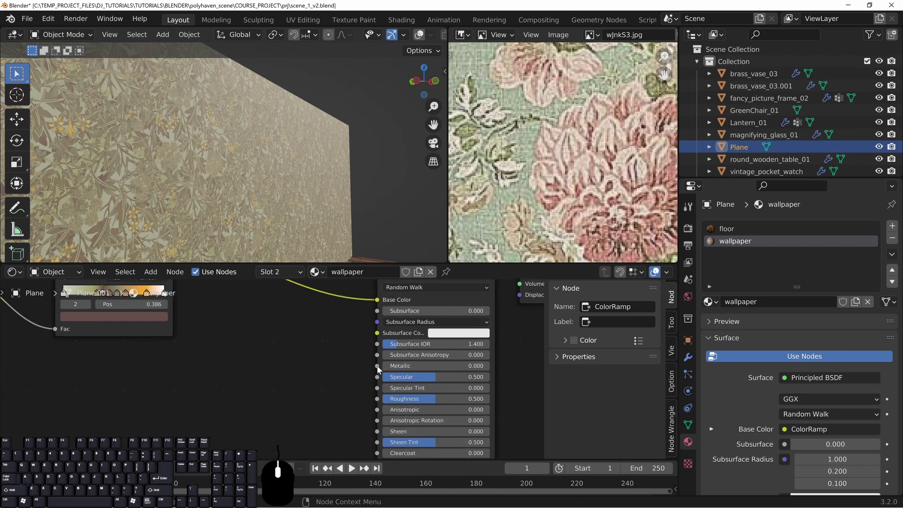
pyautogui.moveTo(234, 335); pyautogui.dragTo(337, 358, button='middle')
pyautogui.moveTo(193, 150); pyautogui.dragTo(203, 181, button='middle')
pyautogui.keyDown('shift'); pyautogui.moveTo(320, 191); pyautogui.dragTo(387, 197, button='middle'); pyautogui.keyUp('shift')
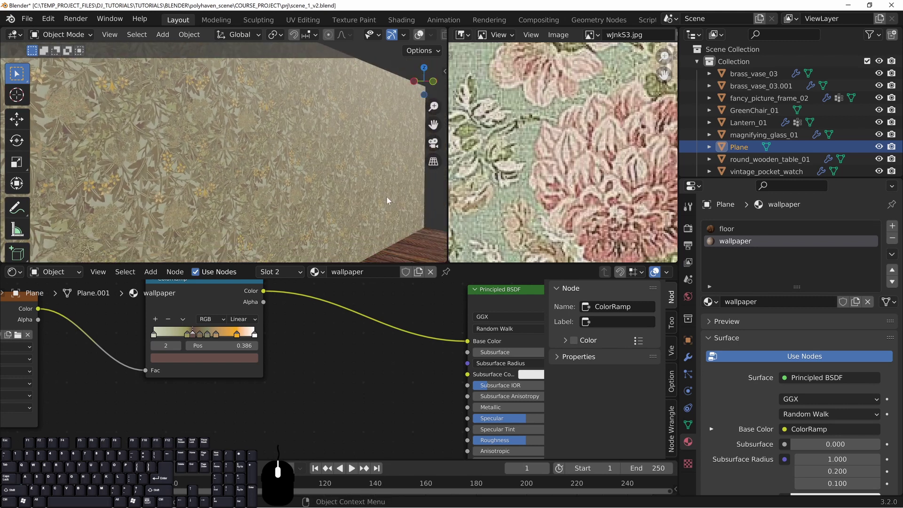
pyautogui.moveTo(268, 188); pyautogui.dragTo(301, 208, button='middle')
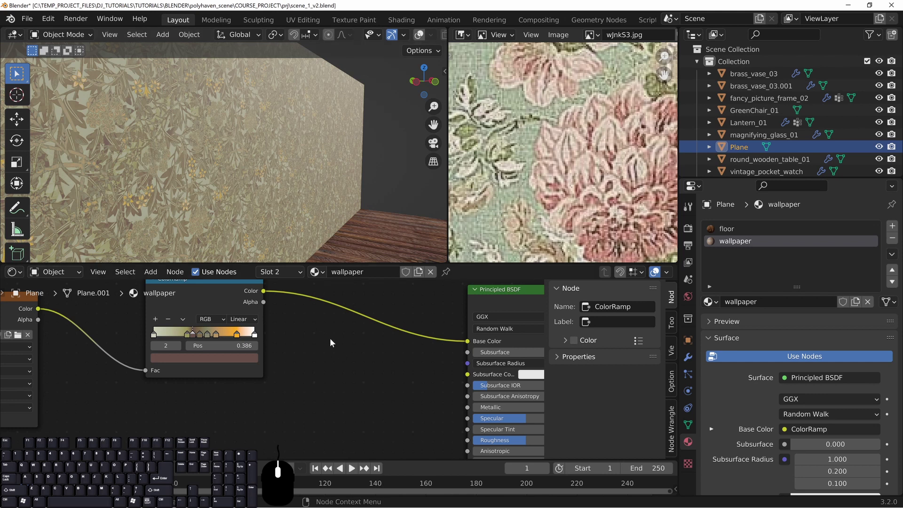
pyautogui.moveTo(330, 338); pyautogui.dragTo(351, 349, button='middle')
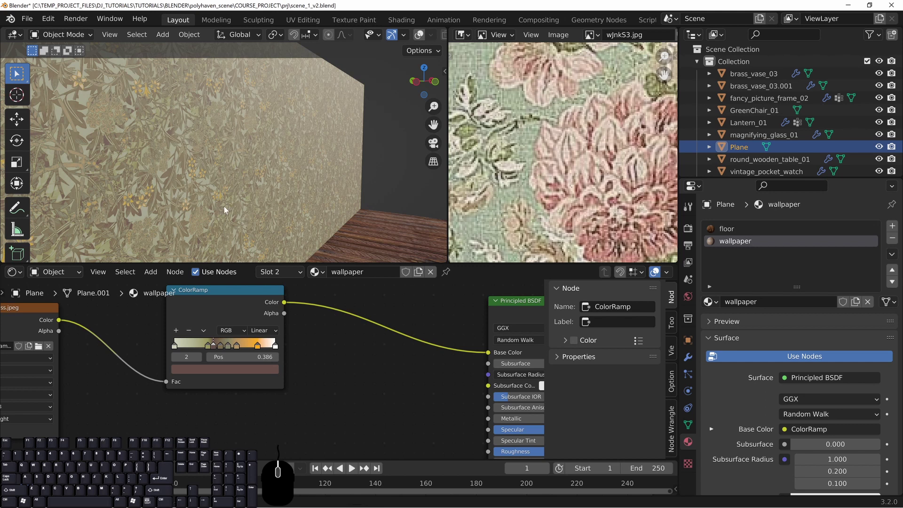
pyautogui.moveTo(224, 206); pyautogui.dragTo(262, 126, button='middle')
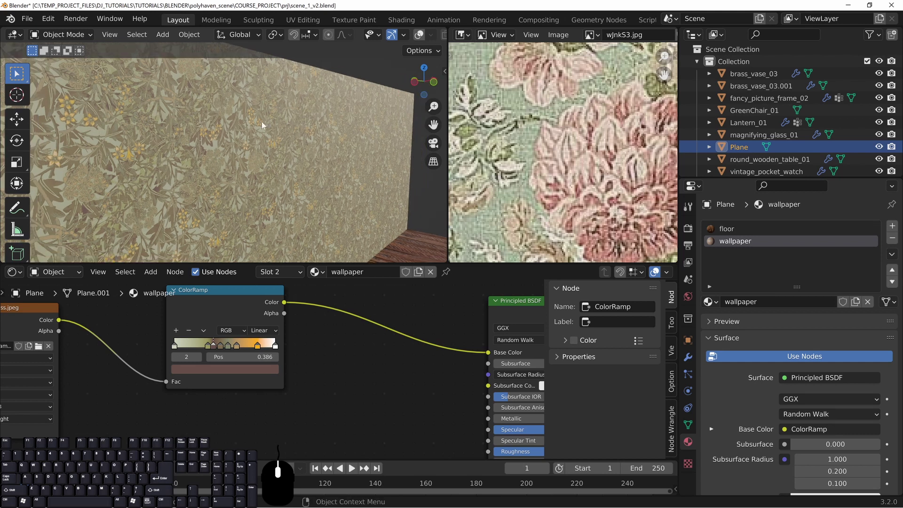
pyautogui.moveTo(241, 222); pyautogui.dragTo(241, 188, button='middle')
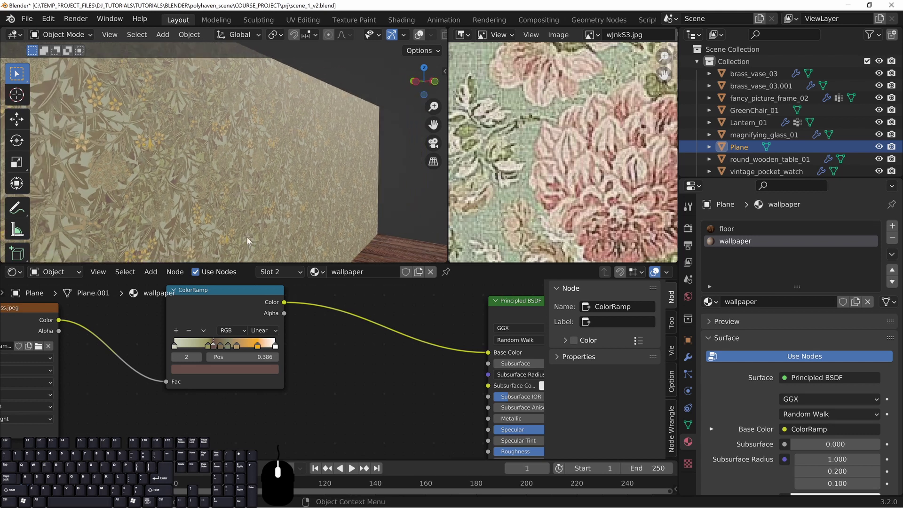
pyautogui.moveTo(356, 337); pyautogui.dragTo(411, 370, button='middle')
pyautogui.moveTo(290, 332); pyautogui.dragTo(276, 310)
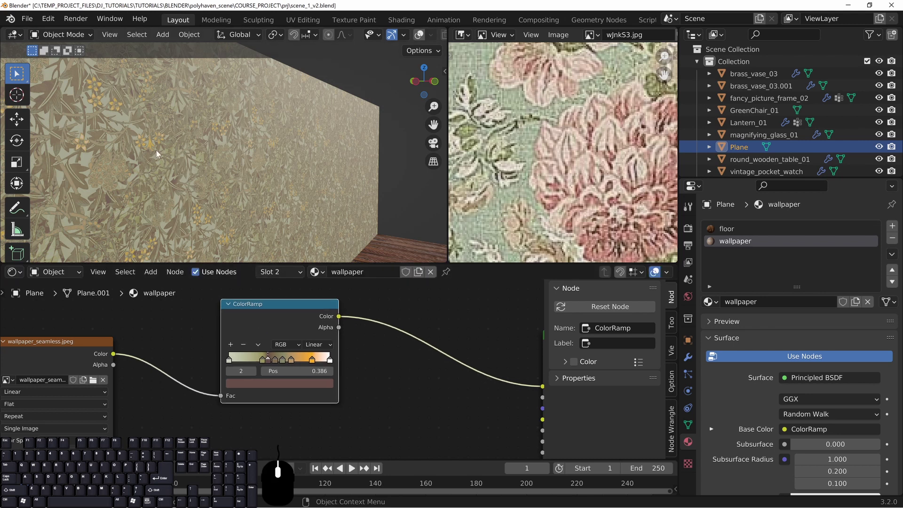
pyautogui.keyDown('shift'); pyautogui.moveTo(371, 214); pyautogui.dragTo(346, 196, button='middle'); pyautogui.keyUp('shift')
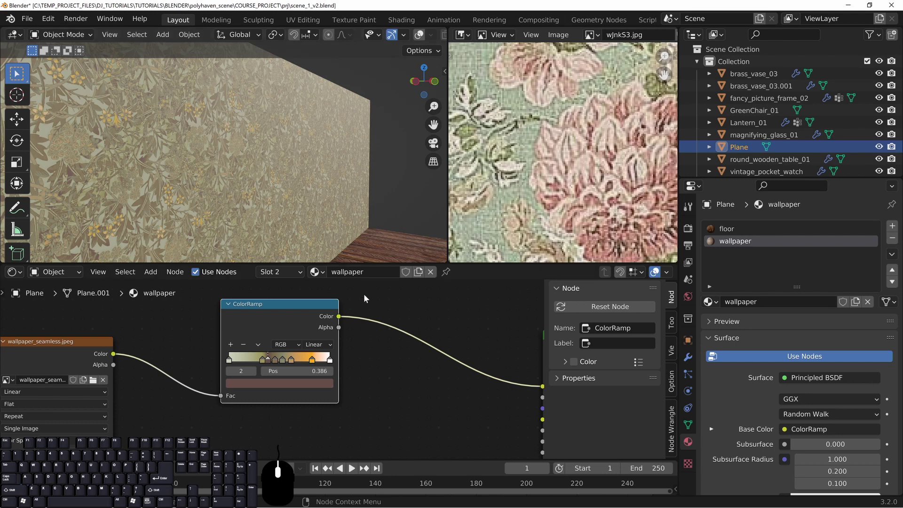
# Add a second ColorRamp below the first, feed it the wallpaper image's Color, and connect its Color to the Principled BSDF's Metallic input.
pyautogui.moveTo(408, 402); pyautogui.dragTo(359, 376, button='middle')
pyautogui.scroll(-3, 356, 366)
pyautogui.moveTo(314, 399); pyautogui.dragTo(408, 364, button='middle')
pyautogui.hotkey('shift', 'a')
pyautogui.moveTo(309, 391)
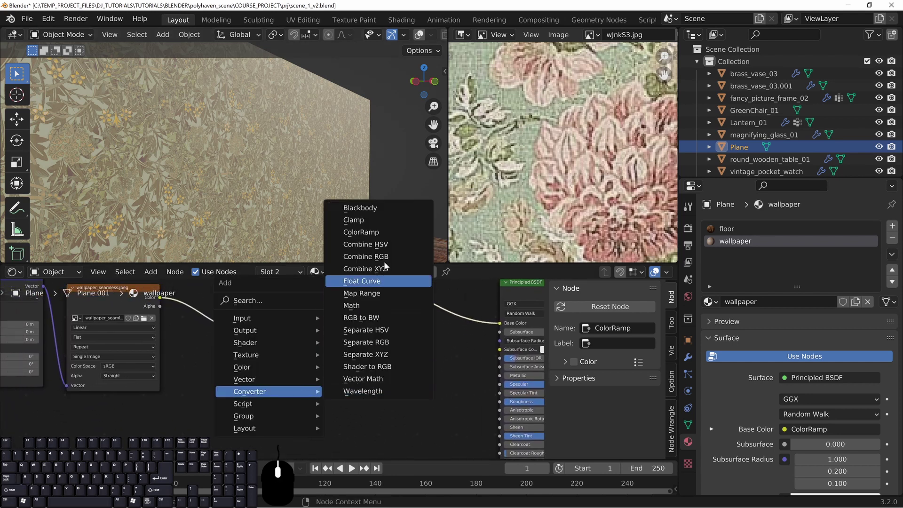
pyautogui.click(362, 232)
pyautogui.scroll(-4, 257, 376)
pyautogui.moveTo(229, 372); pyautogui.dragTo(245, 367, button='middle')
pyautogui.moveTo(192, 297); pyautogui.dragTo(264, 393)
pyautogui.scroll(4, 330, 374)
pyautogui.moveTo(367, 382); pyautogui.dragTo(297, 348, button='middle')
pyautogui.scroll(2, 329, 351)
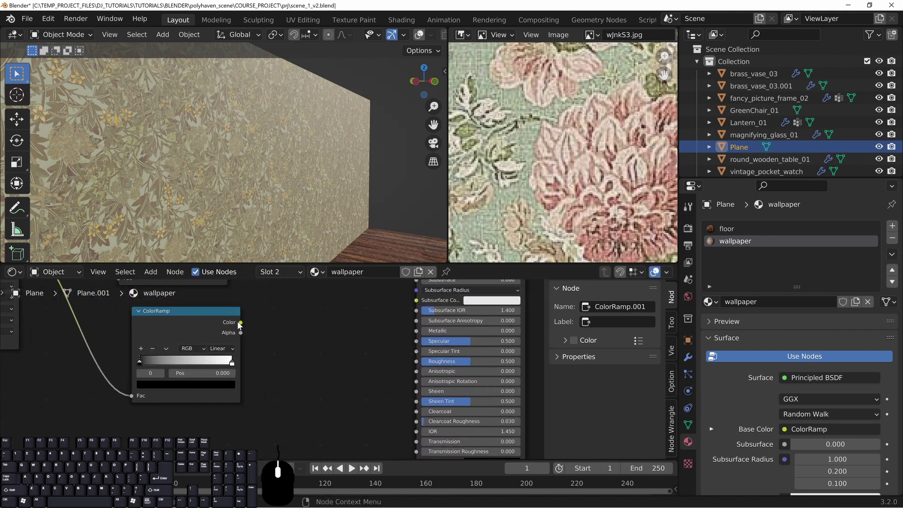
pyautogui.moveTo(238, 322); pyautogui.dragTo(409, 331)
pyautogui.moveTo(330, 345); pyautogui.dragTo(314, 373, button='middle')
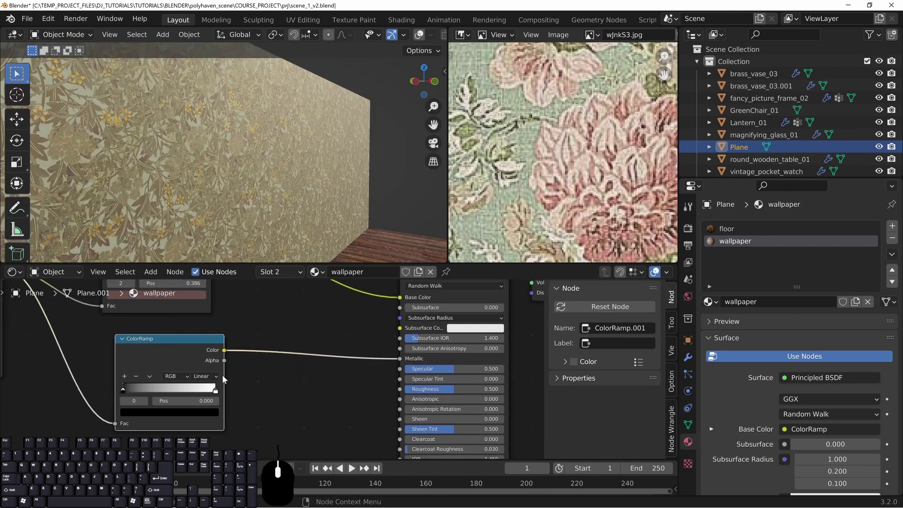
# Preview the metallic ColorRamp on the wall and tighten its stops, black at 0.560 and white at 0.648, to isolate the flowers.
pyautogui.keyDown('ctrl'); pyautogui.keyDown('shift'); pyautogui.click(188, 348); pyautogui.keyUp('shift'); pyautogui.keyUp('ctrl')
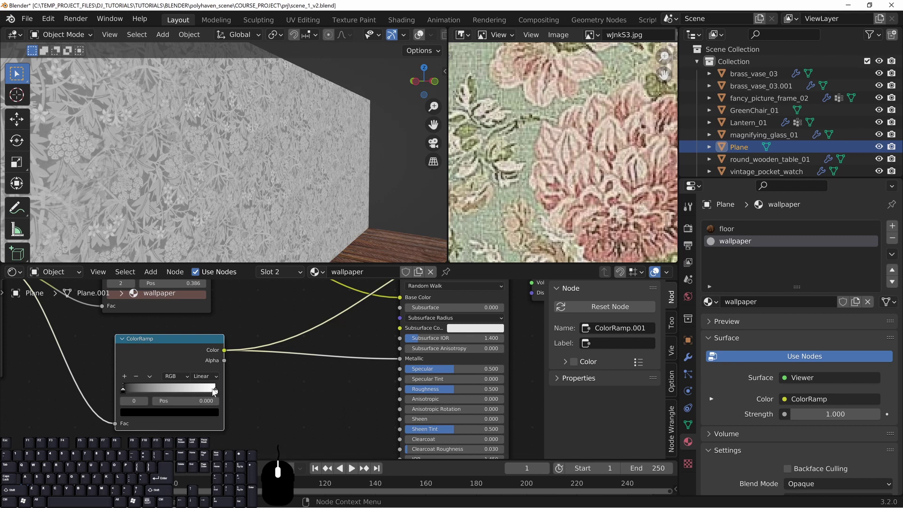
pyautogui.moveTo(216, 389); pyautogui.dragTo(191, 390)
pyautogui.moveTo(122, 390); pyautogui.dragTo(177, 394)
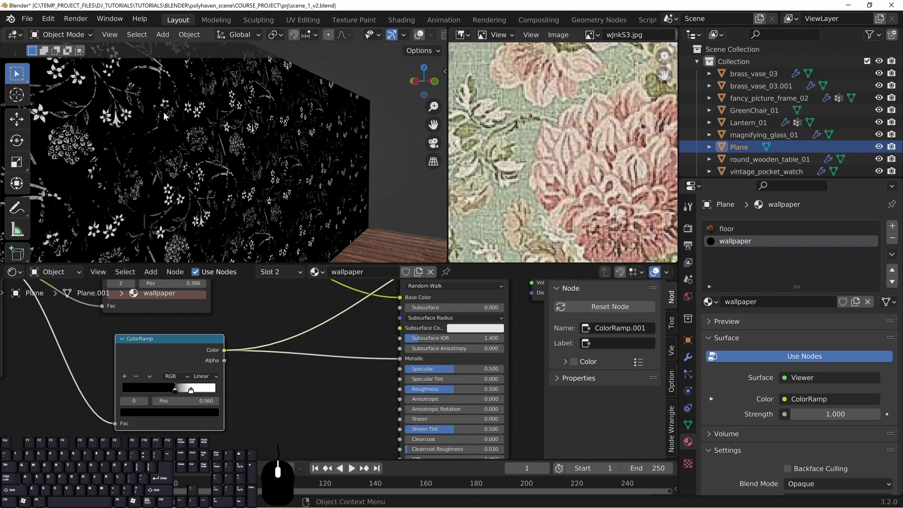
pyautogui.moveTo(285, 148); pyautogui.dragTo(255, 152, button='middle')
pyautogui.moveTo(189, 392); pyautogui.dragTo(181, 392)
pyautogui.moveTo(308, 337); pyautogui.dragTo(257, 368, button='middle')
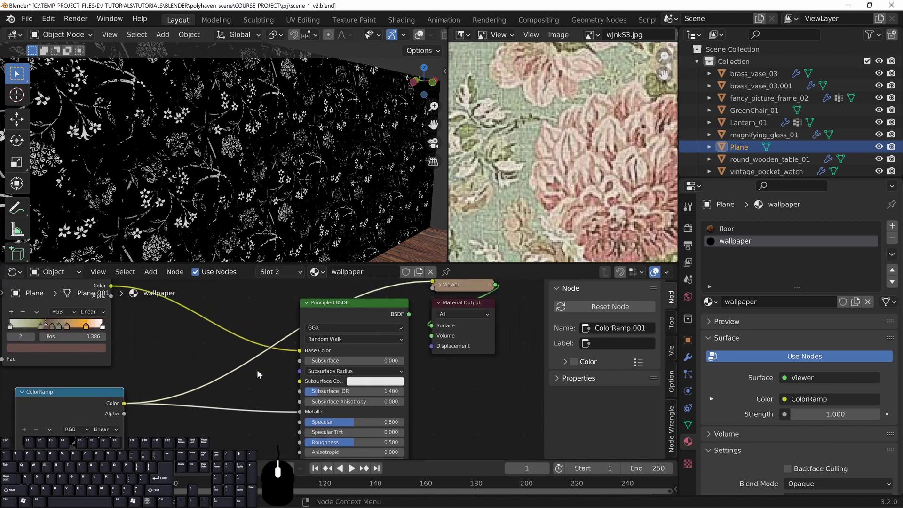
# Switch the wall preview back to the Principled BSDF and raise its Roughness to 0.632.
pyautogui.keyDown('ctrl'); pyautogui.keyDown('shift'); pyautogui.click(384, 311); pyautogui.keyUp('shift'); pyautogui.keyUp('ctrl')
pyautogui.moveTo(230, 181); pyautogui.dragTo(288, 145, button='middle')
pyautogui.scroll(3, 170, 197)
pyautogui.moveTo(325, 435); pyautogui.dragTo(296, 388, button='middle')
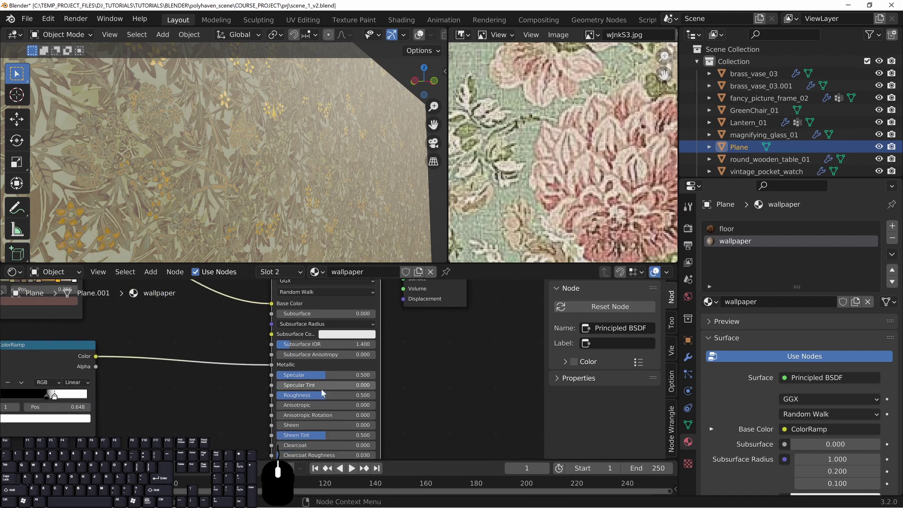
pyautogui.moveTo(312, 397); pyautogui.dragTo(339, 397)
# Move the color and metallic ColorRamp nodes apart to make room between them.
pyautogui.moveTo(167, 379); pyautogui.dragTo(280, 343, button='middle')
pyautogui.moveTo(163, 325); pyautogui.dragTo(140, 415)
pyautogui.moveTo(169, 320); pyautogui.dragTo(157, 418, button='middle')
pyautogui.moveTo(169, 317); pyautogui.dragTo(169, 304)
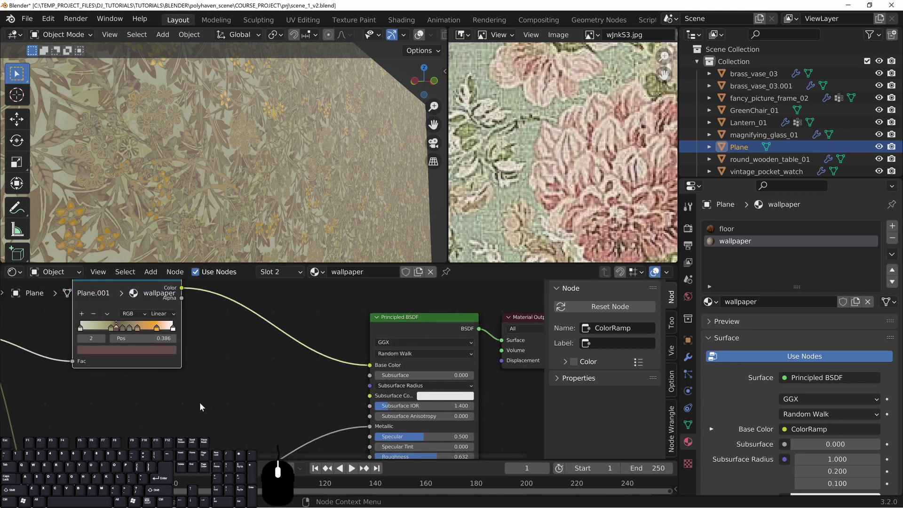
pyautogui.moveTo(200, 402); pyautogui.dragTo(218, 343, button='middle')
# Duplicate the metallic ColorRamp, place the copy above it, and connect the wallpaper image's Color to the copy's Fac.
pyautogui.click(164, 432)
pyautogui.moveTo(208, 411); pyautogui.dragTo(281, 349, button='middle')
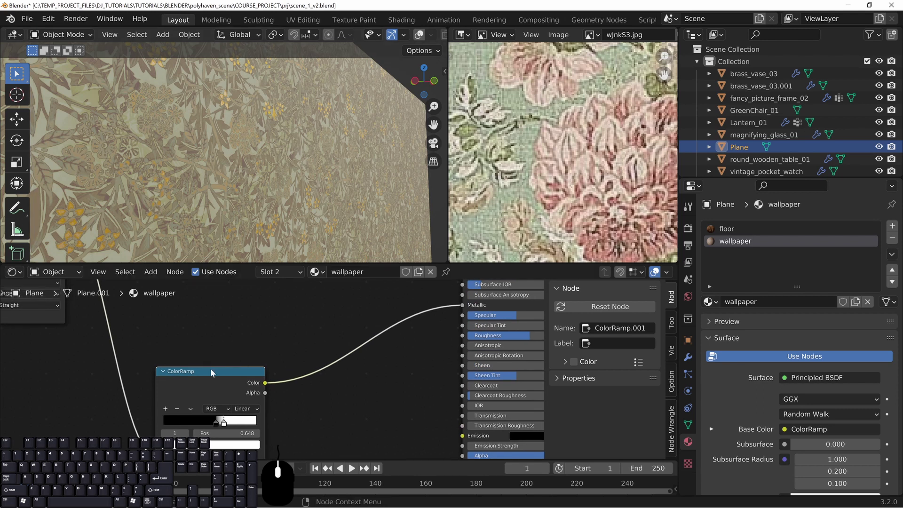
pyautogui.hotkey('shift', 'd')
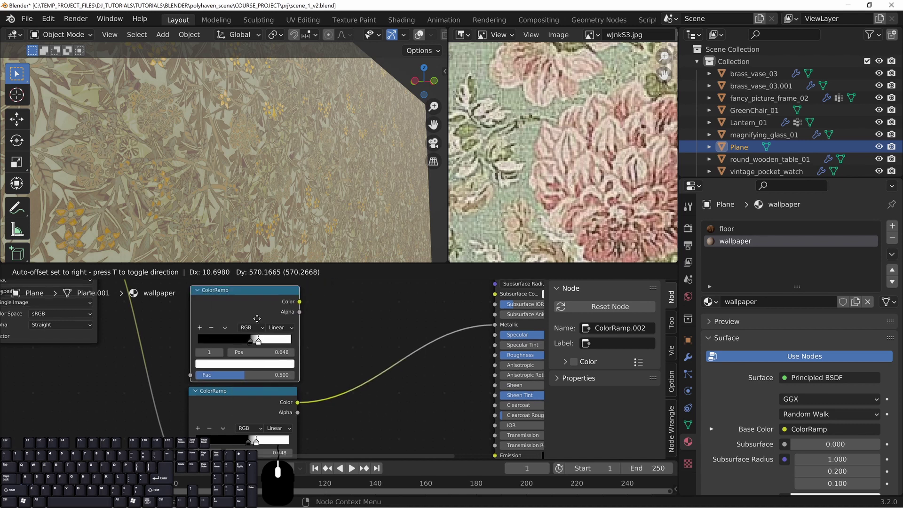
pyautogui.click(259, 305)
pyautogui.scroll(-3, 230, 318)
pyautogui.moveTo(189, 323); pyautogui.dragTo(202, 337, button='middle')
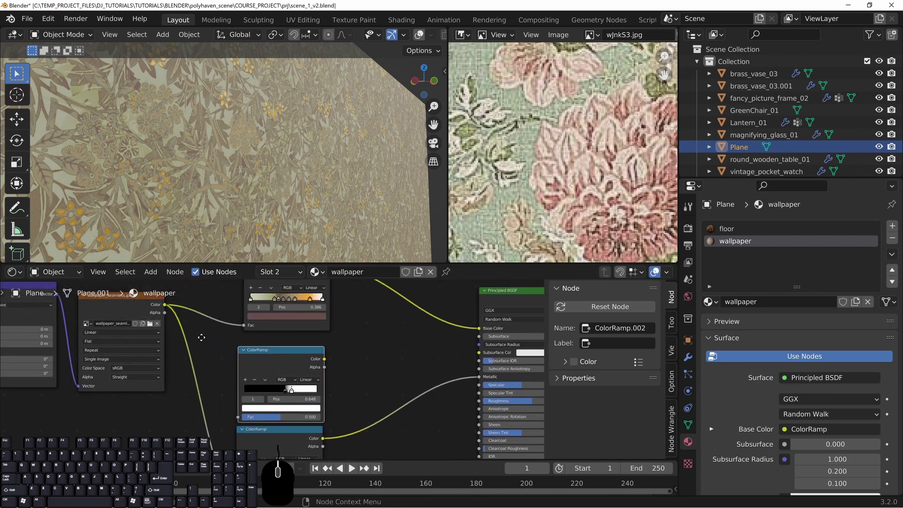
pyautogui.click(160, 306)
pyautogui.moveTo(380, 375); pyautogui.dragTo(307, 360, button='middle')
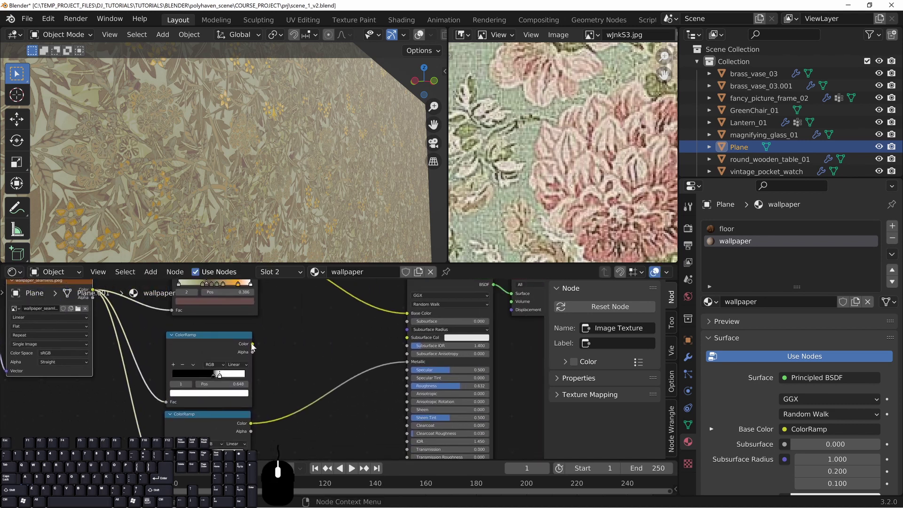
# Connect the duplicated ColorRamp's Color to the Principled BSDF's Roughness and arrange it below the metallic ColorRamp.
pyautogui.moveTo(252, 344)
pyautogui.mouseDown()
pyautogui.moveTo(377, 325)
pyautogui.moveTo(385, 395)
pyautogui.moveTo(406, 386)
pyautogui.mouseUp()
pyautogui.moveTo(317, 409)
pyautogui.mouseDown(button='middle')
pyautogui.moveTo(350, 338)
pyautogui.moveTo(351, 362)
pyautogui.mouseUp(button='middle')
pyautogui.moveTo(233, 302); pyautogui.dragTo(266, 317)
pyautogui.moveTo(322, 399); pyautogui.dragTo(337, 375, button='middle')
pyautogui.hotkey('shift', 'd')
pyautogui.press('Escape')
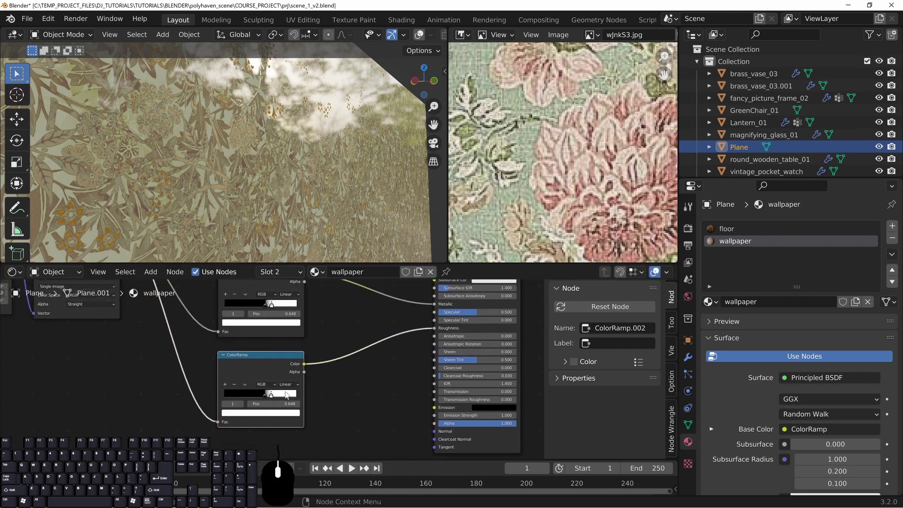
# Preview the roughness ColorRamp, flip it, set the black stop to 0.595 and lighten that stop to gray with value 0.132.
pyautogui.keyDown('ctrl'); pyautogui.keyDown('shift'); pyautogui.click(283, 359); pyautogui.keyUp('shift'); pyautogui.keyUp('ctrl')
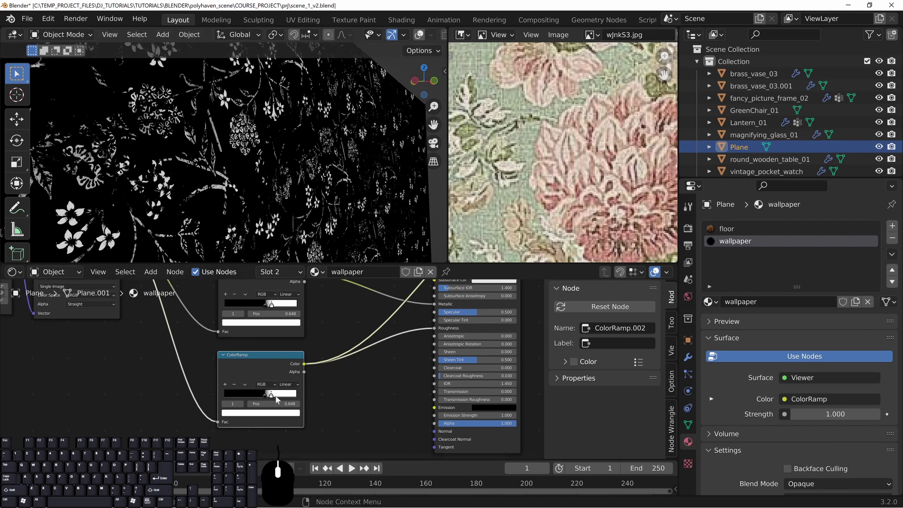
pyautogui.moveTo(273, 396)
pyautogui.mouseDown()
pyautogui.moveTo(230, 396)
pyautogui.moveTo(277, 395)
pyautogui.moveTo(269, 396)
pyautogui.mouseUp()
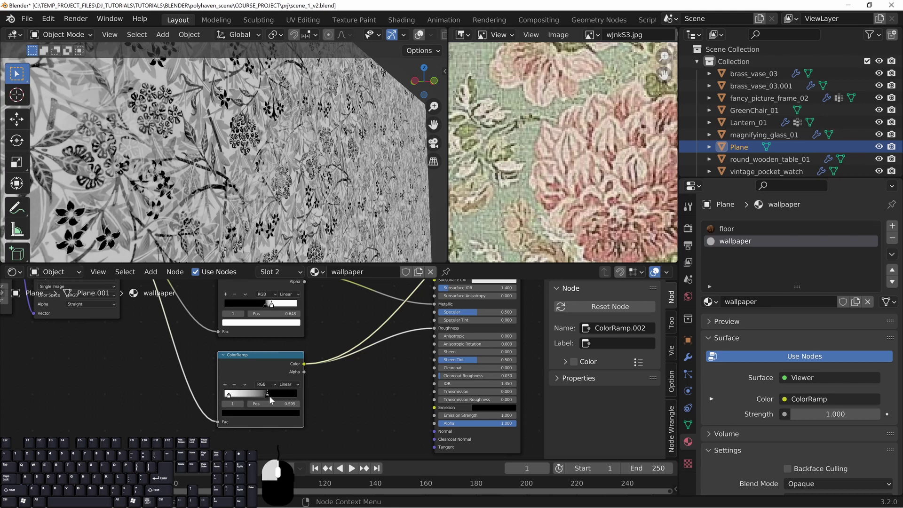
pyautogui.click(270, 413)
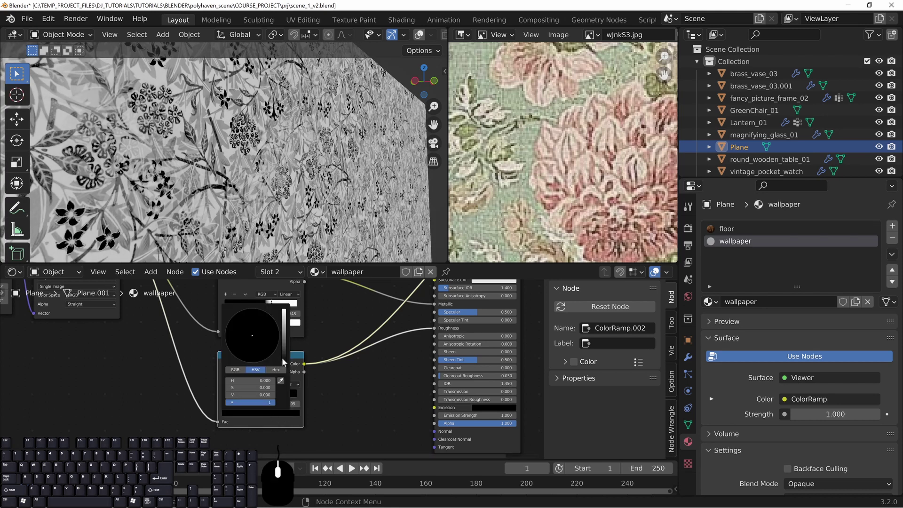
pyautogui.moveTo(281, 358); pyautogui.dragTo(284, 341)
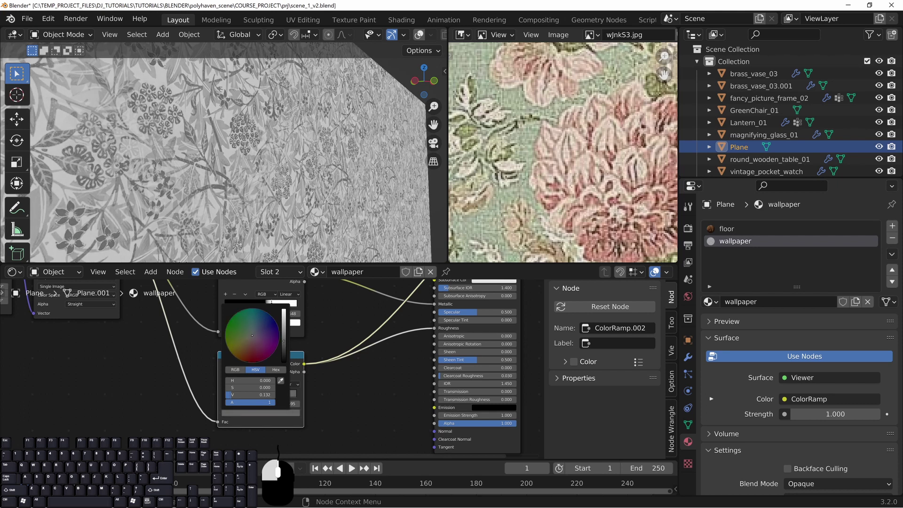
# Restore the full wallpaper material on the wall and inspect the flowers' metallic shine from several angles.
pyautogui.moveTo(352, 367); pyautogui.dragTo(262, 410, button='middle')
pyautogui.keyDown('ctrl'); pyautogui.keyDown('shift'); pyautogui.click(392, 311); pyautogui.keyUp('shift'); pyautogui.keyUp('ctrl')
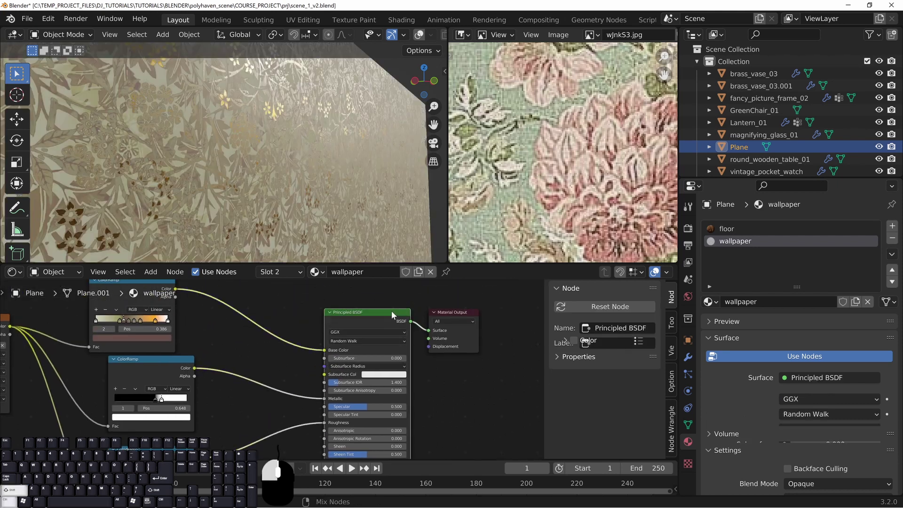
pyautogui.moveTo(392, 310); pyautogui.dragTo(357, 314)
pyautogui.moveTo(278, 188); pyautogui.dragTo(286, 172, button='middle')
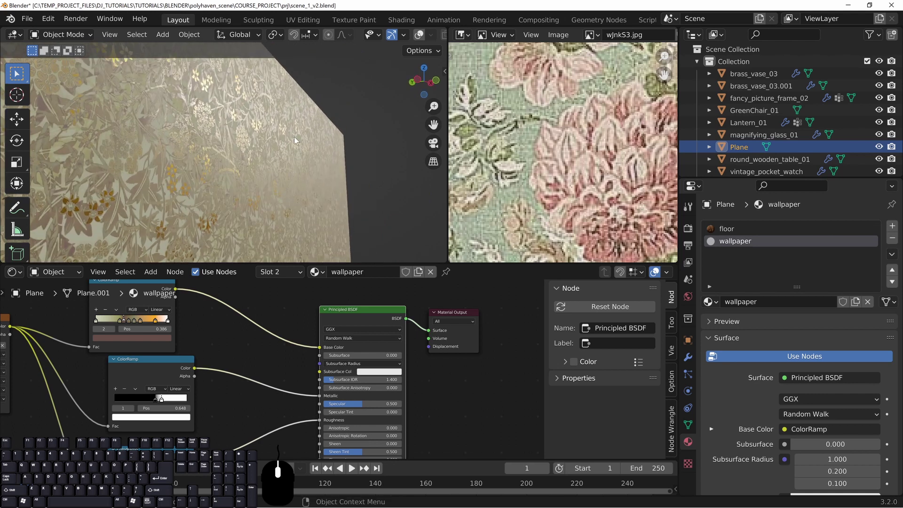
pyautogui.moveTo(295, 137); pyautogui.dragTo(326, 171, button='middle')
pyautogui.moveTo(300, 161); pyautogui.dragTo(291, 169, button='middle')
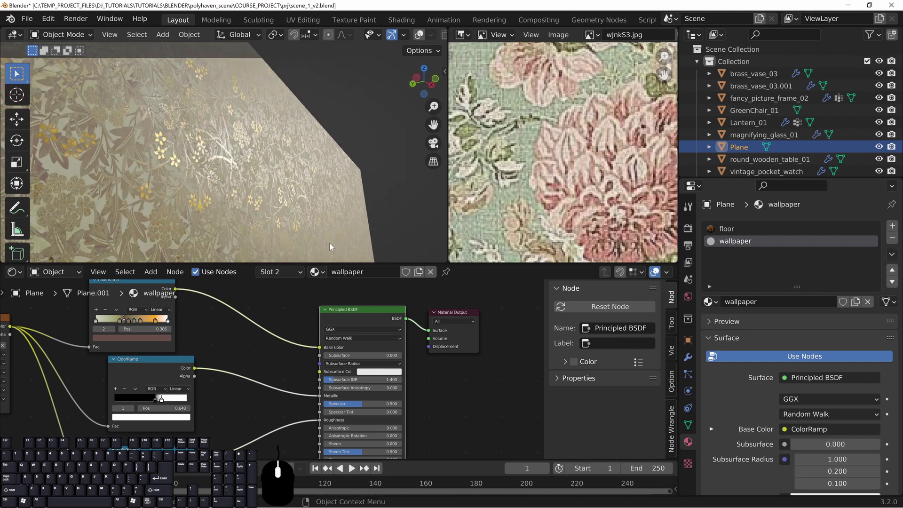
# Move the Material Output and Principled BSDF nodes farther away from the ColorRamps.
pyautogui.moveTo(282, 414); pyautogui.dragTo(337, 323, button='middle')
pyautogui.scroll(-4, 341, 334)
pyautogui.moveTo(358, 375); pyautogui.dragTo(262, 411, button='middle')
pyautogui.moveTo(394, 359); pyautogui.dragTo(352, 367, button='middle')
pyautogui.moveTo(330, 297); pyautogui.dragTo(399, 304)
pyautogui.moveTo(263, 302); pyautogui.dragTo(309, 296)
pyautogui.moveTo(177, 421); pyautogui.dragTo(296, 323, button='middle')
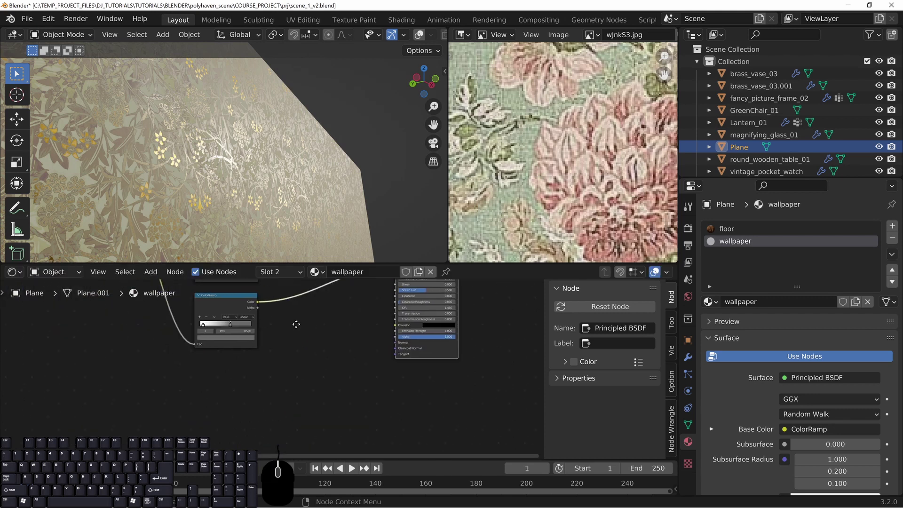
# Add a Bump node below the roughness ColorRamp.
pyautogui.moveTo(266, 379); pyautogui.dragTo(336, 380, button='middle')
pyautogui.scroll(-2, 317, 391)
pyautogui.hotkey('shift', 'a')
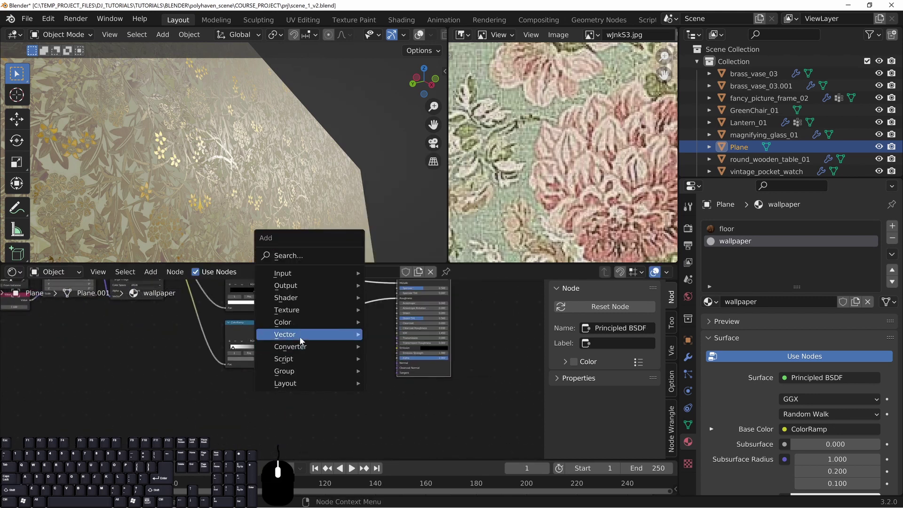
pyautogui.moveTo(305, 336)
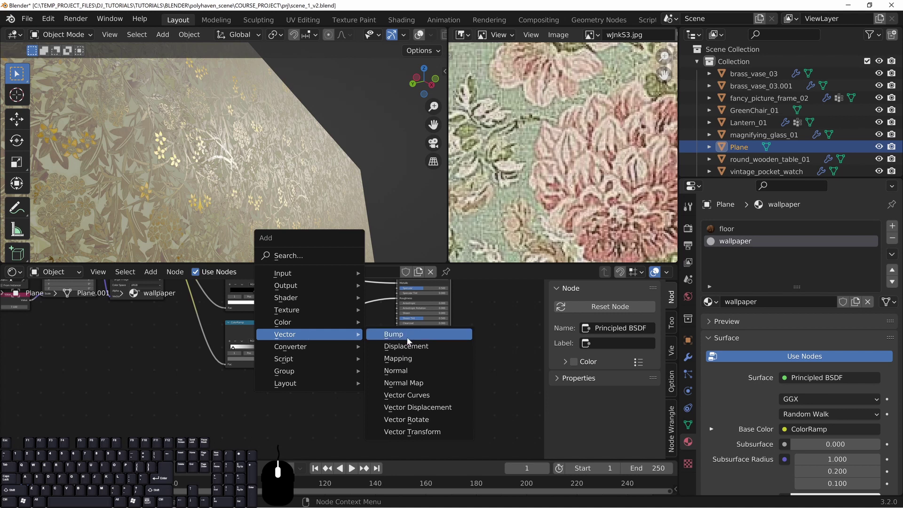
pyautogui.click(394, 334)
pyautogui.click(239, 389)
pyautogui.moveTo(238, 387); pyautogui.dragTo(208, 388, button='middle')
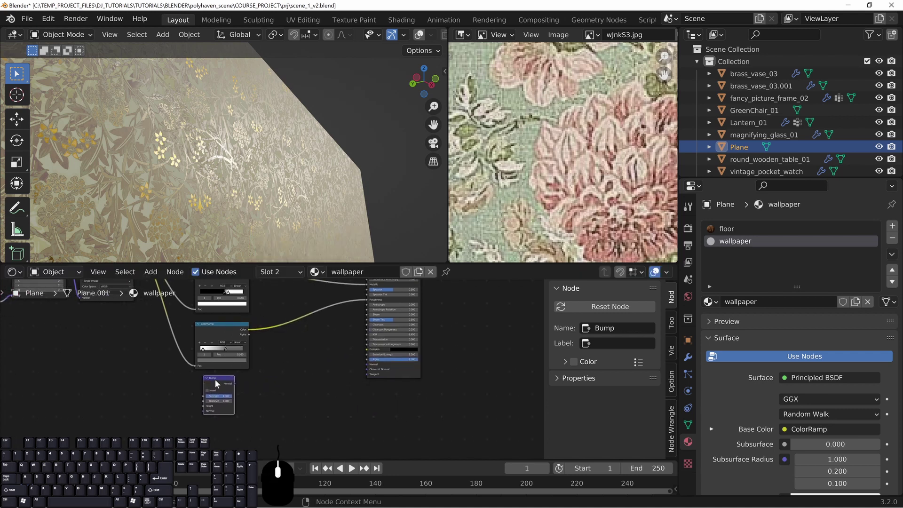
# Connect the roughness ColorRamp's Color to the Bump's Height and its Normal to the Principled BSDF's Normal, then inspect the wall's relief.
pyautogui.moveTo(216, 380); pyautogui.dragTo(300, 372)
pyautogui.moveTo(257, 331)
pyautogui.mouseDown()
pyautogui.moveTo(273, 344)
pyautogui.moveTo(287, 397)
pyautogui.moveTo(367, 364)
pyautogui.mouseUp()
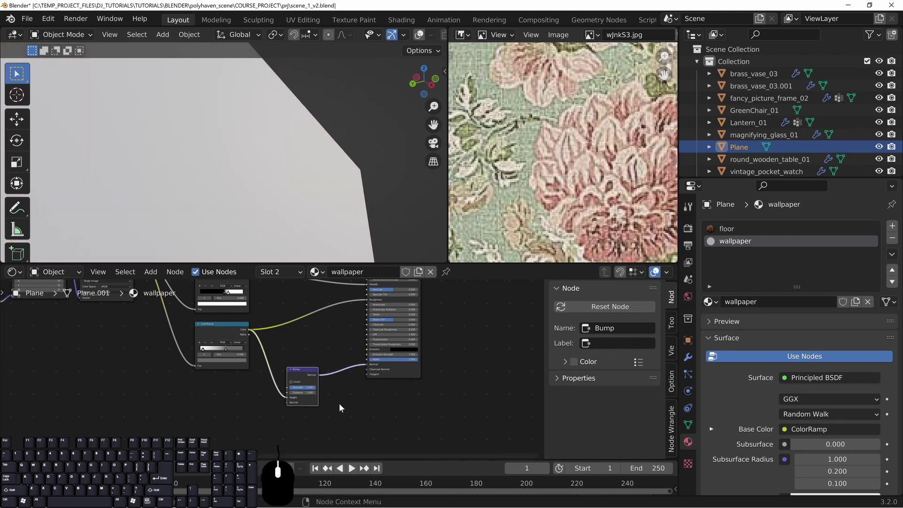
pyautogui.moveTo(346, 398)
pyautogui.mouseDown(button='middle')
pyautogui.moveTo(328, 330)
pyautogui.moveTo(310, 347)
pyautogui.mouseUp(button='middle')
pyautogui.scroll(3, 348, 366)
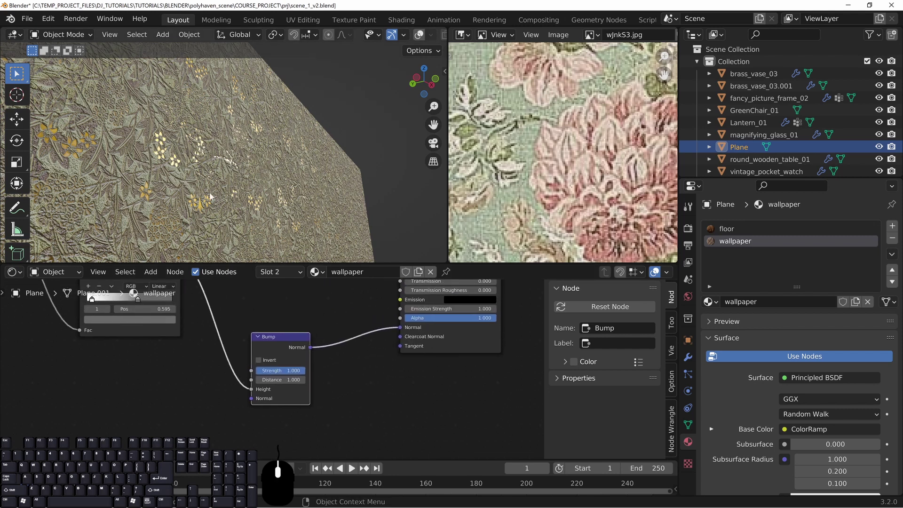
pyautogui.moveTo(193, 172); pyautogui.dragTo(193, 151, button='middle')
pyautogui.scroll(2, 194, 151)
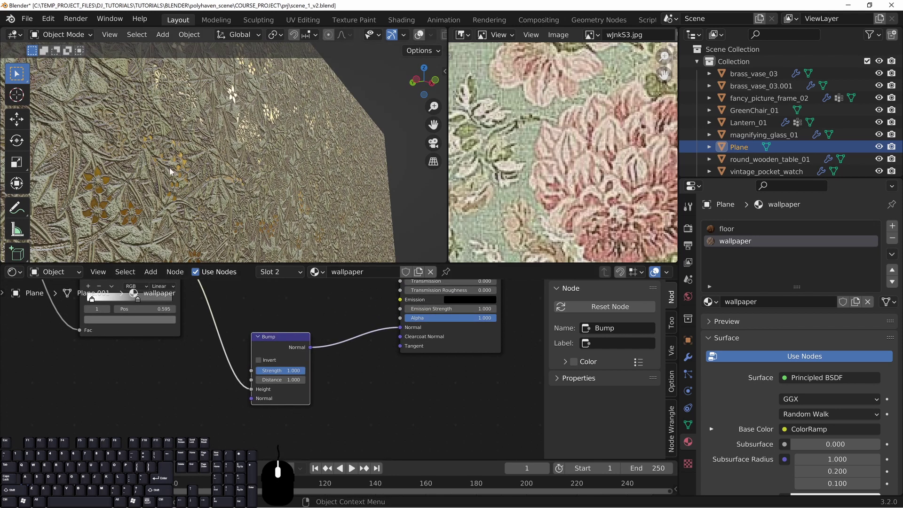
# Enable Invert on the Bump node and set its Strength to 0.1.
pyautogui.scroll(1, 283, 371)
pyautogui.click(256, 358)
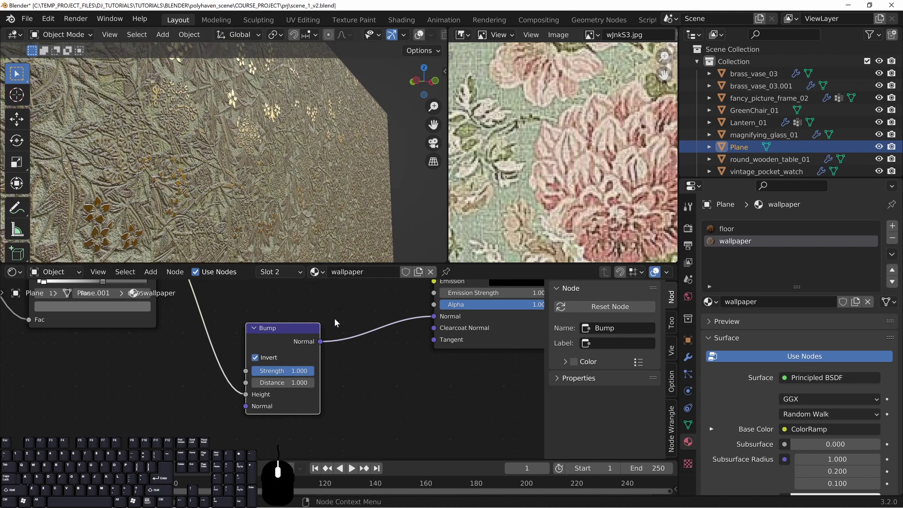
pyautogui.click(302, 372)
pyautogui.write('.1')
pyautogui.press('Return')
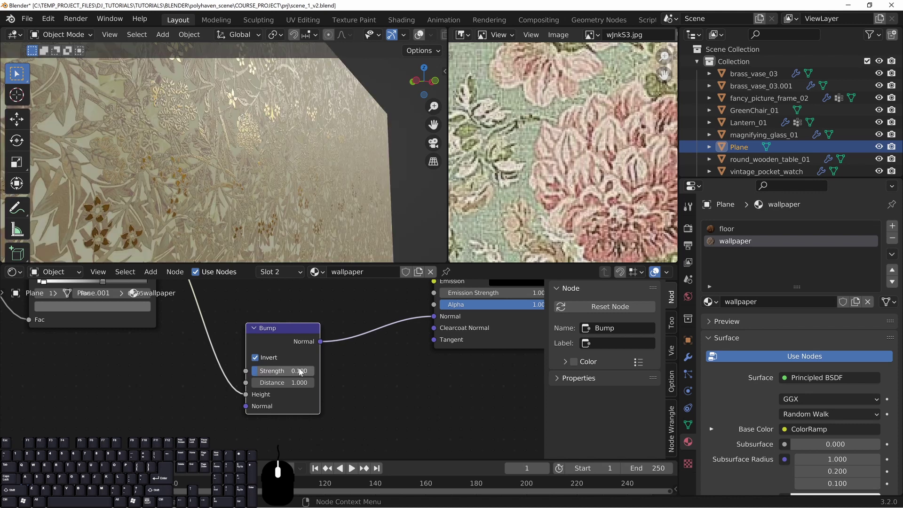
# Inspect the wallpaper's relief and metallic flowers up close and from a distance at several angles.
pyautogui.moveTo(236, 159); pyautogui.dragTo(239, 185, button='middle')
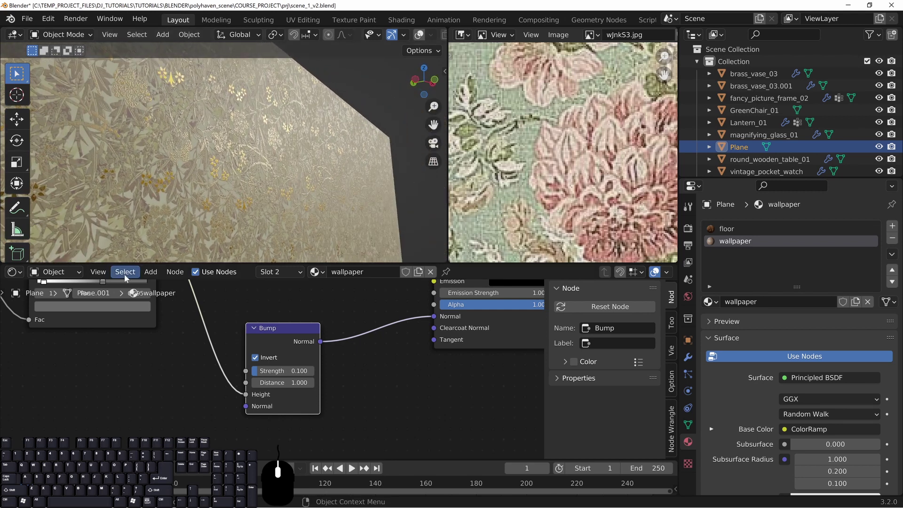
pyautogui.moveTo(195, 393); pyautogui.dragTo(226, 411, button='middle')
pyautogui.moveTo(228, 197); pyautogui.dragTo(255, 135, button='middle')
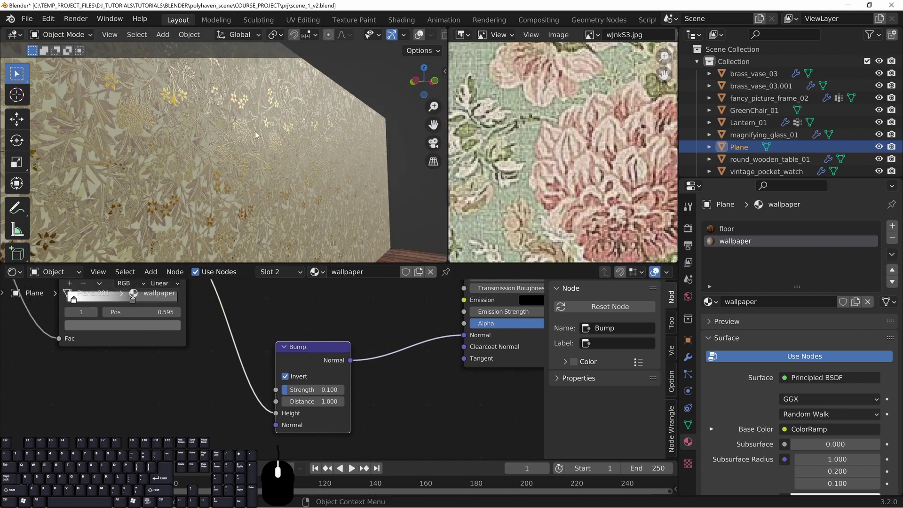
pyautogui.moveTo(259, 226); pyautogui.dragTo(170, 174, button='middle')
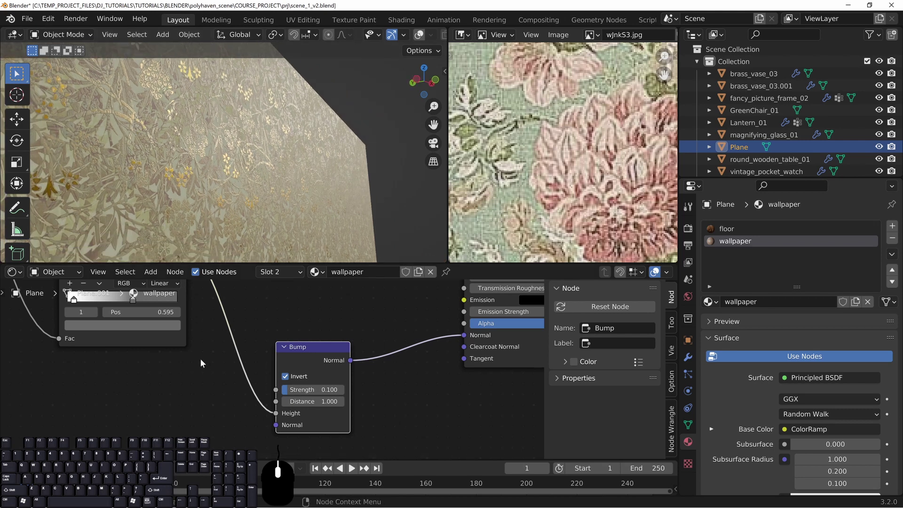
pyautogui.moveTo(202, 363); pyautogui.dragTo(214, 371, button='middle')
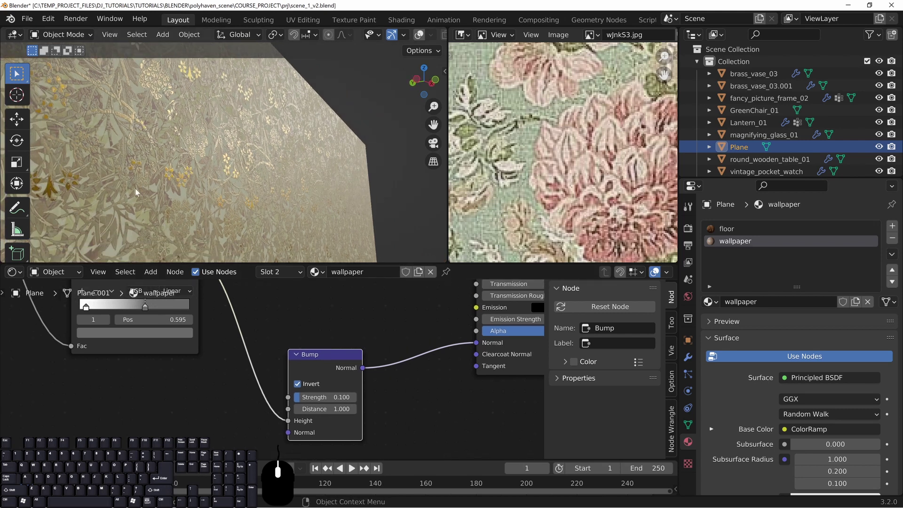
pyautogui.moveTo(243, 159); pyautogui.dragTo(224, 125, button='middle')
pyautogui.moveTo(235, 187); pyautogui.dragTo(305, 171, button='middle')
pyautogui.scroll(-4, 253, 157)
# Set the Bump node's Strength to 0.05 and check the wall's relief from several angles.
pyautogui.doubleClick(331, 397)
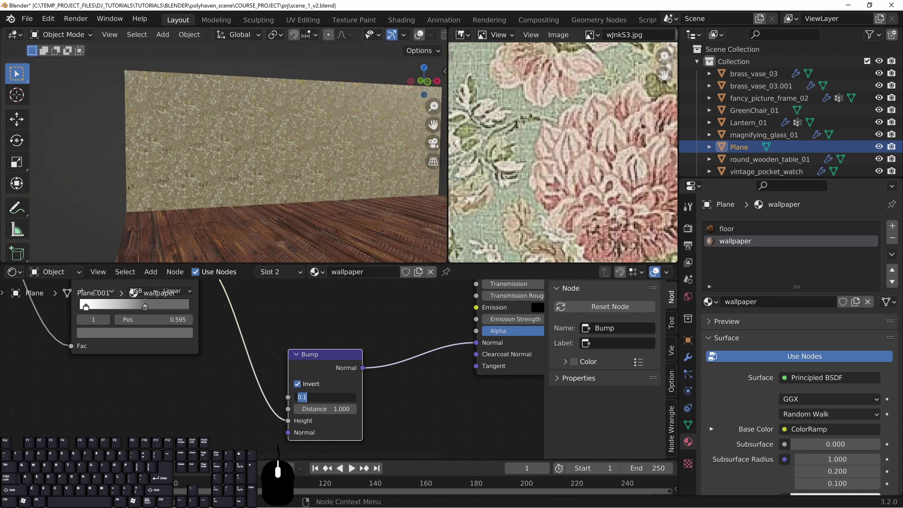
pyautogui.write('.05')
pyautogui.press('Return')
pyautogui.moveTo(284, 236); pyautogui.dragTo(308, 163, button='middle')
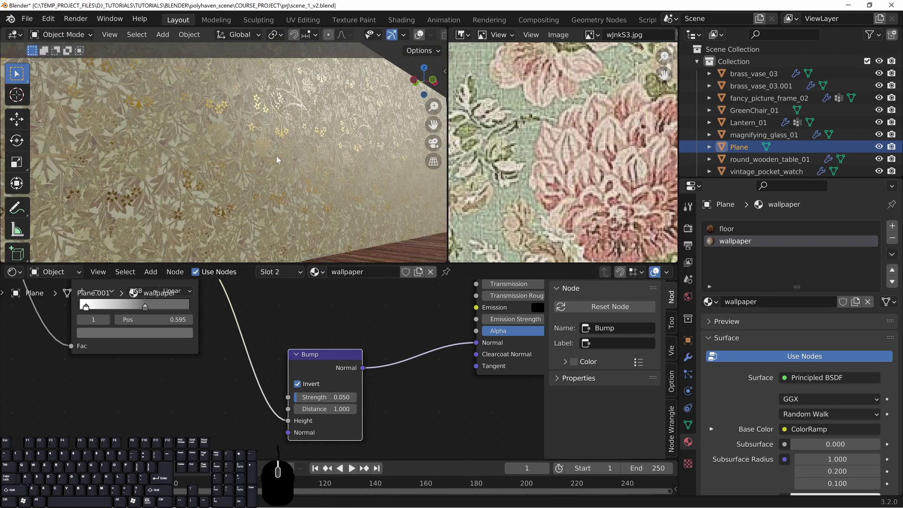
pyautogui.moveTo(276, 157); pyautogui.dragTo(289, 209, button='middle')
pyautogui.scroll(-3, 288, 195)
pyautogui.scroll(-2, 288, 195)
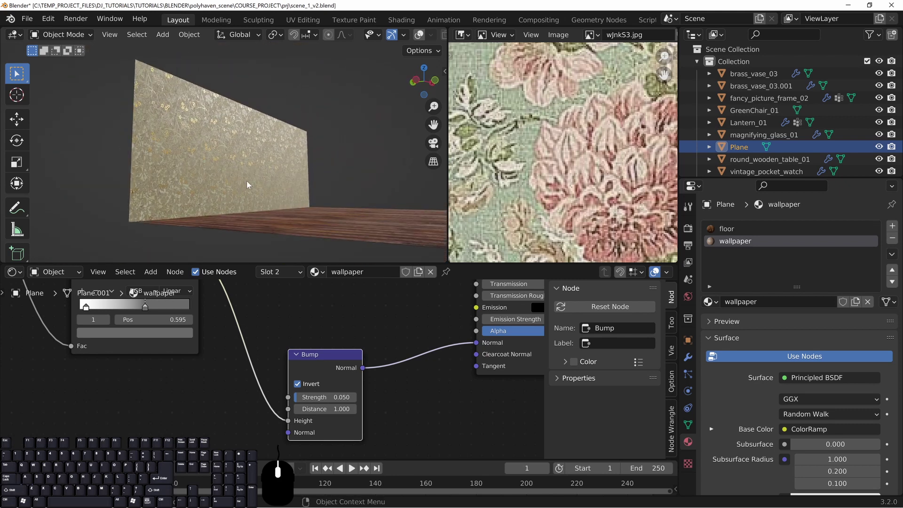
pyautogui.moveTo(246, 180)
pyautogui.mouseDown(button='middle')
pyautogui.moveTo(232, 203)
pyautogui.moveTo(249, 192)
pyautogui.mouseUp(button='middle')
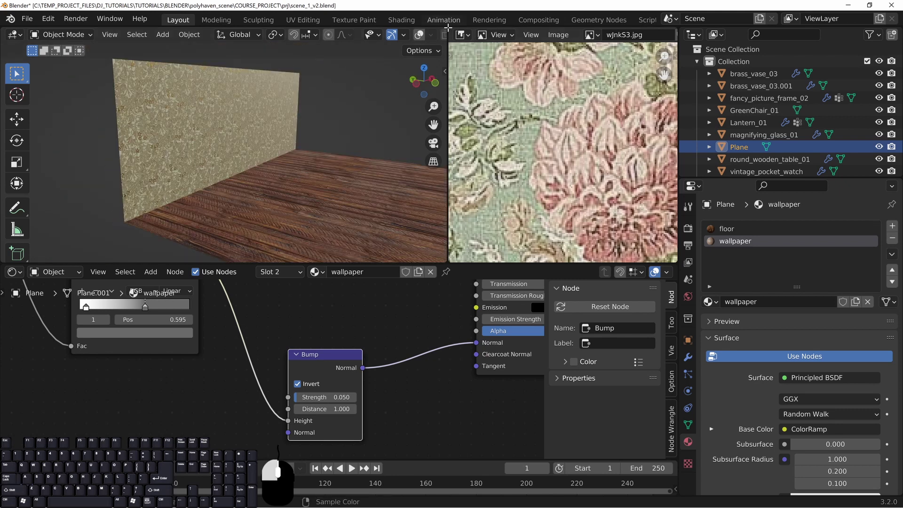
# Extend the 3D viewport over the reference image area and turn on the viewport overlays.
pyautogui.moveTo(447, 28); pyautogui.dragTo(612, 118)
pyautogui.moveTo(402, 156); pyautogui.dragTo(409, 185, button='middle')
pyautogui.scroll(-3, 378, 165)
pyautogui.press('Tab')
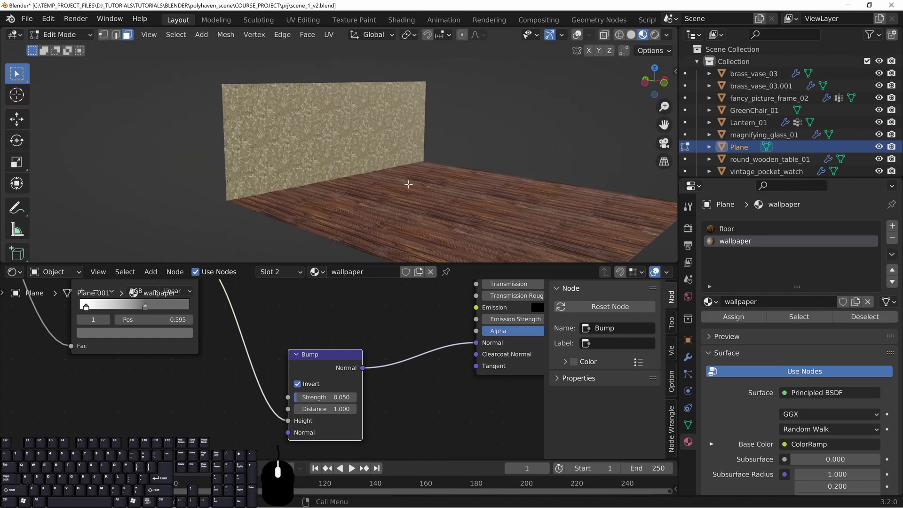
pyautogui.press('Tab')
pyautogui.click(577, 35)
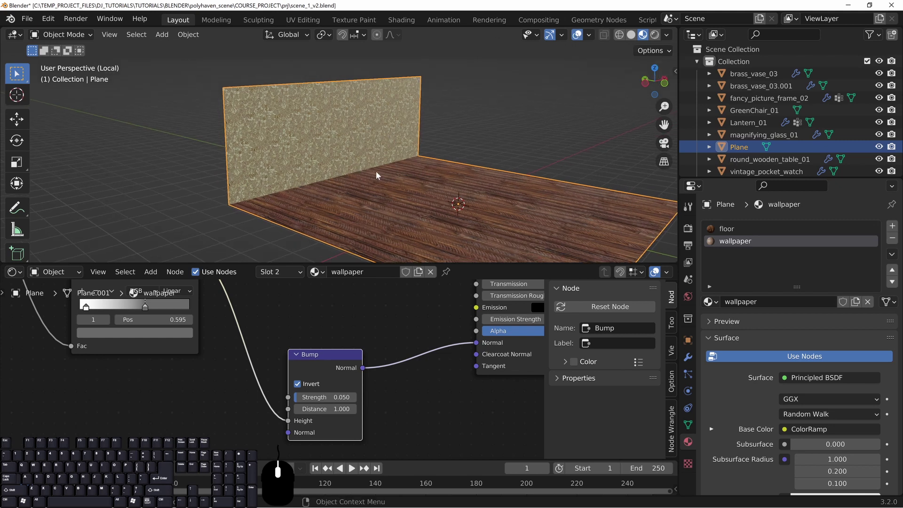
# Exit local view to bring back the whole scene and look over the wall, floor and furniture.
pyautogui.press('KP_Divide')
pyautogui.scroll(3, 445, 199)
pyautogui.scroll(4, 333, 198)
pyautogui.moveTo(257, 207)
pyautogui.keyDown('shift'); pyautogui.mouseDown(button='middle')
pyautogui.moveTo(332, 198)
pyautogui.moveTo(263, 203)
pyautogui.mouseUp(button='middle'); pyautogui.keyUp('shift')
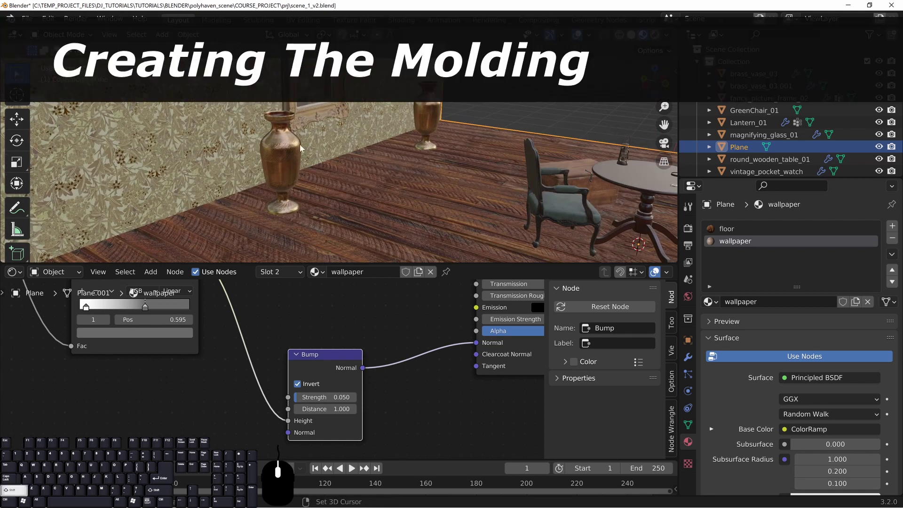
pyautogui.keyDown('shift'); pyautogui.moveTo(263, 92); pyautogui.dragTo(368, 151, button='middle'); pyautogui.keyUp('shift')
pyautogui.scroll(-4, 368, 151)
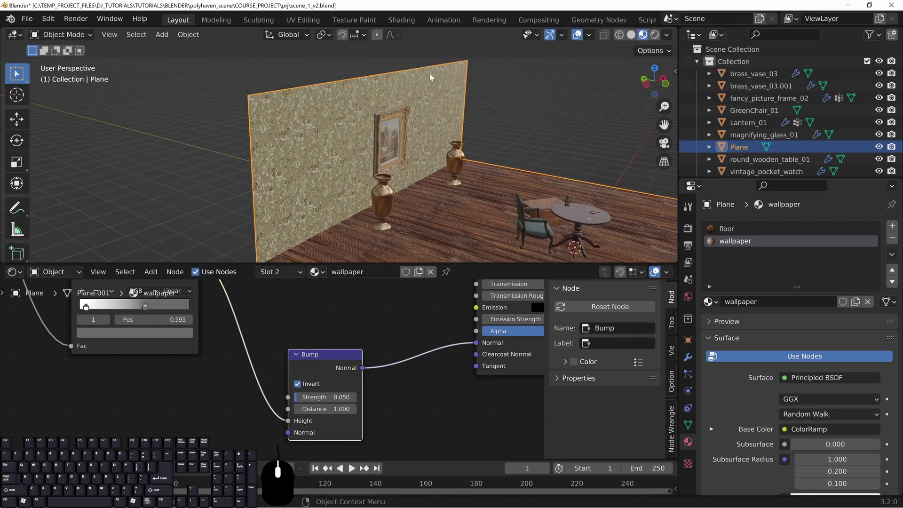
pyautogui.keyDown('shift'); pyautogui.moveTo(333, 196); pyautogui.dragTo(331, 157, button='middle'); pyautogui.keyUp('shift')
pyautogui.scroll(3, 318, 179)
pyautogui.scroll(-3, 325, 178)
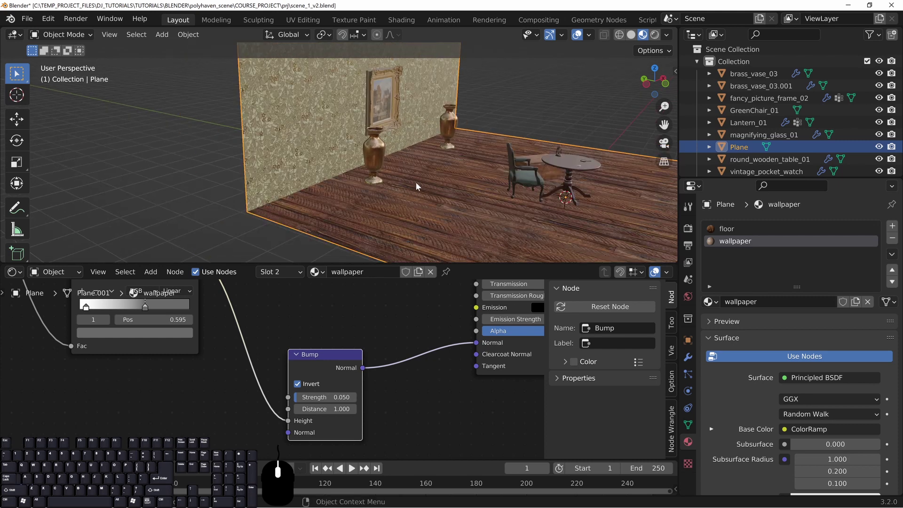
# Enter Edit Mode on the wall-and-floor plane and switch to edge selection.
pyautogui.moveTo(423, 177); pyautogui.dragTo(441, 185, button='middle')
pyautogui.press('Tab')
pyautogui.keyDown('shift'); pyautogui.moveTo(376, 177); pyautogui.dragTo(425, 181, button='middle'); pyautogui.keyUp('shift')
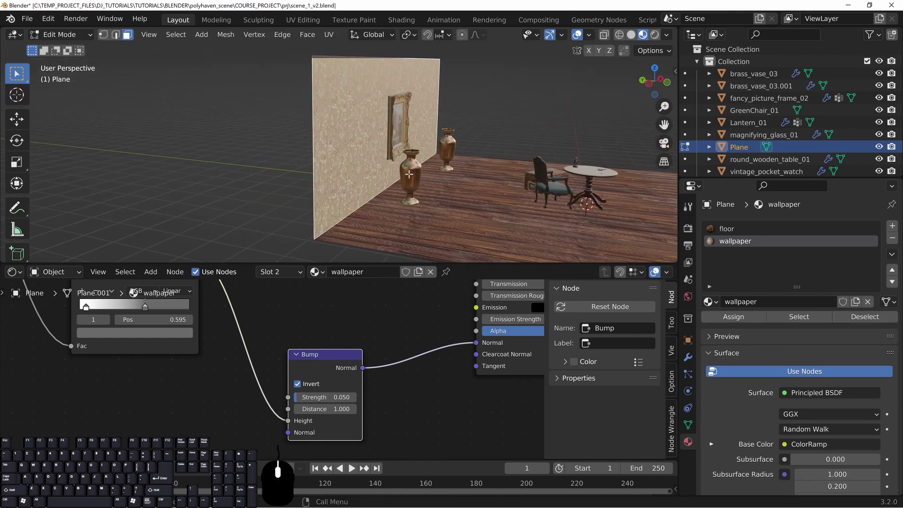
pyautogui.moveTo(419, 122); pyautogui.dragTo(406, 110, button='middle')
pyautogui.keyDown('shift'); pyautogui.moveTo(406, 113); pyautogui.dragTo(438, 201, button='middle'); pyautogui.keyUp('shift')
pyautogui.moveTo(468, 249); pyautogui.dragTo(465, 260, button='middle')
pyautogui.click(117, 36)
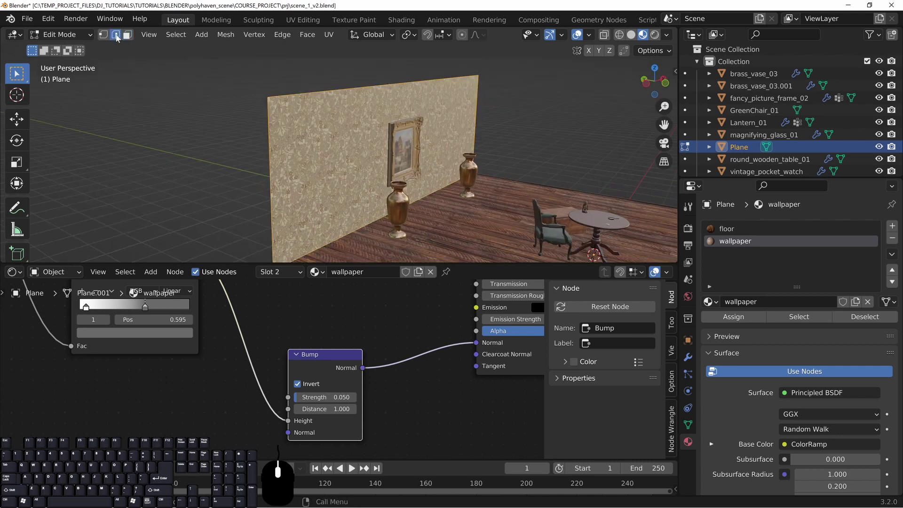
# Duplicate the wall's top and bottom edges in place and separate the selection into its own object.
pyautogui.click(324, 92)
pyautogui.keyDown('shift'); pyautogui.click(359, 234); pyautogui.keyUp('shift')
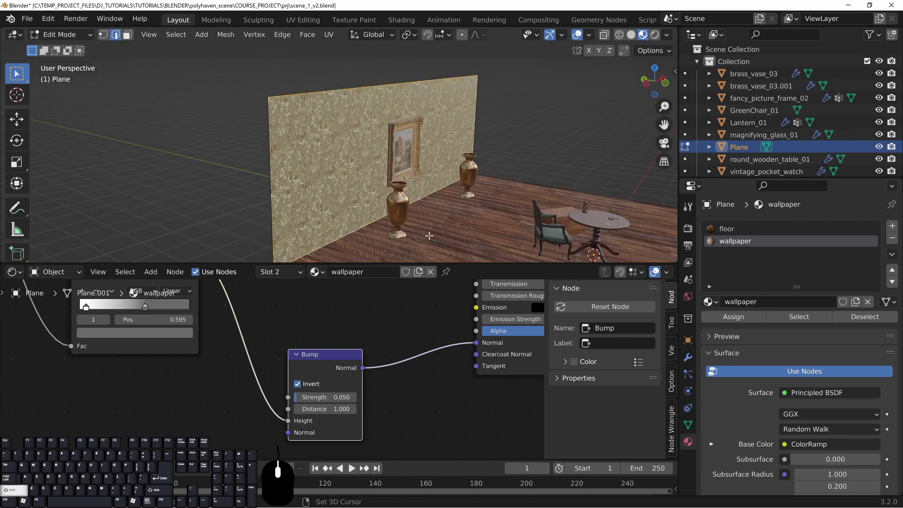
pyautogui.keyDown('shift'); pyautogui.moveTo(429, 236); pyautogui.dragTo(422, 198, button='middle'); pyautogui.keyUp('shift')
pyautogui.moveTo(331, 159); pyautogui.dragTo(367, 170, button='middle')
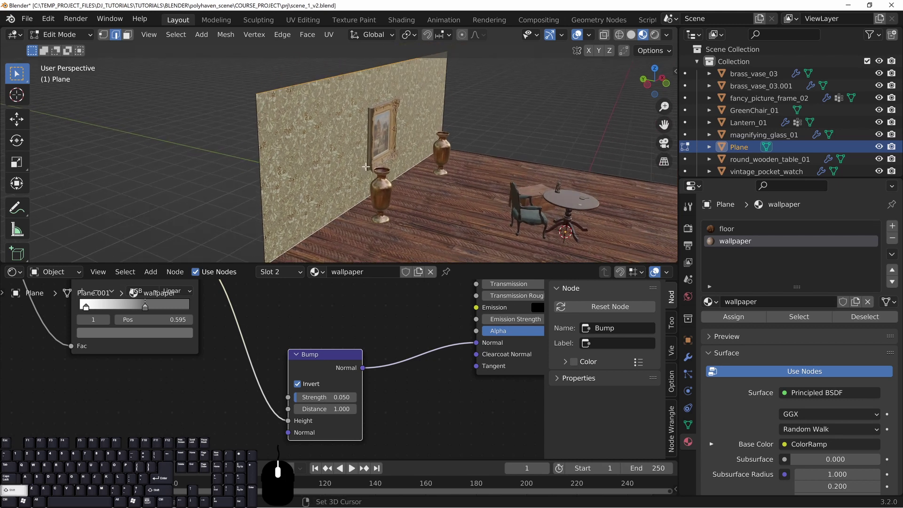
pyautogui.hotkey('shift', 'd')
pyautogui.click(478, 174)
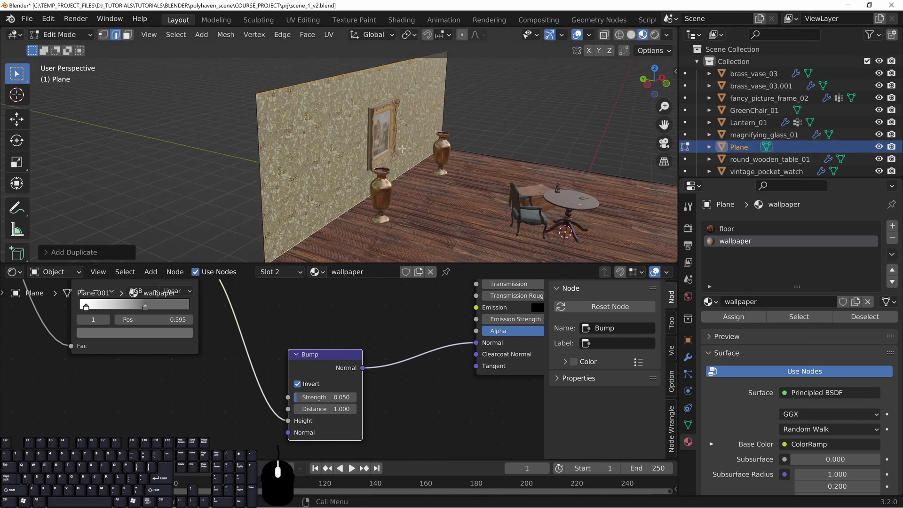
pyautogui.press('p')
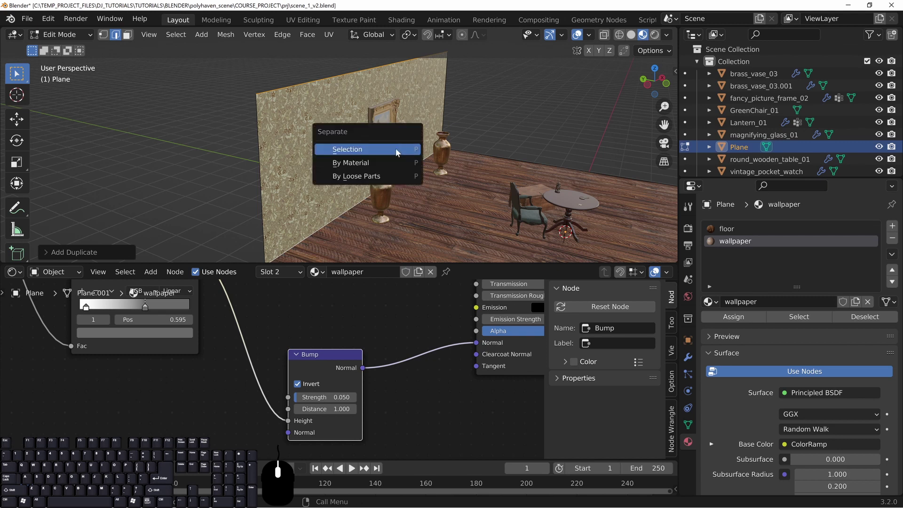
pyautogui.click(347, 149)
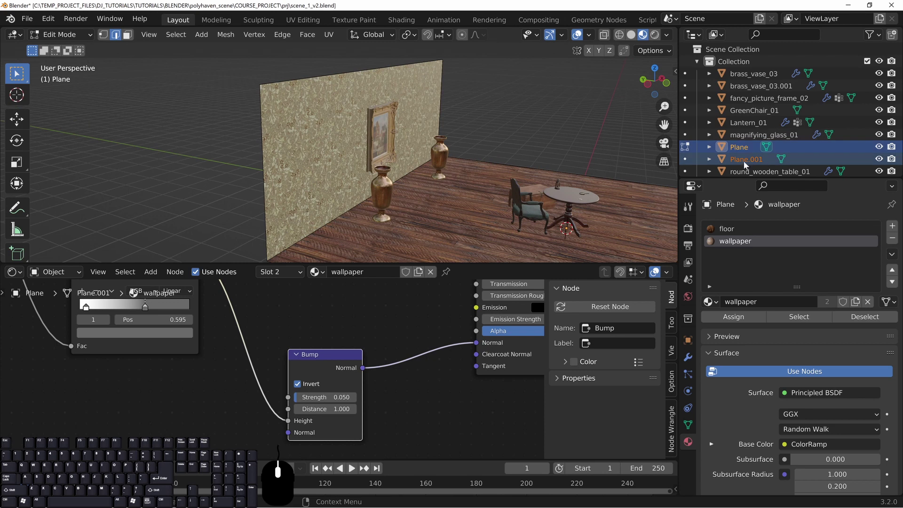
# Rename the wall-and-floor plane as room and the separated edges object as molding.
pyautogui.click(738, 148)
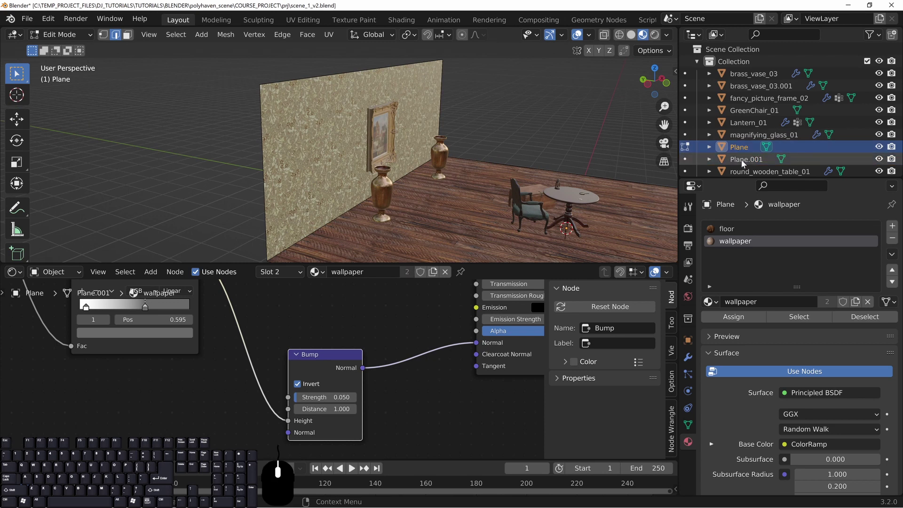
pyautogui.click(742, 160)
pyautogui.click(741, 147)
pyautogui.doubleClick(741, 147)
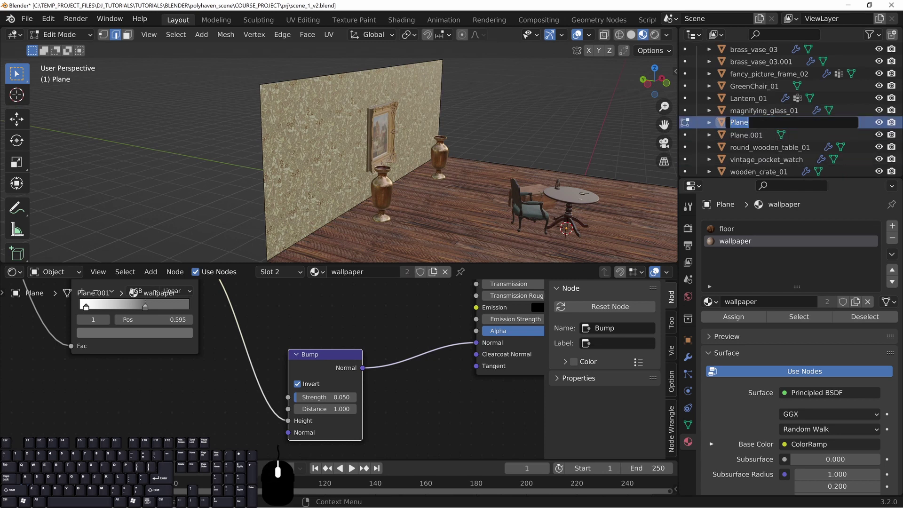
pyautogui.write('room')
pyautogui.press('Return')
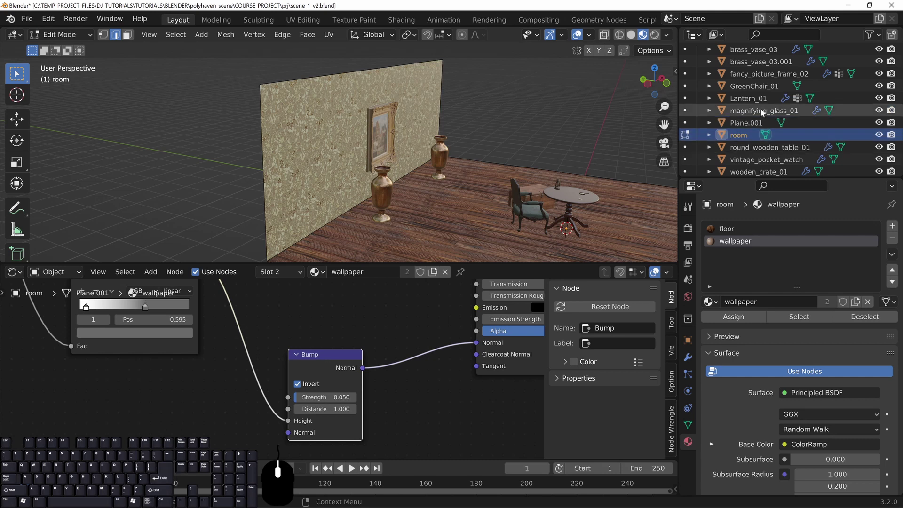
pyautogui.doubleClick(736, 123)
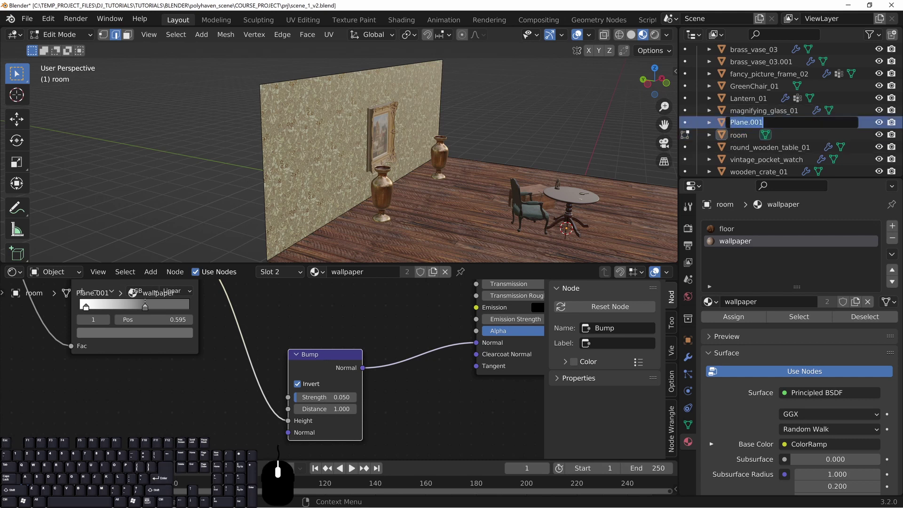
pyautogui.write('molding')
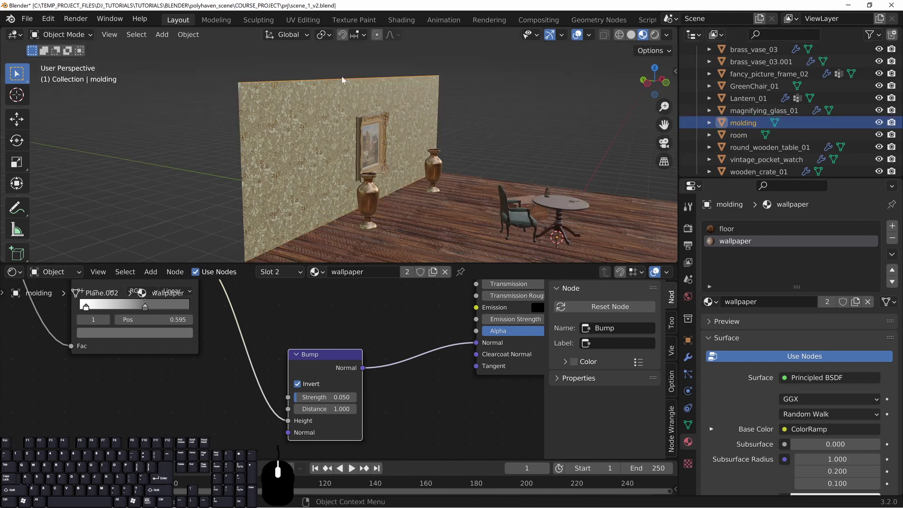
# Isolate the molding object in local view.
pyautogui.keyDown('shift'); pyautogui.moveTo(502, 181); pyautogui.dragTo(493, 170, button='middle'); pyautogui.keyUp('shift')
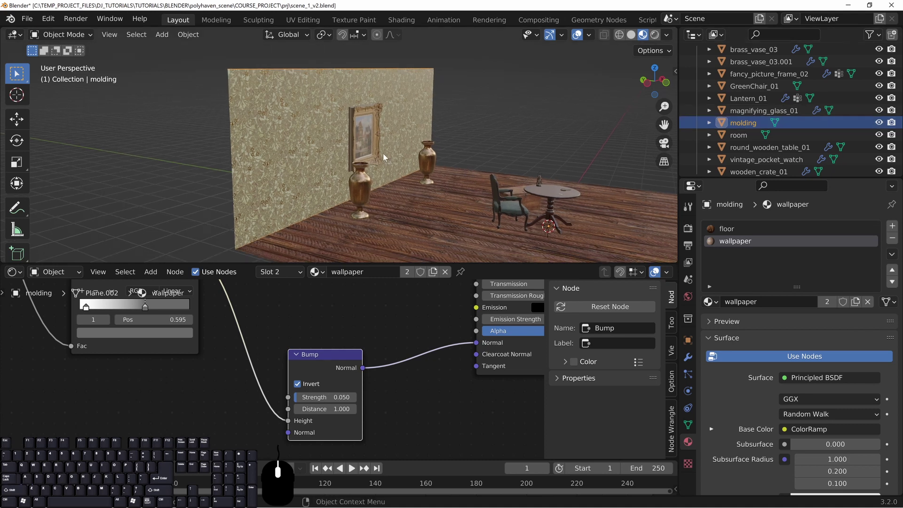
pyautogui.press('KP_Divide')
pyautogui.scroll(4, 349, 159)
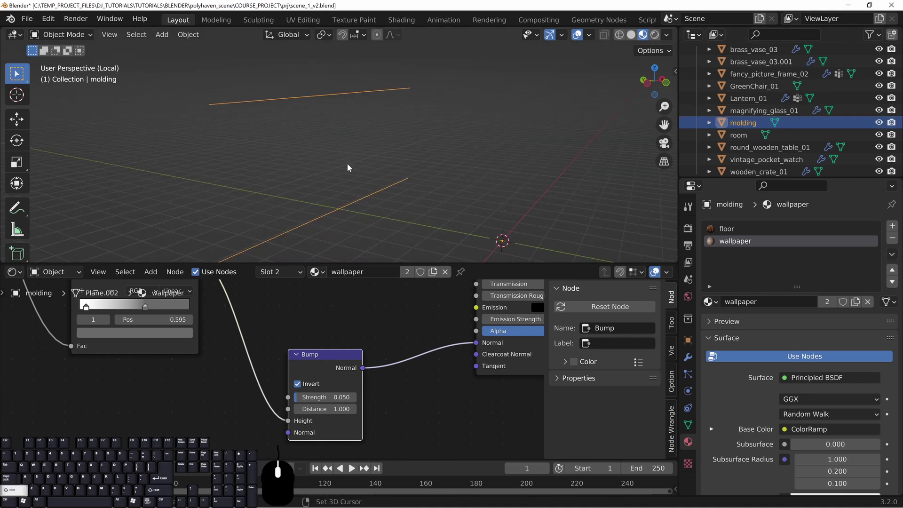
pyautogui.keyDown('shift'); pyautogui.moveTo(347, 163); pyautogui.dragTo(363, 145, button='middle'); pyautogui.keyUp('shift')
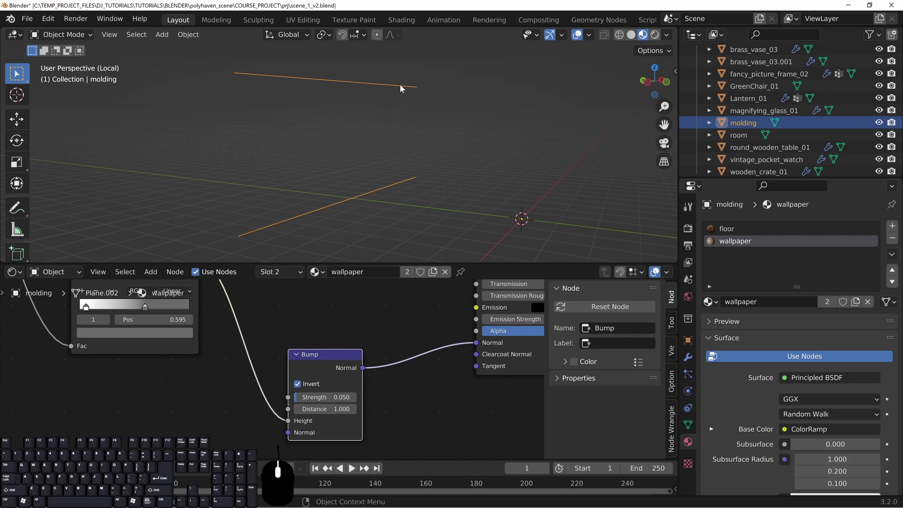
pyautogui.rightClick(349, 211)
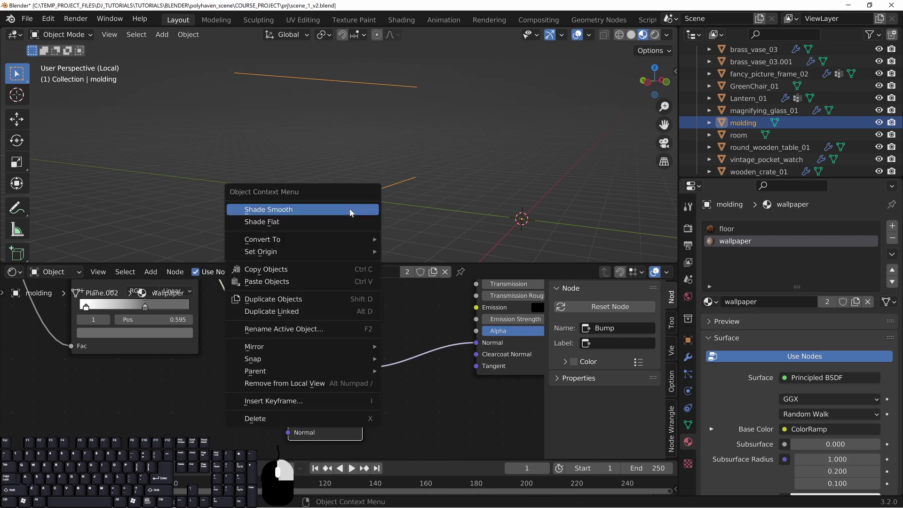
pyautogui.moveTo(289, 240)
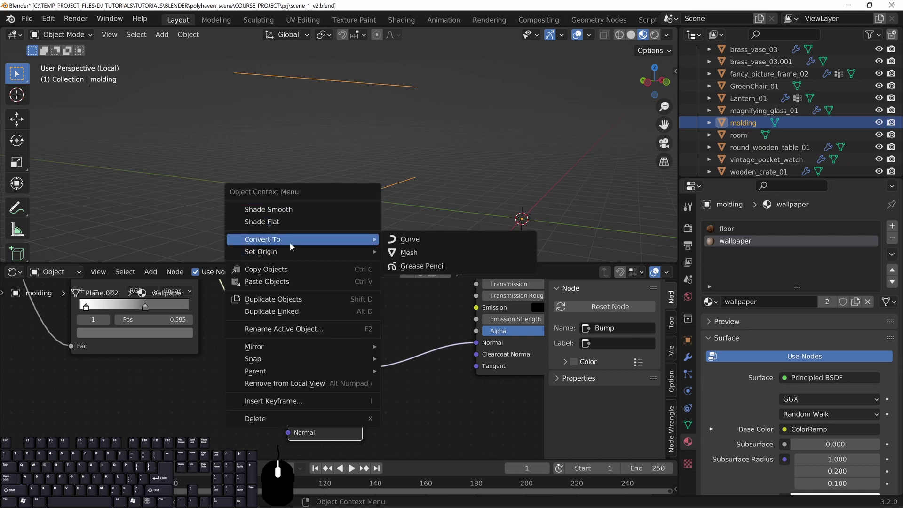
pyautogui.click(433, 240)
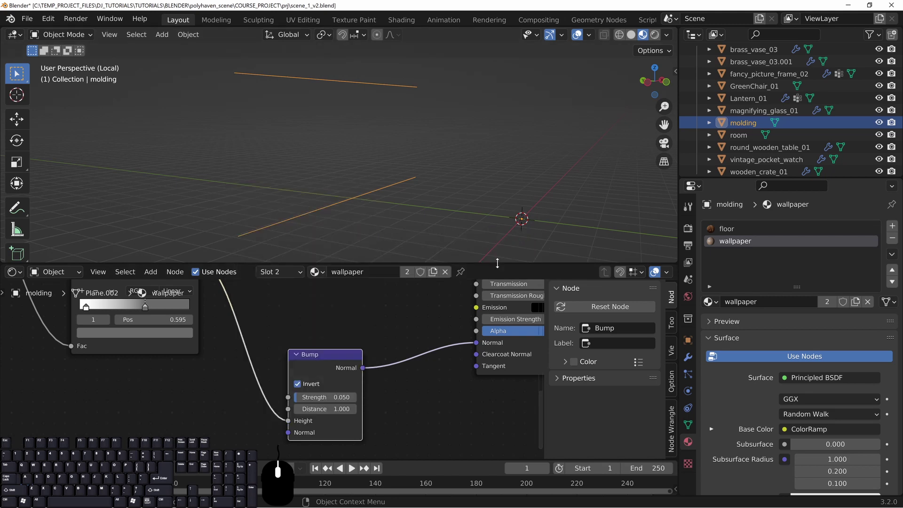
# Make the 3D viewport taller and convert the molding object to a curve.
pyautogui.moveTo(498, 263); pyautogui.dragTo(496, 372)
pyautogui.rightClick(383, 244)
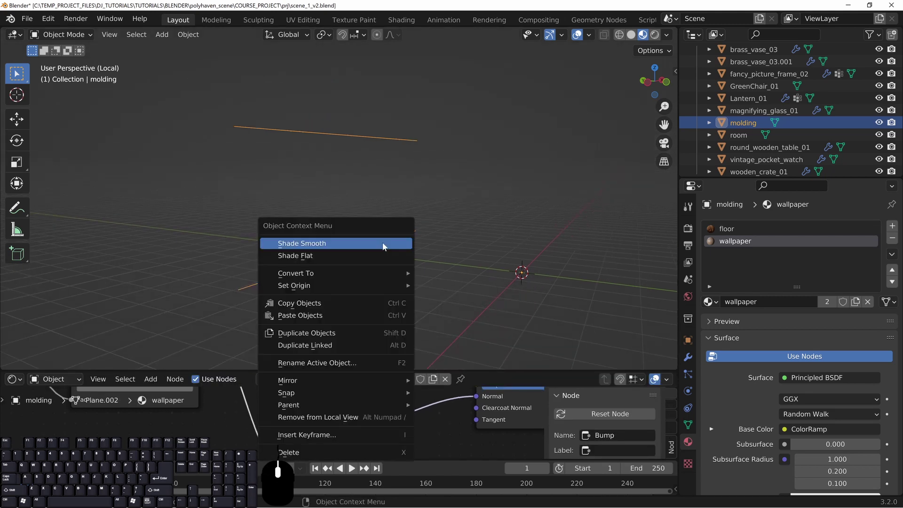
pyautogui.moveTo(352, 274)
pyautogui.click(474, 275)
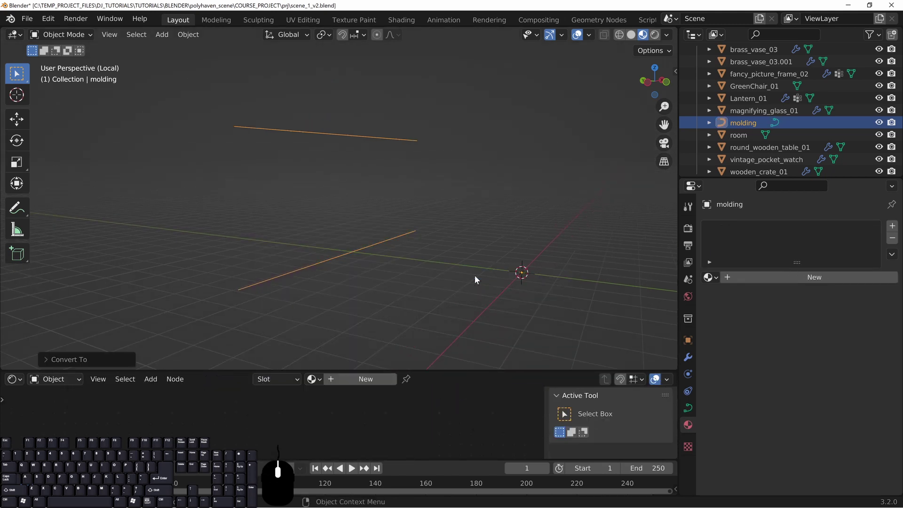
# Enlarge the Properties editor and expand the molding curve's Geometry settings down to Bevel.
pyautogui.moveTo(684, 184); pyautogui.dragTo(685, 98)
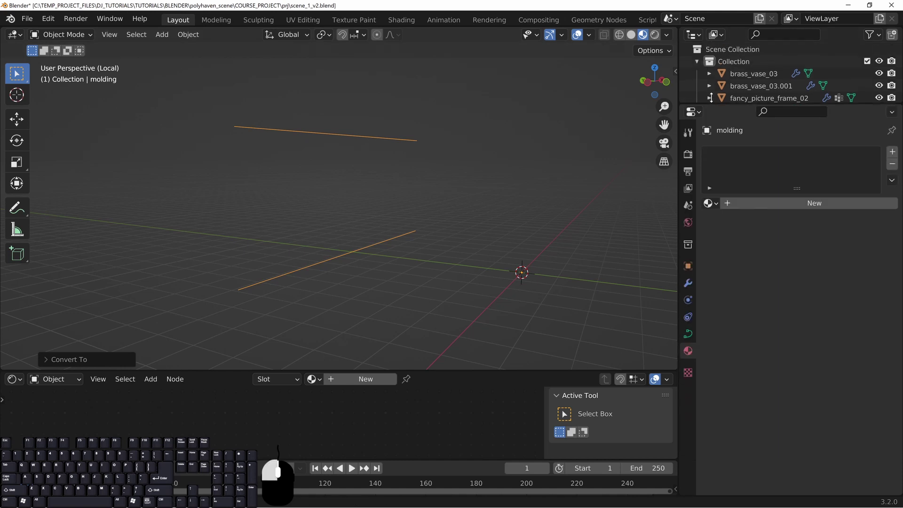
pyautogui.click(688, 328)
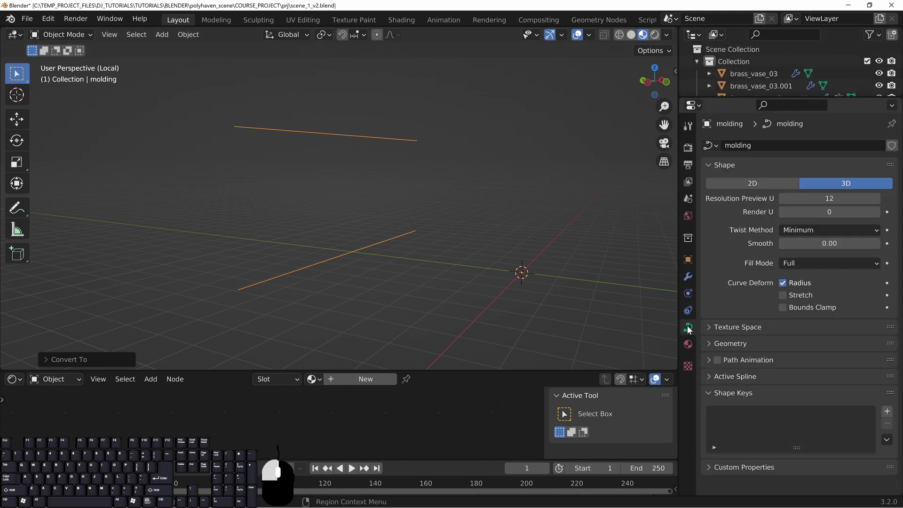
pyautogui.click(714, 344)
pyautogui.scroll(-3, 750, 369)
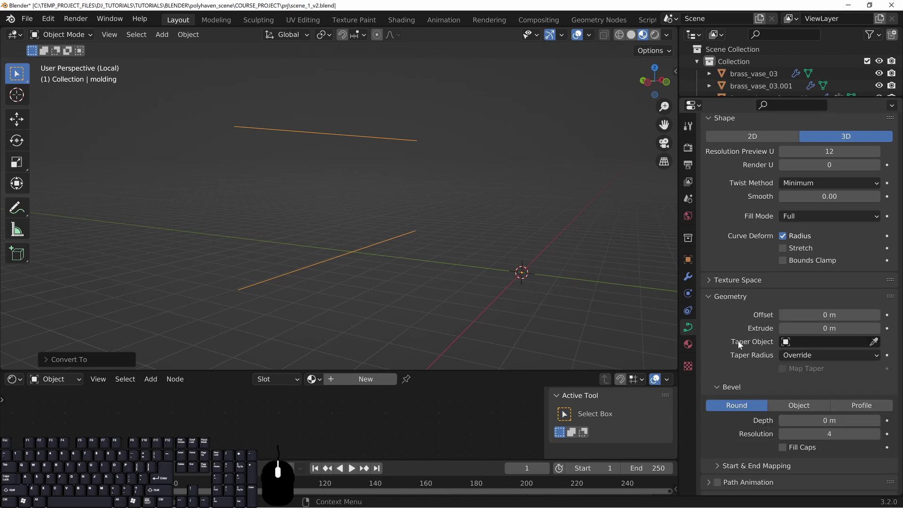
# Switch the molding curve's bevel mode to Profile and apply the Crown Molding preset.
pyautogui.scroll(-2, 740, 345)
pyautogui.moveTo(825, 300)
pyautogui.keyDown('shift'); pyautogui.mouseDown()
pyautogui.moveTo(866, 300)
pyautogui.moveTo(825, 299)
pyautogui.mouseUp(); pyautogui.keyUp('shift')
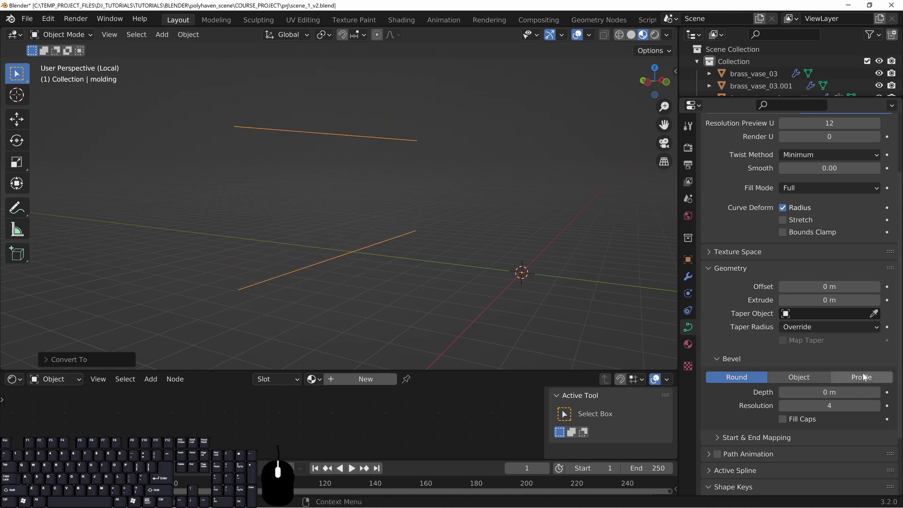
pyautogui.click(836, 377)
pyautogui.scroll(-7, 753, 428)
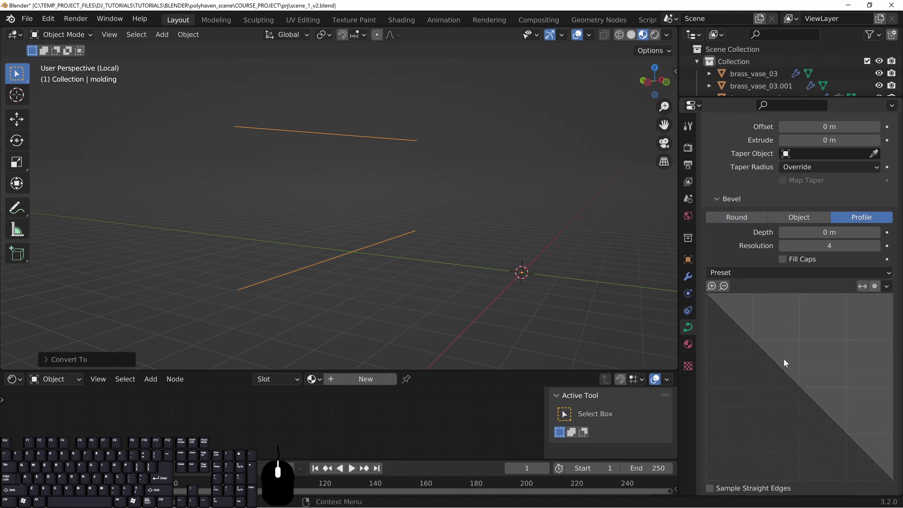
pyautogui.scroll(-2, 747, 295)
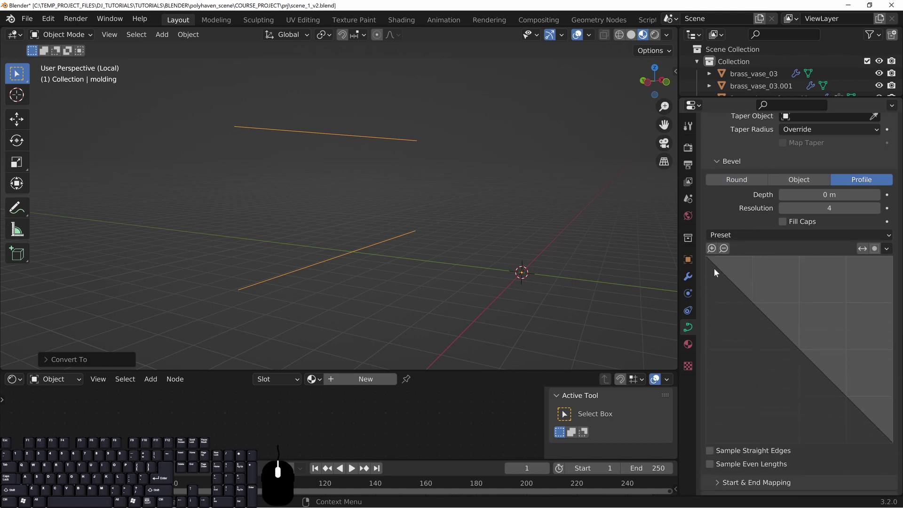
pyautogui.click(748, 239)
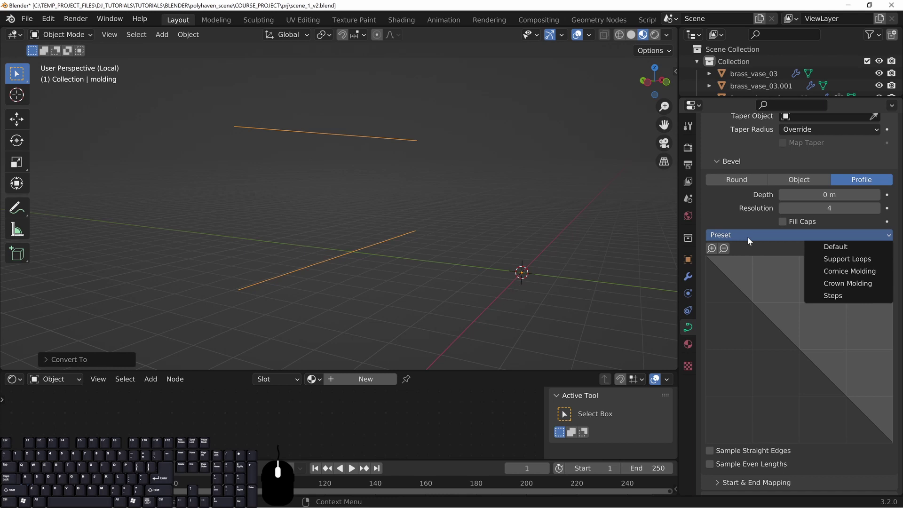
pyautogui.click(832, 285)
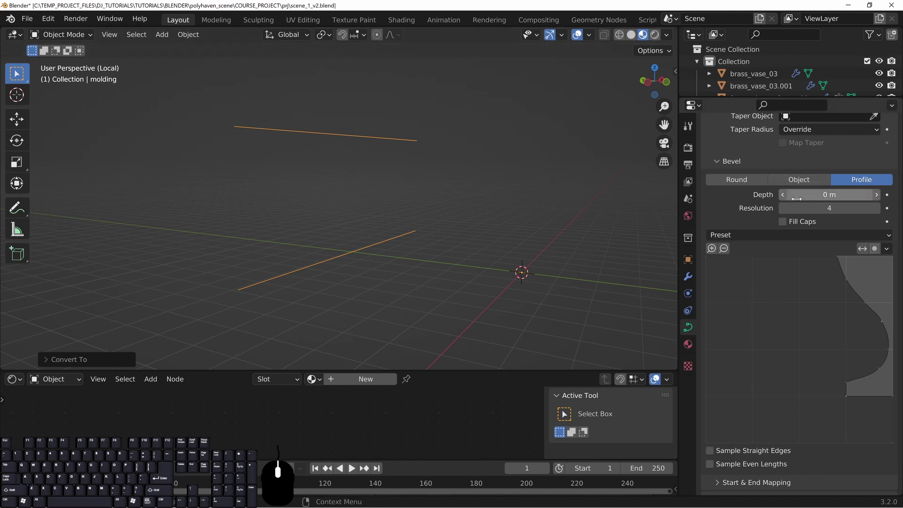
# Set the molding curve's bevel depth to 0.038 m.
pyautogui.moveTo(830, 194)
pyautogui.keyDown('shift'); pyautogui.mouseDown()
pyautogui.moveTo(852, 194)
pyautogui.moveTo(838, 194)
pyautogui.mouseUp(); pyautogui.keyUp('shift')
pyautogui.moveTo(384, 188); pyautogui.dragTo(398, 195, button='middle')
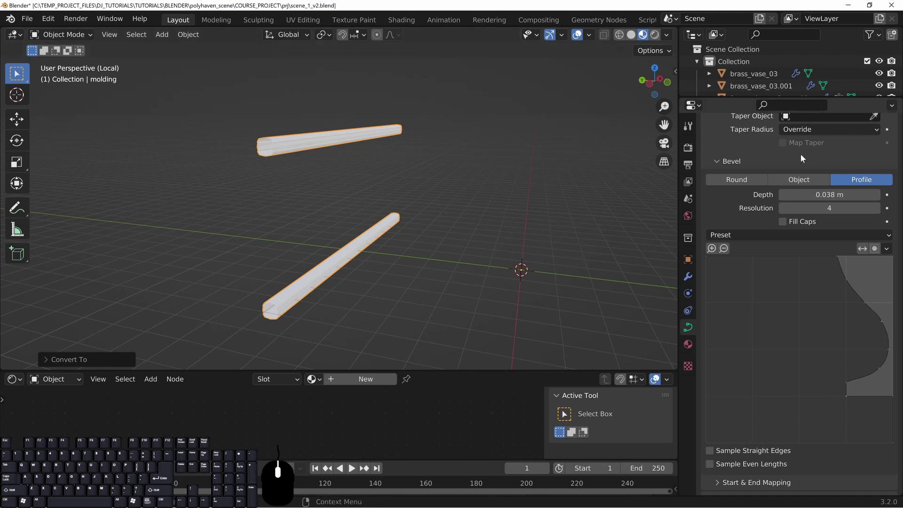
pyautogui.scroll(5, 368, 169)
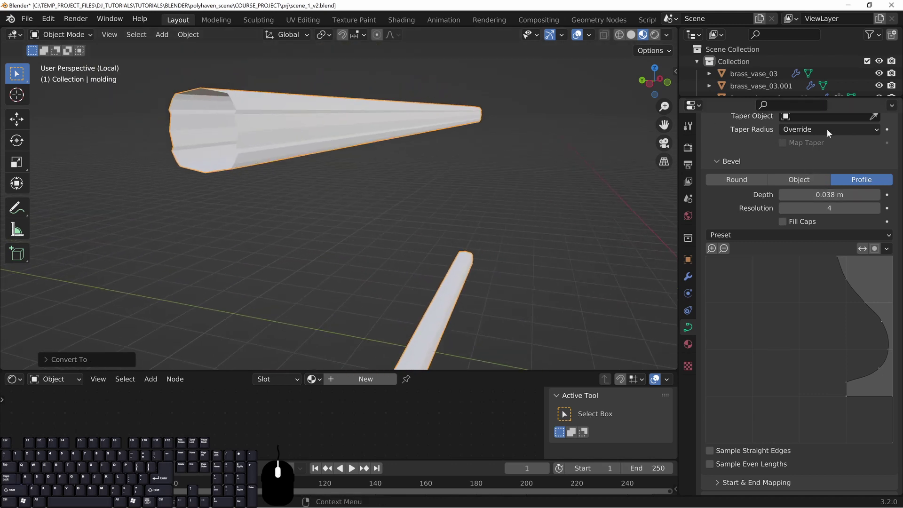
# Raise the molding's bevel resolution to 16 and inspect the profile's shape along the curve.
pyautogui.click(876, 208)
pyautogui.click(876, 208)
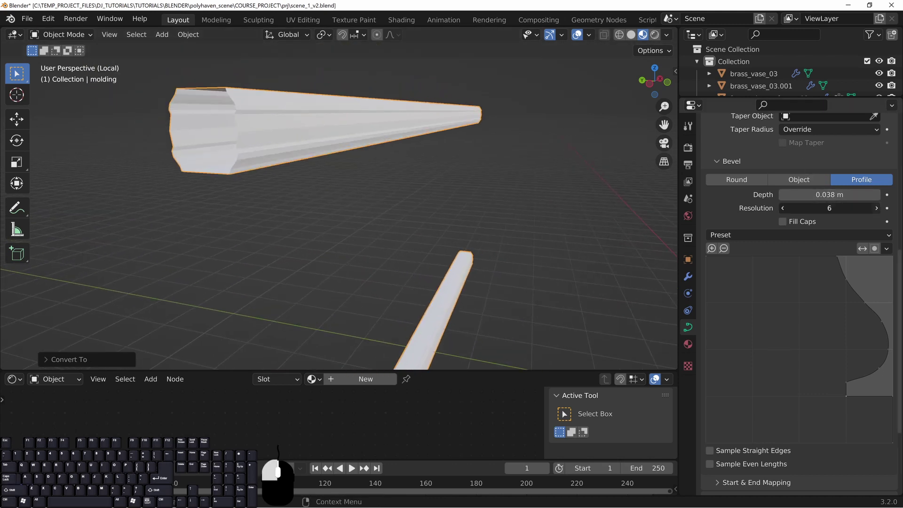
pyautogui.click(876, 208)
pyautogui.click(877, 208)
pyautogui.click(876, 208)
pyautogui.click(876, 208)
pyautogui.click(876, 208)
pyautogui.click(876, 208)
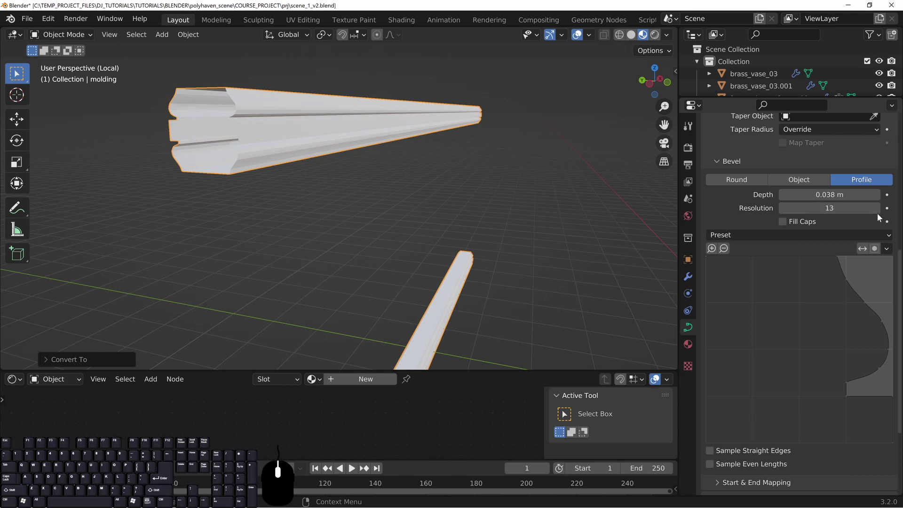
pyautogui.click(877, 208)
pyautogui.click(877, 208)
pyautogui.click(876, 208)
pyautogui.moveTo(391, 213); pyautogui.dragTo(439, 157, button='middle')
pyautogui.moveTo(349, 139); pyautogui.dragTo(330, 210, button='middle')
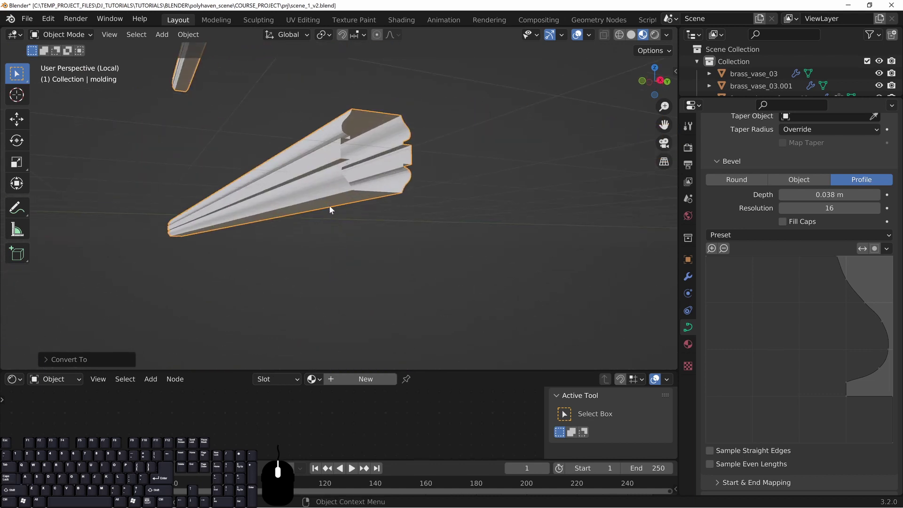
pyautogui.moveTo(315, 148); pyautogui.dragTo(417, 244, button='middle')
# Exit local view and move the molding along global Y into the wall so only its front profile protrudes, then deselect everything.
pyautogui.press('KP_Divide')
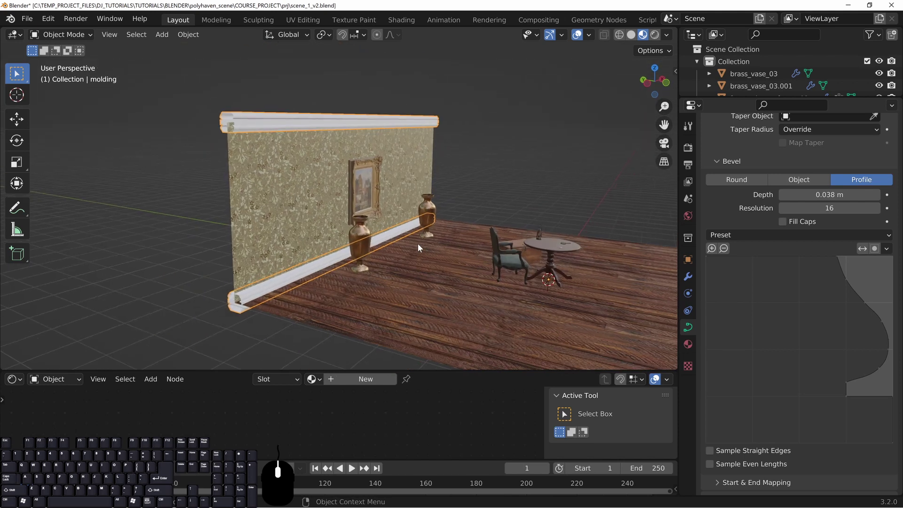
pyautogui.scroll(3, 416, 244)
pyautogui.scroll(3, 417, 245)
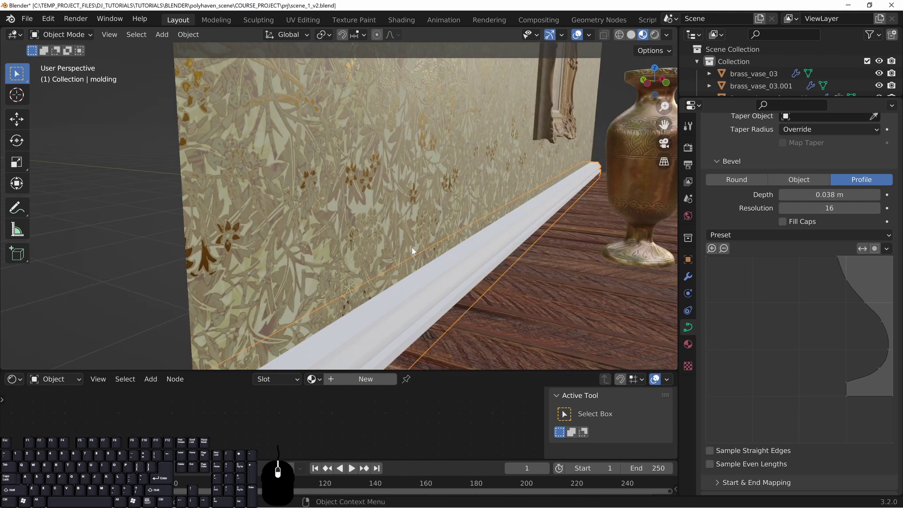
pyautogui.moveTo(411, 247); pyautogui.dragTo(537, 230, button='middle')
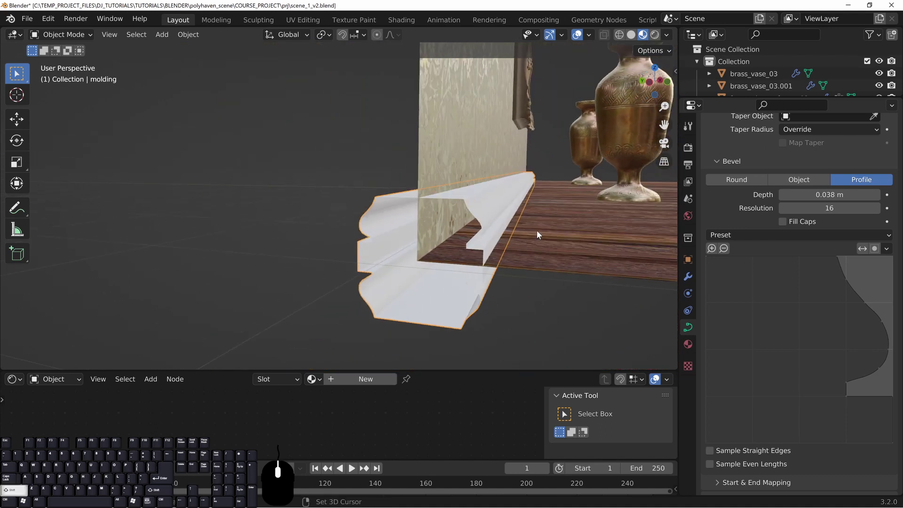
pyautogui.press('g')
pyautogui.press('y')
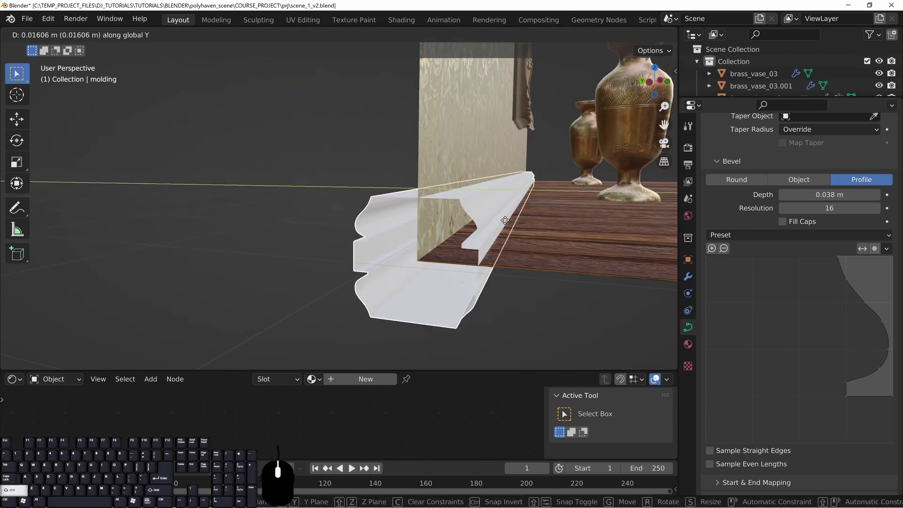
pyautogui.click(299, 248)
pyautogui.hotkey('alt', 'a')
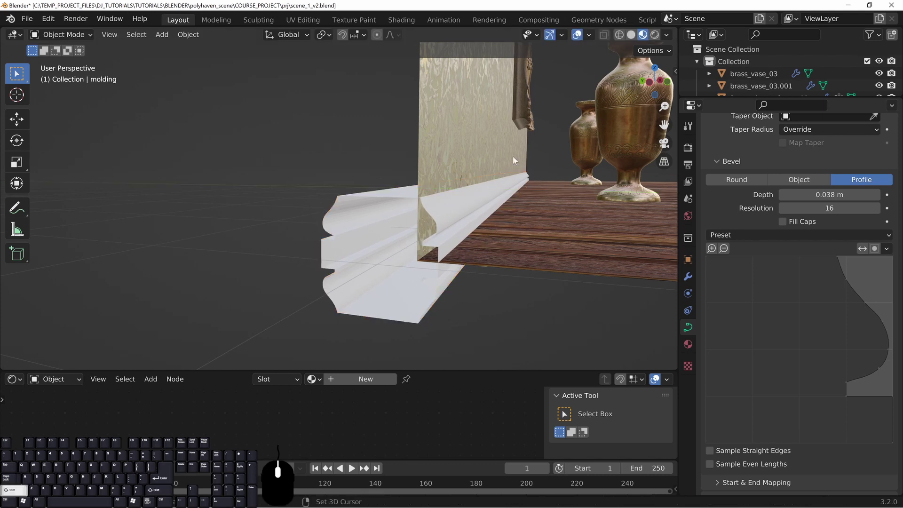
# Check the upper molding against the wall, then select the molding and apply Shade Smooth.
pyautogui.keyDown('shift'); pyautogui.moveTo(513, 156); pyautogui.dragTo(473, 307, button='middle'); pyautogui.keyUp('shift')
pyautogui.scroll(-4, 473, 306)
pyautogui.keyDown('shift'); pyautogui.moveTo(476, 191); pyautogui.dragTo(496, 248, button='middle'); pyautogui.keyUp('shift')
pyautogui.scroll(2, 445, 228)
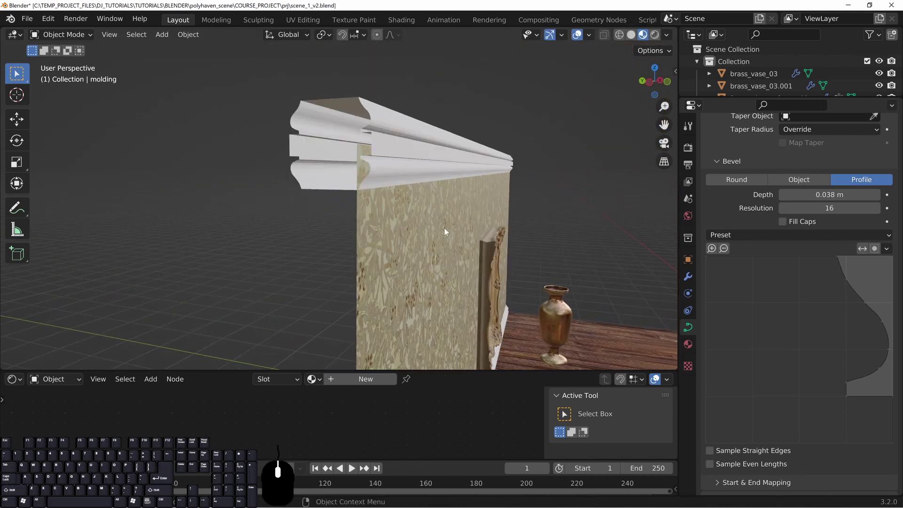
pyautogui.moveTo(488, 175); pyautogui.dragTo(346, 168, button='middle')
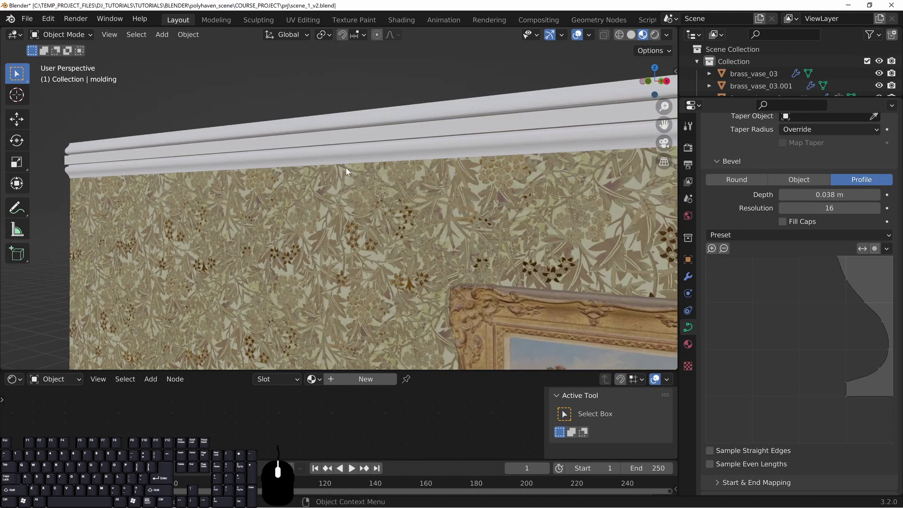
pyautogui.moveTo(203, 171); pyautogui.dragTo(430, 136, button='middle')
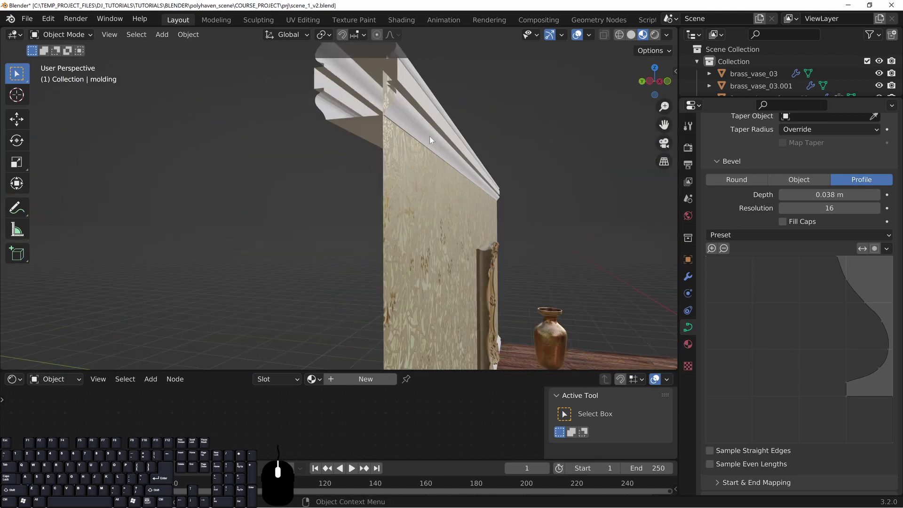
pyautogui.scroll(2, 328, 157)
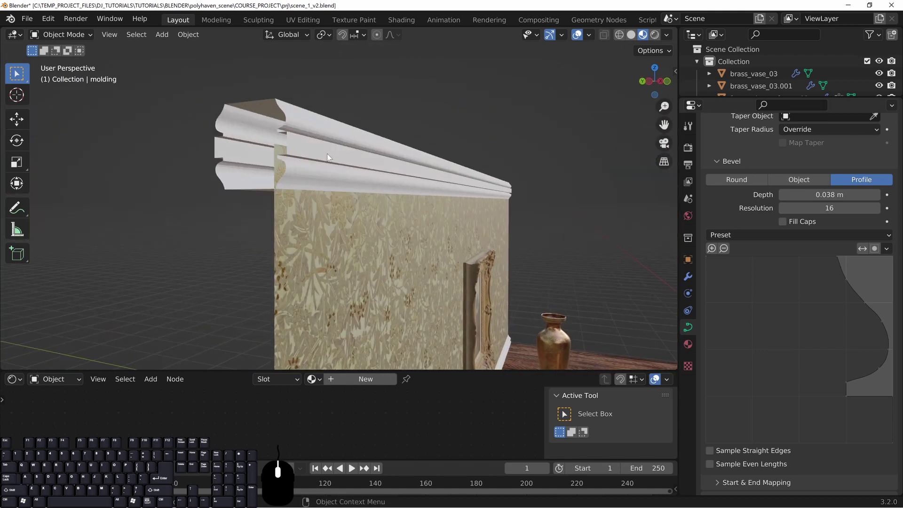
pyautogui.click(325, 187)
pyautogui.scroll(2, 315, 145)
pyautogui.rightClick(278, 156)
pyautogui.moveTo(284, 155)
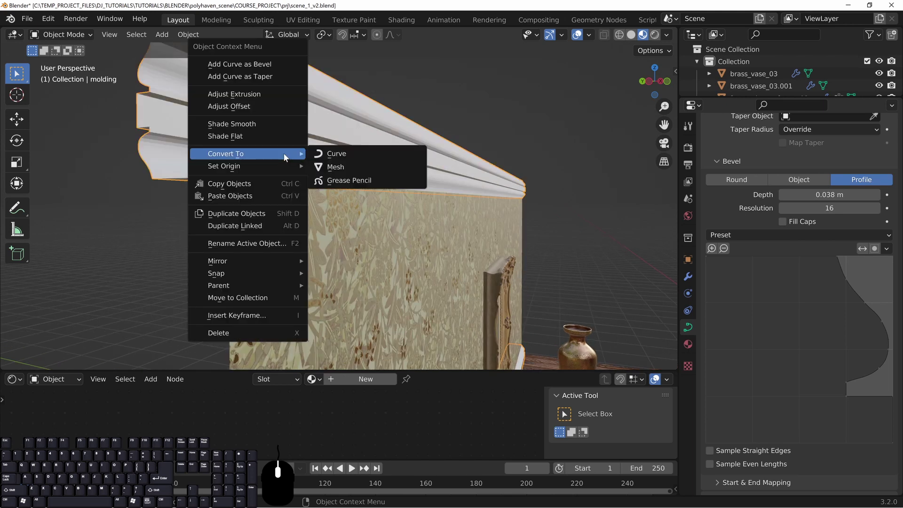
pyautogui.click(225, 124)
pyautogui.moveTo(372, 183)
pyautogui.mouseDown(button='middle')
pyautogui.moveTo(332, 186)
pyautogui.moveTo(388, 192)
pyautogui.mouseUp(button='middle')
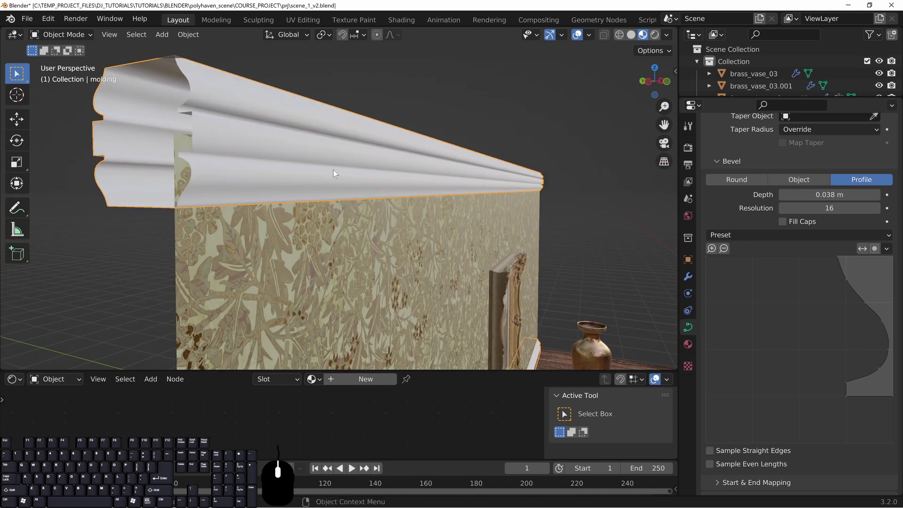
# Separate the lower baseboard spline from the molding curve into its own object and return to Object Mode.
pyautogui.keyDown('shift'); pyautogui.moveTo(443, 315); pyautogui.dragTo(437, 193, button='middle'); pyautogui.keyUp('shift')
pyautogui.scroll(-5, 443, 235)
pyautogui.keyDown('shift'); pyautogui.moveTo(450, 290); pyautogui.dragTo(446, 239, button='middle'); pyautogui.keyUp('shift')
pyautogui.scroll(1, 423, 270)
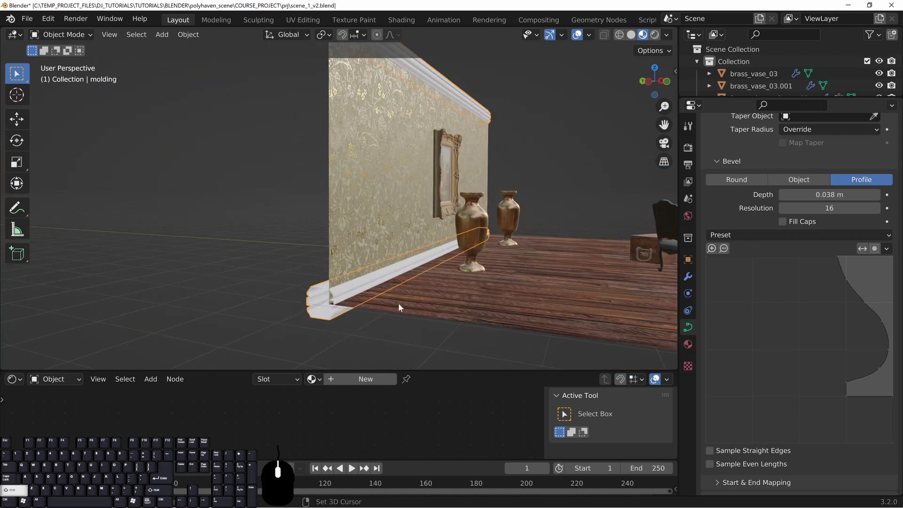
pyautogui.keyDown('shift'); pyautogui.moveTo(399, 307); pyautogui.dragTo(363, 229, button='middle'); pyautogui.keyUp('shift')
pyautogui.keyDown('shift'); pyautogui.moveTo(358, 150); pyautogui.dragTo(354, 278, button='middle'); pyautogui.keyUp('shift')
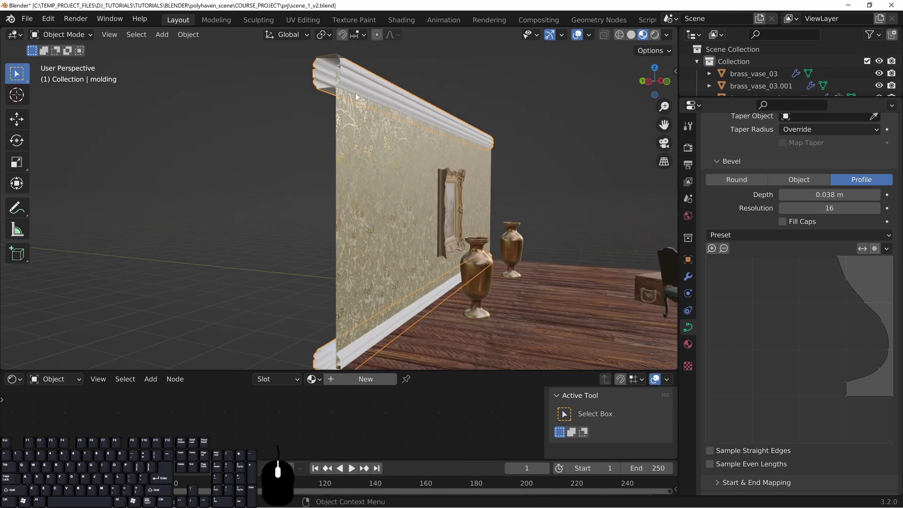
pyautogui.keyDown('shift'); pyautogui.moveTo(425, 267); pyautogui.dragTo(444, 168, button='middle'); pyautogui.keyUp('shift')
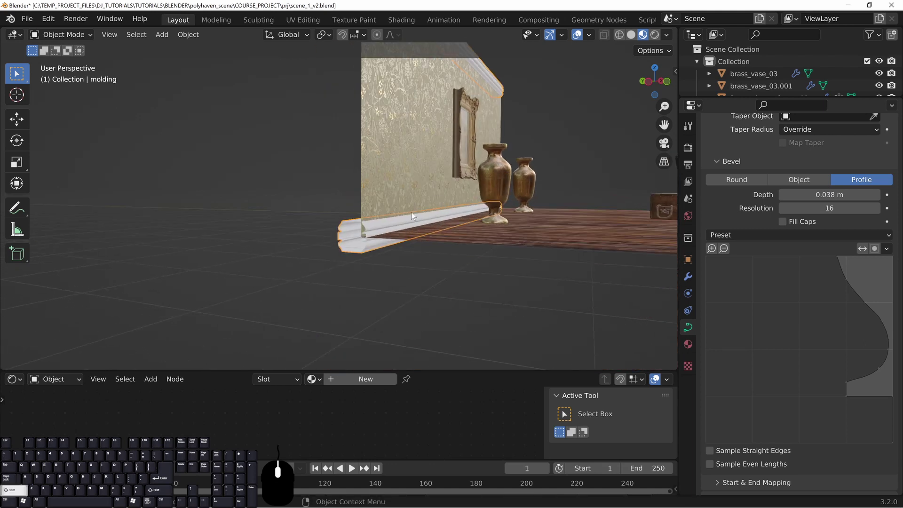
pyautogui.keyDown('shift'); pyautogui.moveTo(446, 207); pyautogui.dragTo(425, 247, button='middle'); pyautogui.keyUp('shift')
pyautogui.press('Tab')
pyautogui.scroll(-5, 425, 249)
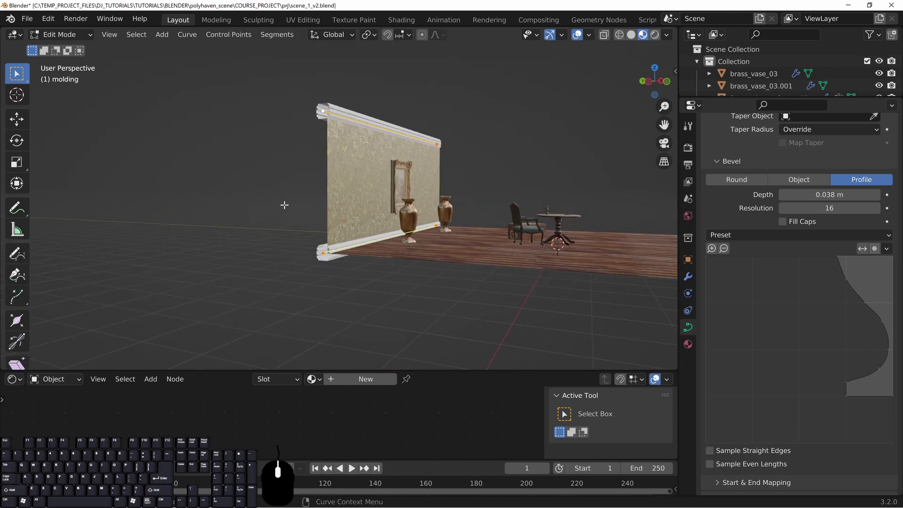
pyautogui.moveTo(512, 301); pyautogui.dragTo(506, 180, button='middle')
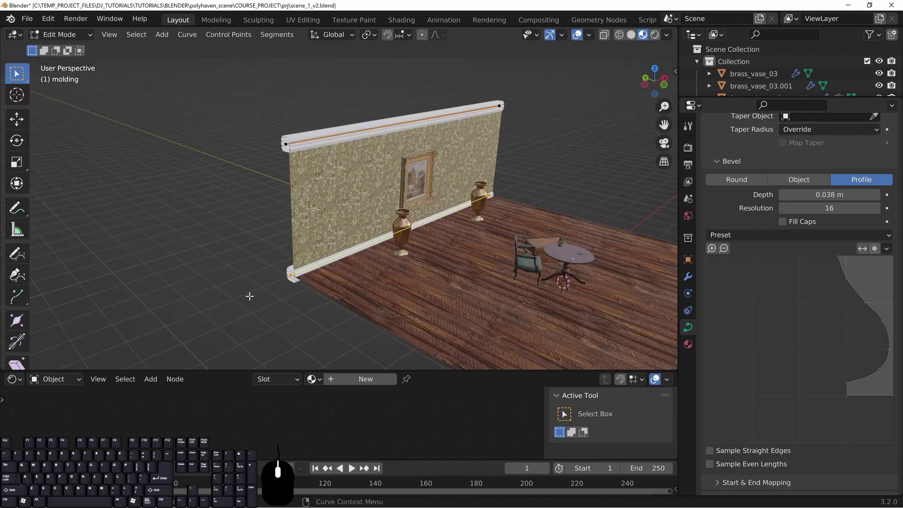
pyautogui.press('p')
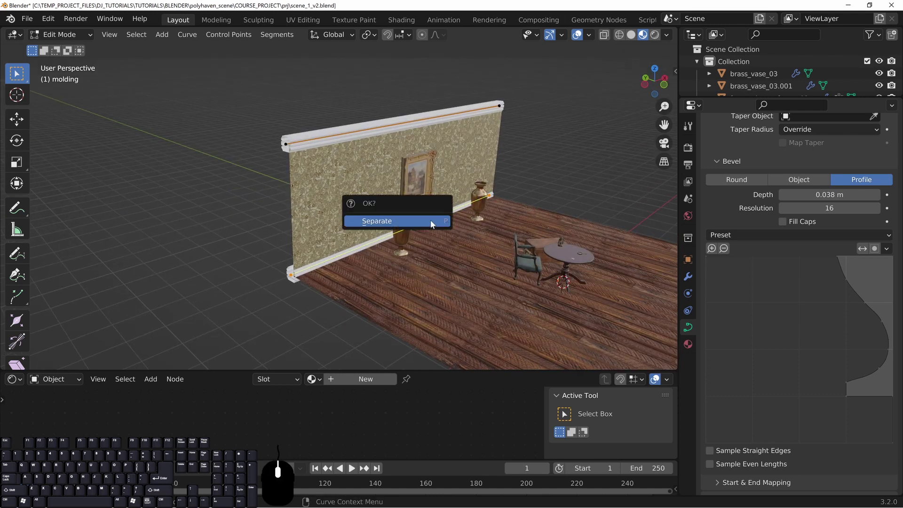
pyautogui.click(431, 221)
pyautogui.moveTo(309, 262); pyautogui.dragTo(313, 243, button='middle')
pyautogui.press('Tab')
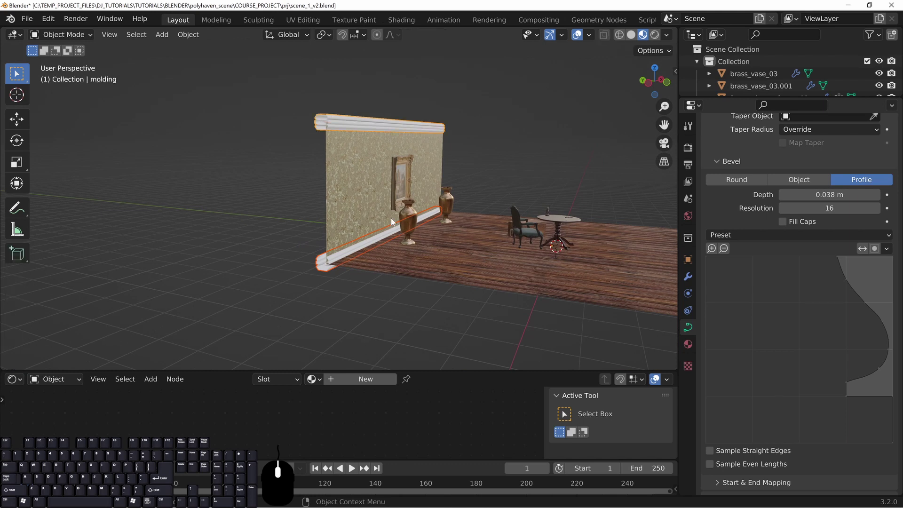
# Select the upper molding alone and change its bevel profile preset to Cornice Molding.
pyautogui.click(342, 118)
pyautogui.keyDown('shift'); pyautogui.moveTo(478, 155); pyautogui.dragTo(452, 159, button='middle'); pyautogui.keyUp('shift')
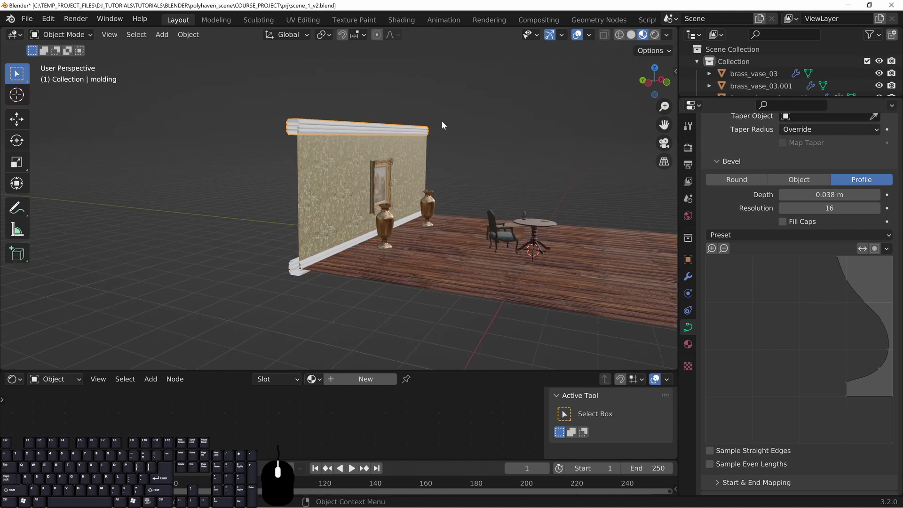
pyautogui.click(791, 231)
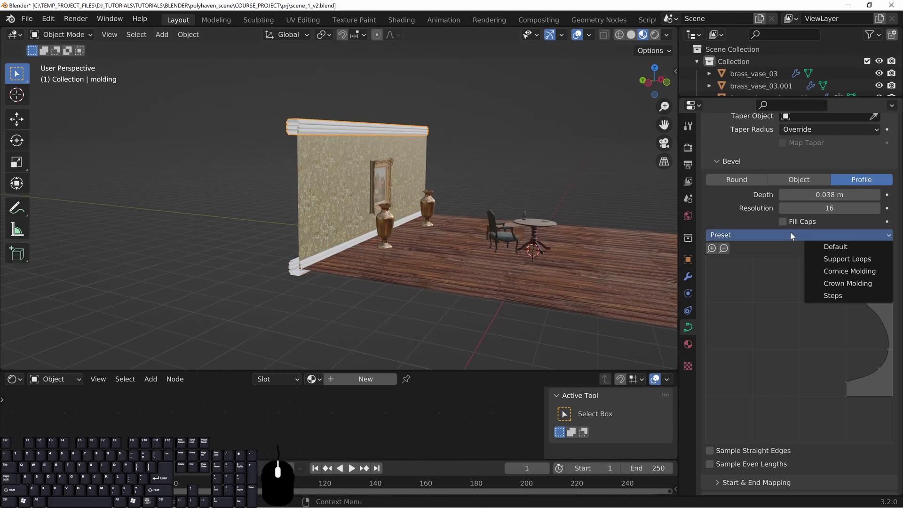
pyautogui.click(855, 271)
pyautogui.moveTo(343, 190); pyautogui.dragTo(440, 179, button='middle')
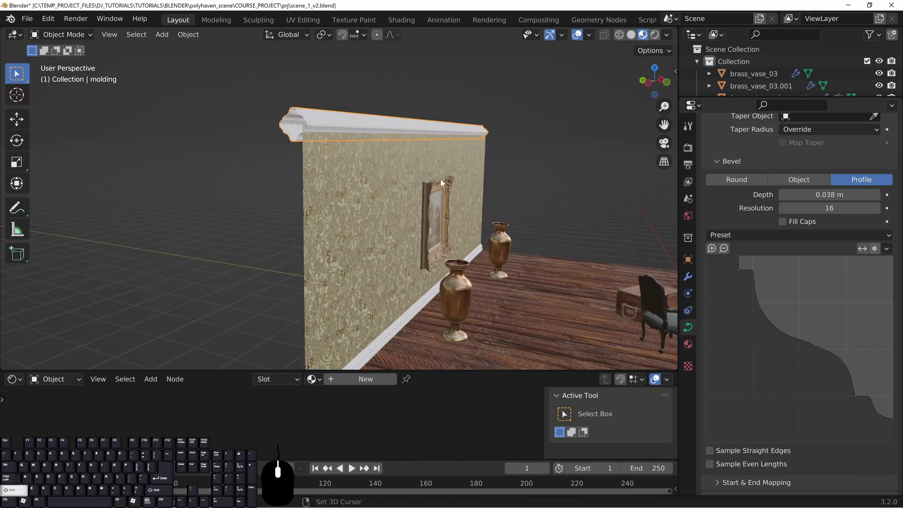
pyautogui.moveTo(366, 178); pyautogui.dragTo(434, 132, button='middle')
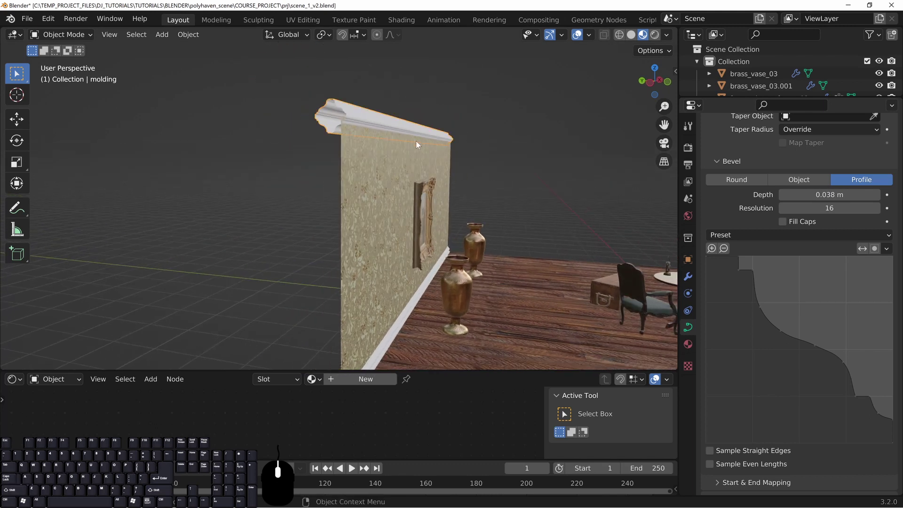
pyautogui.click(416, 140)
pyautogui.press('g')
pyautogui.press('x')
pyautogui.rightClick(416, 141)
# Move the upper molding along the global Y axis, out from the wall toward the room.
pyautogui.press('g')
pyautogui.press('y')
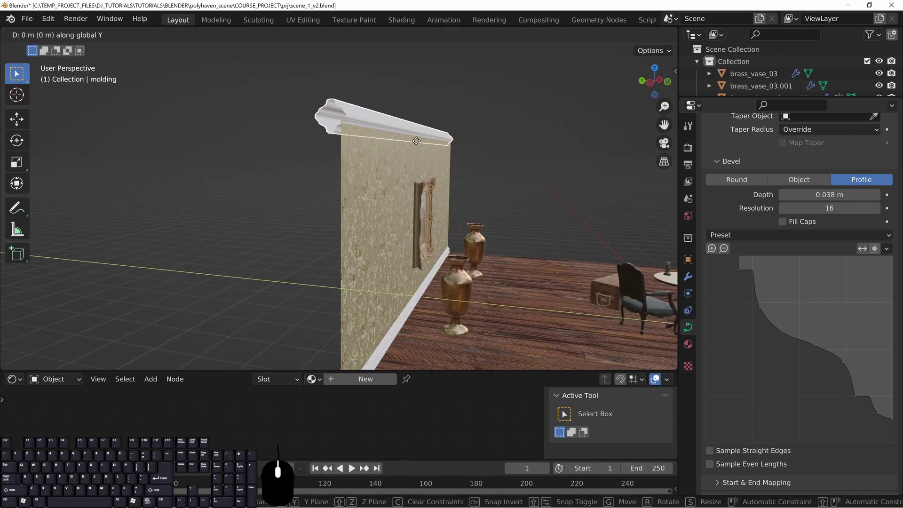
pyautogui.click(475, 162)
pyautogui.moveTo(474, 163); pyautogui.dragTo(373, 226, button='middle')
# Select the lower baseboard molding and create a new material for it.
pyautogui.click(372, 227)
pyautogui.scroll(-10, 483, 210)
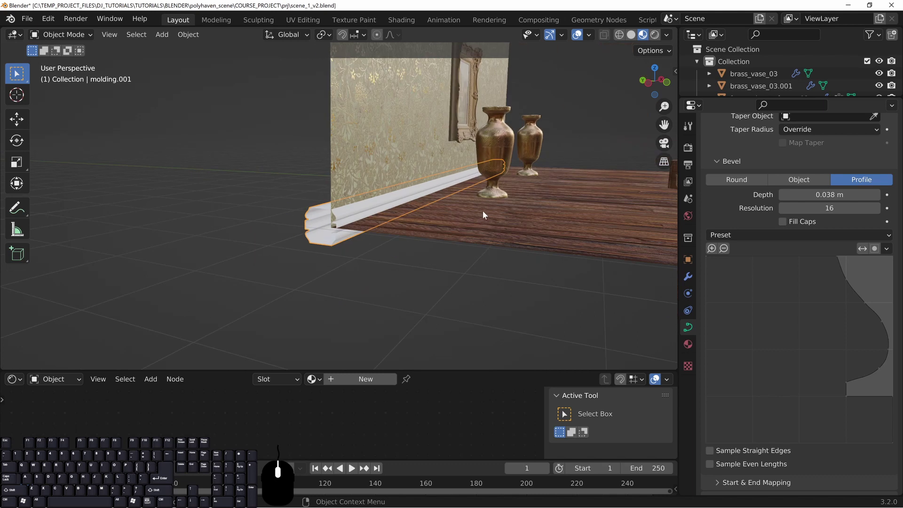
pyautogui.click(688, 344)
pyautogui.click(789, 197)
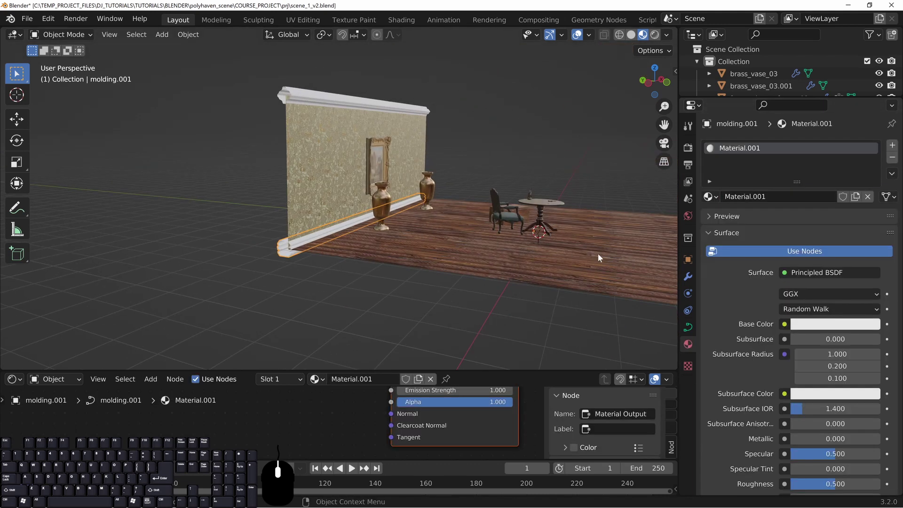
# Enlarge the Shader Editor to show the baseboard material's Principled BSDF node.
pyautogui.moveTo(395, 437); pyautogui.dragTo(360, 463, button='middle')
pyautogui.moveTo(393, 370); pyautogui.dragTo(391, 201)
pyautogui.moveTo(336, 240); pyautogui.dragTo(244, 362, button='middle')
pyautogui.moveTo(441, 274); pyautogui.dragTo(447, 386, button='middle')
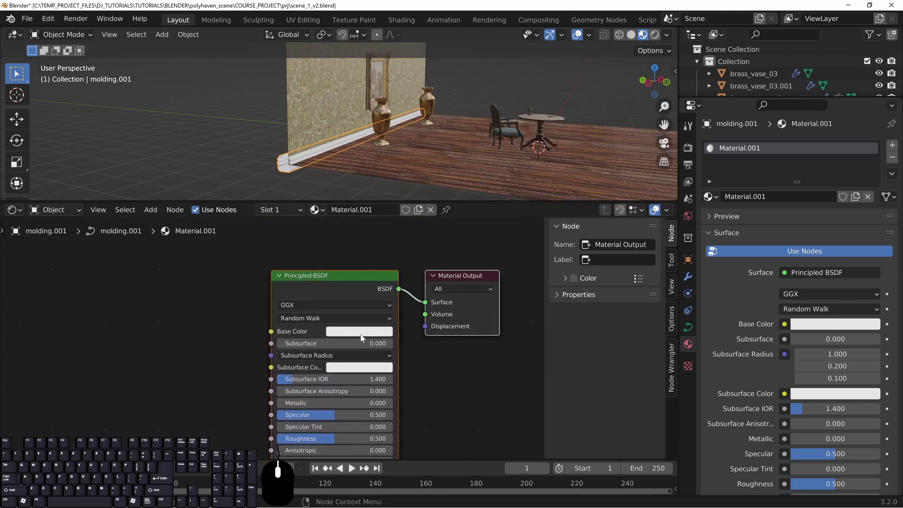
# Sample the gilded picture frame with the eyedropper as the Base Color of the baseboard material.
pyautogui.click(363, 332)
pyautogui.scroll(5, 399, 126)
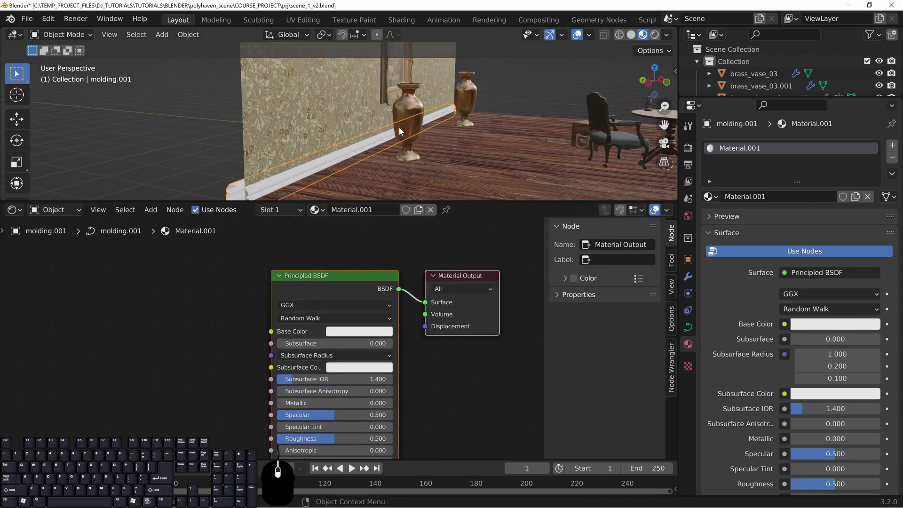
pyautogui.scroll(4, 427, 119)
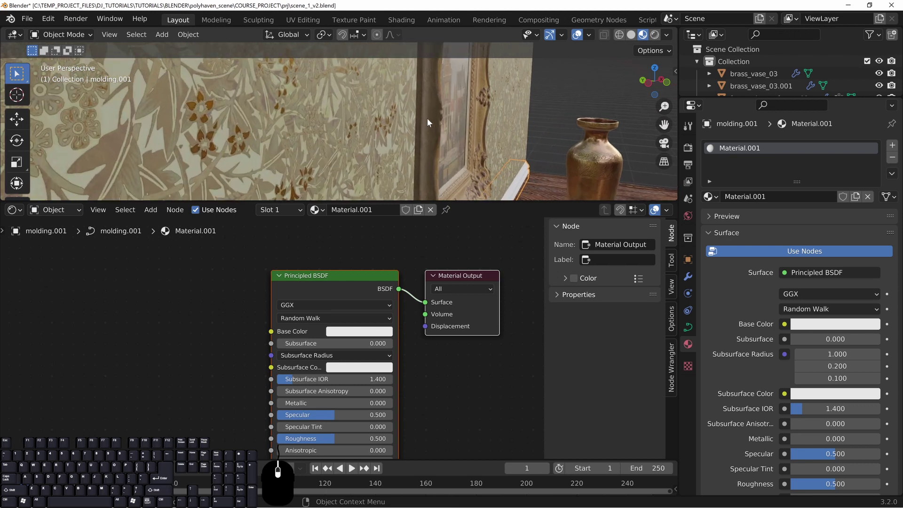
pyautogui.keyDown('shift'); pyautogui.moveTo(427, 118); pyautogui.dragTo(135, 134, button='middle'); pyautogui.keyUp('shift')
pyautogui.keyDown('shift'); pyautogui.moveTo(528, 143); pyautogui.dragTo(451, 138, button='middle'); pyautogui.keyUp('shift')
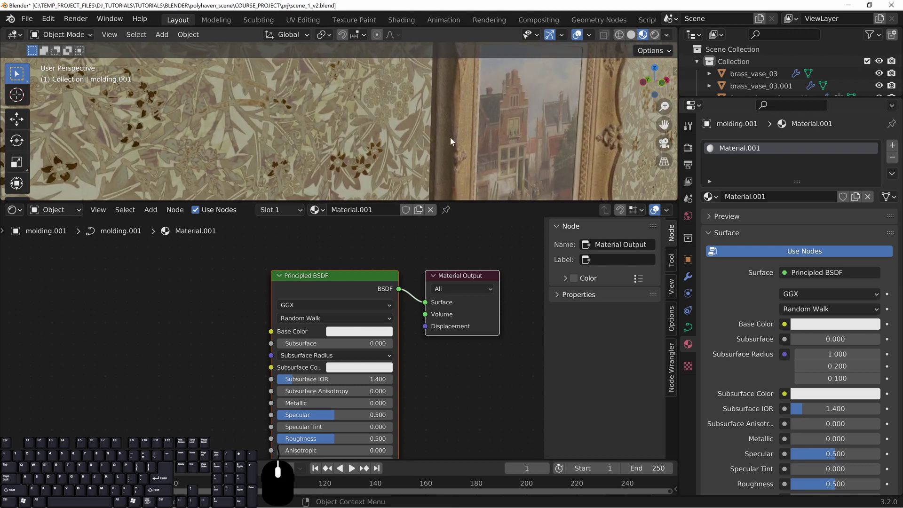
pyautogui.scroll(-4, 453, 137)
pyautogui.keyDown('shift'); pyautogui.moveTo(508, 63); pyautogui.dragTo(440, 74, button='middle'); pyautogui.keyUp('shift')
pyautogui.click(387, 333)
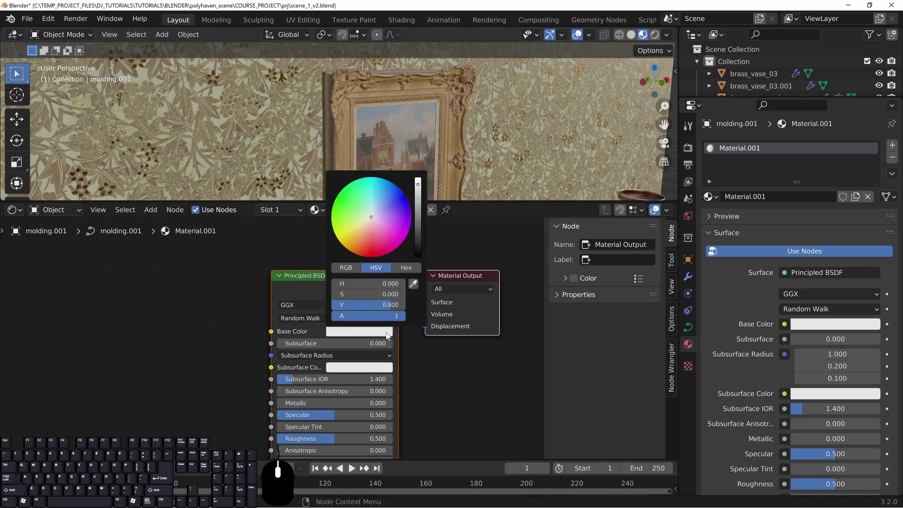
pyautogui.click(413, 284)
pyautogui.click(464, 87)
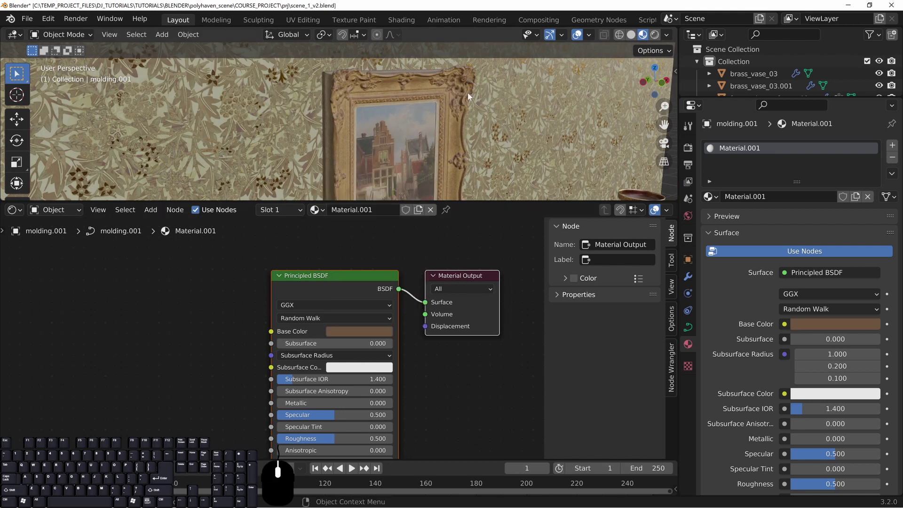
# Link the baseboard's material to the upper molding, keeping the baseboard as the active object.
pyautogui.scroll(-8, 418, 153)
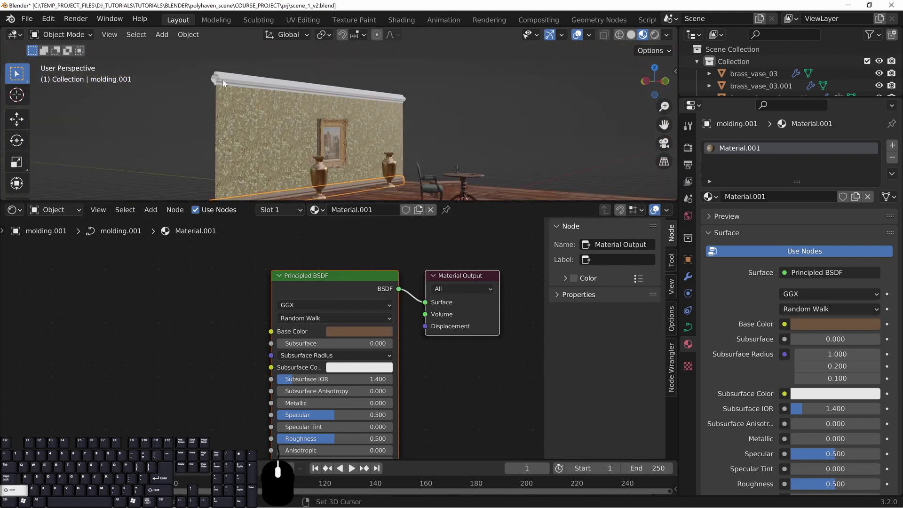
pyautogui.keyDown('shift'); pyautogui.click(222, 80); pyautogui.keyUp('shift')
pyautogui.keyDown('shift'); pyautogui.moveTo(288, 152); pyautogui.dragTo(342, 138, button='middle'); pyautogui.keyUp('shift')
pyautogui.keyDown('shift'); pyautogui.click(274, 154); pyautogui.keyUp('shift')
pyautogui.scroll(4, 324, 170)
pyautogui.hotkey('ctrl', 'l')
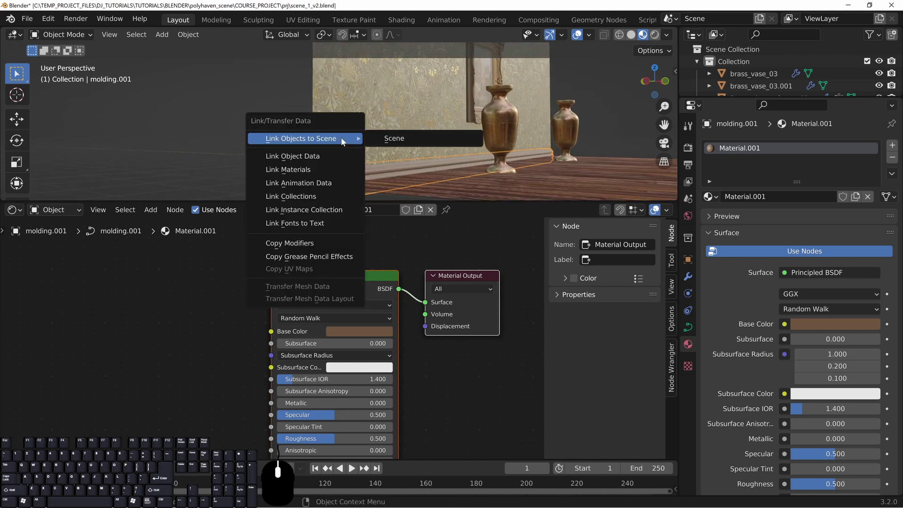
pyautogui.click(318, 165)
# Deselect everything and try a near-white Base Color of H 0.724, S 0.123, V 0.956 on the shared molding material.
pyautogui.scroll(-4, 317, 162)
pyautogui.hotkey('alt', 'a')
pyautogui.moveTo(413, 106); pyautogui.dragTo(385, 155, button='middle')
pyautogui.moveTo(435, 129); pyautogui.dragTo(450, 149, button='middle')
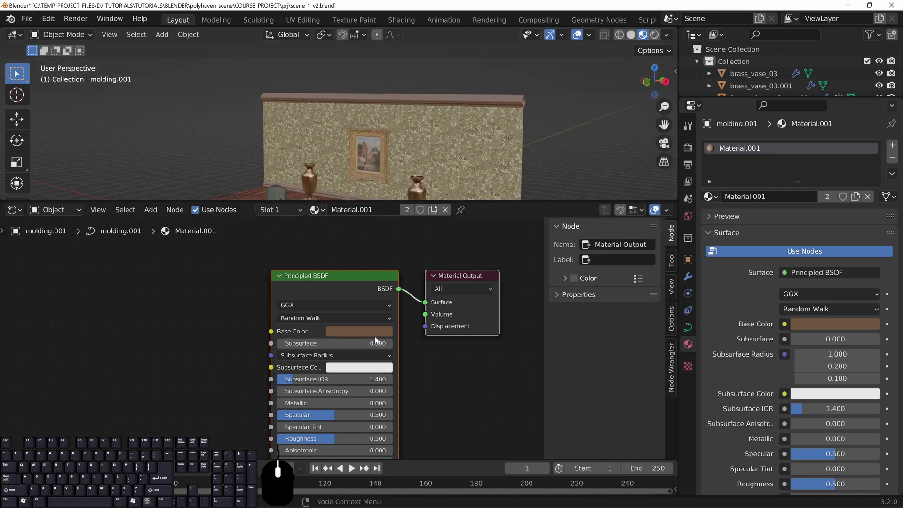
pyautogui.click(359, 331)
pyautogui.moveTo(418, 218); pyautogui.dragTo(418, 180)
pyautogui.click(373, 218)
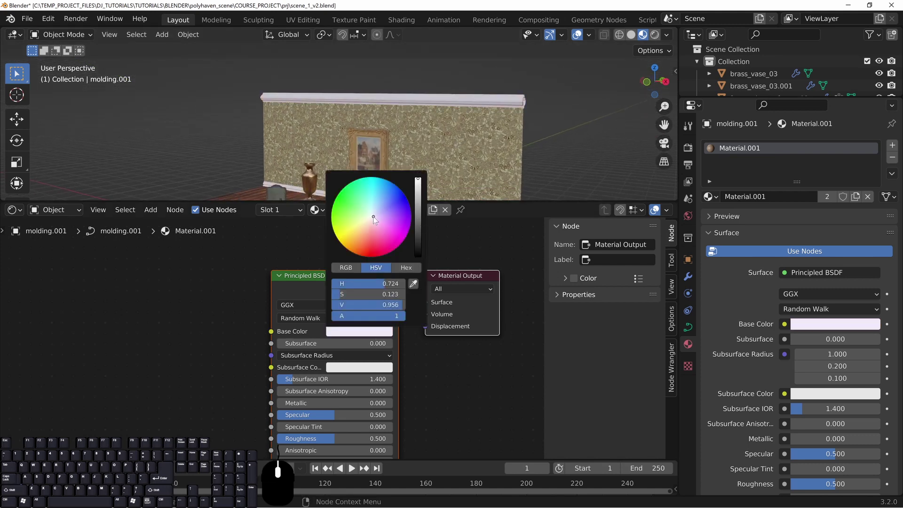
# Select the baseboard and set its material's Base Color to a dark brown, H 0.059, S 0.595, V 0.089.
pyautogui.moveTo(354, 124); pyautogui.dragTo(283, 86, button='middle')
pyautogui.moveTo(320, 120); pyautogui.dragTo(362, 144, button='middle')
pyautogui.scroll(3, 363, 144)
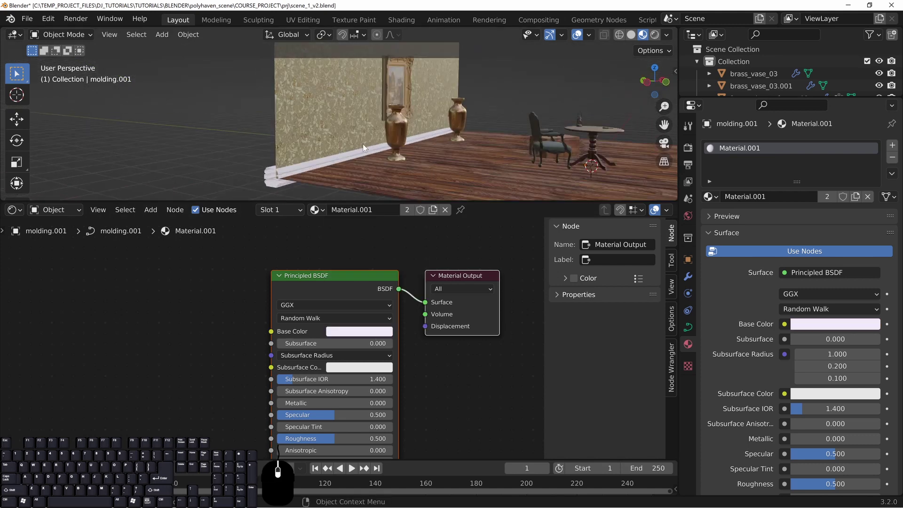
pyautogui.keyDown('shift'); pyautogui.moveTo(273, 185); pyautogui.dragTo(310, 154, button='middle'); pyautogui.keyUp('shift')
pyautogui.click(310, 157)
pyautogui.click(372, 331)
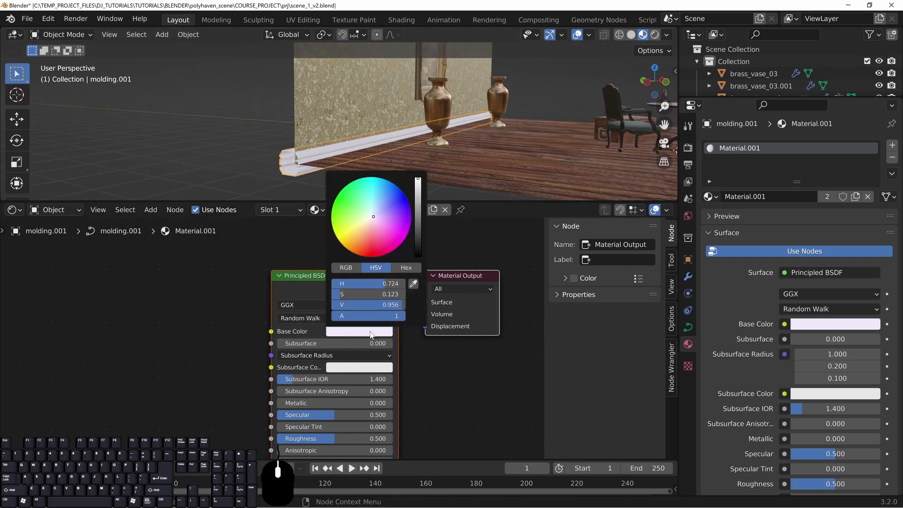
pyautogui.moveTo(418, 226)
pyautogui.mouseDown()
pyautogui.moveTo(419, 244)
pyautogui.moveTo(419, 230)
pyautogui.mouseUp()
pyautogui.moveTo(362, 220)
pyautogui.mouseDown()
pyautogui.moveTo(360, 237)
pyautogui.moveTo(364, 230)
pyautogui.mouseUp()
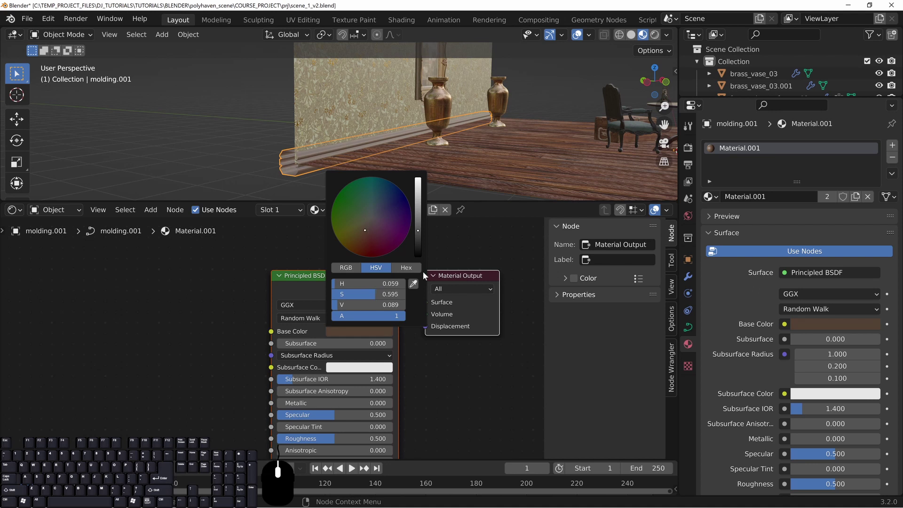
# Set the molding material's Roughness to 0.319 and its Base Color to a reddish brown, H 0.046, S 0.881, V 0.200.
pyautogui.moveTo(480, 378); pyautogui.dragTo(501, 322, button='middle')
pyautogui.keyDown('shift'); pyautogui.moveTo(351, 381); pyautogui.dragTo(335, 381); pyautogui.keyUp('shift')
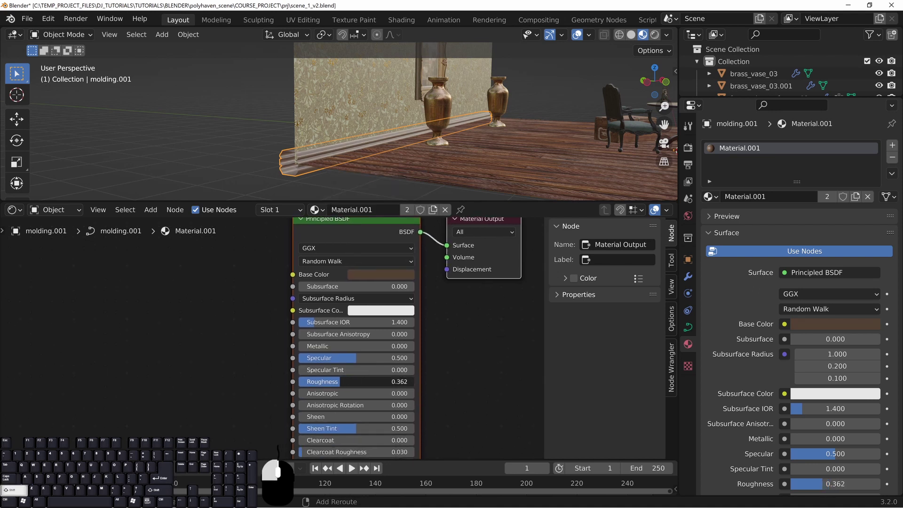
pyautogui.click(397, 275)
pyautogui.moveTo(391, 168)
pyautogui.mouseDown()
pyautogui.moveTo(440, 147)
pyautogui.moveTo(440, 200)
pyautogui.moveTo(440, 162)
pyautogui.moveTo(385, 174)
pyautogui.moveTo(385, 185)
pyautogui.mouseUp()
pyautogui.hotkey('alt', 'a')
# Select the upper molding and darken the shared material's Base Color to H 0.047, S 0.854, V 0.069.
pyautogui.moveTo(505, 120); pyautogui.dragTo(346, 138, button='middle')
pyautogui.keyDown('shift'); pyautogui.moveTo(411, 150); pyautogui.dragTo(353, 148, button='middle'); pyautogui.keyUp('shift')
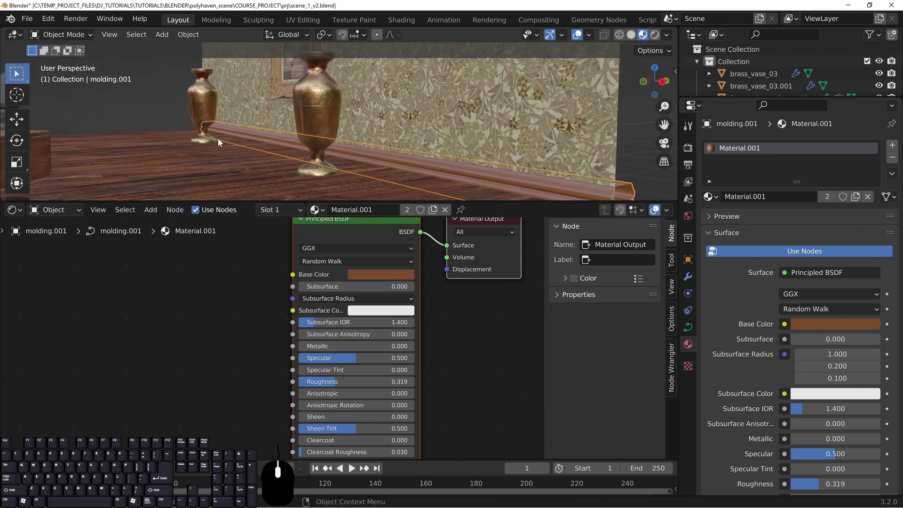
pyautogui.moveTo(218, 137); pyautogui.dragTo(363, 146, button='middle')
pyautogui.moveTo(277, 178)
pyautogui.keyDown('shift'); pyautogui.mouseDown(button='middle')
pyautogui.moveTo(374, 162)
pyautogui.moveTo(291, 171)
pyautogui.mouseUp(button='middle'); pyautogui.keyUp('shift')
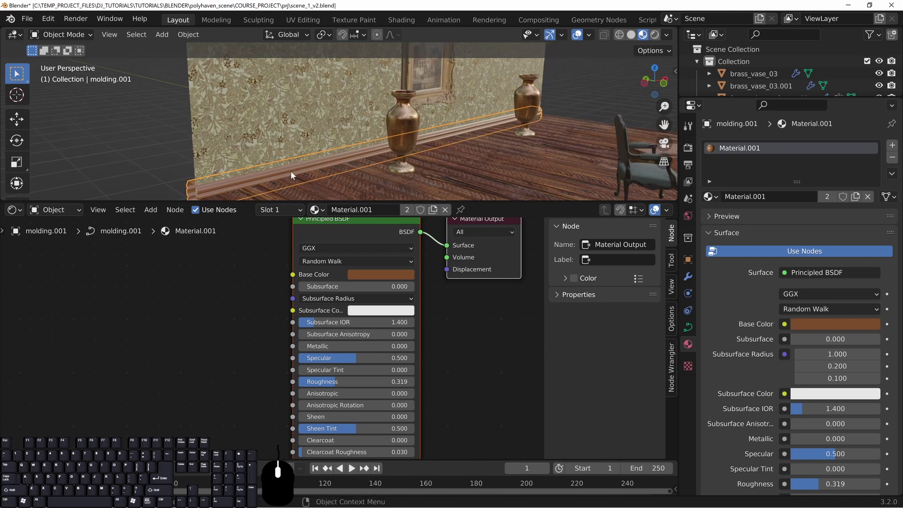
pyautogui.keyDown('shift'); pyautogui.moveTo(350, 104); pyautogui.dragTo(352, 163, button='middle'); pyautogui.keyUp('shift')
pyautogui.scroll(-2, 353, 160)
pyautogui.keyDown('shift'); pyautogui.moveTo(385, 102); pyautogui.dragTo(386, 125, button='middle'); pyautogui.keyUp('shift')
pyautogui.click(289, 91)
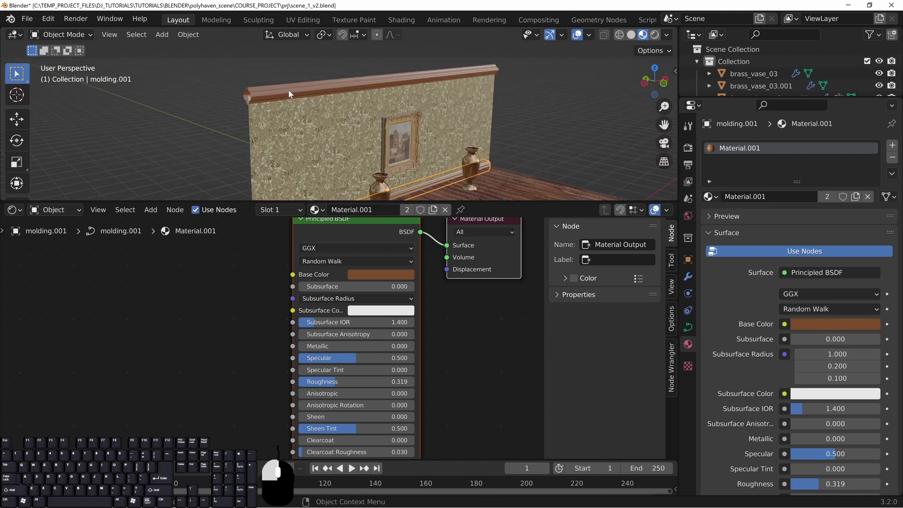
pyautogui.keyDown('shift'); pyautogui.moveTo(326, 102); pyautogui.dragTo(354, 147, button='middle'); pyautogui.keyUp('shift')
pyautogui.scroll(3, 332, 117)
pyautogui.click(387, 274)
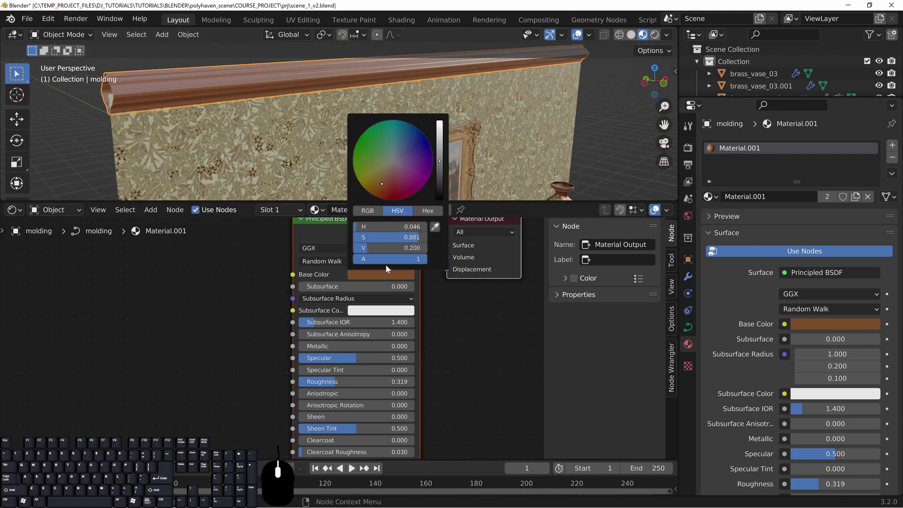
pyautogui.moveTo(440, 171); pyautogui.dragTo(436, 179)
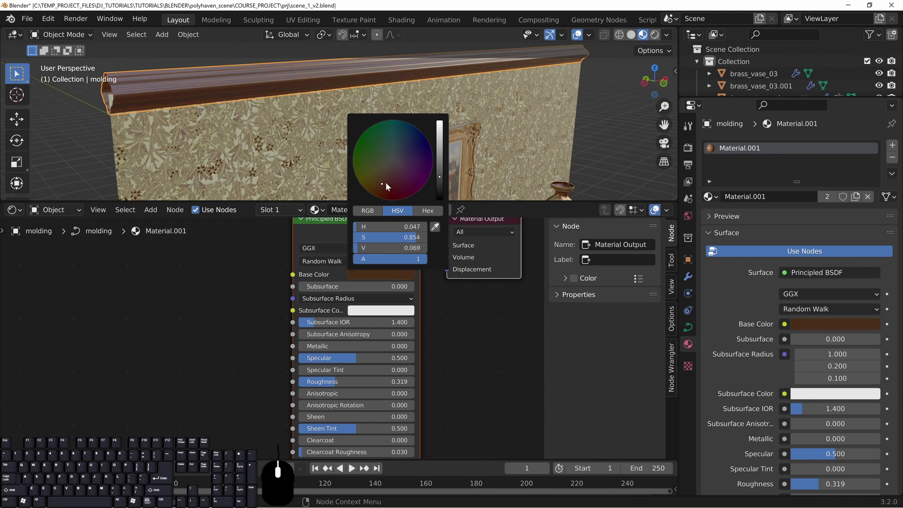
# Enlarge the 3D viewport again to show the whole room with its moldings.
pyautogui.moveTo(217, 162); pyautogui.dragTo(270, 149, button='middle')
pyautogui.keyDown('shift'); pyautogui.moveTo(372, 175); pyautogui.dragTo(351, 177, button='middle'); pyautogui.keyUp('shift')
pyautogui.scroll(-4, 361, 118)
pyautogui.moveTo(427, 155); pyautogui.dragTo(401, 141, button='middle')
pyautogui.scroll(-4, 372, 95)
pyautogui.keyDown('shift'); pyautogui.moveTo(332, 163); pyautogui.dragTo(343, 115, button='middle'); pyautogui.keyUp('shift')
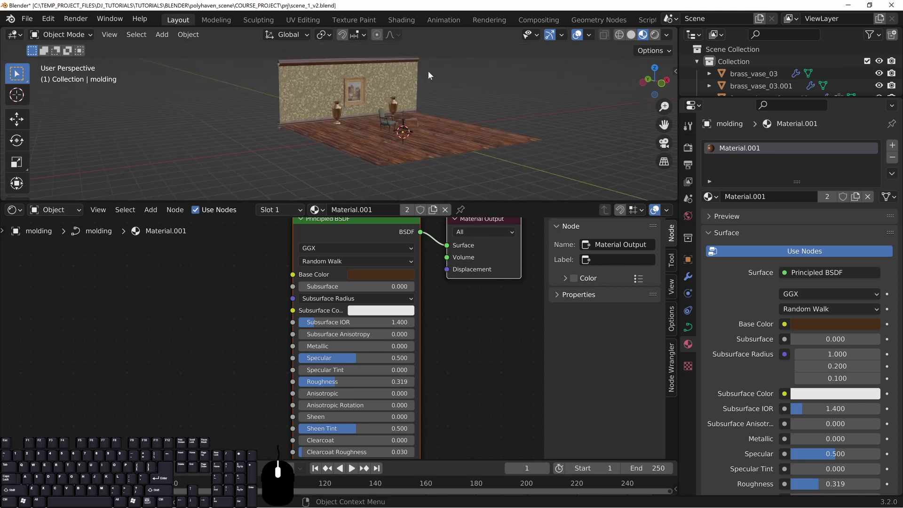
pyautogui.keyDown('shift'); pyautogui.moveTo(399, 114); pyautogui.dragTo(382, 133, button='middle'); pyautogui.keyUp('shift')
pyautogui.scroll(2, 382, 132)
pyautogui.scroll(2, 382, 133)
pyautogui.moveTo(266, 201); pyautogui.dragTo(267, 386)
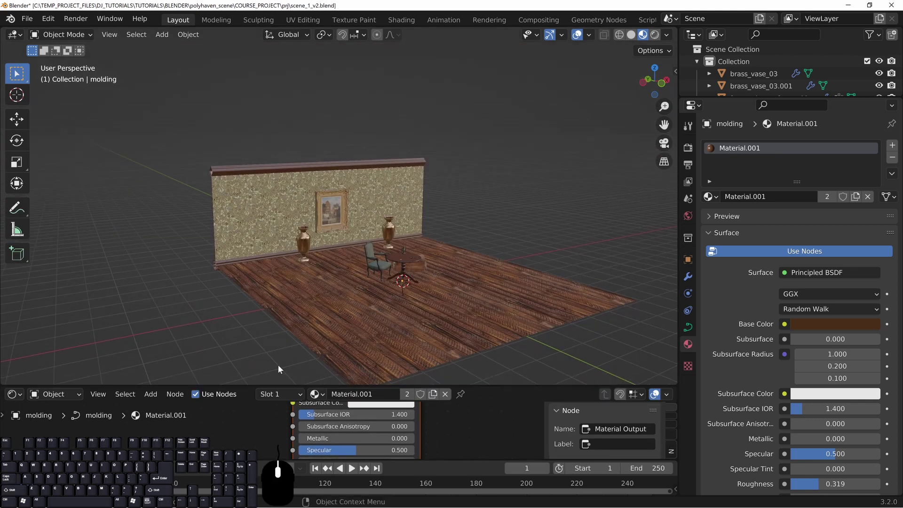
# Examine the crown molding and baseboard along the wall from the front and from both ends.
pyautogui.moveTo(354, 325); pyautogui.dragTo(348, 245, button='middle')
pyautogui.moveTo(348, 245); pyautogui.dragTo(367, 183, button='middle')
pyautogui.scroll(4, 320, 264)
pyautogui.moveTo(232, 185); pyautogui.dragTo(243, 177, button='middle')
pyautogui.keyDown('shift'); pyautogui.moveTo(140, 118); pyautogui.dragTo(242, 156, button='middle'); pyautogui.keyUp('shift')
pyautogui.moveTo(444, 325); pyautogui.dragTo(417, 316, button='middle')
pyautogui.keyDown('shift'); pyautogui.moveTo(417, 316); pyautogui.dragTo(387, 287, button='middle'); pyautogui.keyUp('shift')
pyautogui.moveTo(507, 201); pyautogui.dragTo(462, 205, button='middle')
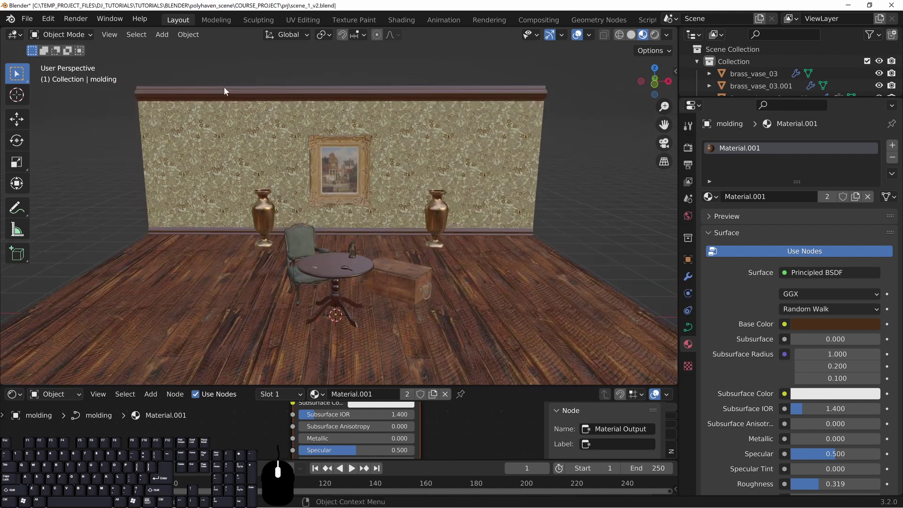
pyautogui.moveTo(170, 233); pyautogui.dragTo(208, 214, button='middle')
pyautogui.moveTo(151, 231); pyautogui.dragTo(184, 234, button='middle')
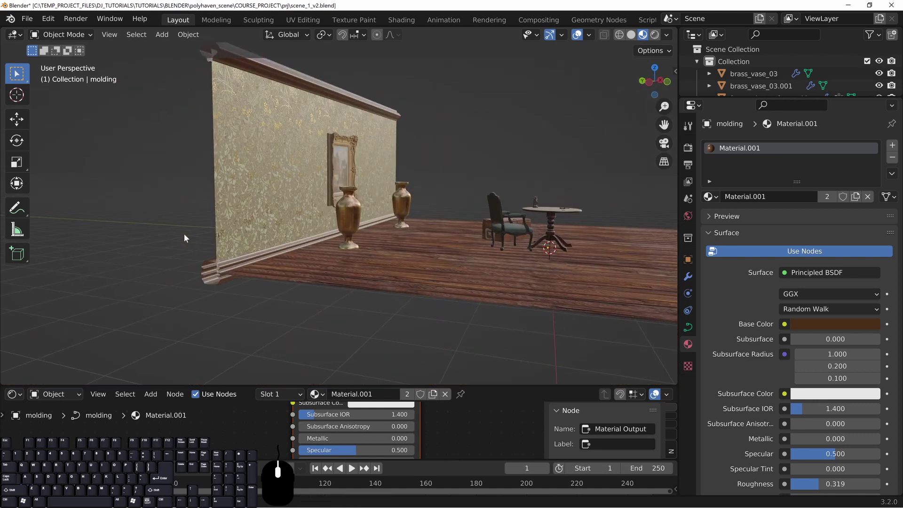
pyautogui.keyDown('shift'); pyautogui.moveTo(264, 117); pyautogui.dragTo(262, 141, button='middle'); pyautogui.keyUp('shift')
pyautogui.moveTo(261, 142); pyautogui.dragTo(269, 148, button='middle')
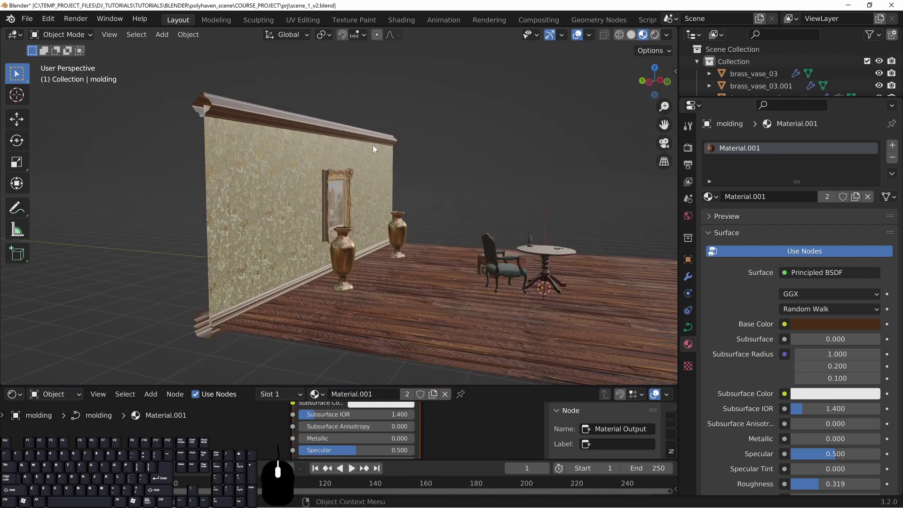
pyautogui.moveTo(373, 149); pyautogui.dragTo(403, 191, button='middle')
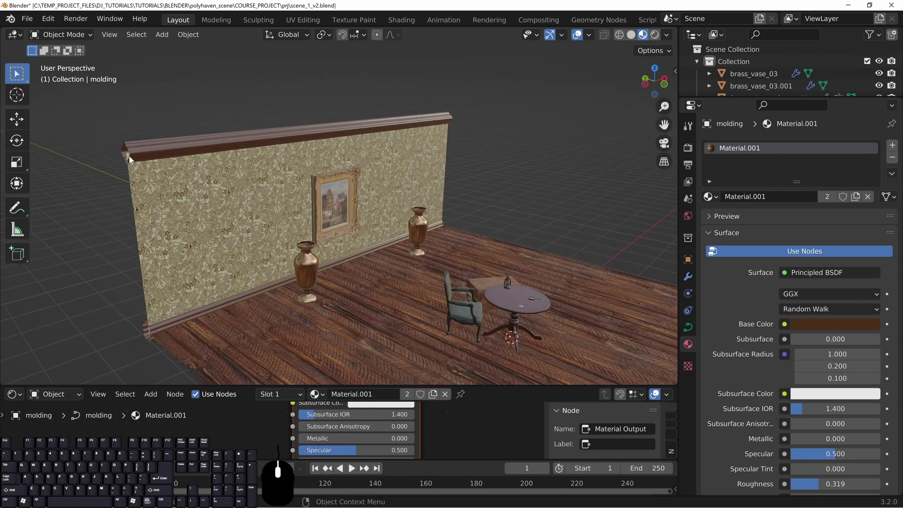
pyautogui.moveTo(194, 151); pyautogui.dragTo(186, 167, button='middle')
pyautogui.moveTo(199, 125); pyautogui.dragTo(130, 202, button='middle')
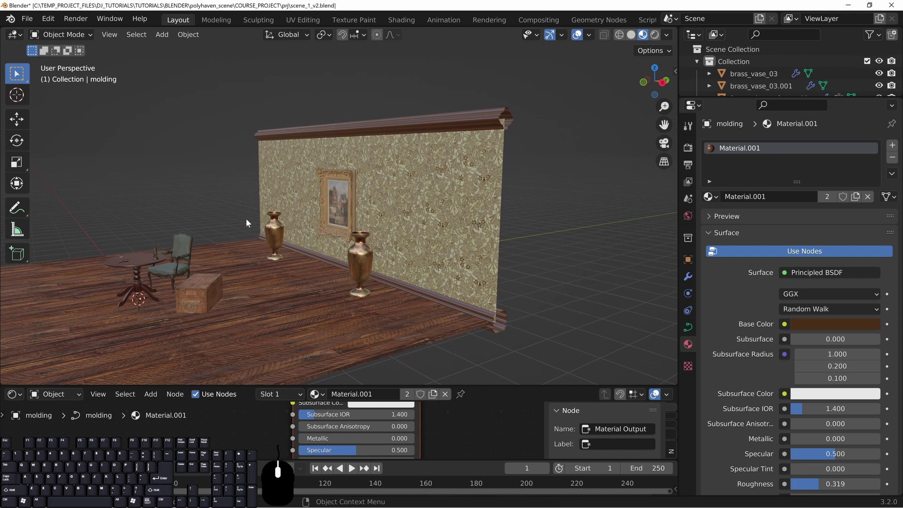
pyautogui.moveTo(247, 218); pyautogui.dragTo(285, 251, button='middle')
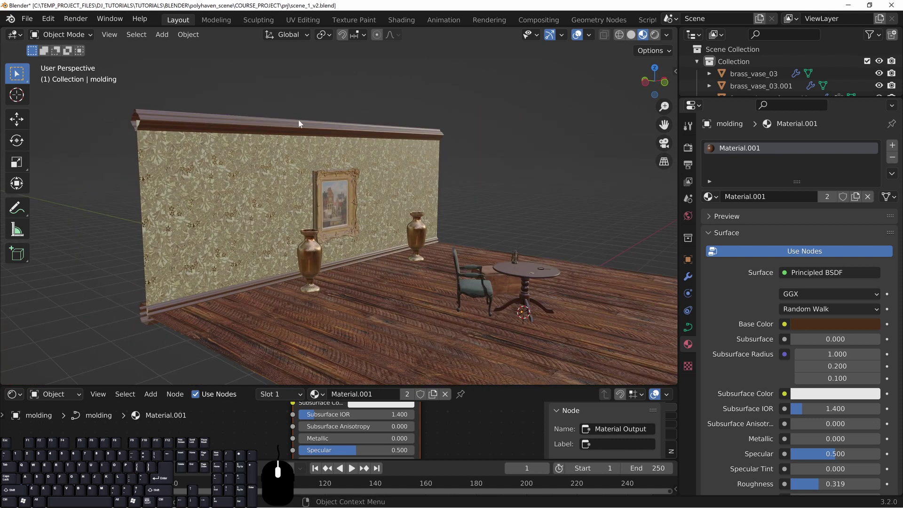
# Examine the round table up close with the lantern, magnifying glass and pocket watch on it.
pyautogui.moveTo(298, 120); pyautogui.dragTo(199, 289, button='middle')
pyautogui.moveTo(284, 275); pyautogui.dragTo(393, 99, button='middle')
pyautogui.scroll(5, 363, 278)
pyautogui.moveTo(383, 199); pyautogui.dragTo(393, 170, button='middle')
pyautogui.keyDown('shift'); pyautogui.moveTo(405, 65); pyautogui.dragTo(349, 233, button='middle'); pyautogui.keyUp('shift')
pyautogui.moveTo(347, 265); pyautogui.dragTo(394, 160, button='middle')
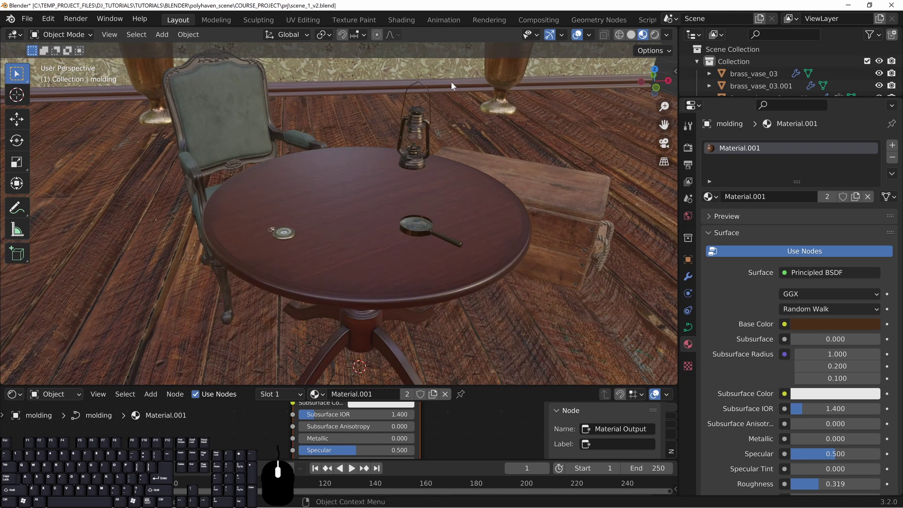
pyautogui.moveTo(497, 277); pyautogui.dragTo(345, 194, button='middle')
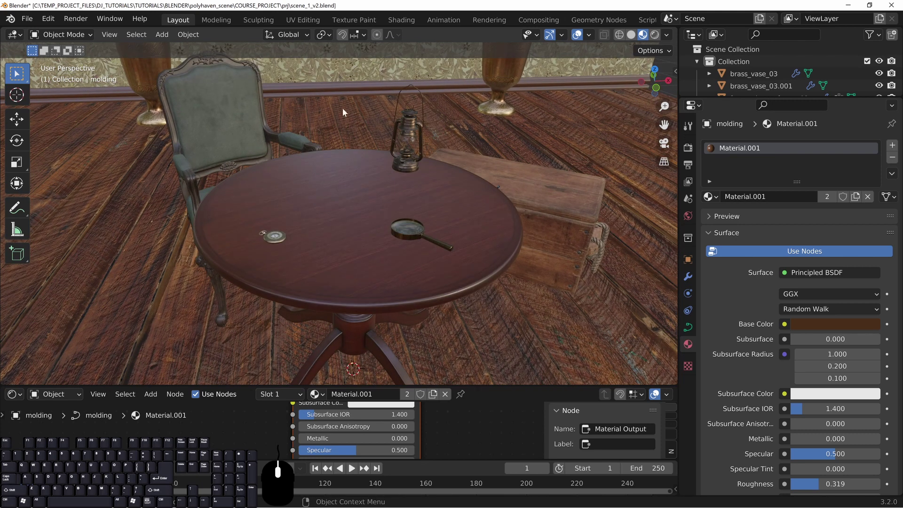
# Save the scene over the existing file scene_1_v2.blend.
pyautogui.press('Home')
pyautogui.click(27, 19)
pyautogui.click(43, 112)
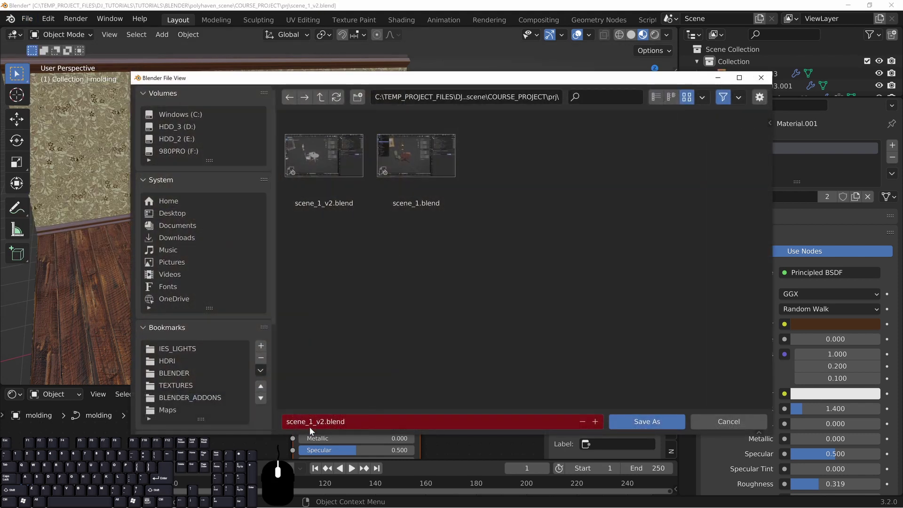
pyautogui.click(650, 422)
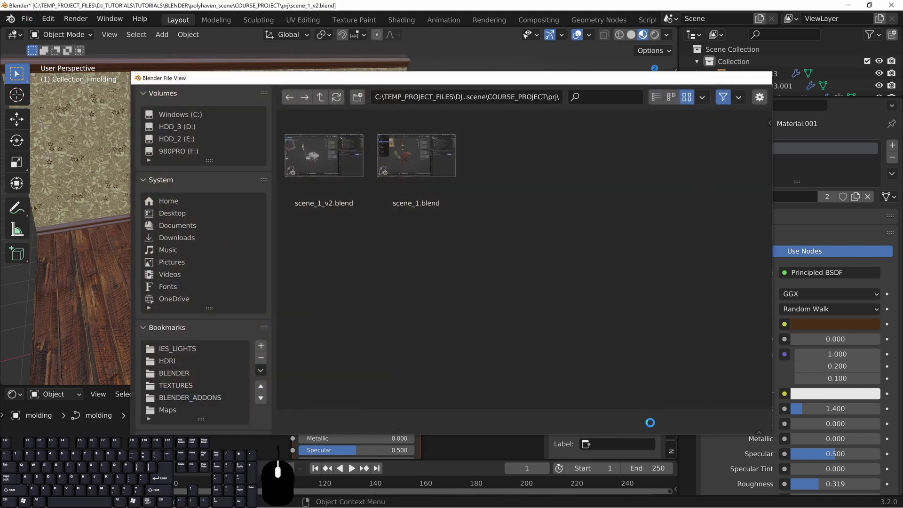
# Place the 3D cursor on the middle of the round tabletop and switch the viewport to Solid shading.
pyautogui.keyDown('shift'); pyautogui.moveTo(436, 297); pyautogui.dragTo(422, 253, button='middle'); pyautogui.keyUp('shift')
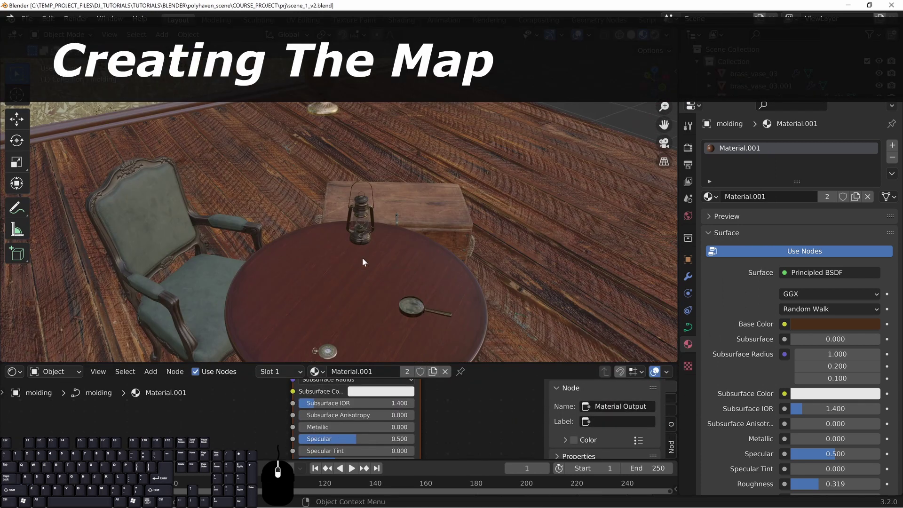
pyautogui.keyDown('shift'); pyautogui.moveTo(401, 258); pyautogui.dragTo(307, 197, button='middle'); pyautogui.keyUp('shift')
pyautogui.keyDown('shift'); pyautogui.moveTo(407, 257); pyautogui.dragTo(465, 207, button='middle'); pyautogui.keyUp('shift')
pyautogui.keyDown('shift'); pyautogui.rightClick(376, 201); pyautogui.keyUp('shift')
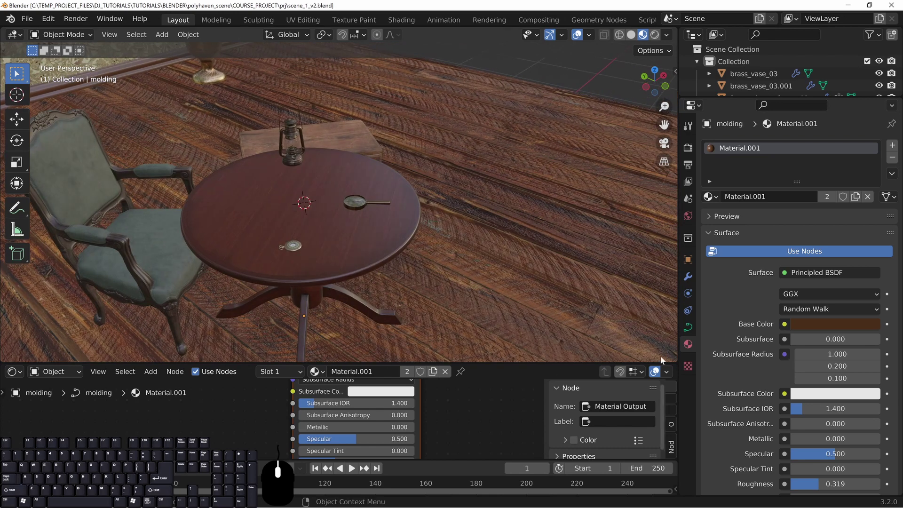
pyautogui.moveTo(374, 208)
pyautogui.mouseDown(button='middle')
pyautogui.moveTo(322, 174)
pyautogui.moveTo(339, 200)
pyautogui.mouseUp(button='middle')
pyautogui.scroll(-5, 301, 173)
pyautogui.press('z')
pyautogui.click(420, 205)
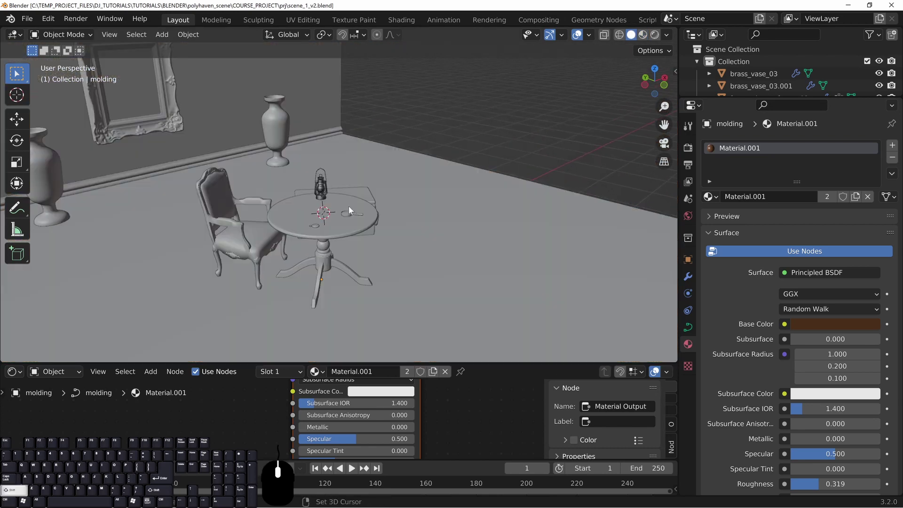
# Search the add-on preferences for "images" to check that Import Images as Planes is enabled.
pyautogui.click(49, 18)
pyautogui.click(80, 193)
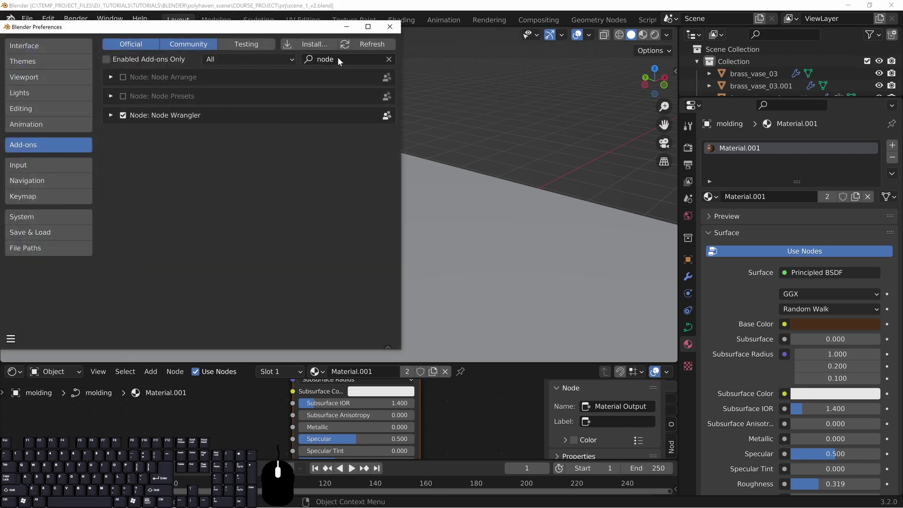
pyautogui.click(389, 59)
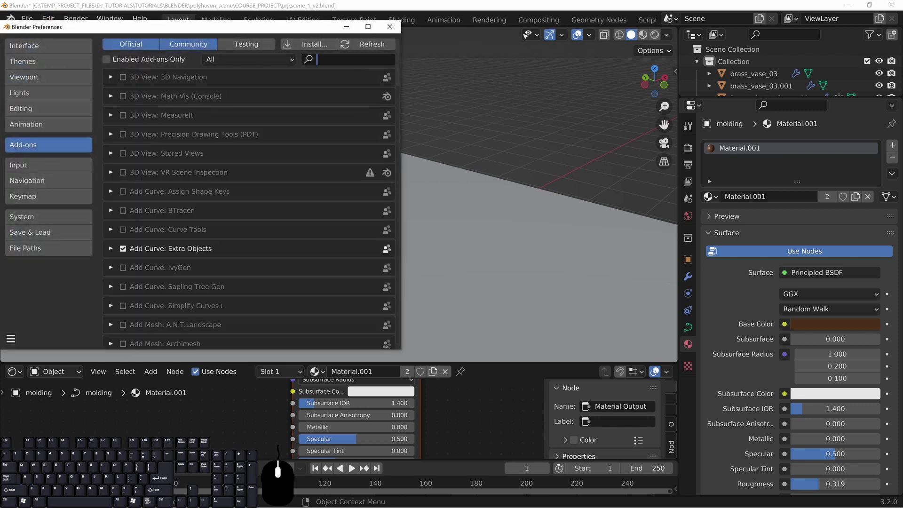
pyautogui.write('images')
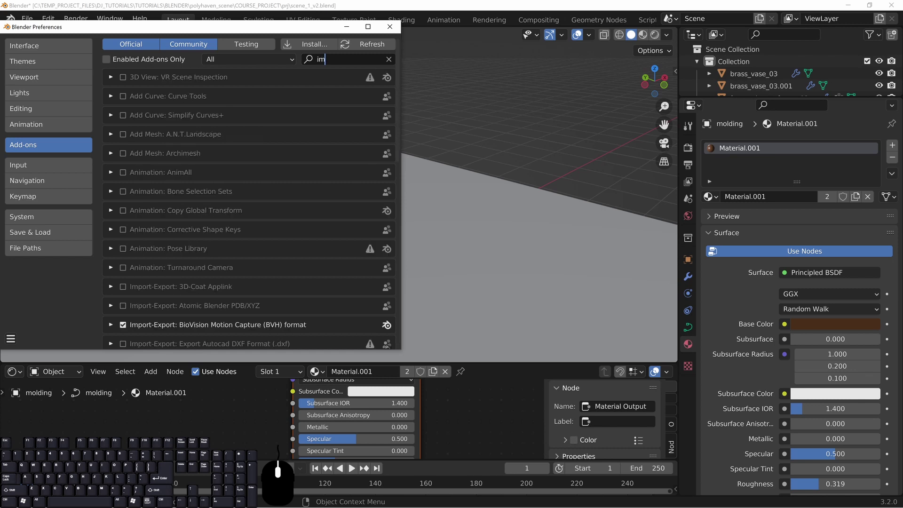
pyautogui.click(225, 153)
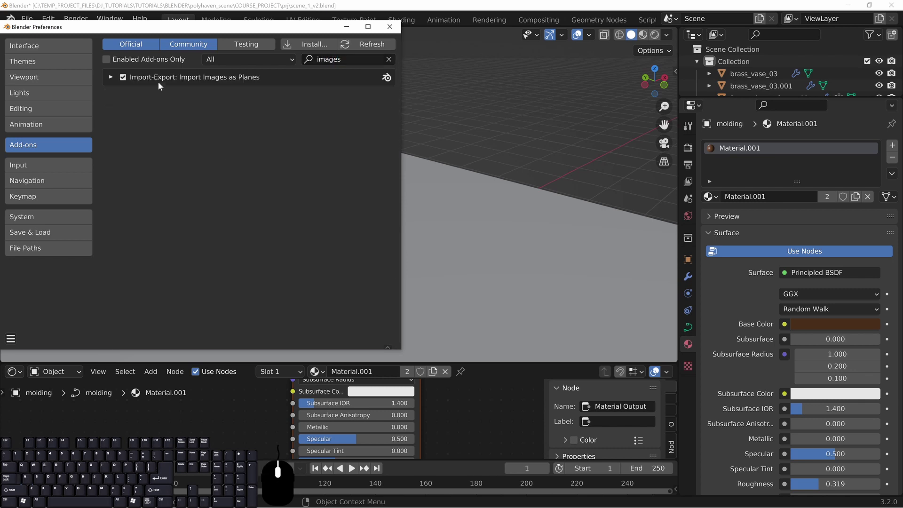
pyautogui.click(390, 26)
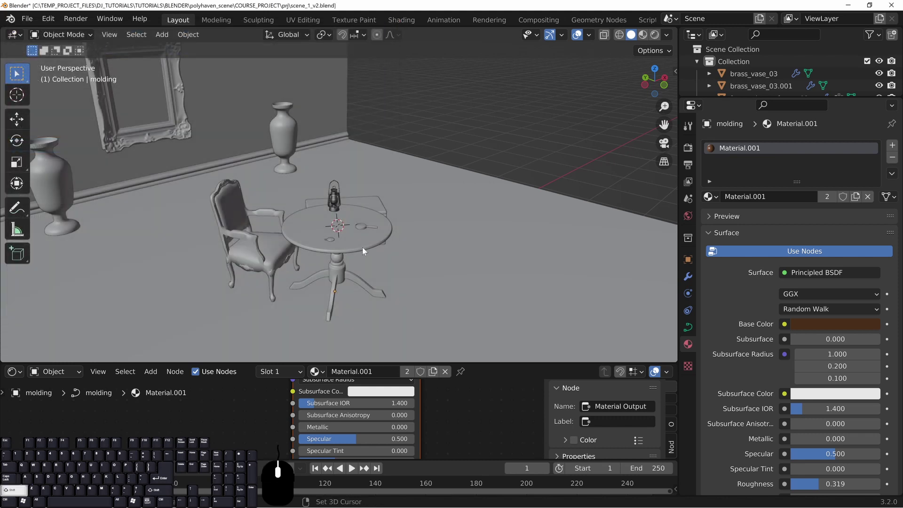
# Import 1800s_map_fix.png from the project's assets\2D\map folder as an image plane on the tabletop.
pyautogui.moveTo(335, 207); pyautogui.dragTo(231, 127, button='middle')
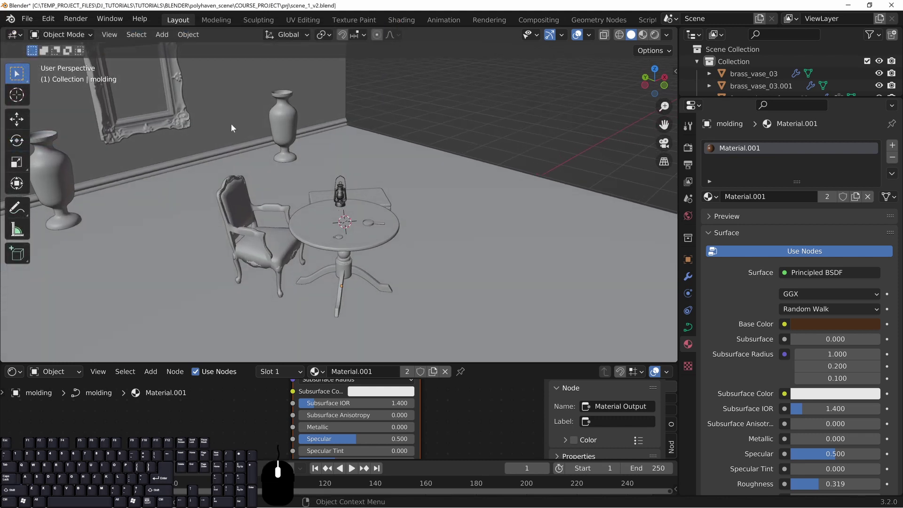
pyautogui.click(29, 20)
pyautogui.moveTo(68, 182)
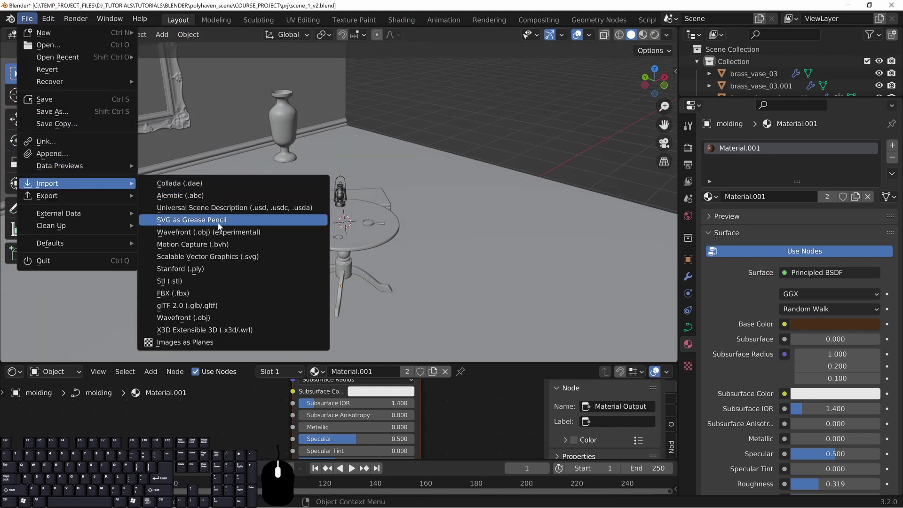
pyautogui.click(196, 342)
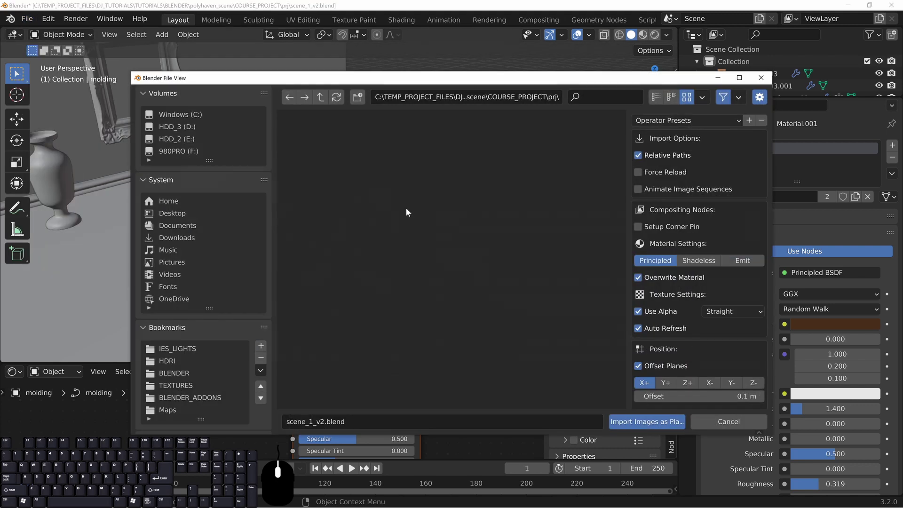
pyautogui.click(320, 97)
pyautogui.doubleClick(503, 160)
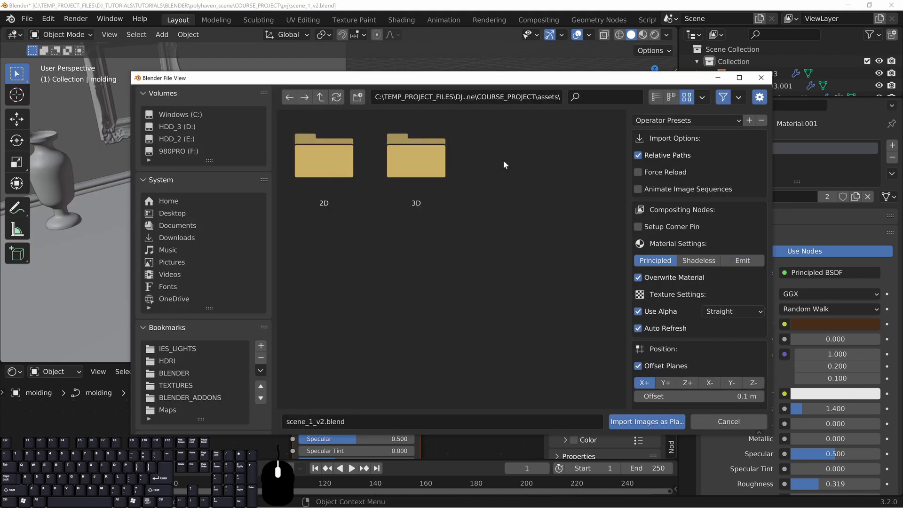
pyautogui.doubleClick(335, 159)
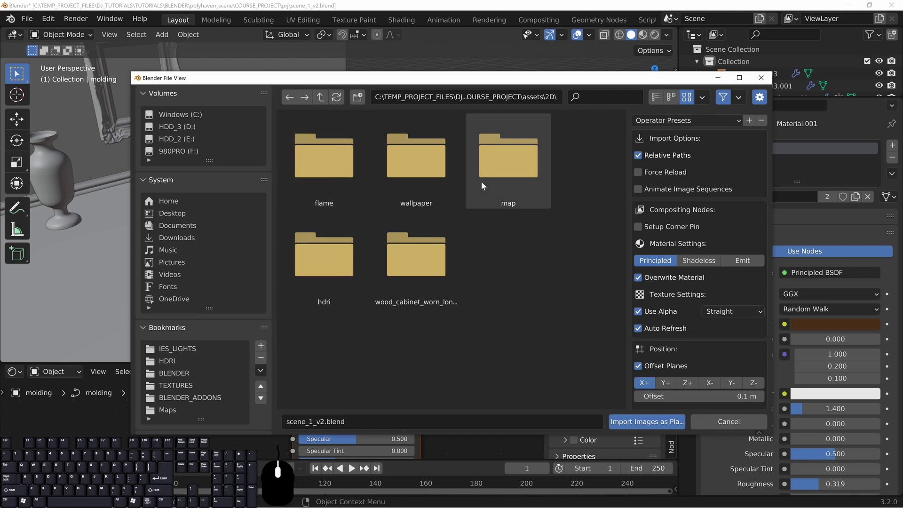
pyautogui.doubleClick(504, 167)
pyautogui.click(343, 207)
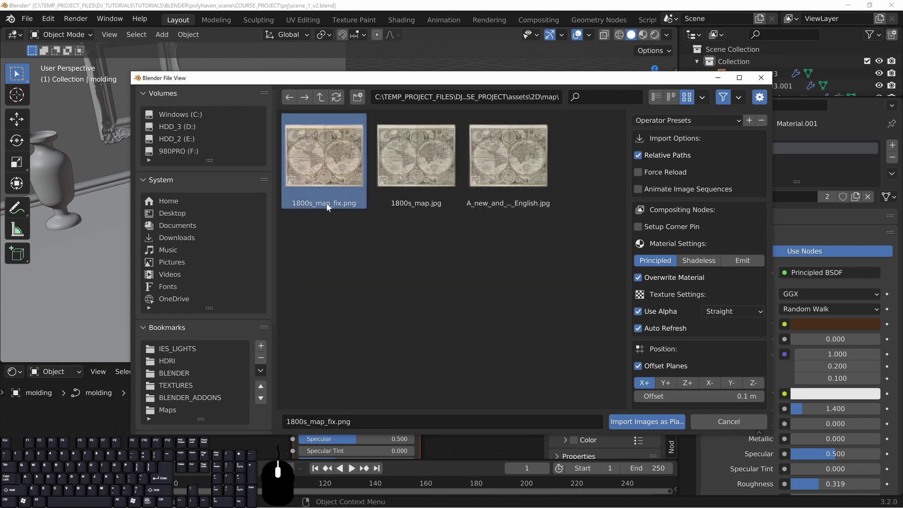
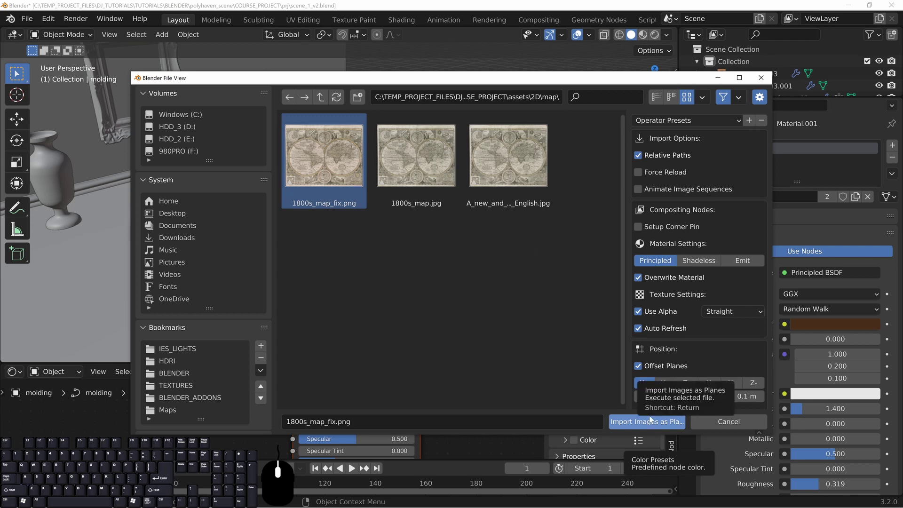
pyautogui.scroll(-4, 676, 328)
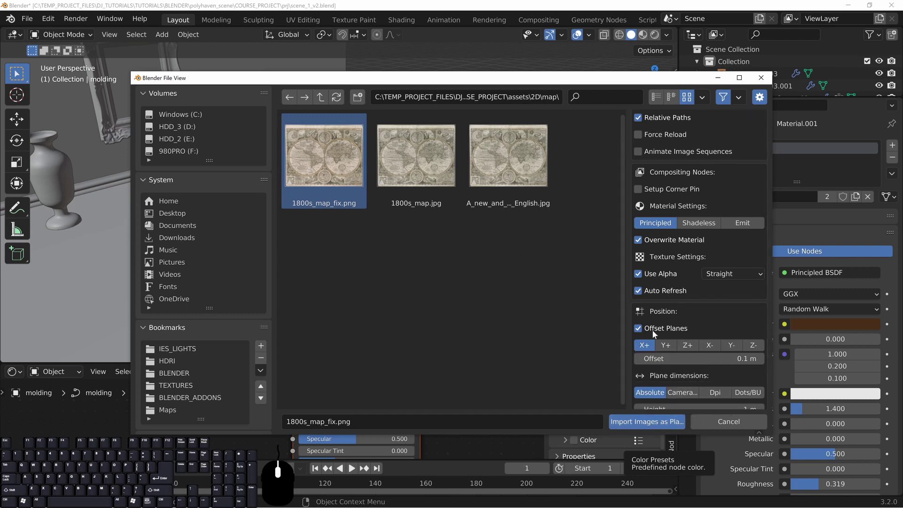
pyautogui.scroll(2, 658, 301)
pyautogui.click(647, 421)
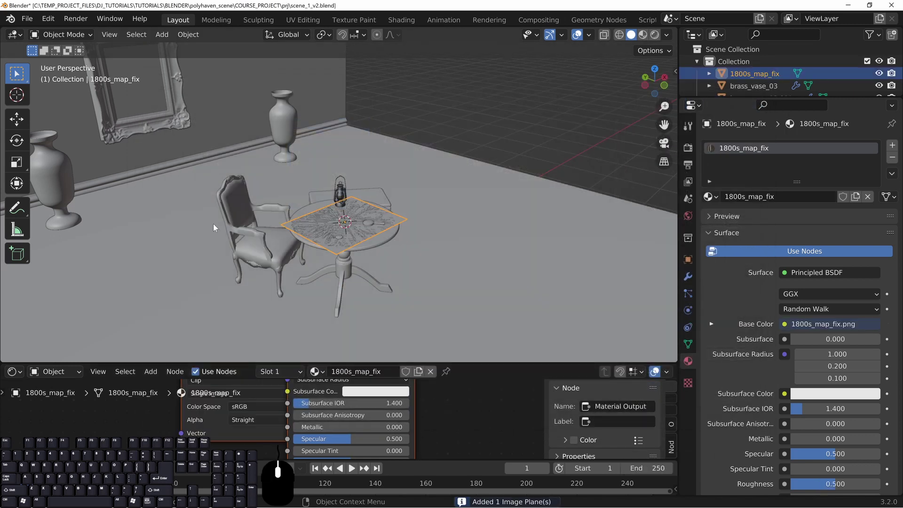
# Raise the map plane very slightly along Z so it lies just above the tabletop, and deselect it.
pyautogui.moveTo(417, 234)
pyautogui.mouseDown(button='middle')
pyautogui.moveTo(352, 271)
pyautogui.moveTo(414, 224)
pyautogui.mouseUp(button='middle')
pyautogui.scroll(4, 414, 223)
pyautogui.scroll(7, 410, 221)
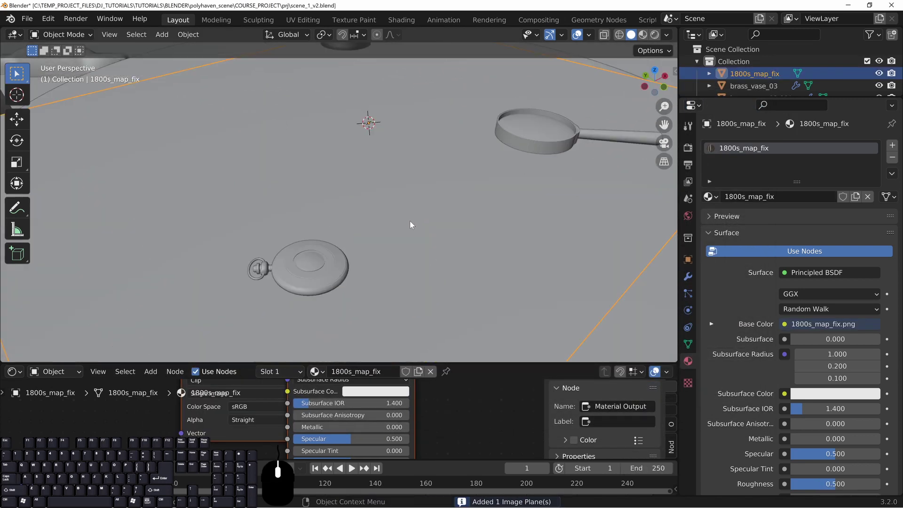
pyautogui.scroll(-7, 411, 219)
pyautogui.scroll(3, 419, 162)
pyautogui.moveTo(369, 184); pyautogui.dragTo(396, 168, button='middle')
pyautogui.keyDown('shift'); pyautogui.moveTo(485, 70); pyautogui.dragTo(449, 164, button='middle'); pyautogui.keyUp('shift')
pyautogui.moveTo(346, 181); pyautogui.dragTo(303, 199, button='middle')
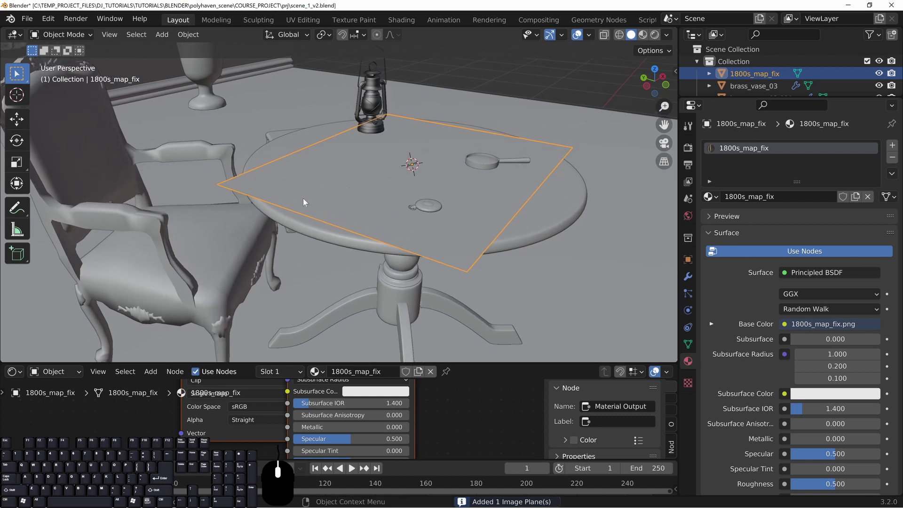
pyautogui.keyDown('shift'); pyautogui.moveTo(422, 178); pyautogui.dragTo(437, 182, button='middle'); pyautogui.keyUp('shift')
pyautogui.press('g')
pyautogui.press('z')
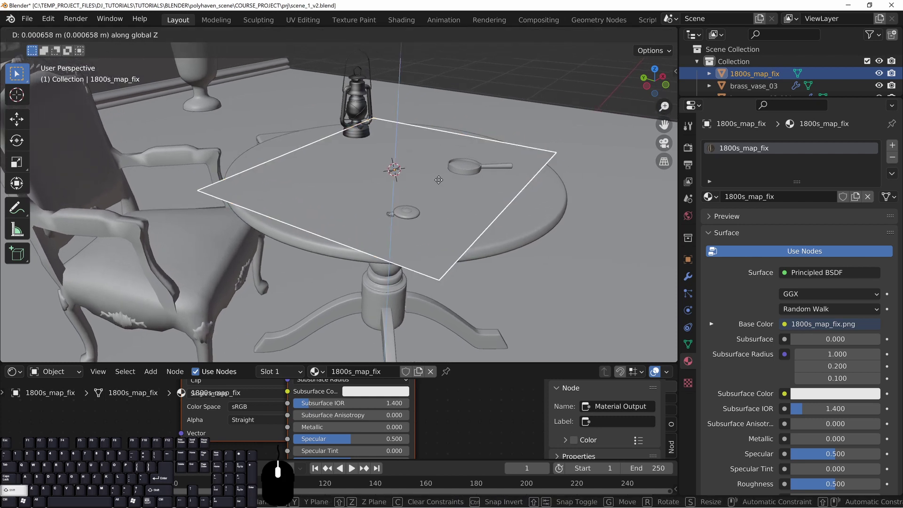
pyautogui.click(441, 181)
pyautogui.hotkey('alt', 'a')
# Scale the map plane down uniformly to fit within the round tabletop and apply its scale.
pyautogui.moveTo(507, 187); pyautogui.dragTo(389, 201, button='middle')
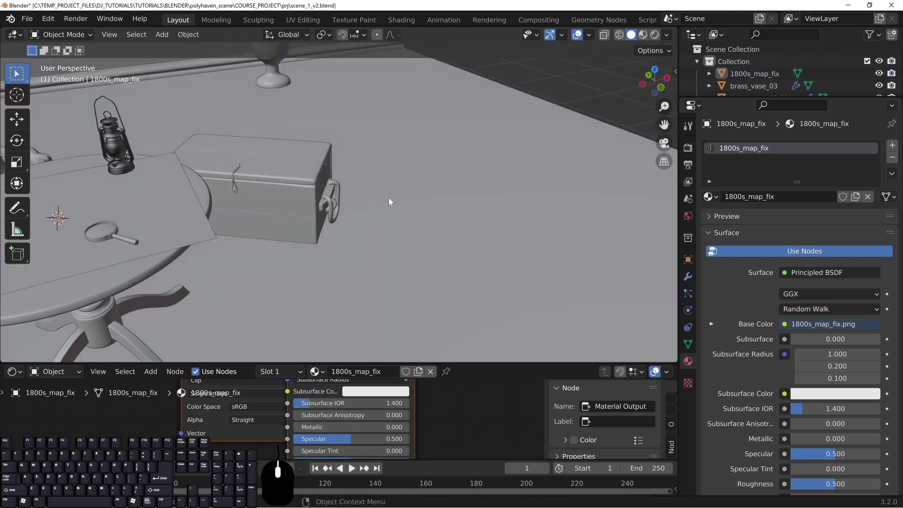
pyautogui.moveTo(288, 179); pyautogui.dragTo(502, 165, button='middle')
pyautogui.click(329, 184)
pyautogui.press('s')
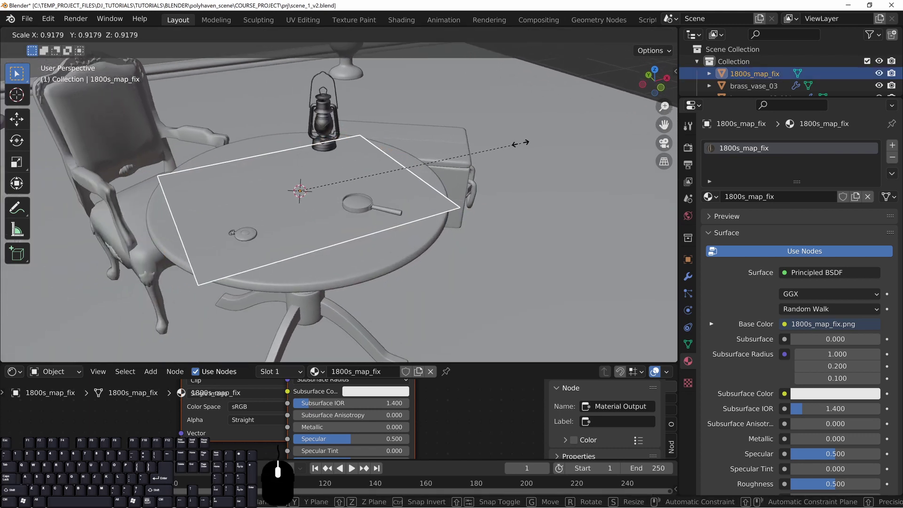
pyautogui.click(490, 152)
pyautogui.hotkey('ctrl', 'a')
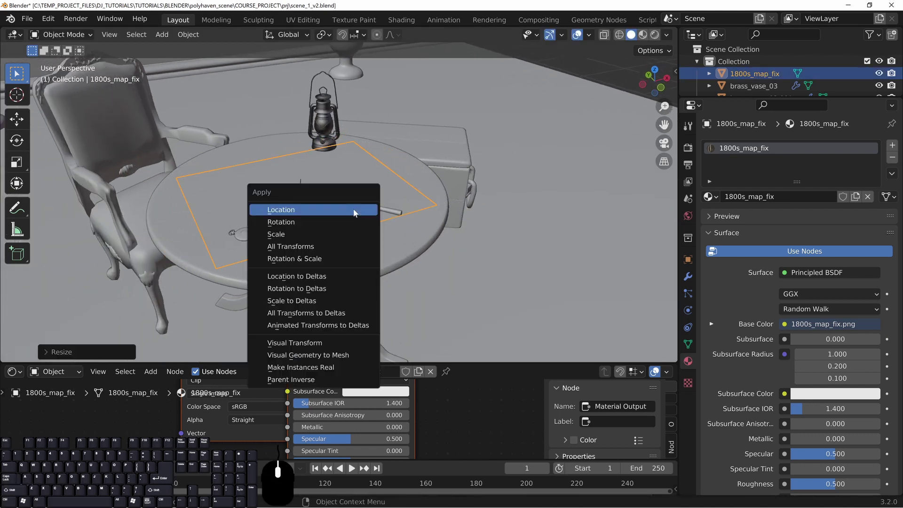
pyautogui.click(273, 236)
# Check the map in Rendered shading with nothing selected and set the viewport to Material Preview shading.
pyautogui.press('z')
pyautogui.click(329, 147)
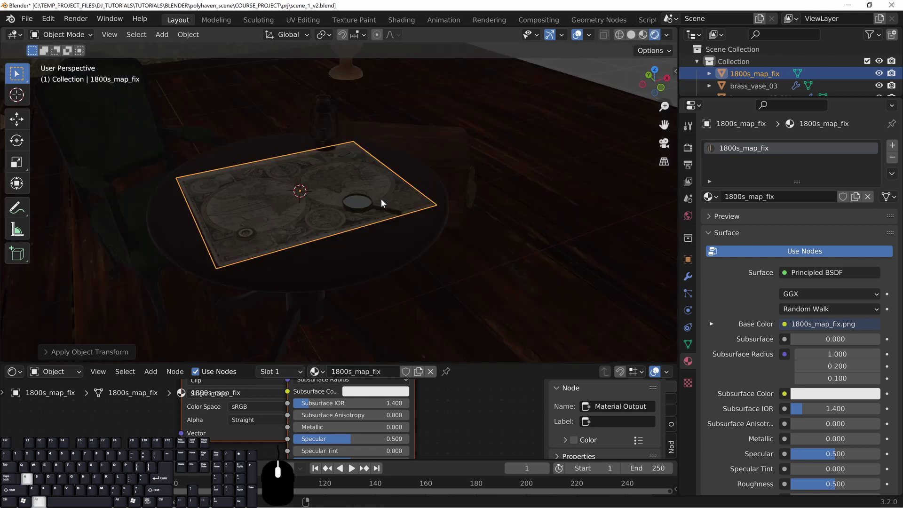
pyautogui.hotkey('alt', 'a')
pyautogui.moveTo(356, 217); pyautogui.dragTo(374, 218, button='middle')
pyautogui.keyDown('shift'); pyautogui.moveTo(481, 132); pyautogui.dragTo(450, 166, button='middle'); pyautogui.keyUp('shift')
pyautogui.press('z')
pyautogui.click(456, 244)
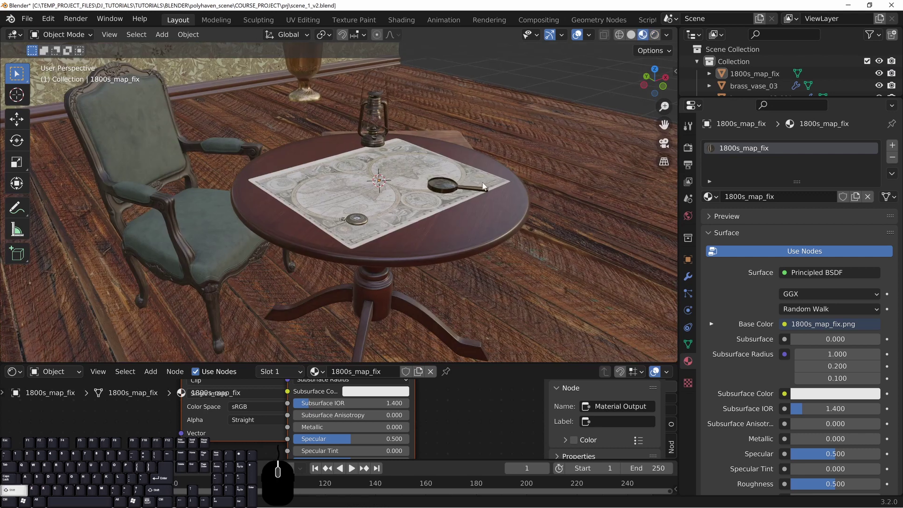
# Examine the map on the tabletop up close, including the pocket watch and magnifying glass lying on it.
pyautogui.scroll(4, 393, 217)
pyautogui.moveTo(380, 248); pyautogui.dragTo(389, 248, button='middle')
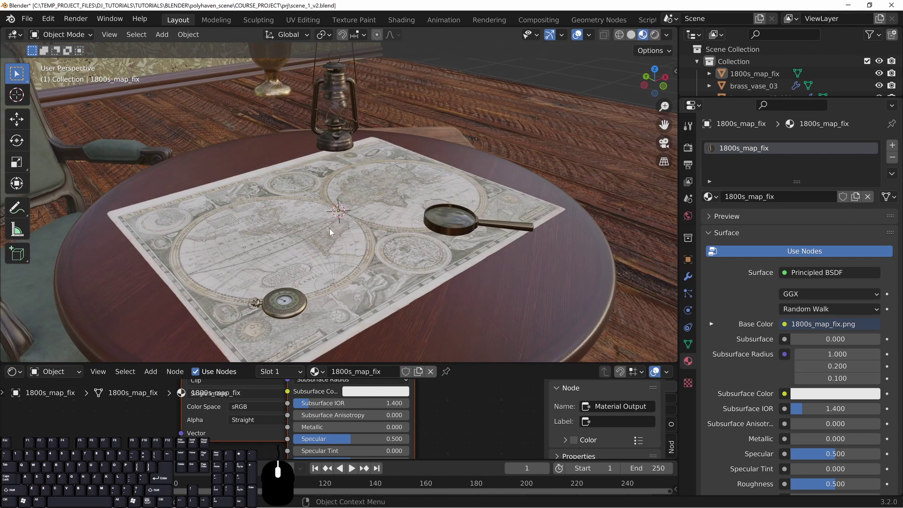
pyautogui.keyDown('shift'); pyautogui.moveTo(286, 261); pyautogui.dragTo(301, 225, button='middle'); pyautogui.keyUp('shift')
pyautogui.scroll(5, 294, 267)
pyautogui.keyDown('shift'); pyautogui.moveTo(301, 287); pyautogui.dragTo(338, 259, button='middle'); pyautogui.keyUp('shift')
pyautogui.scroll(-5, 338, 259)
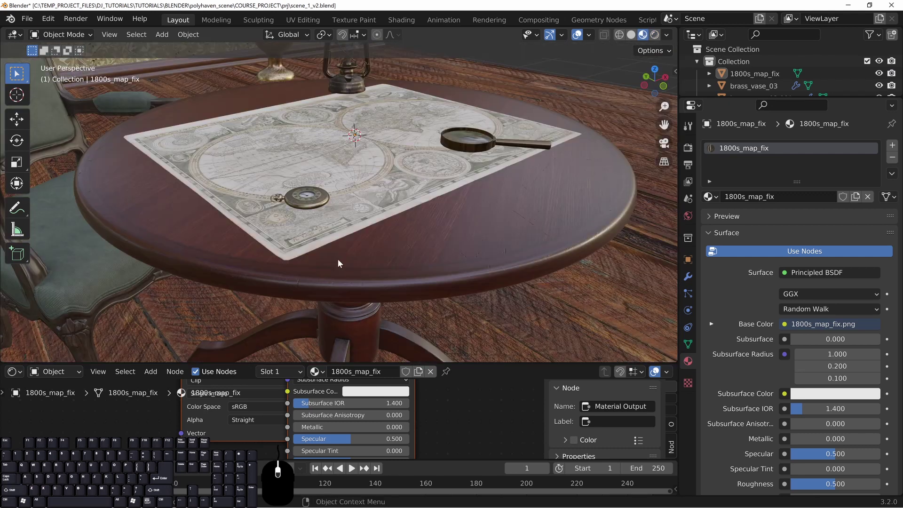
pyautogui.moveTo(166, 185); pyautogui.dragTo(165, 176, button='middle')
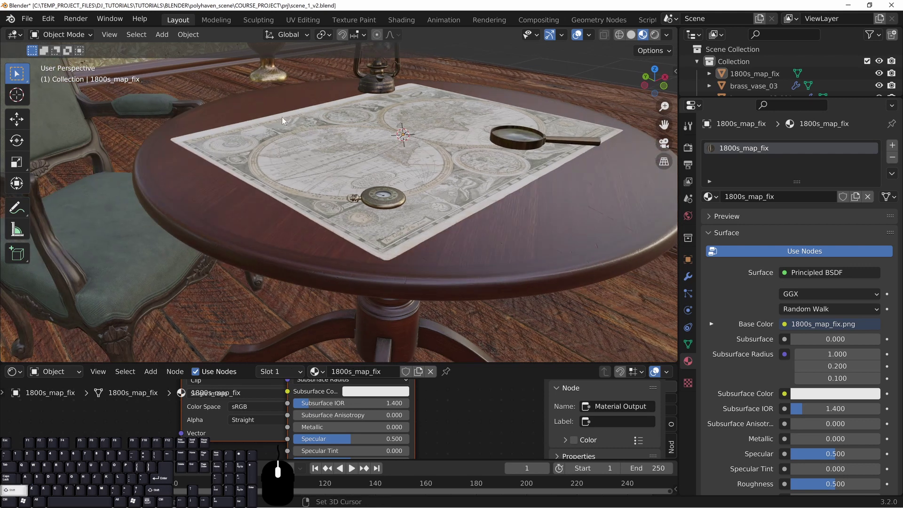
pyautogui.keyDown('shift'); pyautogui.moveTo(281, 117); pyautogui.dragTo(259, 151, button='middle'); pyautogui.keyUp('shift')
pyautogui.moveTo(316, 202); pyautogui.dragTo(306, 181, button='middle')
pyautogui.keyDown('shift'); pyautogui.moveTo(340, 100); pyautogui.dragTo(350, 204, button='middle'); pyautogui.keyUp('shift')
# Add a Solidify modifier to the map plane on the table.
pyautogui.click(374, 140)
pyautogui.click(688, 277)
pyautogui.click(753, 145)
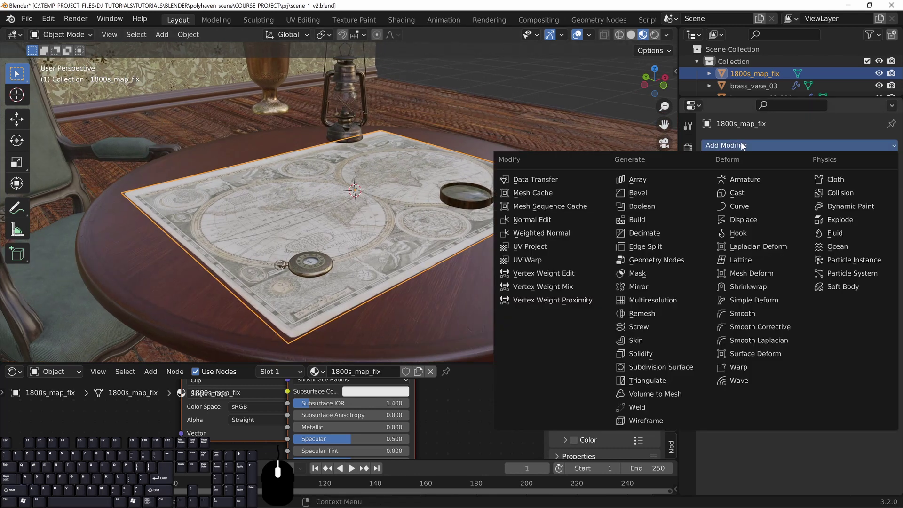
pyautogui.click(645, 352)
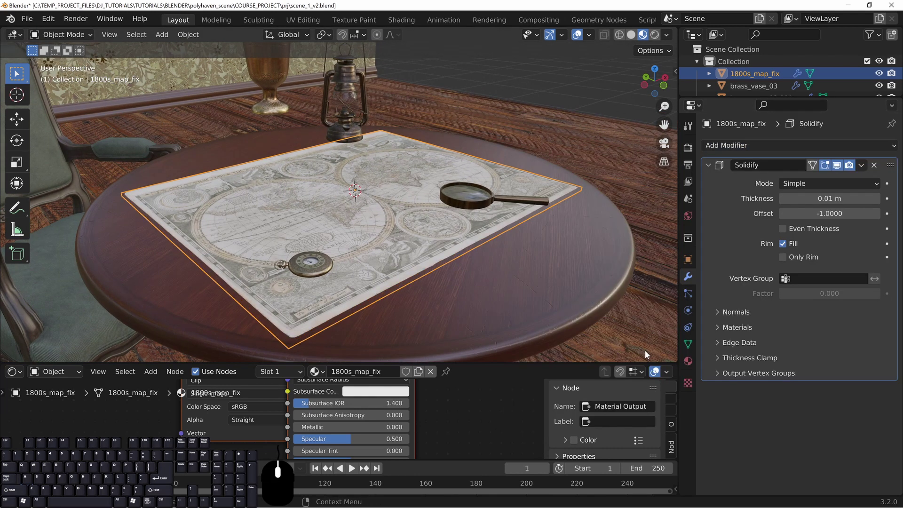
# Isolate the map in local view and examine its thickened edges and corners from the side and above.
pyautogui.moveTo(389, 267); pyautogui.dragTo(406, 256, button='middle')
pyautogui.press('KP_Divide')
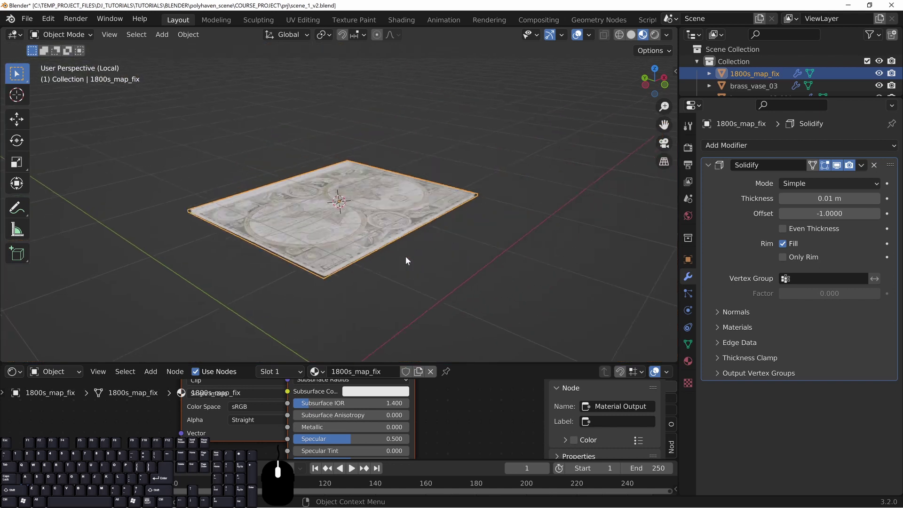
pyautogui.moveTo(354, 226); pyautogui.dragTo(361, 204, button='middle')
pyautogui.scroll(1, 388, 248)
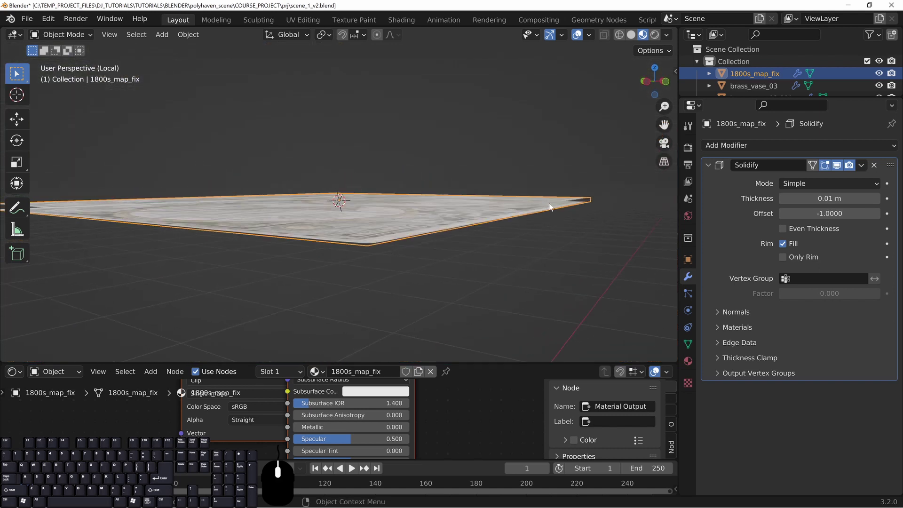
pyautogui.moveTo(285, 232); pyautogui.dragTo(202, 232, button='middle')
pyautogui.keyDown('shift'); pyautogui.moveTo(202, 232); pyautogui.dragTo(419, 233, button='middle'); pyautogui.keyUp('shift')
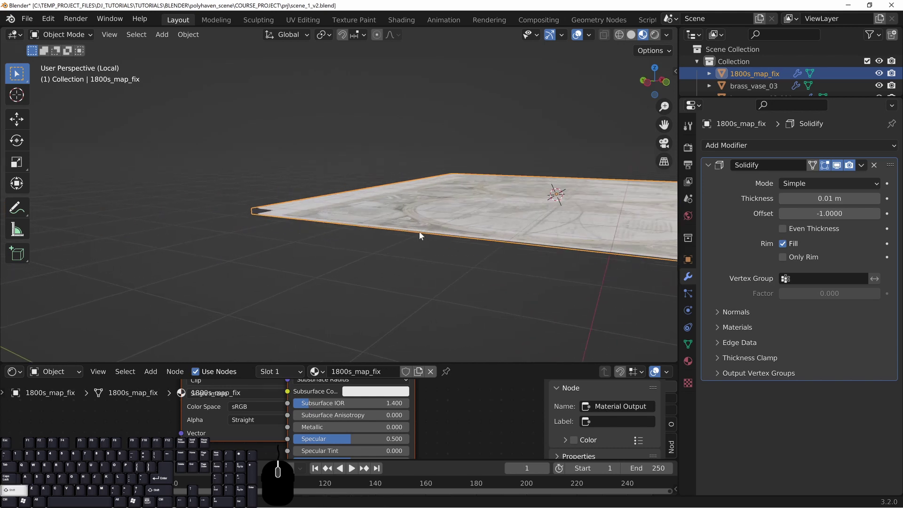
pyautogui.scroll(2, 284, 231)
pyautogui.moveTo(284, 234); pyautogui.dragTo(228, 258, button='middle')
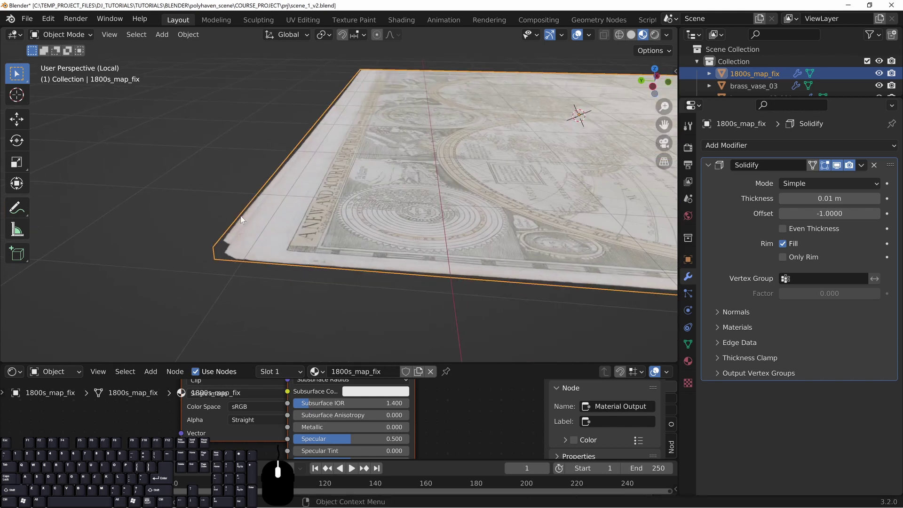
pyautogui.moveTo(389, 243); pyautogui.dragTo(264, 177, button='middle')
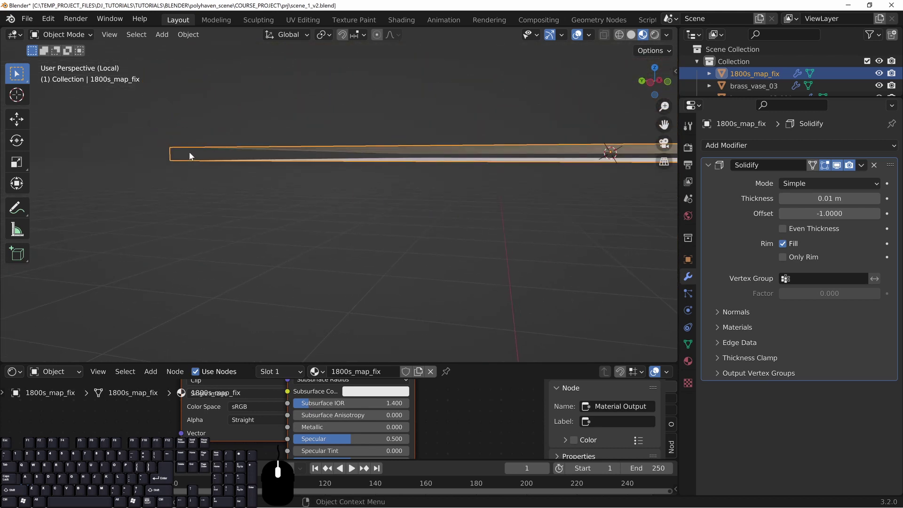
pyautogui.moveTo(189, 151); pyautogui.dragTo(171, 173, button='middle')
pyautogui.moveTo(219, 187); pyautogui.dragTo(182, 194, button='middle')
pyautogui.scroll(4, 211, 132)
pyautogui.moveTo(211, 132); pyautogui.dragTo(238, 156, button='middle')
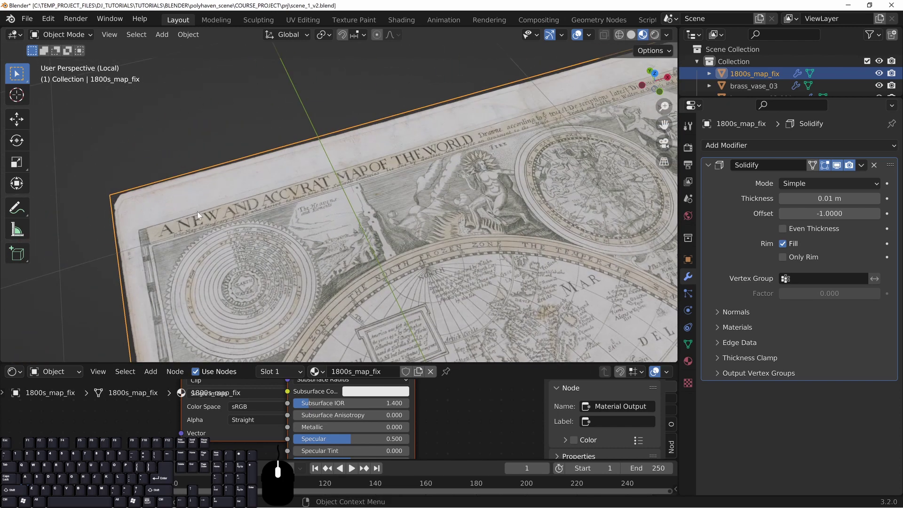
# Select the four corner vertices of the map plane in Edit Mode.
pyautogui.press('Tab')
pyautogui.keyDown('shift'); pyautogui.moveTo(165, 236); pyautogui.dragTo(341, 212, button='middle'); pyautogui.keyUp('shift')
pyautogui.press('1')
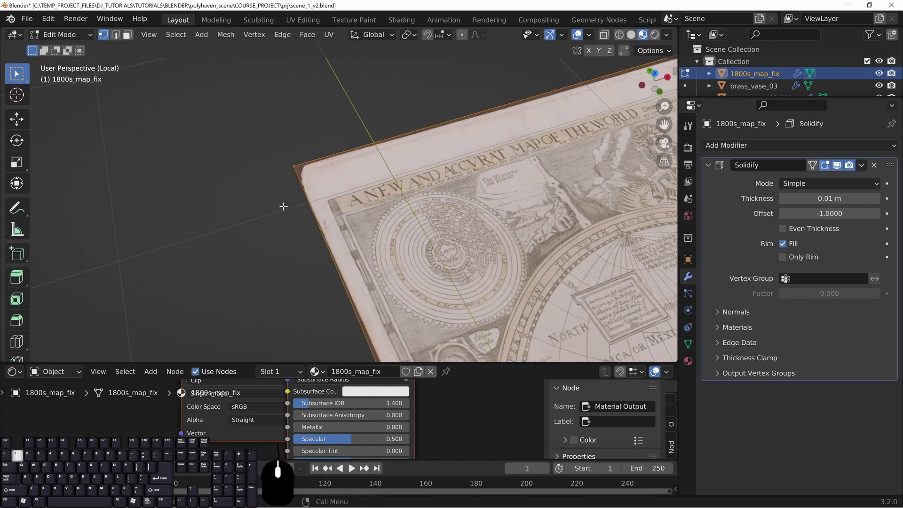
pyautogui.moveTo(282, 205); pyautogui.dragTo(353, 220, button='middle')
pyautogui.click(299, 221)
pyautogui.scroll(-7, 387, 221)
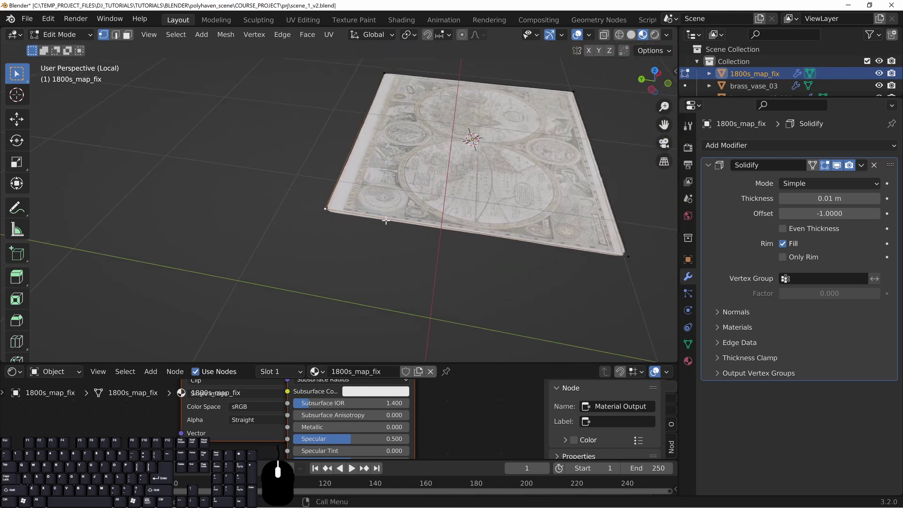
pyautogui.scroll(2, 408, 196)
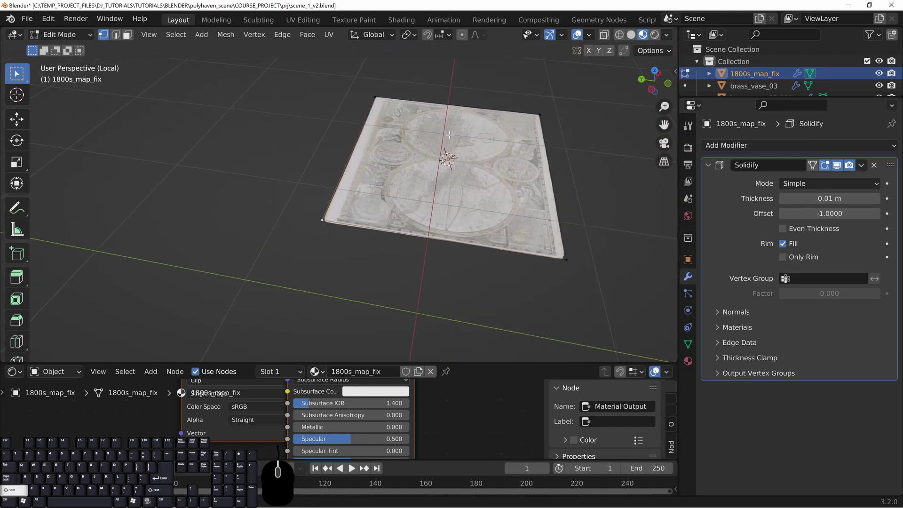
pyautogui.keyDown('shift'); pyautogui.moveTo(399, 100); pyautogui.dragTo(356, 147, button='middle'); pyautogui.keyUp('shift')
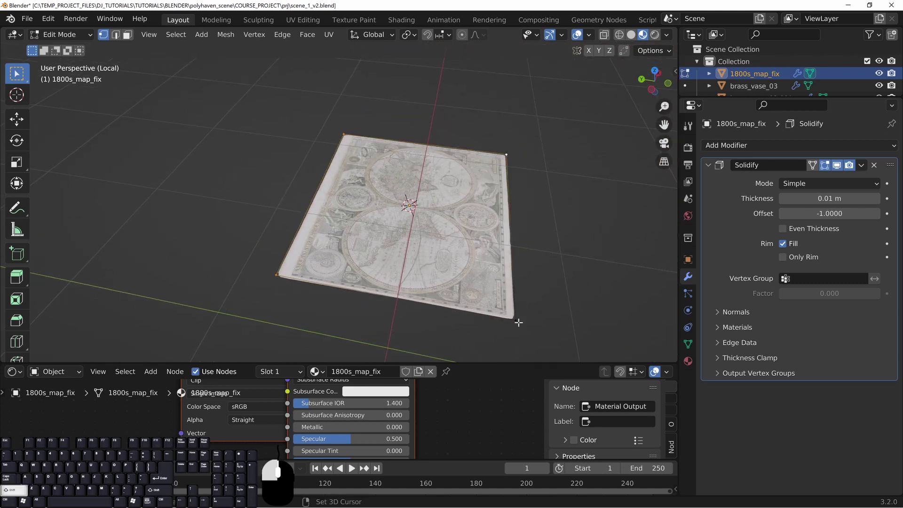
pyautogui.keyDown('shift'); pyautogui.click(519, 323); pyautogui.keyUp('shift')
pyautogui.keyDown('shift'); pyautogui.moveTo(547, 283); pyautogui.dragTo(530, 273, button='middle'); pyautogui.keyUp('shift')
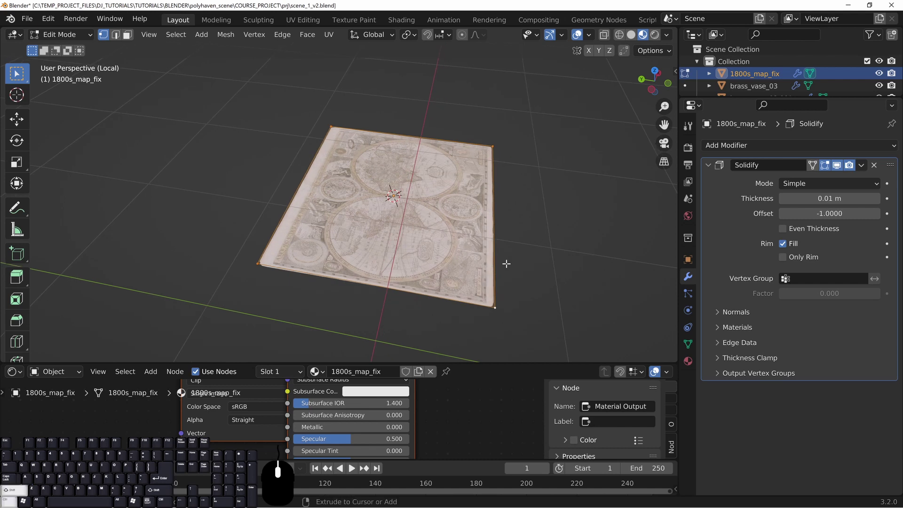
pyautogui.hotkey('ctrl', 'shift', 'b')
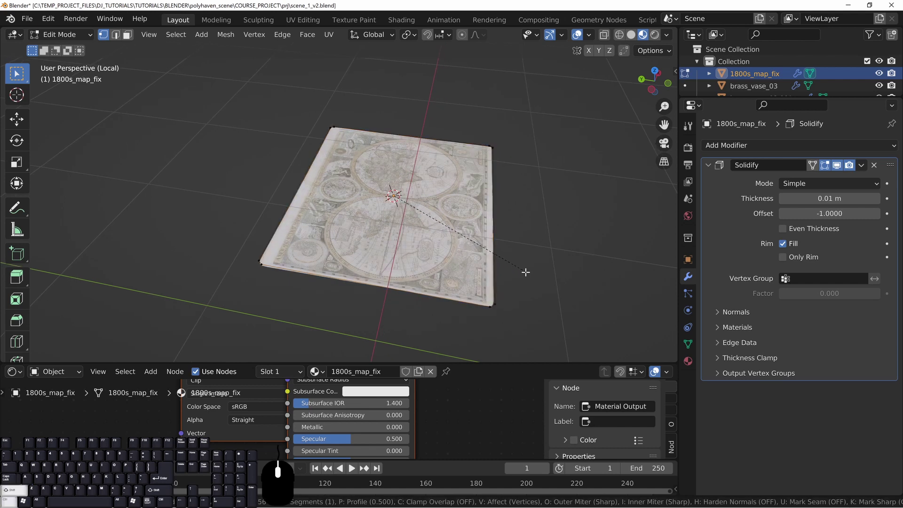
pyautogui.scroll(1, 529, 275)
pyautogui.rightClick(529, 276)
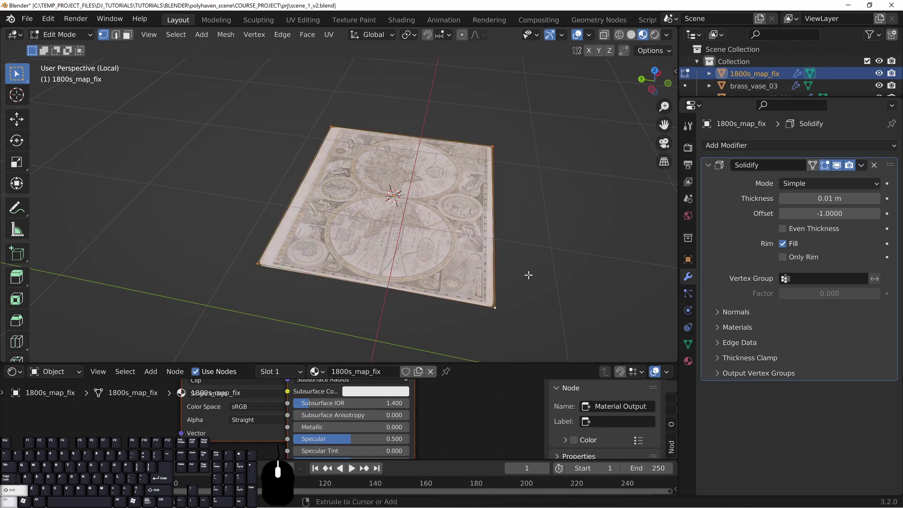
# Round the map's four selected corner vertices with a small vertex bevel of three segments.
pyautogui.keyDown('shift'); pyautogui.moveTo(325, 276); pyautogui.dragTo(387, 242, button='middle'); pyautogui.keyUp('shift')
pyautogui.scroll(6, 388, 241)
pyautogui.keyDown('shift'); pyautogui.moveTo(339, 269); pyautogui.dragTo(390, 237, button='middle'); pyautogui.keyUp('shift')
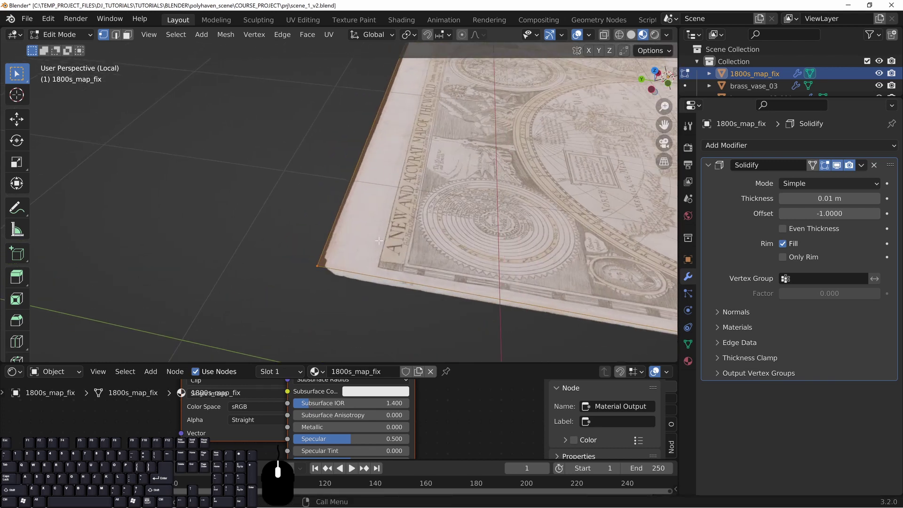
pyautogui.hotkey('ctrl', 'shift', 'b')
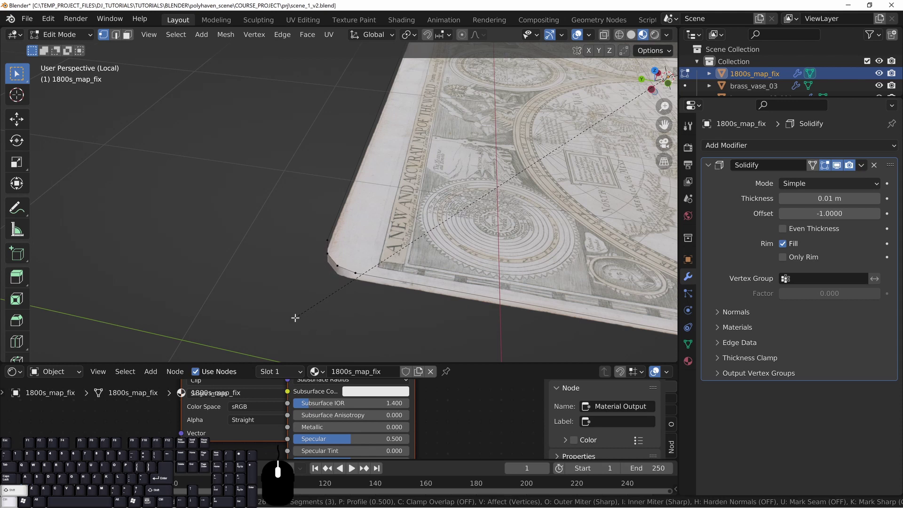
pyautogui.click(328, 316)
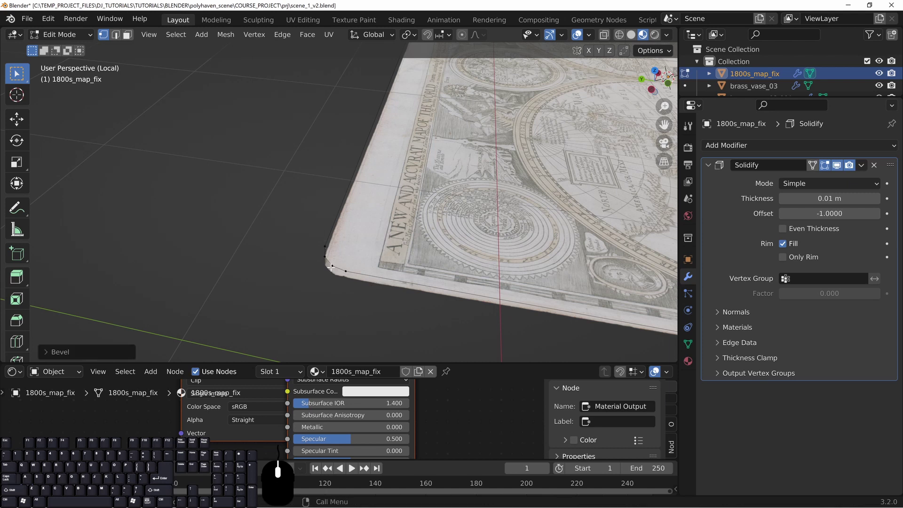
# Open the UV Editing workspace and scale all of the map's UVs down to about 0.98.
pyautogui.click(309, 21)
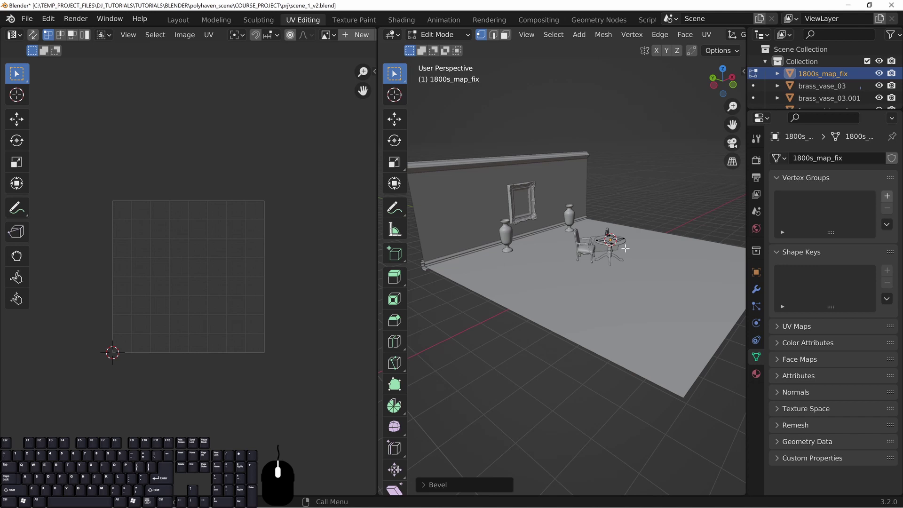
pyautogui.press('a')
pyautogui.scroll(-9, 311, 259)
pyautogui.scroll(4, 631, 257)
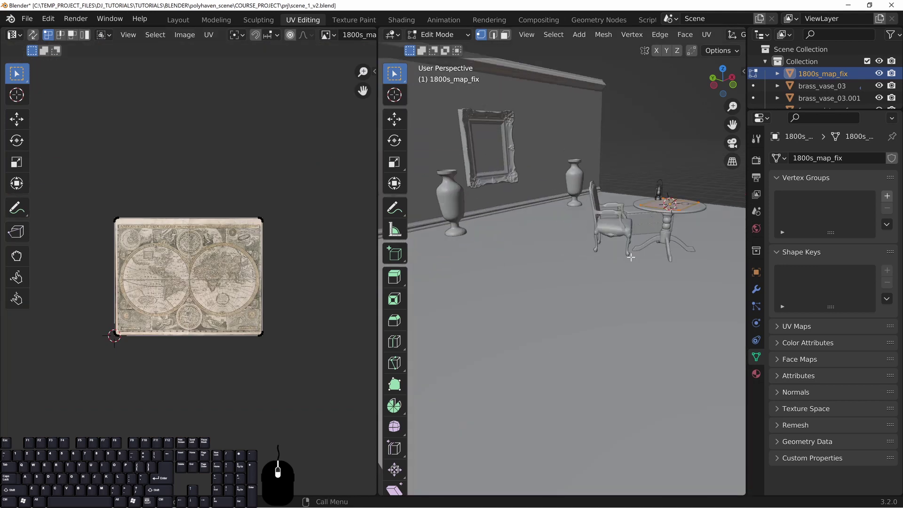
pyautogui.scroll(3, 631, 257)
pyautogui.scroll(3, 614, 268)
pyautogui.keyDown('shift'); pyautogui.moveTo(702, 186); pyautogui.dragTo(605, 314, button='middle'); pyautogui.keyUp('shift')
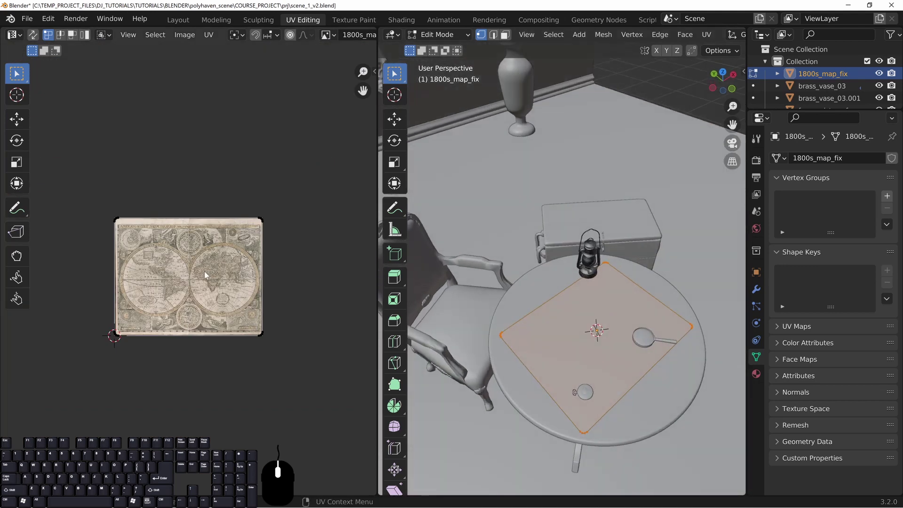
pyautogui.scroll(4, 204, 271)
pyautogui.press('a')
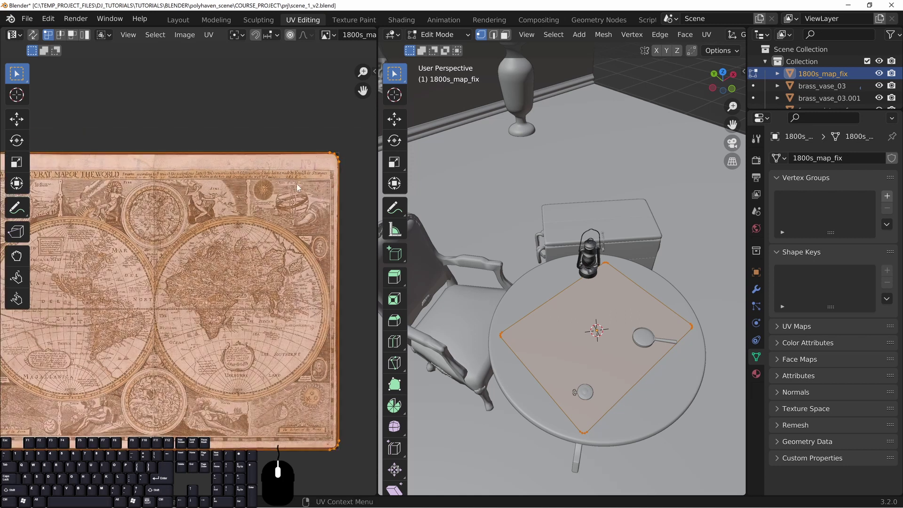
pyautogui.press('s')
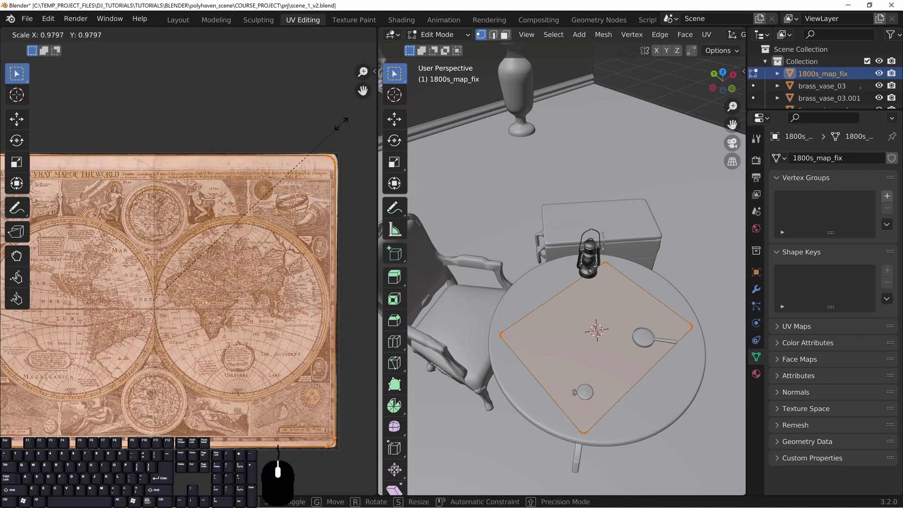
pyautogui.click(342, 124)
# Leave Edit Mode, go back to the Layout workspace and examine the rounded corners of the isolated map.
pyautogui.moveTo(615, 340); pyautogui.dragTo(635, 288, button='middle')
pyautogui.press('Tab')
pyautogui.scroll(6, 628, 293)
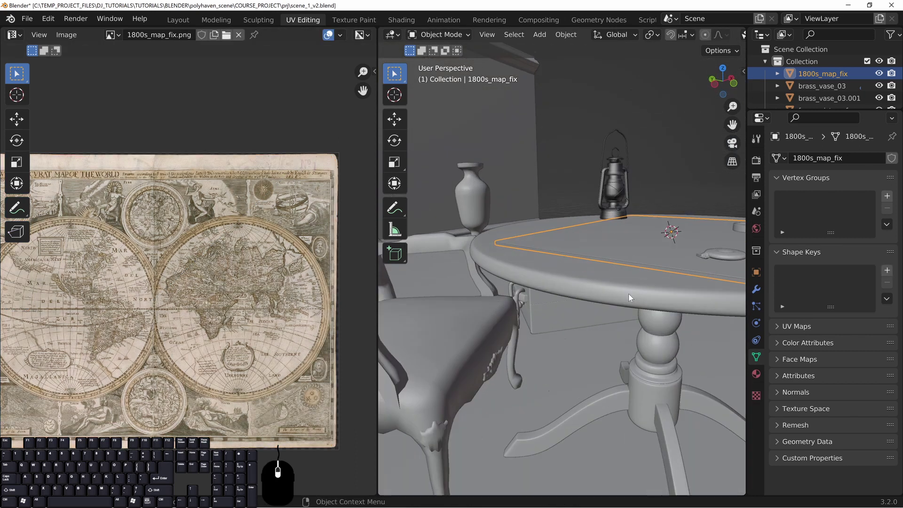
pyautogui.keyDown('shift'); pyautogui.moveTo(546, 230); pyautogui.dragTo(588, 249, button='middle'); pyautogui.keyUp('shift')
pyautogui.press('z')
pyautogui.click(670, 252)
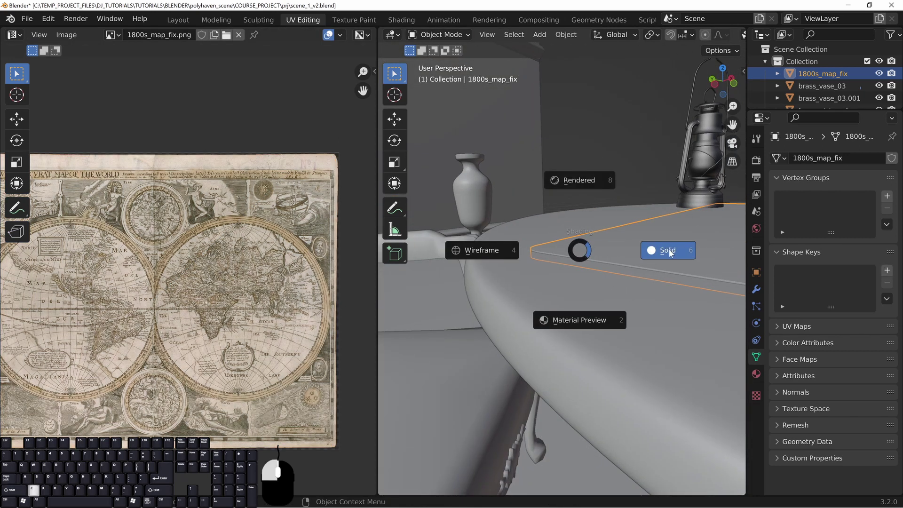
pyautogui.click(179, 19)
pyautogui.moveTo(418, 283); pyautogui.dragTo(410, 225, button='middle')
pyautogui.moveTo(316, 198); pyautogui.dragTo(334, 264, button='middle')
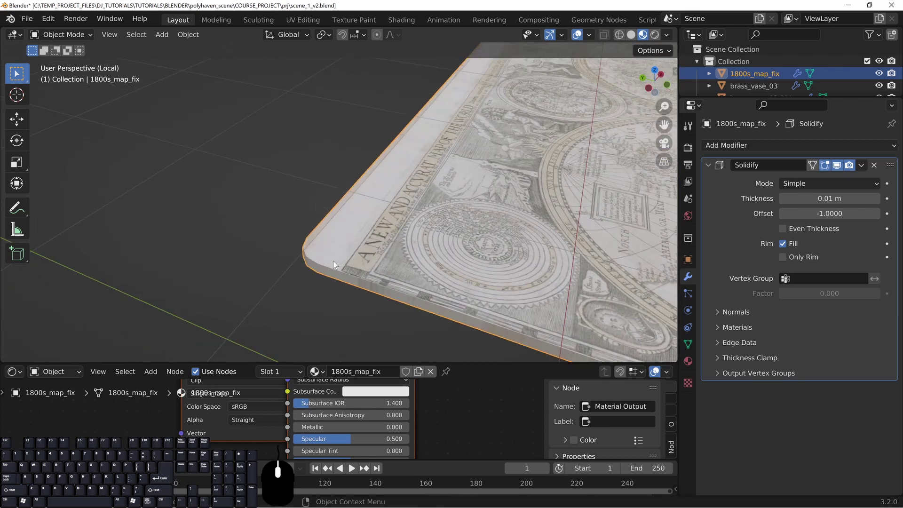
pyautogui.scroll(-5, 468, 240)
pyautogui.keyDown('shift'); pyautogui.moveTo(549, 217); pyautogui.dragTo(454, 259, button='middle'); pyautogui.keyUp('shift')
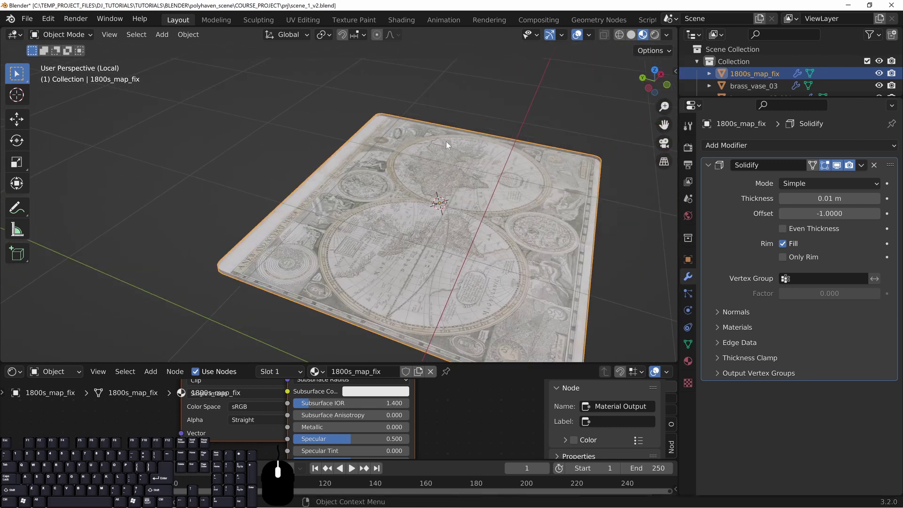
# Try disconnecting the image texture from the Principled BSDF's Alpha input in the map material, and check the map's edges from several angles.
pyautogui.moveTo(336, 361); pyautogui.dragTo(371, 118)
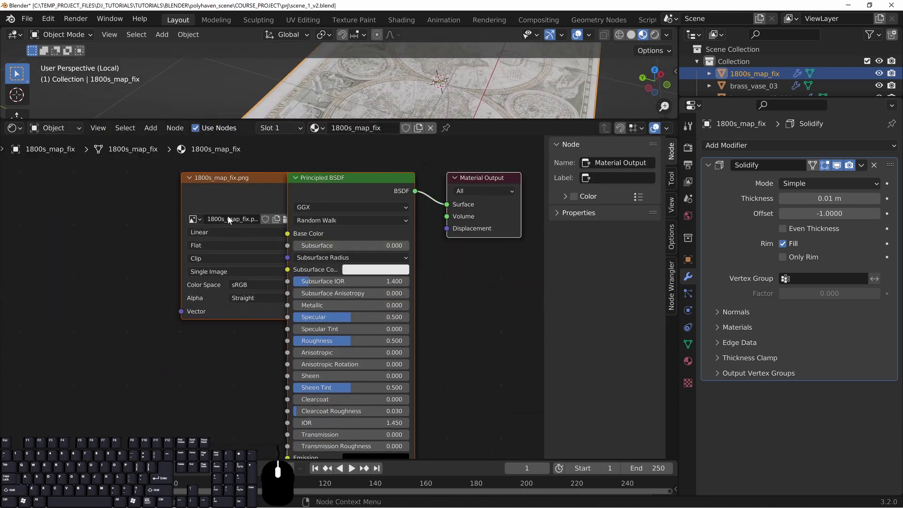
pyautogui.moveTo(214, 182); pyautogui.dragTo(43, 180)
pyautogui.moveTo(208, 289); pyautogui.dragTo(244, 169, button='middle')
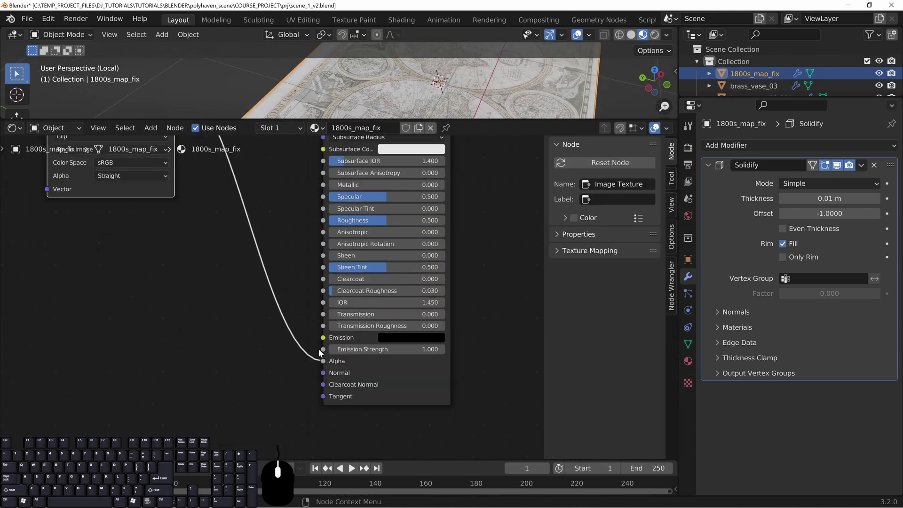
pyautogui.moveTo(322, 360); pyautogui.dragTo(266, 341)
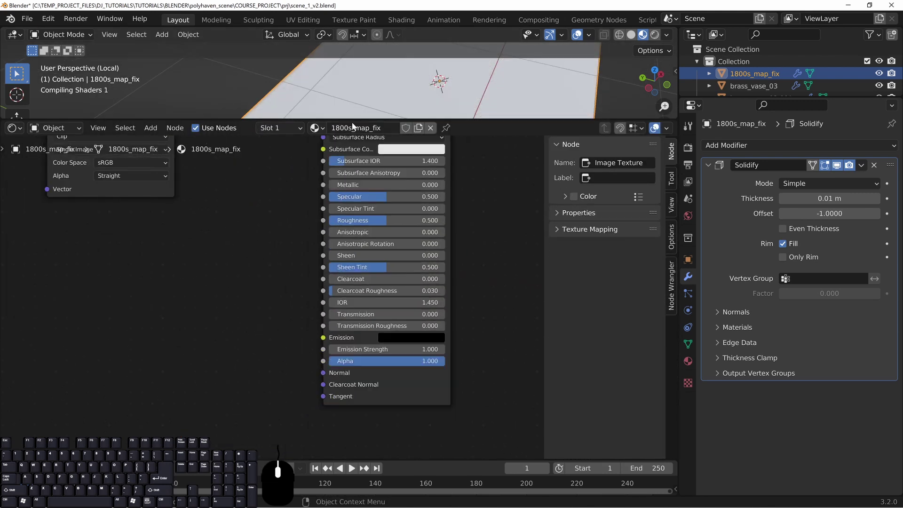
pyautogui.moveTo(353, 120); pyautogui.dragTo(353, 295)
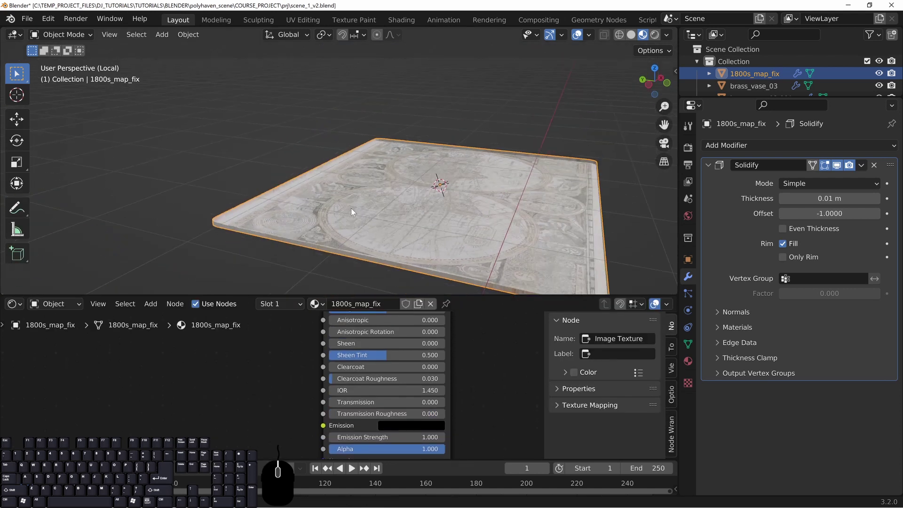
pyautogui.moveTo(495, 215); pyautogui.dragTo(472, 202, button='middle')
pyautogui.moveTo(628, 187); pyautogui.dragTo(612, 208, button='middle')
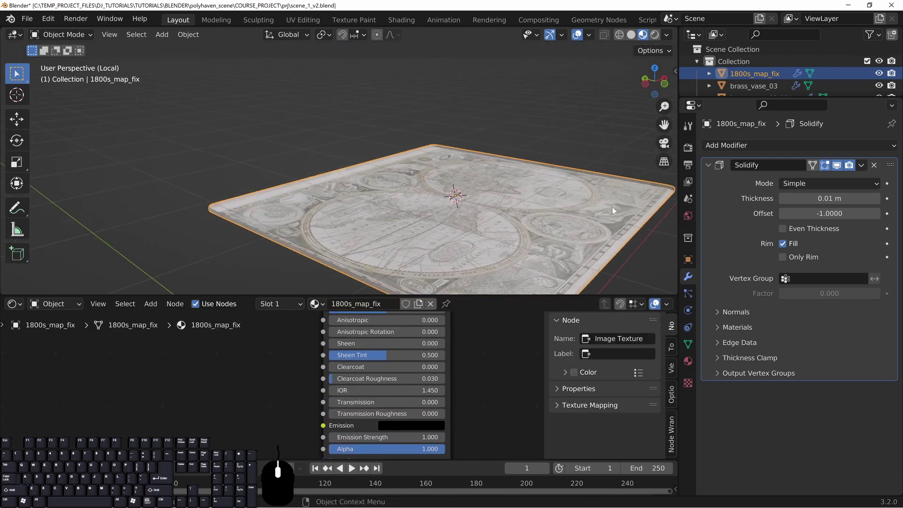
pyautogui.moveTo(418, 193); pyautogui.dragTo(484, 149, button='middle')
pyautogui.moveTo(368, 202); pyautogui.dragTo(375, 202, button='middle')
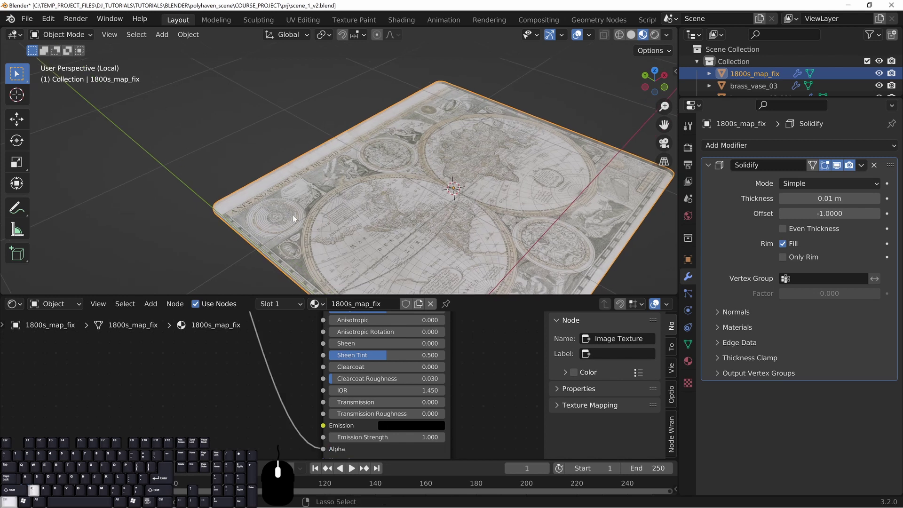
# Undo the Alpha disconnection, the UV scaling and the corner bevel on the map.
pyautogui.press('Tab')
pyautogui.hotkey('ctrl', 'z')
pyautogui.hotkey('ctrl', 'z')
pyautogui.hotkey('ctrl', 'z')
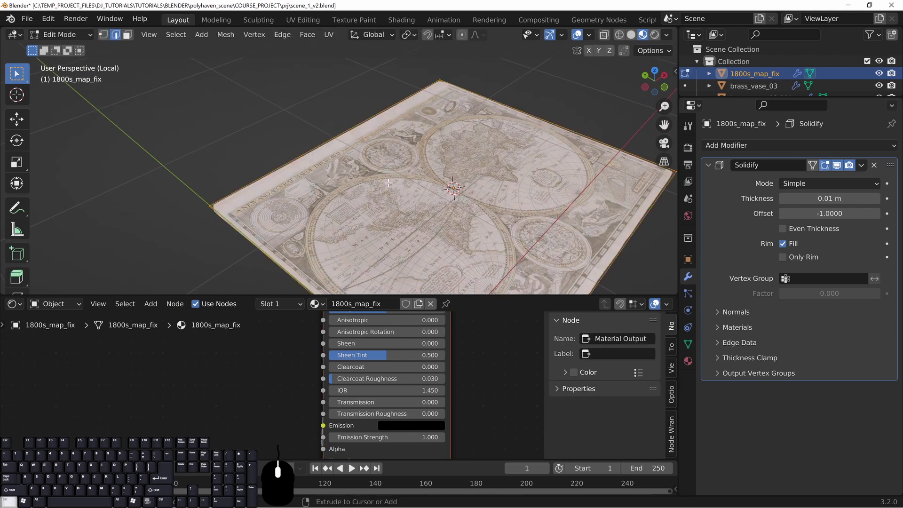
# Return to Object Mode, clear the selection and check the map from several angles.
pyautogui.press('Tab')
pyautogui.scroll(-2, 401, 216)
pyautogui.hotkey('alt', 'a')
pyautogui.moveTo(401, 217); pyautogui.dragTo(452, 201, button='middle')
pyautogui.scroll(-4, 426, 203)
pyautogui.press('Tab')
pyautogui.hotkey('alt', 'a')
pyautogui.moveTo(452, 238); pyautogui.dragTo(309, 223, button='middle')
pyautogui.moveTo(425, 225); pyautogui.dragTo(376, 192, button='middle')
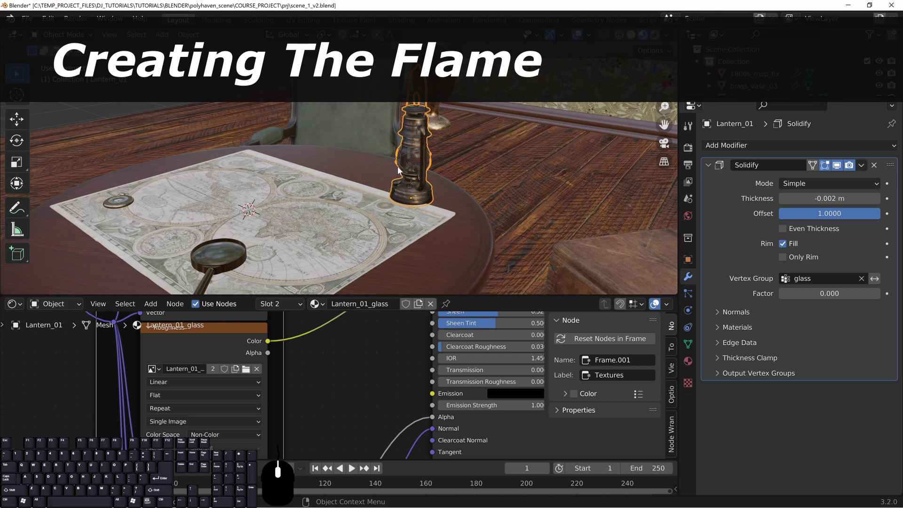
# Frame the lantern, set the viewport to Solid shading and examine the wick inside its glass.
pyautogui.press('KP_Decimal')
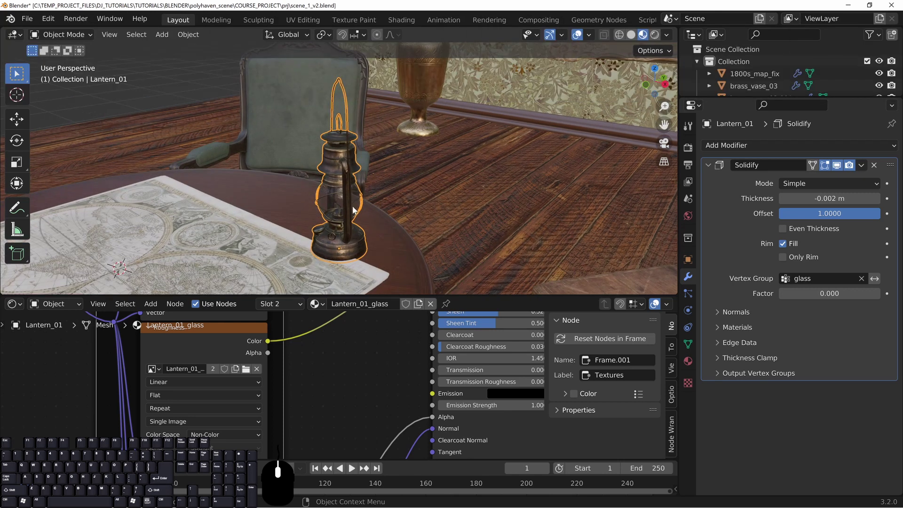
pyautogui.moveTo(332, 205)
pyautogui.mouseDown(button='middle')
pyautogui.moveTo(353, 193)
pyautogui.moveTo(358, 139)
pyautogui.moveTo(488, 125)
pyautogui.moveTo(379, 176)
pyautogui.mouseUp(button='middle')
pyautogui.scroll(3, 332, 217)
pyautogui.scroll(8, 388, 159)
pyautogui.press('z')
pyautogui.click(539, 181)
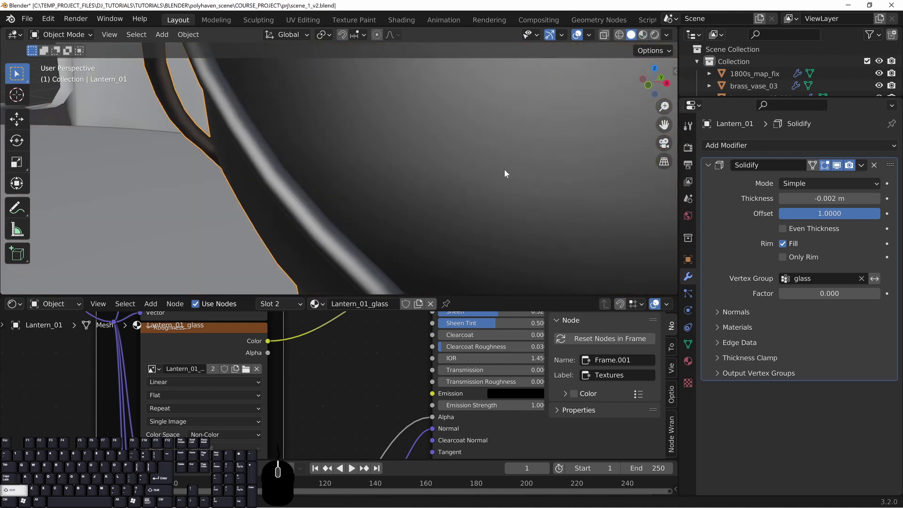
pyautogui.moveTo(504, 169); pyautogui.dragTo(439, 128, button='middle')
pyautogui.scroll(-3, 406, 200)
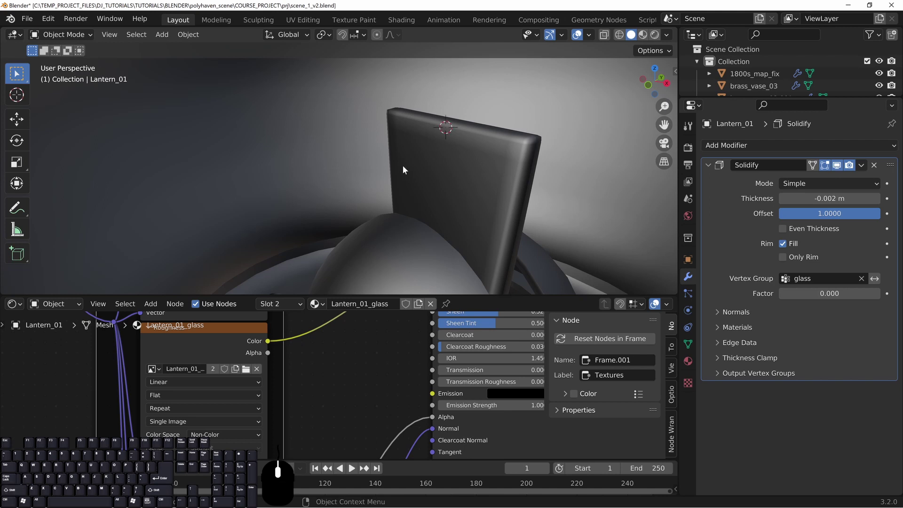
pyautogui.scroll(-5, 421, 152)
pyautogui.scroll(-4, 345, 192)
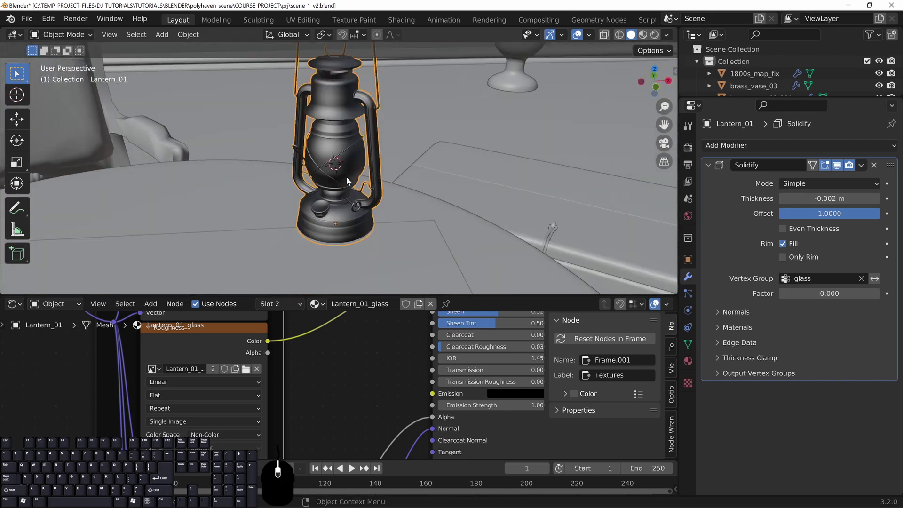
pyautogui.scroll(-6, 346, 177)
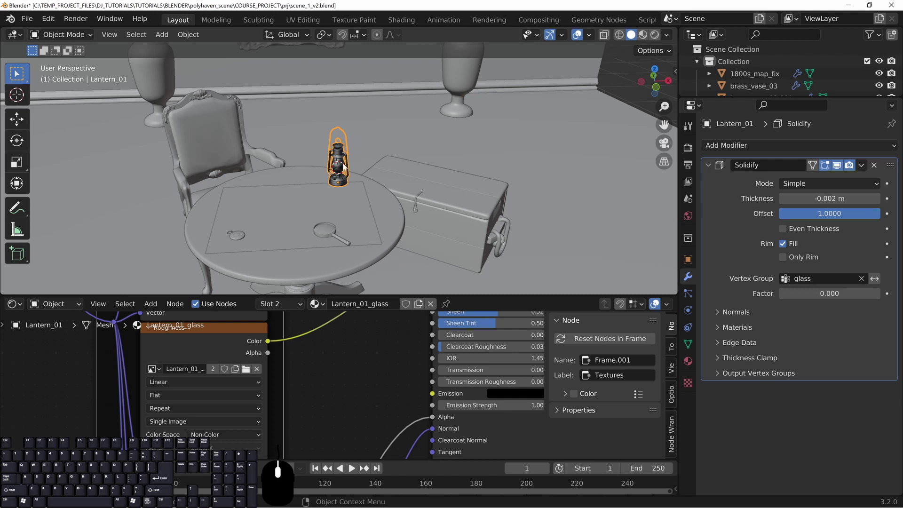
# Import Candle_burning_fix.png from the project's assets/2D/flame folder as an image plane with the Principled material setting.
pyautogui.click(24, 19)
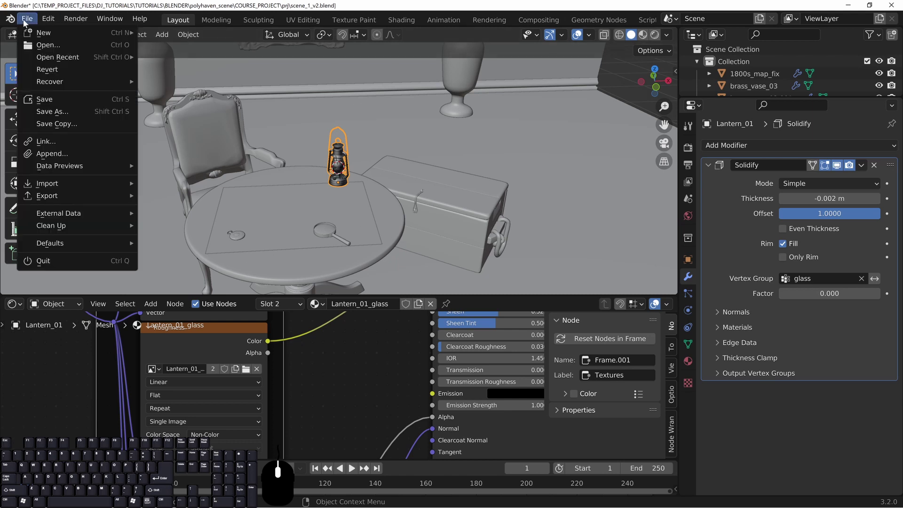
pyautogui.moveTo(59, 186)
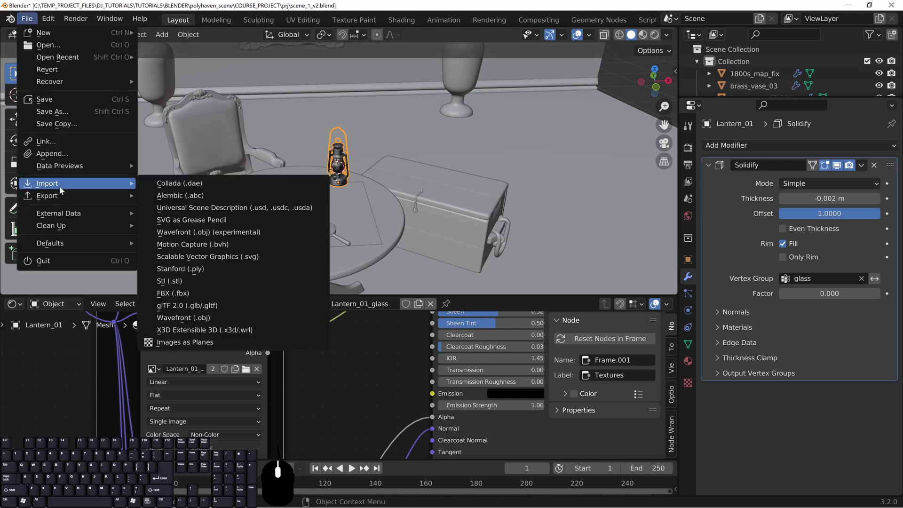
pyautogui.click(200, 347)
pyautogui.click(321, 97)
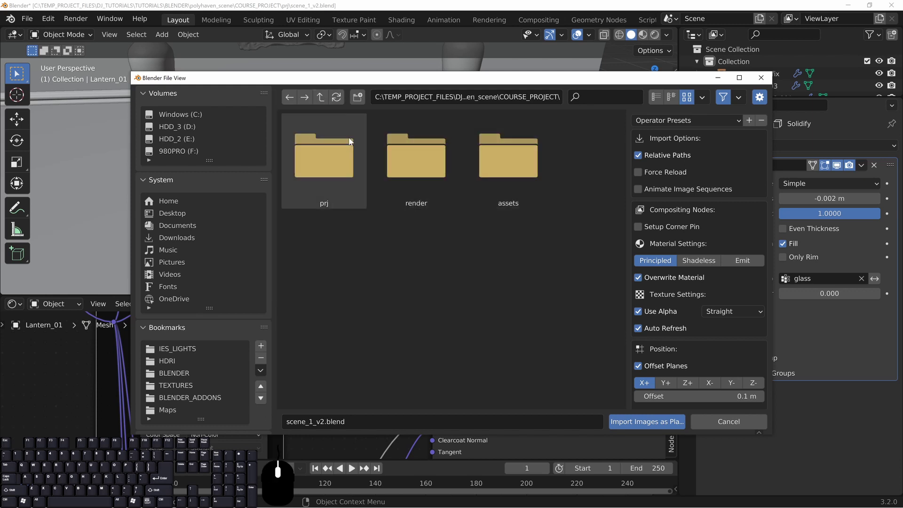
pyautogui.doubleClick(492, 143)
pyautogui.doubleClick(359, 163)
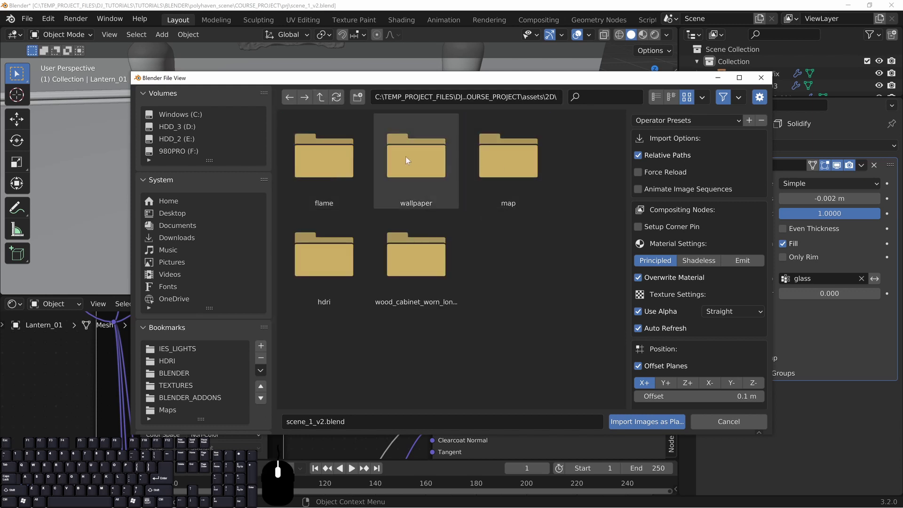
pyautogui.doubleClick(339, 165)
pyautogui.click(325, 146)
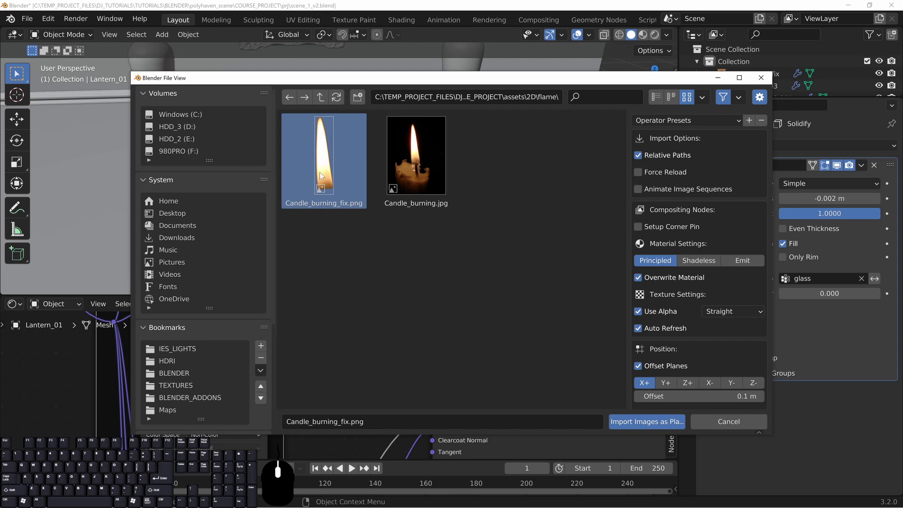
pyautogui.click(642, 422)
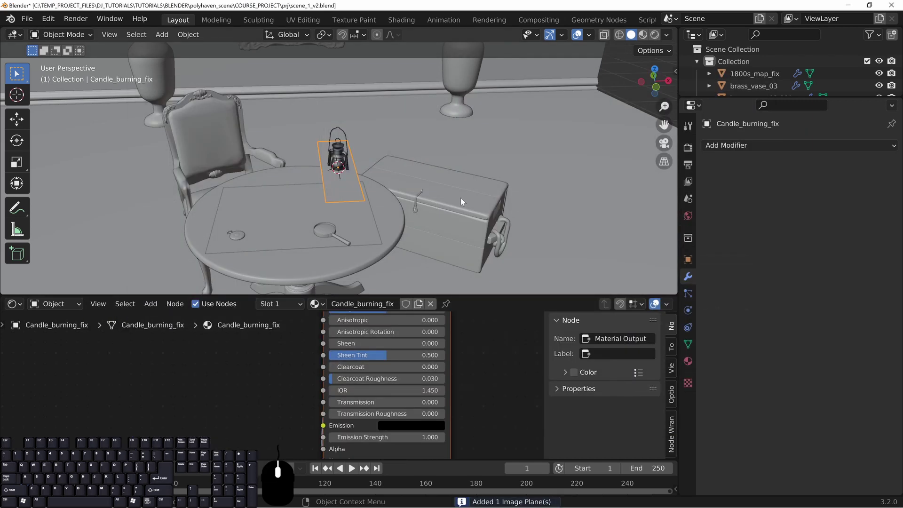
# Scale the candle image plane to about 0.106 and rotate it 90° about the global X axis so it stands inside the lantern.
pyautogui.moveTo(461, 197); pyautogui.dragTo(371, 199, button='middle')
pyautogui.scroll(6, 376, 188)
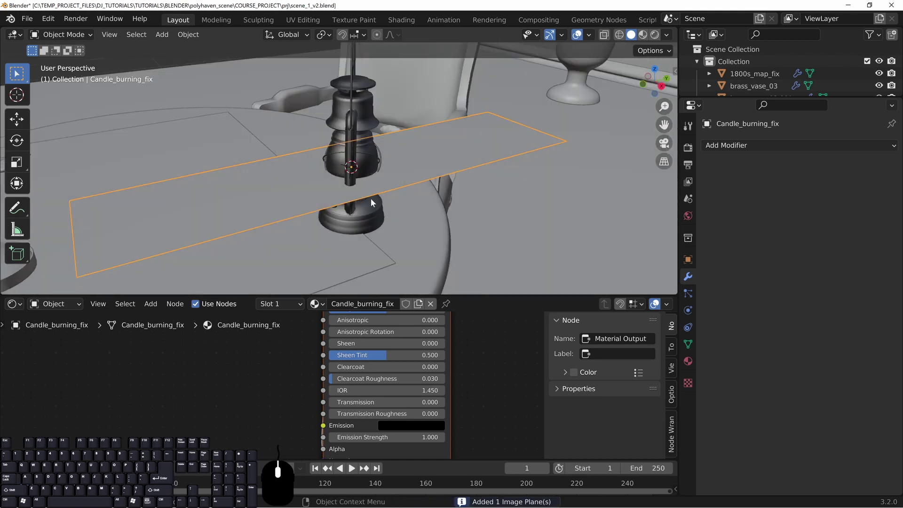
pyautogui.press('s')
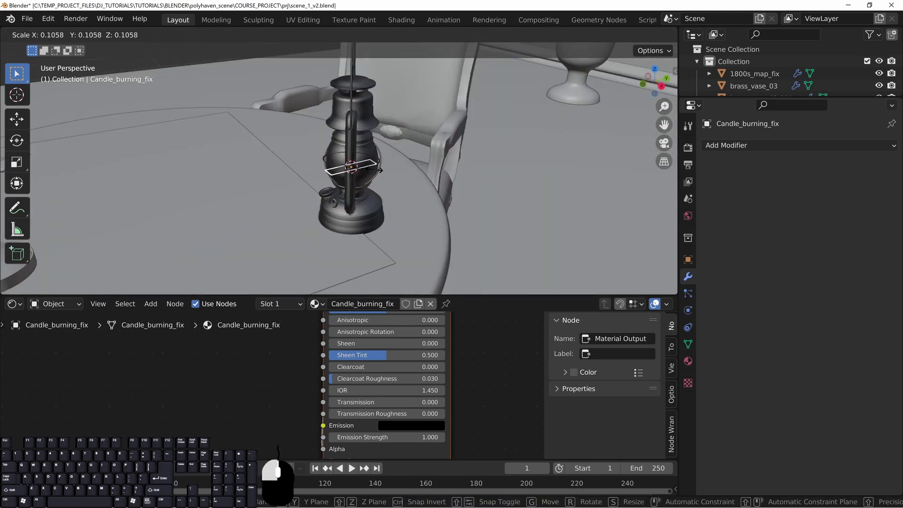
pyautogui.click(379, 170)
pyautogui.moveTo(405, 202); pyautogui.dragTo(451, 180, button='middle')
pyautogui.press('r')
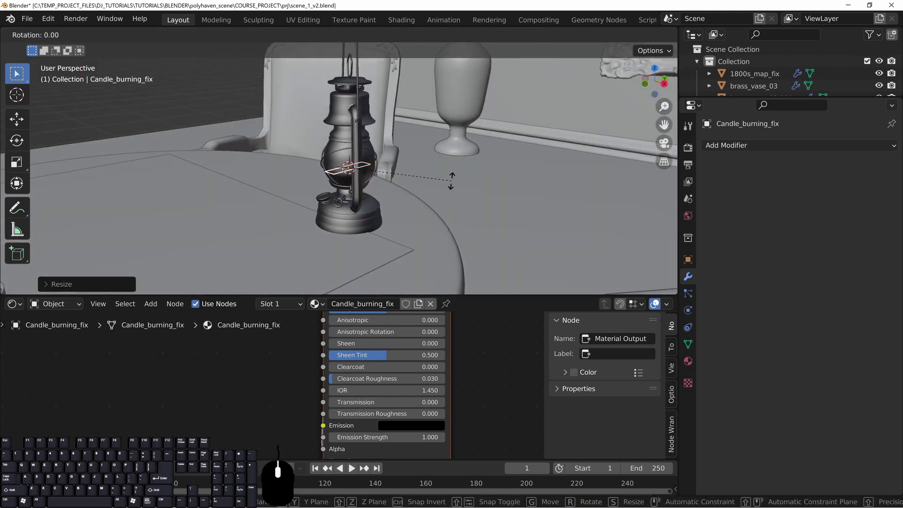
pyautogui.write('x90')
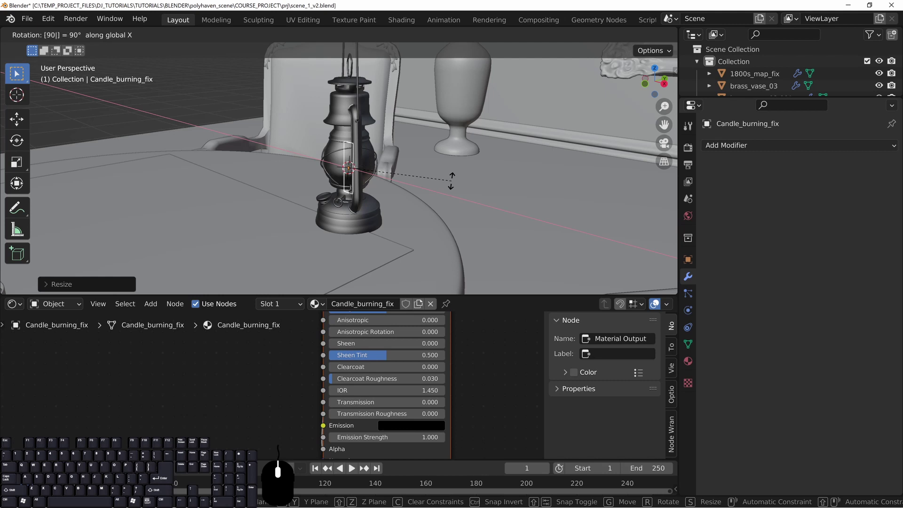
pyautogui.press('Return')
# Set the viewport to Material Preview and check the upright candle plane inside the lantern glass.
pyautogui.moveTo(451, 181)
pyautogui.mouseDown(button='middle')
pyautogui.moveTo(413, 178)
pyautogui.moveTo(439, 180)
pyautogui.mouseUp(button='middle')
pyautogui.press('z')
pyautogui.click(436, 250)
pyautogui.scroll(4, 422, 195)
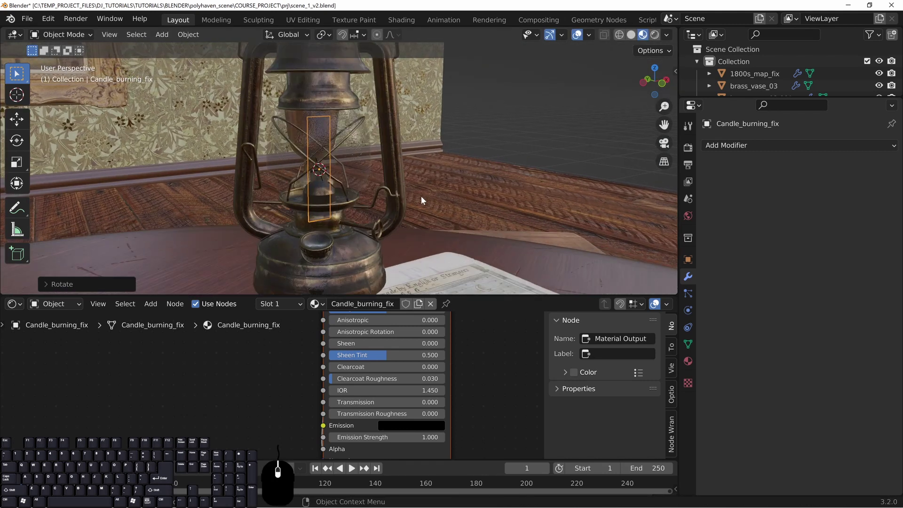
pyautogui.moveTo(523, 184); pyautogui.dragTo(454, 176, button='middle')
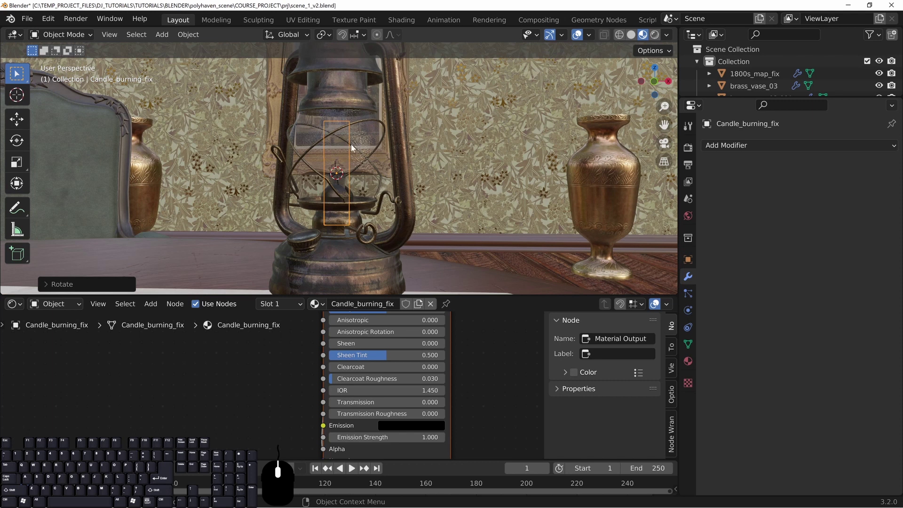
# In the lantern's Lantern_01_glass material settings, enable Show Backface and set the Blend Mode to Alpha Hashed.
pyautogui.click(380, 154)
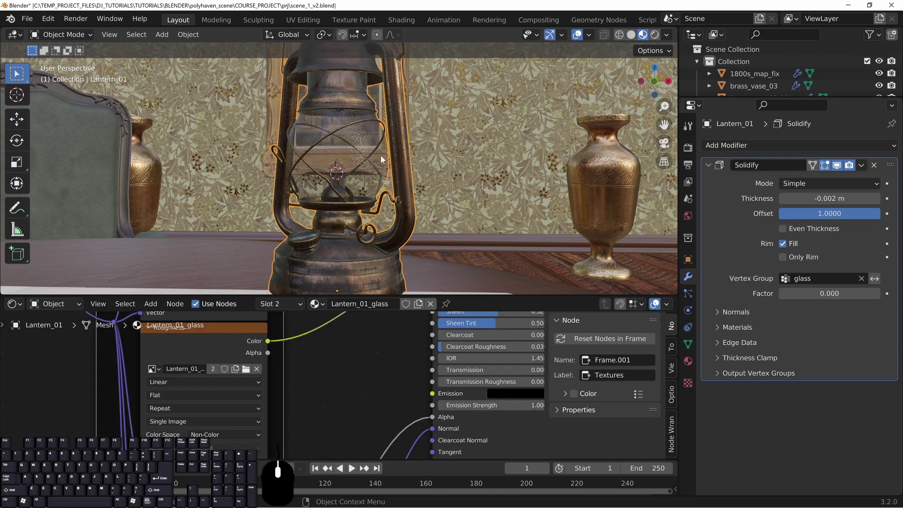
pyautogui.click(688, 361)
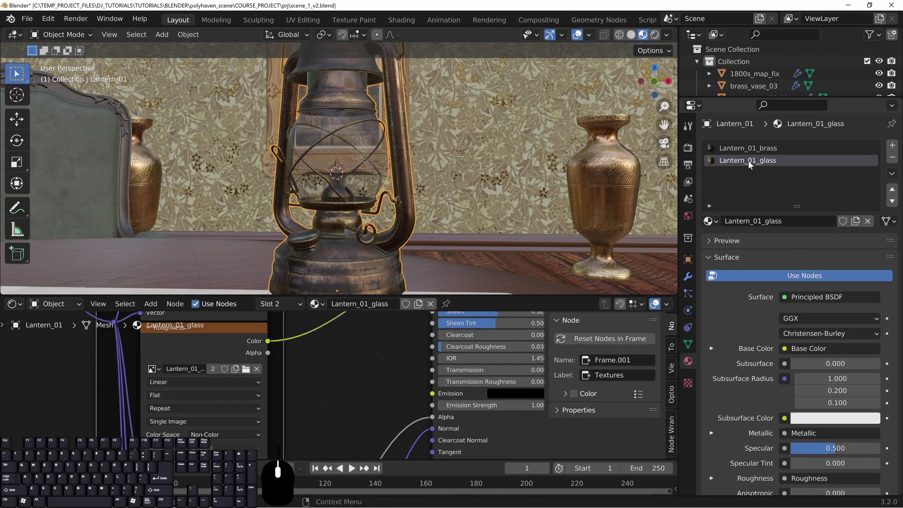
pyautogui.click(708, 258)
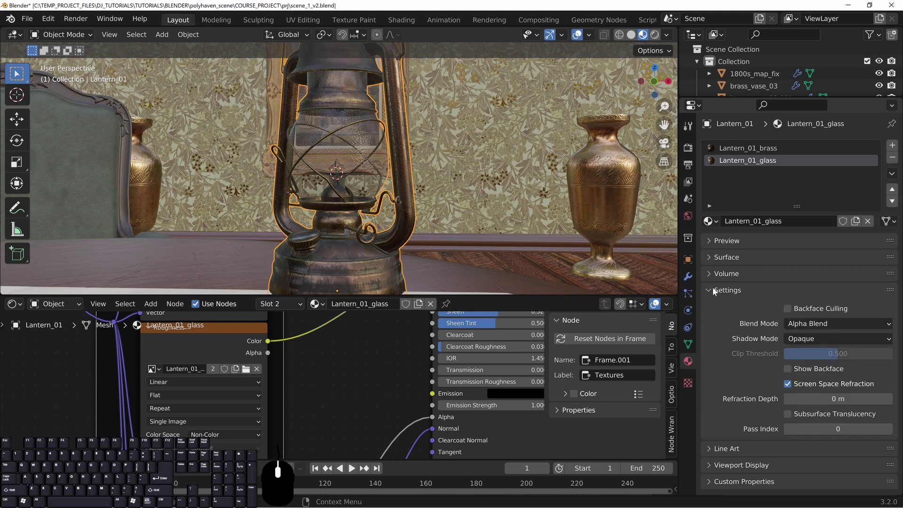
pyautogui.click(787, 369)
pyautogui.moveTo(285, 146); pyautogui.dragTo(301, 161, button='middle')
pyautogui.click(835, 326)
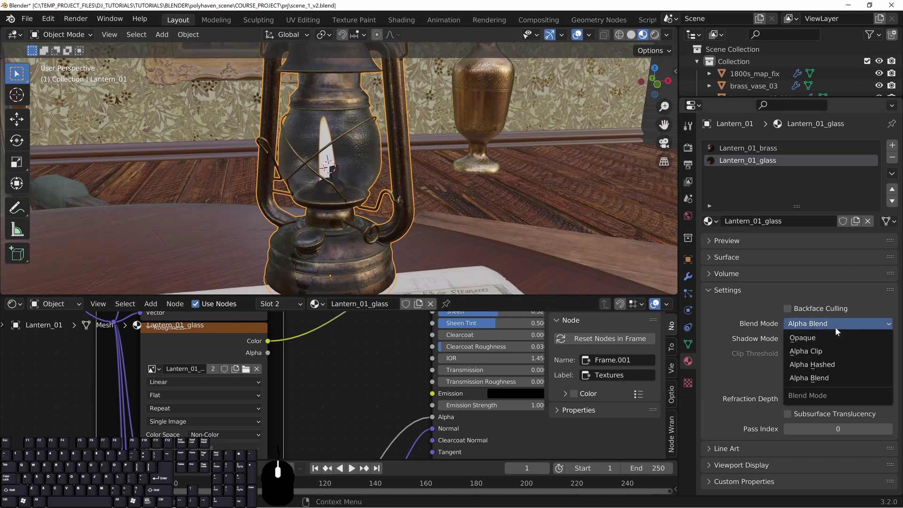
pyautogui.click(824, 365)
pyautogui.moveTo(324, 155)
pyautogui.mouseDown(button='middle')
pyautogui.moveTo(501, 190)
pyautogui.moveTo(391, 168)
pyautogui.moveTo(410, 157)
pyautogui.moveTo(359, 179)
pyautogui.moveTo(399, 179)
pyautogui.mouseUp(button='middle')
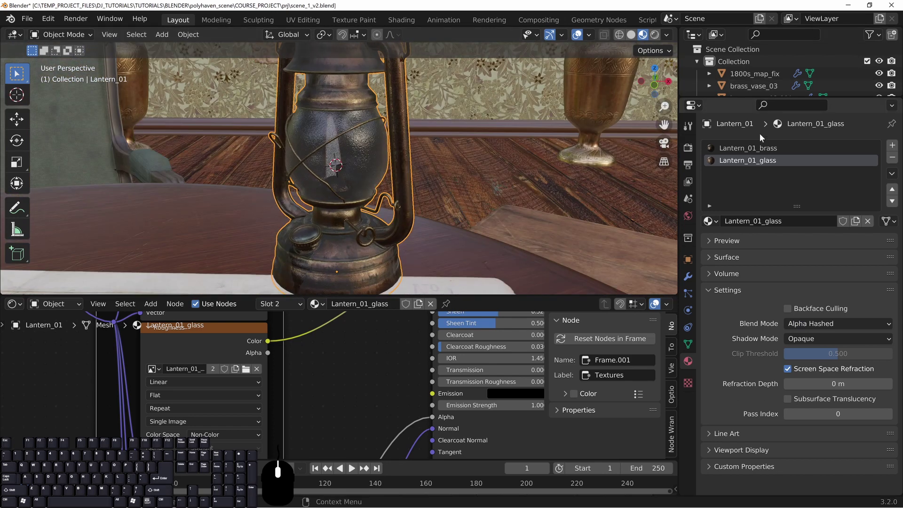
# Enlarge the Outliner, then rename the 1800s_map_fix object to map and the Candle_burning_fix object to flame.
pyautogui.moveTo(771, 97); pyautogui.dragTo(771, 292)
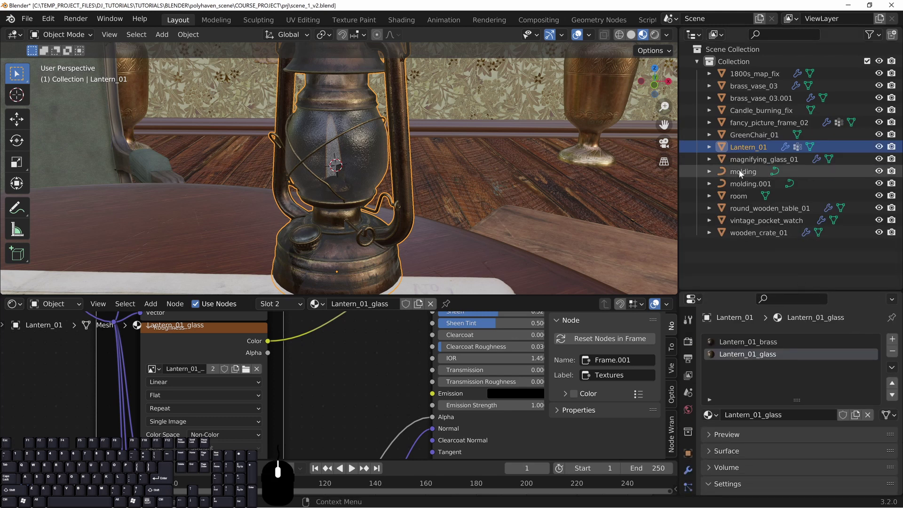
pyautogui.scroll(-4, 419, 210)
pyautogui.moveTo(419, 209); pyautogui.dragTo(400, 254, button='middle')
pyautogui.click(211, 242)
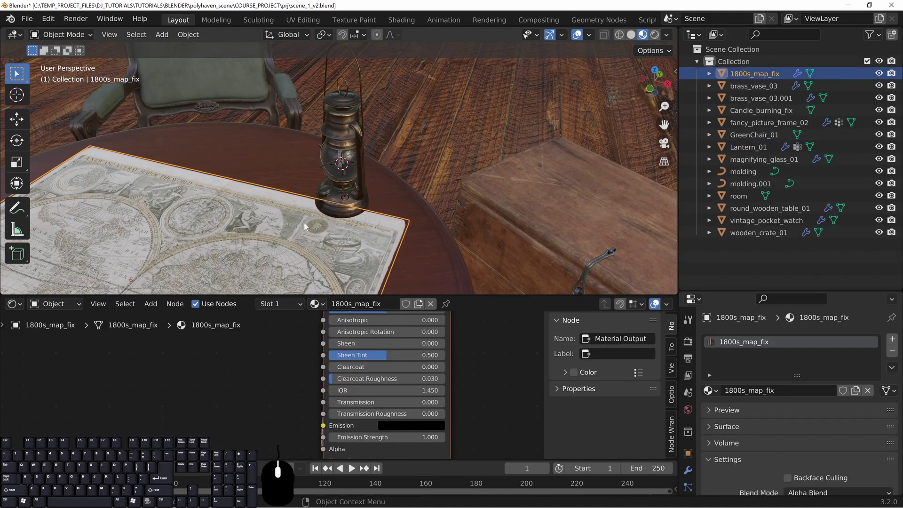
pyautogui.keyDown('shift'); pyautogui.moveTo(311, 220); pyautogui.dragTo(417, 162, button='middle'); pyautogui.keyUp('shift')
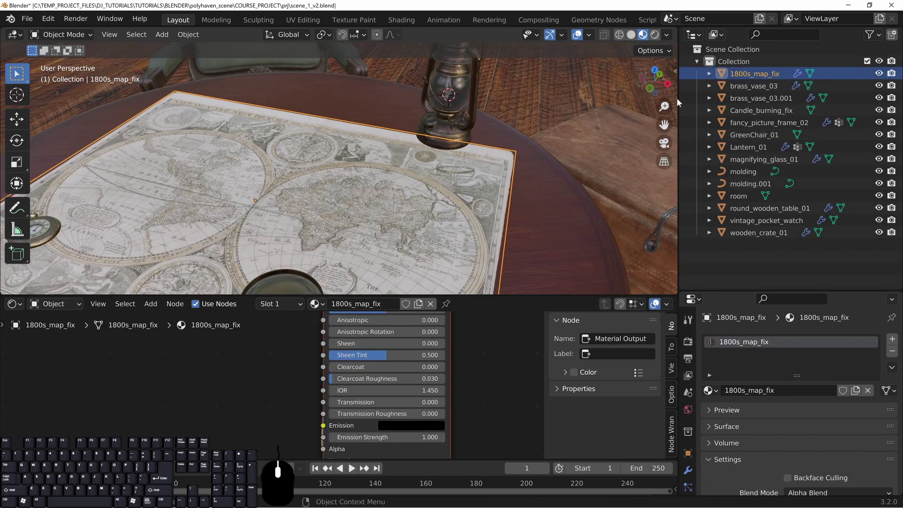
pyautogui.doubleClick(750, 73)
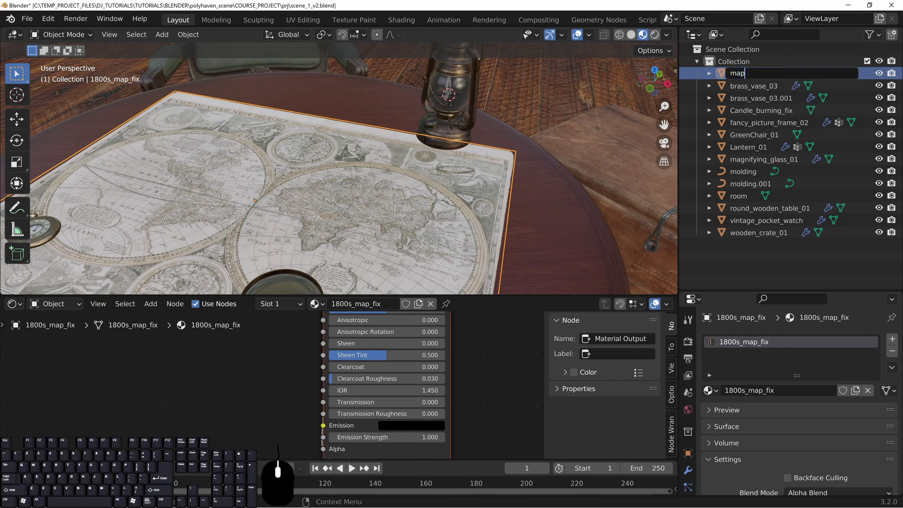
pyautogui.press('Return')
pyautogui.doubleClick(763, 97)
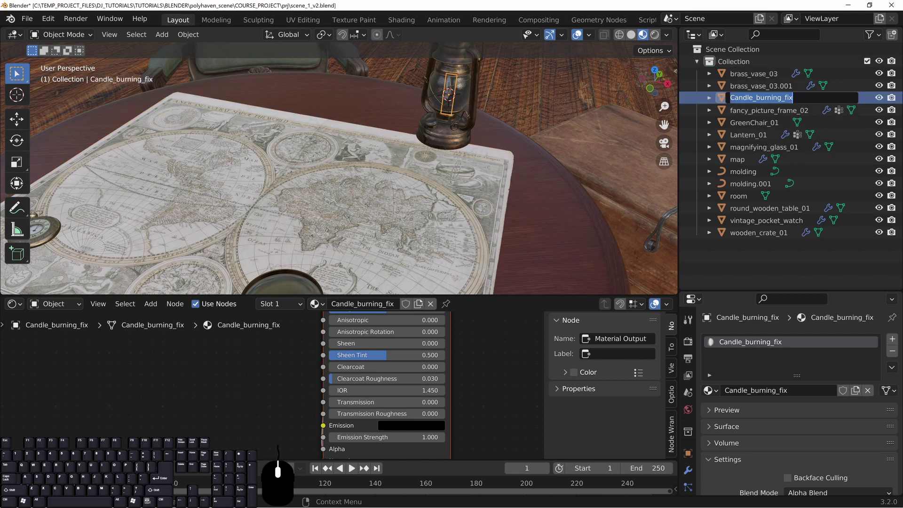
pyautogui.press('Return')
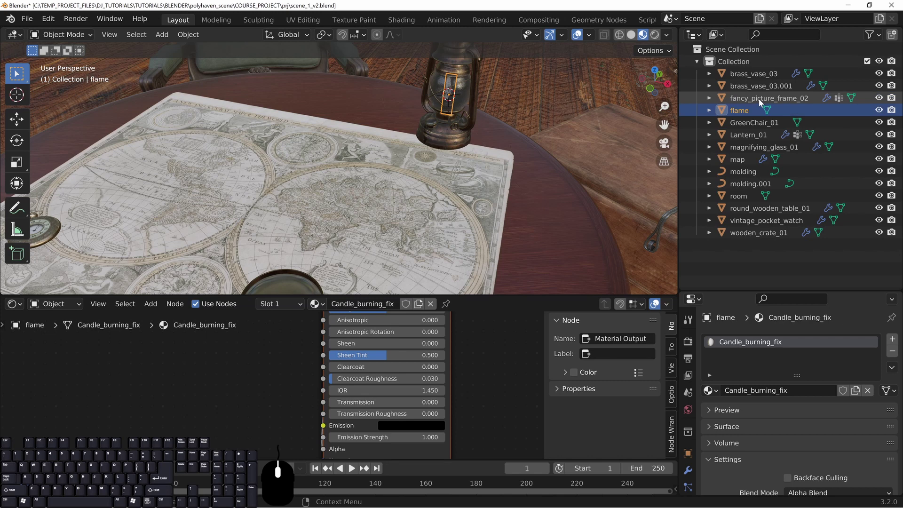
# Rotate the flame plane about the global Z axis to line it up with the wick inside the lantern.
pyautogui.moveTo(487, 135); pyautogui.dragTo(464, 98, button='middle')
pyautogui.keyDown('shift'); pyautogui.moveTo(522, 99); pyautogui.dragTo(456, 170, button='middle'); pyautogui.keyUp('shift')
pyautogui.scroll(5, 456, 170)
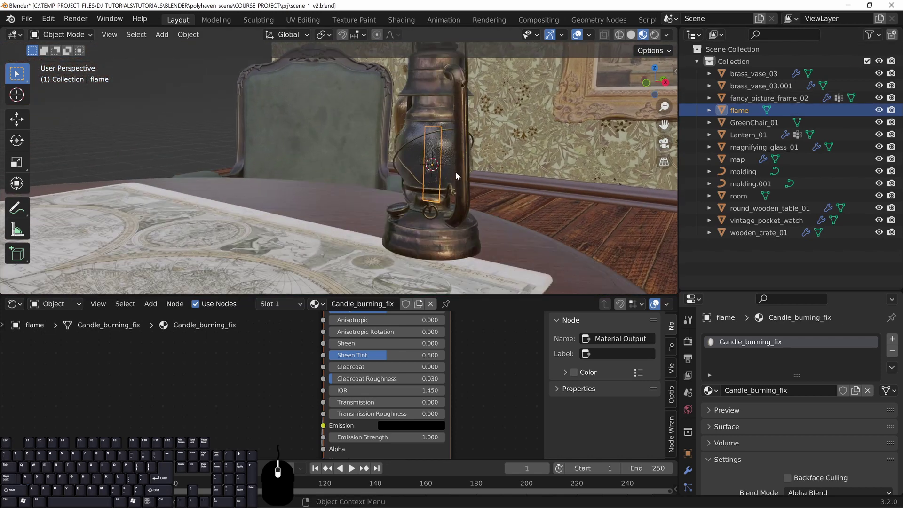
pyautogui.keyDown('shift'); pyautogui.moveTo(510, 145); pyautogui.dragTo(400, 166, button='middle'); pyautogui.keyUp('shift')
pyautogui.scroll(3, 494, 161)
pyautogui.keyDown('shift'); pyautogui.moveTo(475, 151); pyautogui.dragTo(394, 219, button='middle'); pyautogui.keyUp('shift')
pyautogui.scroll(7, 416, 175)
pyautogui.scroll(1, 416, 175)
pyautogui.keyDown('shift'); pyautogui.moveTo(324, 153); pyautogui.dragTo(335, 175, button='middle'); pyautogui.keyUp('shift')
pyautogui.keyDown('shift'); pyautogui.moveTo(438, 179); pyautogui.dragTo(446, 196, button='middle'); pyautogui.keyUp('shift')
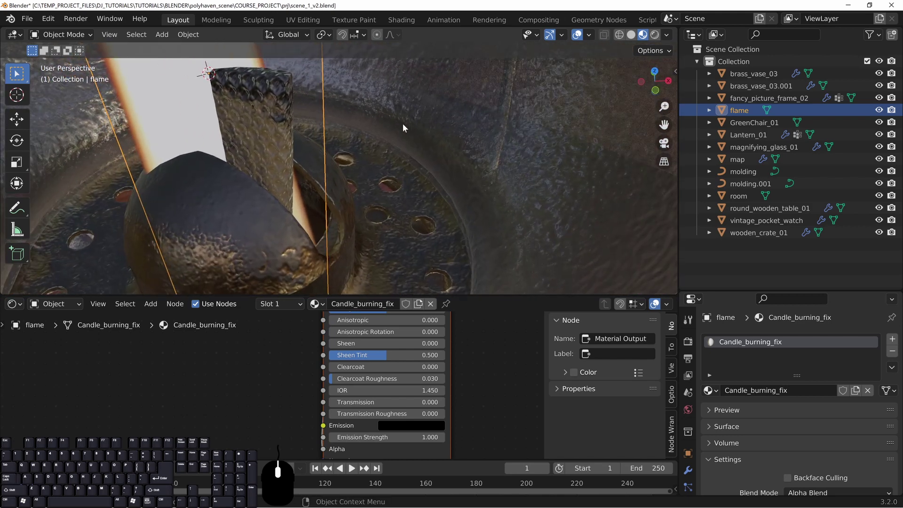
pyautogui.press('r')
pyautogui.press('z')
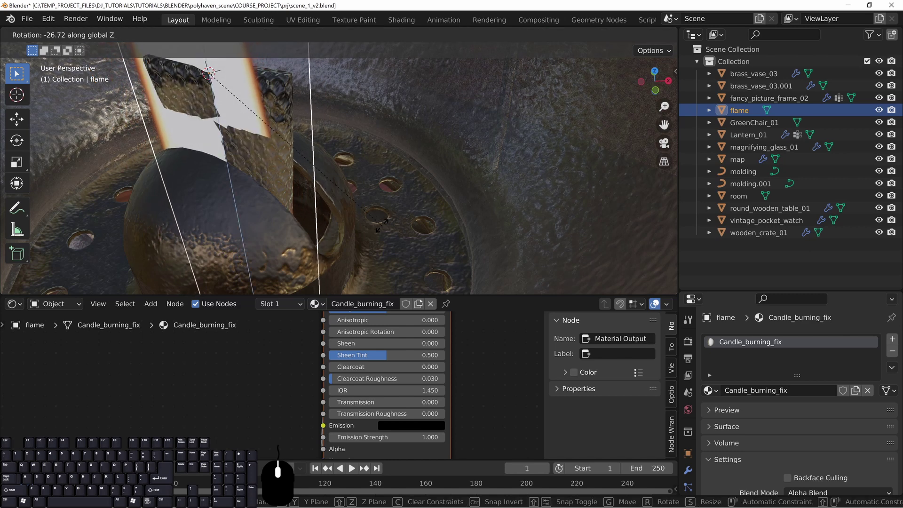
pyautogui.click(287, 174)
# Scale the flame plane down slightly and raise it along the global Z axis so its base sits at the wick.
pyautogui.keyDown('shift'); pyautogui.moveTo(368, 193); pyautogui.dragTo(388, 224, button='middle'); pyautogui.keyUp('shift')
pyautogui.moveTo(233, 165); pyautogui.dragTo(373, 207, button='middle')
pyautogui.scroll(-4, 320, 188)
pyautogui.press('s')
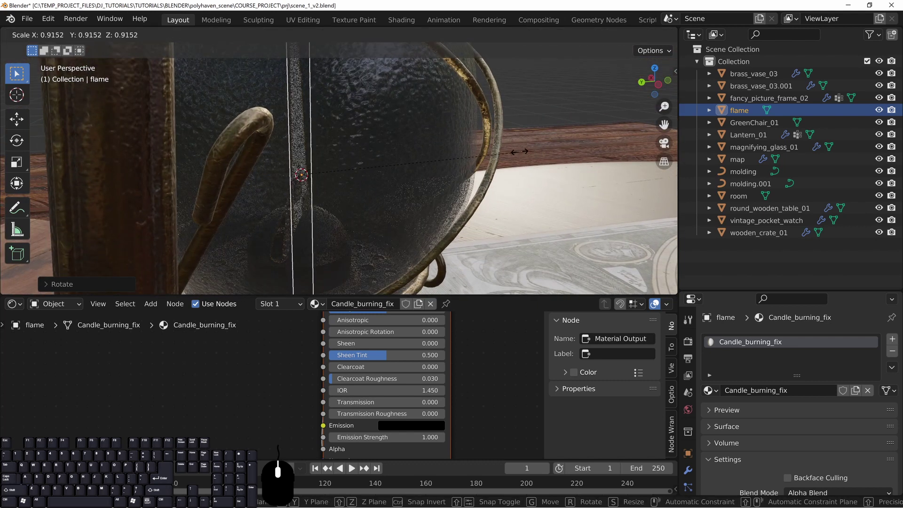
pyautogui.click(528, 148)
pyautogui.scroll(-3, 414, 159)
pyautogui.press('g')
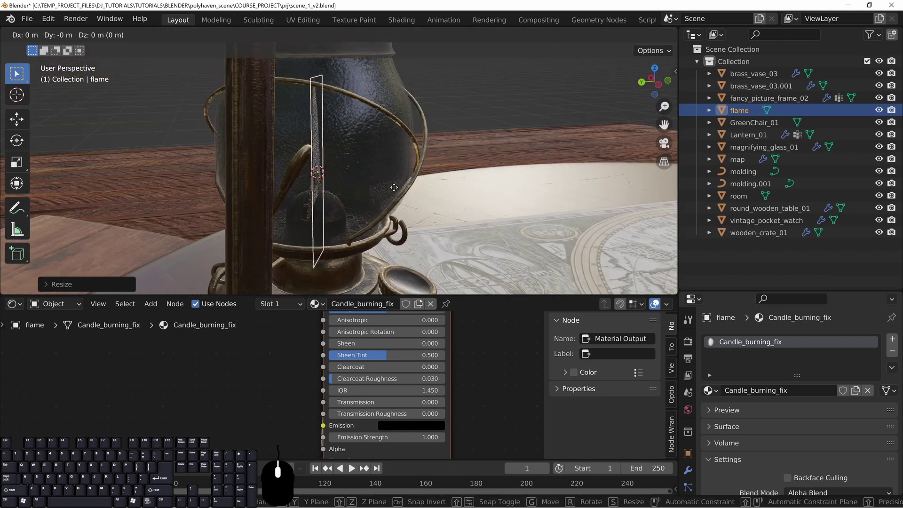
pyautogui.press('z')
pyautogui.click(406, 150)
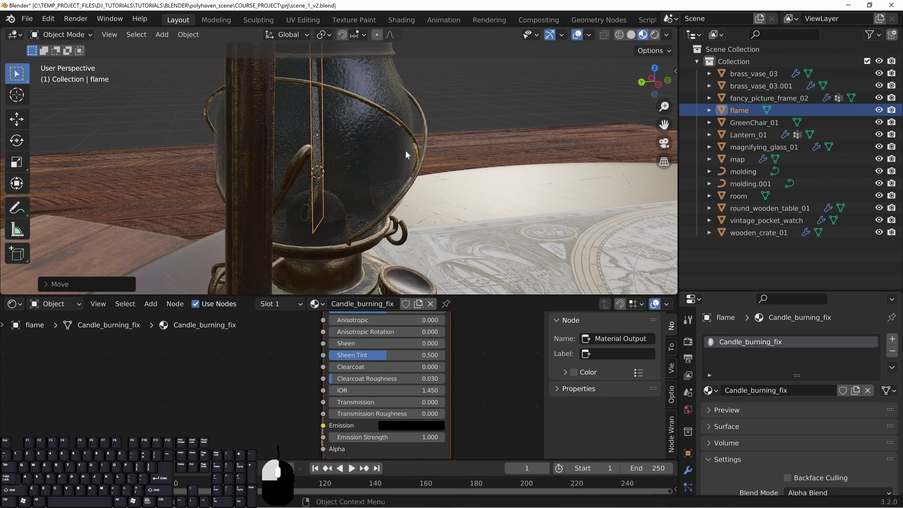
# Shift the flame plane along its local Z axis to centre it on the wick.
pyautogui.moveTo(454, 179)
pyautogui.mouseDown(button='middle')
pyautogui.moveTo(418, 178)
pyautogui.moveTo(443, 184)
pyautogui.mouseUp(button='middle')
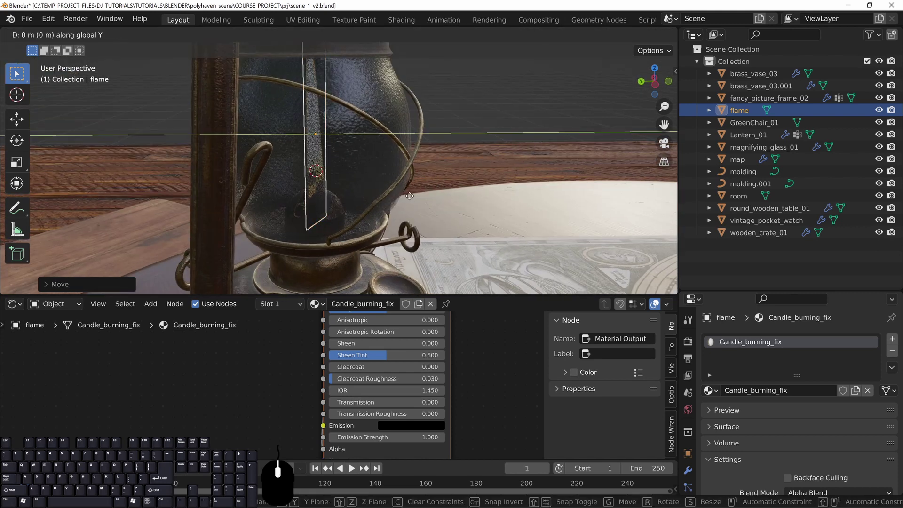
pyautogui.moveTo(446, 136)
pyautogui.mouseDown(button='middle')
pyautogui.moveTo(418, 144)
pyautogui.moveTo(430, 141)
pyautogui.mouseUp(button='middle')
pyautogui.press('g')
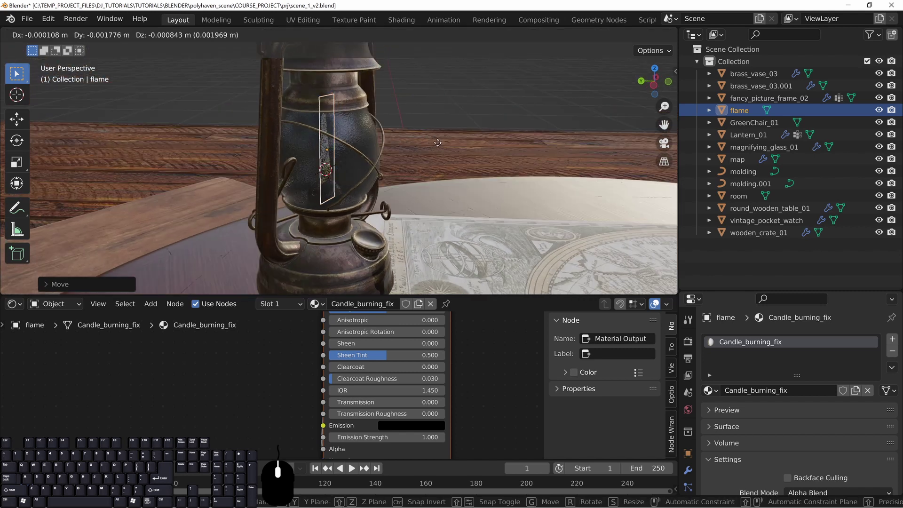
pyautogui.press('z')
pyautogui.press('z')
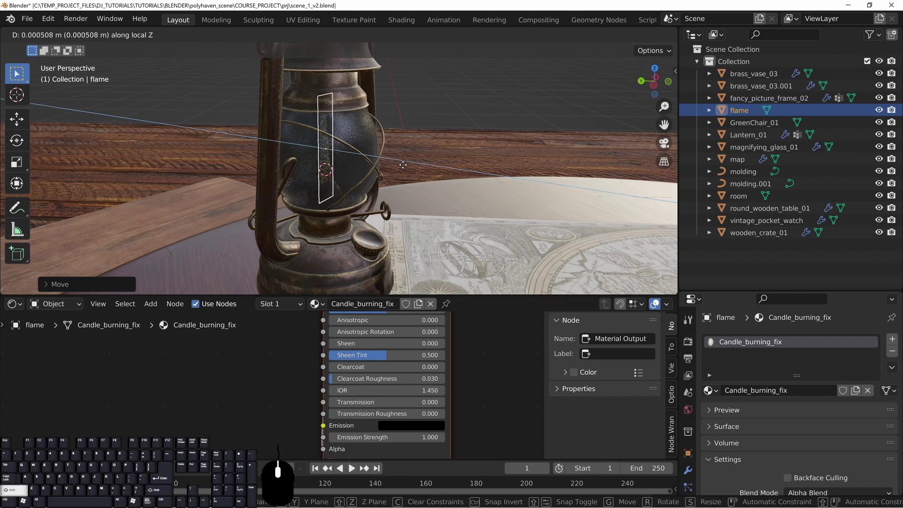
pyautogui.click(455, 184)
# Fine-tune the flame plane's position along its local Z axis and check its placement in the lantern glass.
pyautogui.moveTo(455, 185); pyautogui.dragTo(441, 171, button='middle')
pyautogui.scroll(4, 380, 199)
pyautogui.press('g')
pyautogui.press('z')
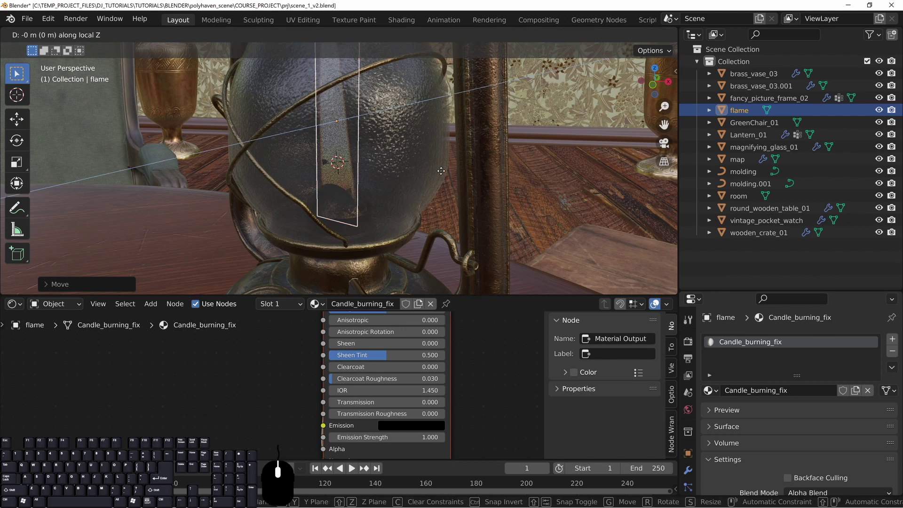
pyautogui.press('z')
pyautogui.click(435, 174)
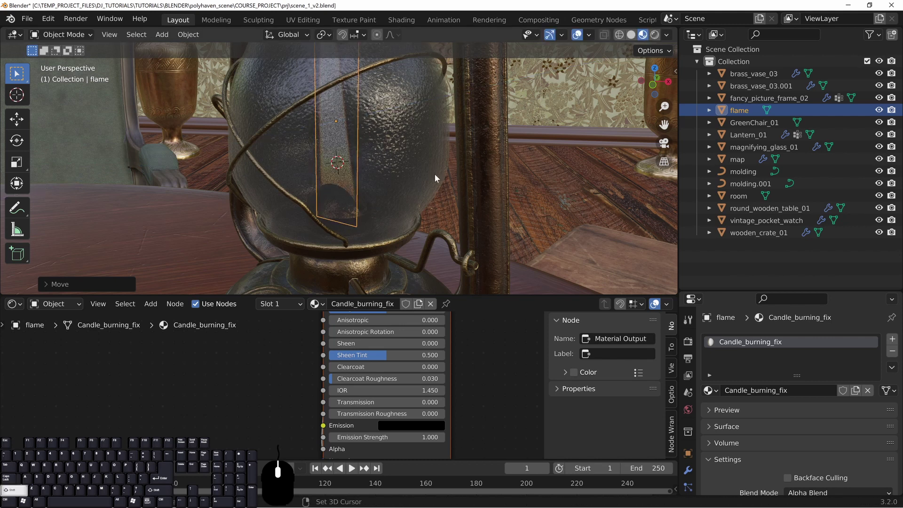
pyautogui.scroll(-4, 386, 208)
pyautogui.moveTo(366, 158)
pyautogui.mouseDown(button='middle')
pyautogui.moveTo(393, 160)
pyautogui.moveTo(354, 146)
pyautogui.mouseUp(button='middle')
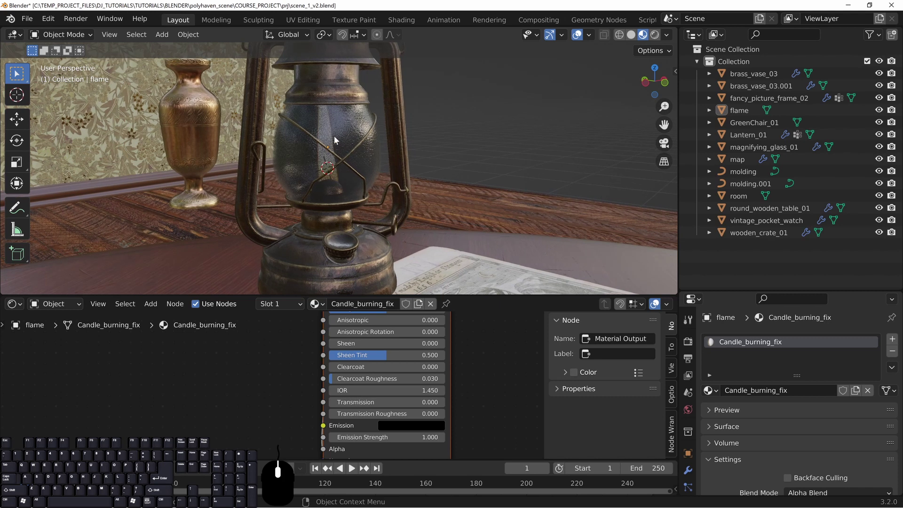
# Scale the flame plane down slightly so it fits inside the lantern's glass.
pyautogui.click(742, 112)
pyautogui.press('s')
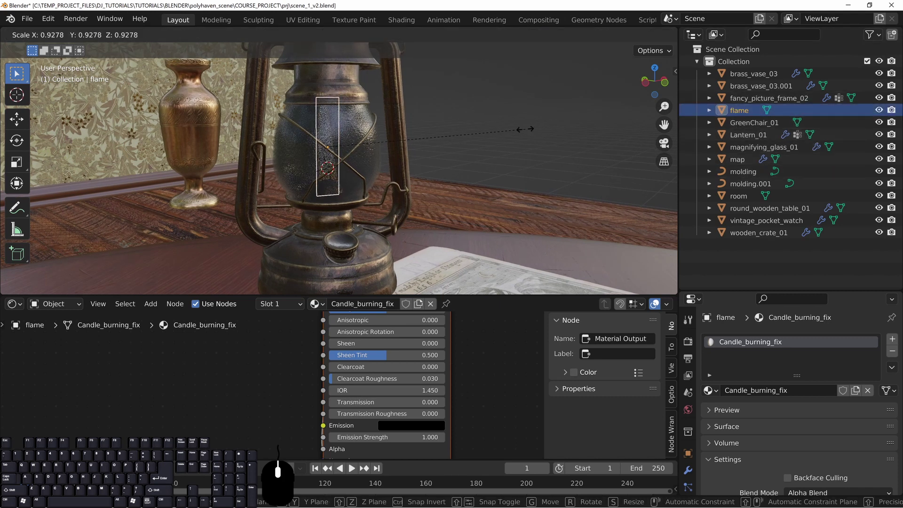
pyautogui.click(484, 129)
pyautogui.moveTo(555, 193); pyautogui.dragTo(458, 199, button='middle')
pyautogui.moveTo(381, 204); pyautogui.dragTo(415, 184, button='middle')
# Move the flame's image texture node clear of the Principled BSDF and connect its Color output to Emission.
pyautogui.moveTo(453, 348); pyautogui.dragTo(506, 395, button='middle')
pyautogui.scroll(-10, 451, 363)
pyautogui.scroll(3, 419, 386)
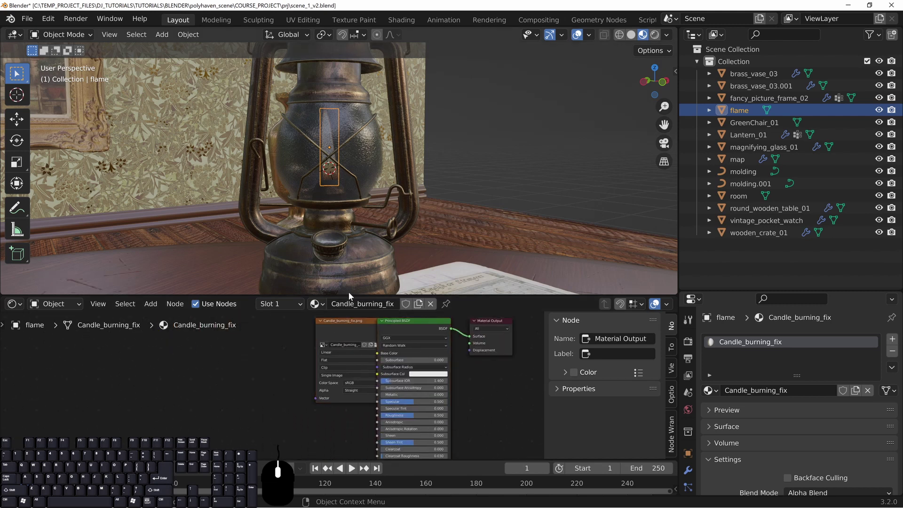
pyautogui.moveTo(351, 296); pyautogui.dragTo(354, 191)
pyautogui.scroll(6, 390, 326)
pyautogui.moveTo(393, 321); pyautogui.dragTo(309, 347, button='middle')
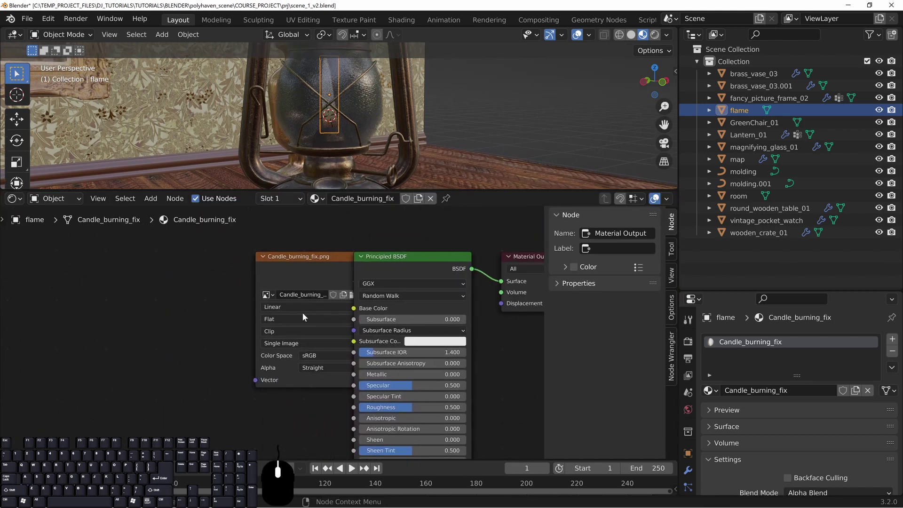
pyautogui.moveTo(288, 270); pyautogui.dragTo(7, 286)
pyautogui.scroll(-4, 419, 433)
pyautogui.moveTo(420, 441); pyautogui.dragTo(388, 354, button='middle')
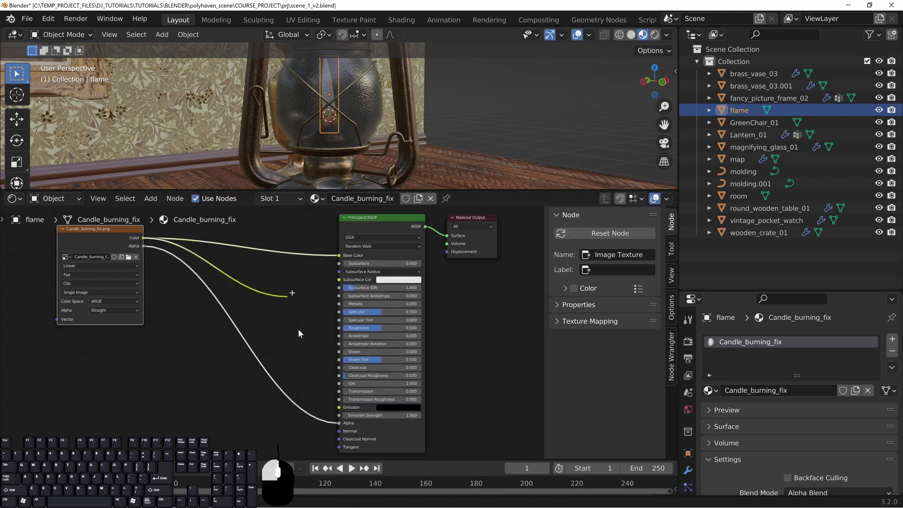
pyautogui.moveTo(340, 409); pyautogui.dragTo(341, 410)
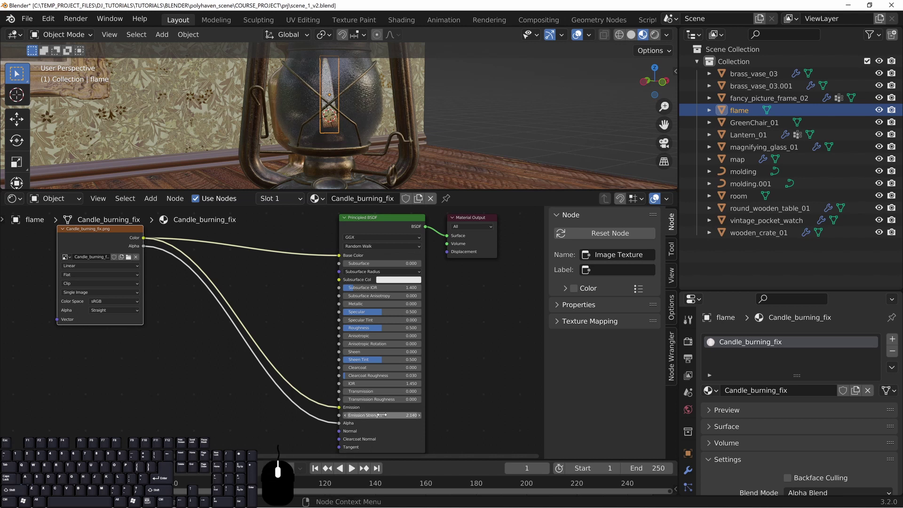
pyautogui.press('Escape')
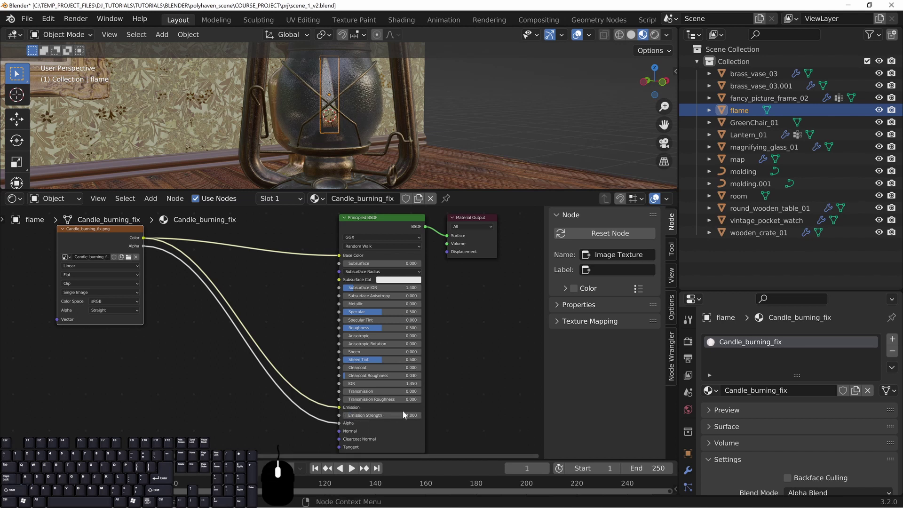
# Enlarge the 3D viewport and switch it to Rendered shading with nothing selected.
pyautogui.moveTo(455, 190); pyautogui.dragTo(452, 348)
pyautogui.scroll(-2, 459, 261)
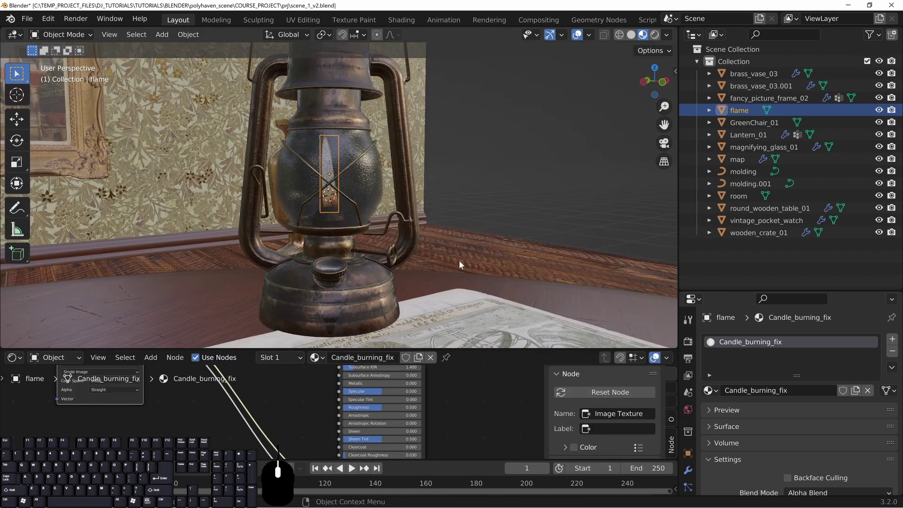
pyautogui.moveTo(459, 261)
pyautogui.mouseDown(button='middle')
pyautogui.moveTo(315, 219)
pyautogui.moveTo(346, 182)
pyautogui.moveTo(385, 210)
pyautogui.moveTo(343, 210)
pyautogui.moveTo(361, 212)
pyautogui.mouseUp(button='middle')
pyautogui.scroll(-3, 315, 220)
pyautogui.press('z')
pyautogui.click(328, 156)
pyautogui.hotkey('alt', 'a')
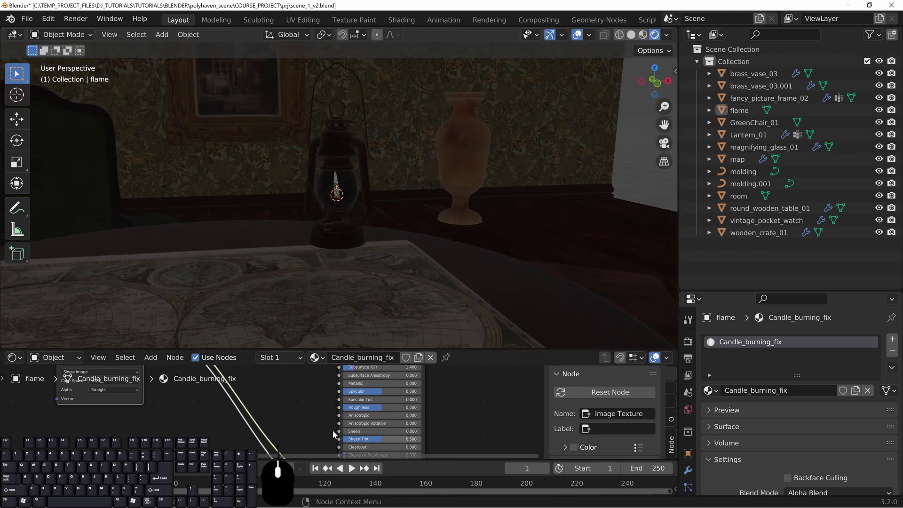
# Try an Emission Strength of about 55 on the flame material, inspect the light it casts, and restore the strength to 1.
pyautogui.moveTo(319, 443)
pyautogui.mouseDown(button='middle')
pyautogui.moveTo(312, 431)
pyautogui.moveTo(313, 443)
pyautogui.mouseUp(button='middle')
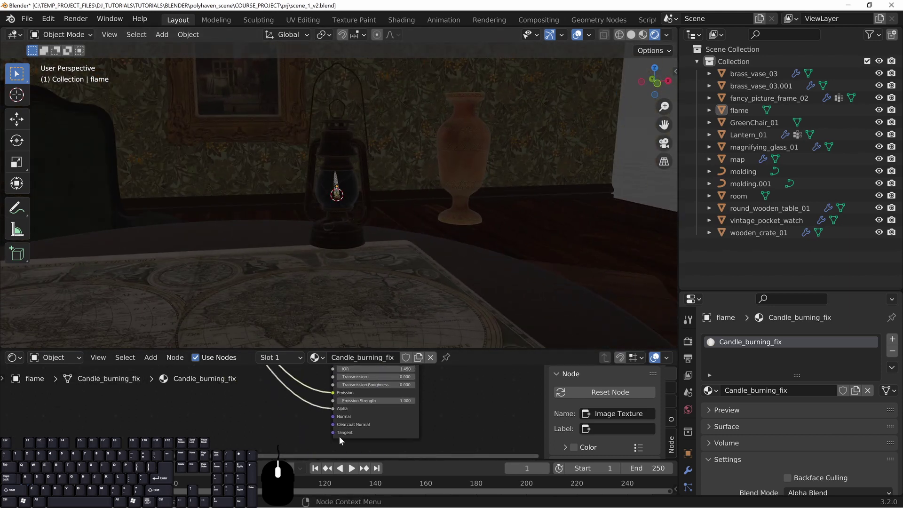
pyautogui.keyDown('shift'); pyautogui.moveTo(365, 399); pyautogui.dragTo(391, 399); pyautogui.keyUp('shift')
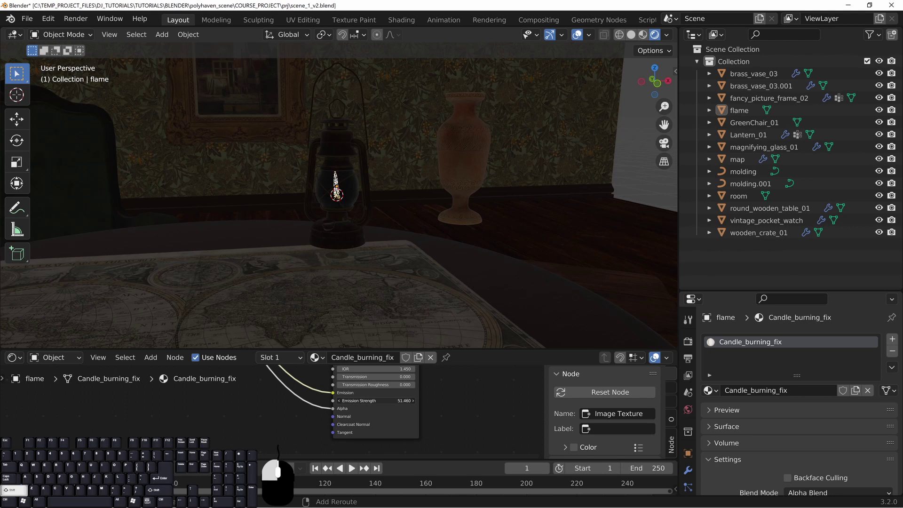
pyautogui.hotkey('alt', 'a')
pyautogui.moveTo(357, 179); pyautogui.dragTo(375, 189, button='middle')
pyautogui.scroll(3, 379, 220)
pyautogui.moveTo(463, 249); pyautogui.dragTo(371, 277, button='middle')
pyautogui.scroll(-5, 351, 288)
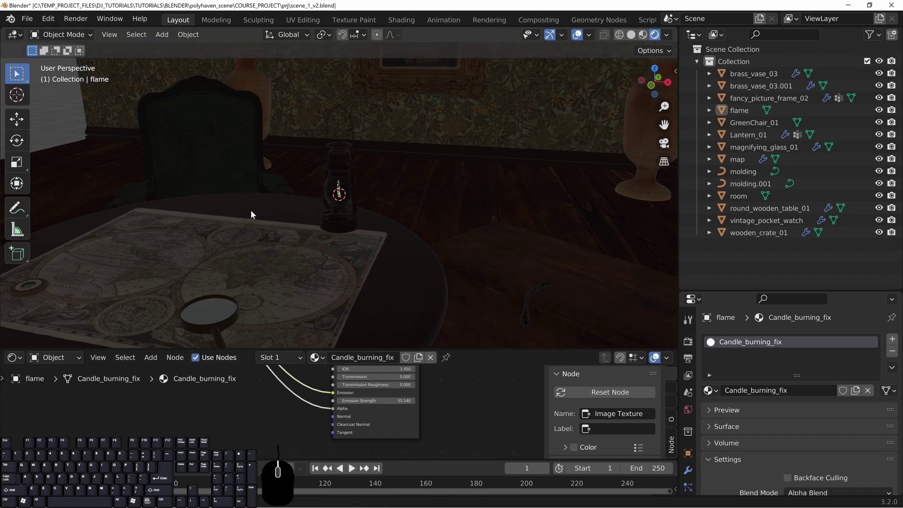
pyautogui.moveTo(250, 210); pyautogui.dragTo(346, 205, button='middle')
pyautogui.moveTo(710, 291); pyautogui.dragTo(723, 148)
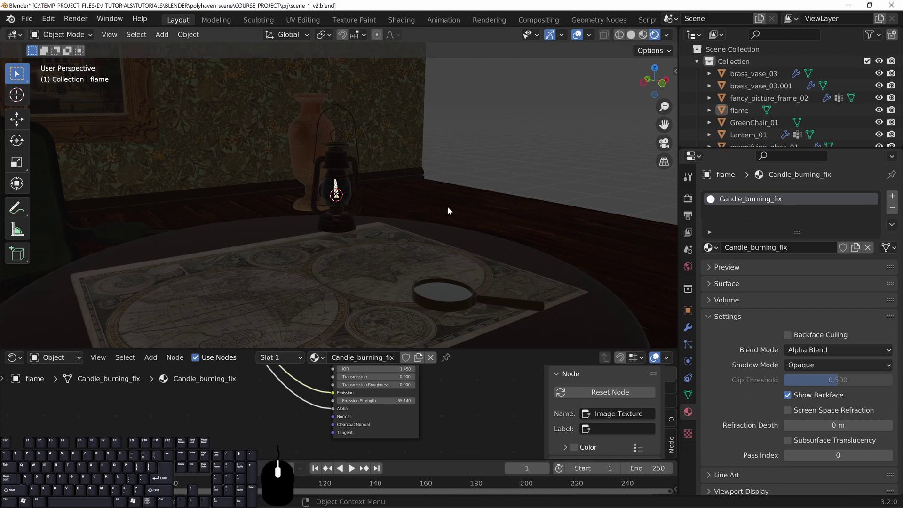
pyautogui.moveTo(448, 206); pyautogui.dragTo(358, 205, button='middle')
pyautogui.scroll(6, 369, 225)
pyautogui.moveTo(340, 400); pyautogui.dragTo(341, 408, button='middle')
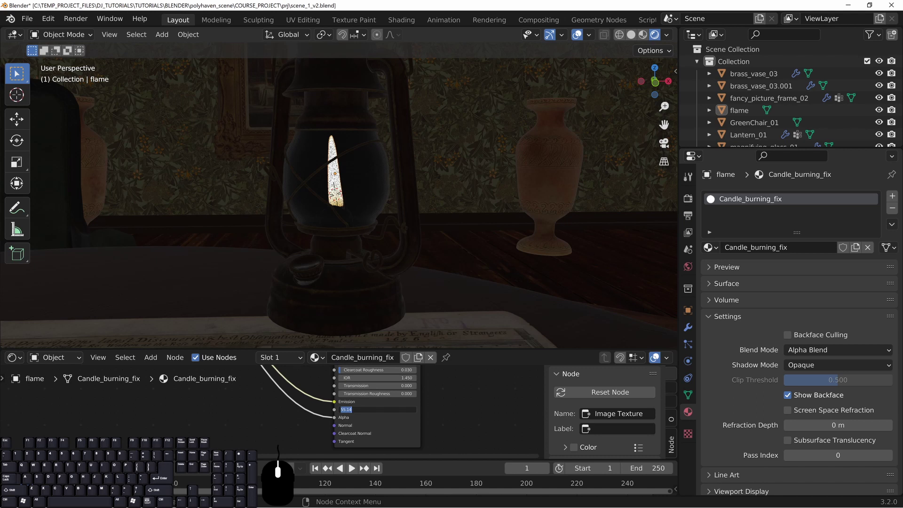
pyautogui.press('Return')
# Add a Point light at the flame's position inside the lantern.
pyautogui.moveTo(380, 179); pyautogui.dragTo(386, 187, button='middle')
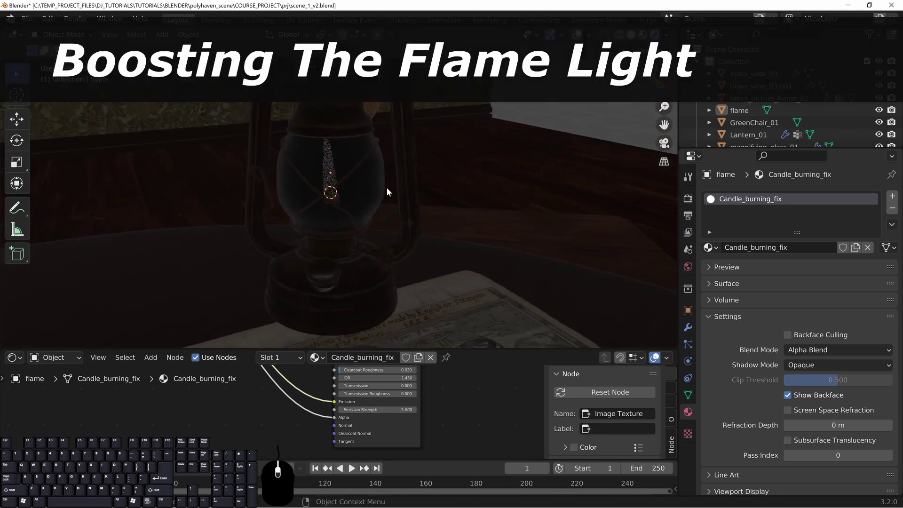
pyautogui.hotkey('shift', 'a')
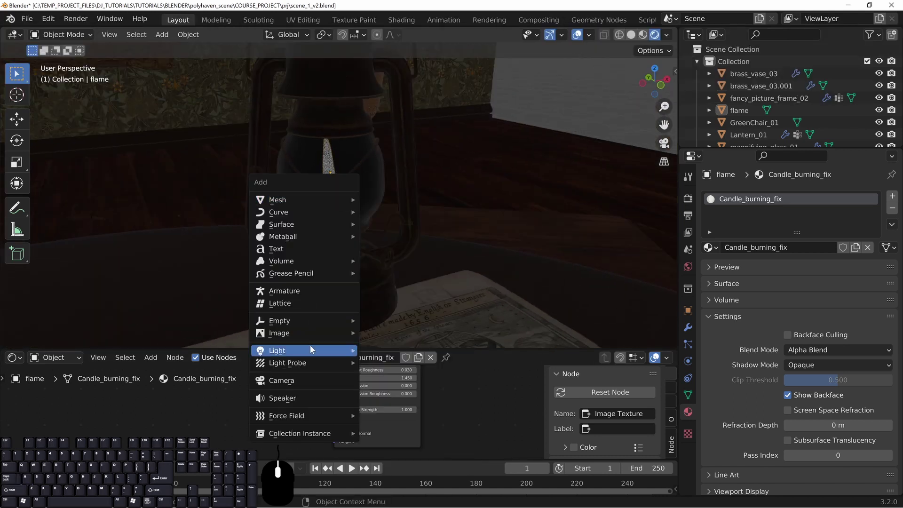
pyautogui.moveTo(321, 351)
pyautogui.click(407, 351)
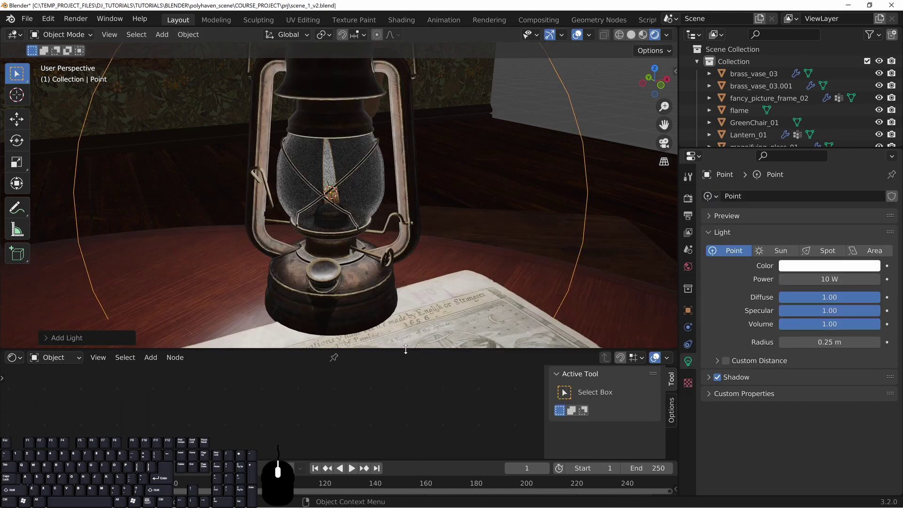
pyautogui.scroll(3, 484, 218)
pyautogui.scroll(-8, 474, 224)
pyautogui.moveTo(388, 194); pyautogui.dragTo(599, 191, button='middle')
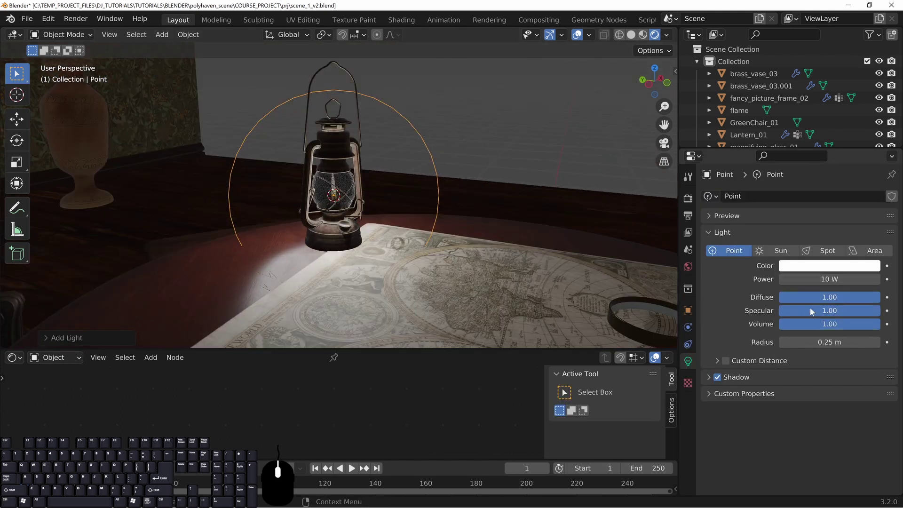
# Set the point light's radius to 0.012 m and give it a warm orange colour.
pyautogui.keyDown('shift'); pyautogui.moveTo(832, 343); pyautogui.dragTo(784, 342); pyautogui.keyUp('shift')
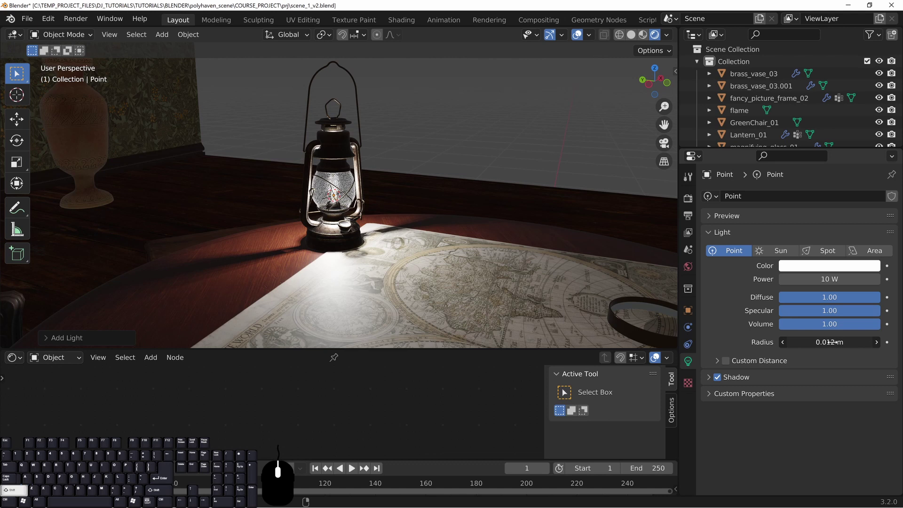
pyautogui.click(830, 266)
pyautogui.click(803, 172)
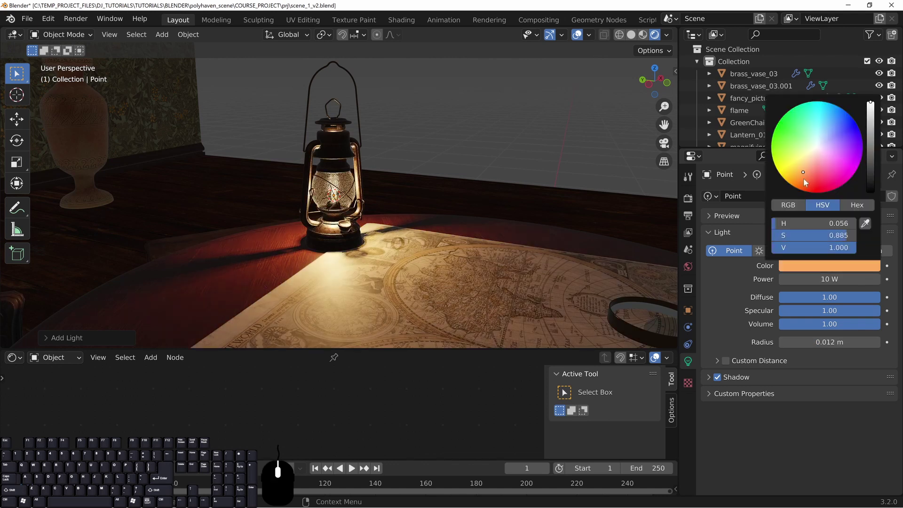
pyautogui.moveTo(521, 206); pyautogui.dragTo(338, 147, button='middle')
pyautogui.scroll(5, 385, 215)
pyautogui.scroll(-9, 317, 232)
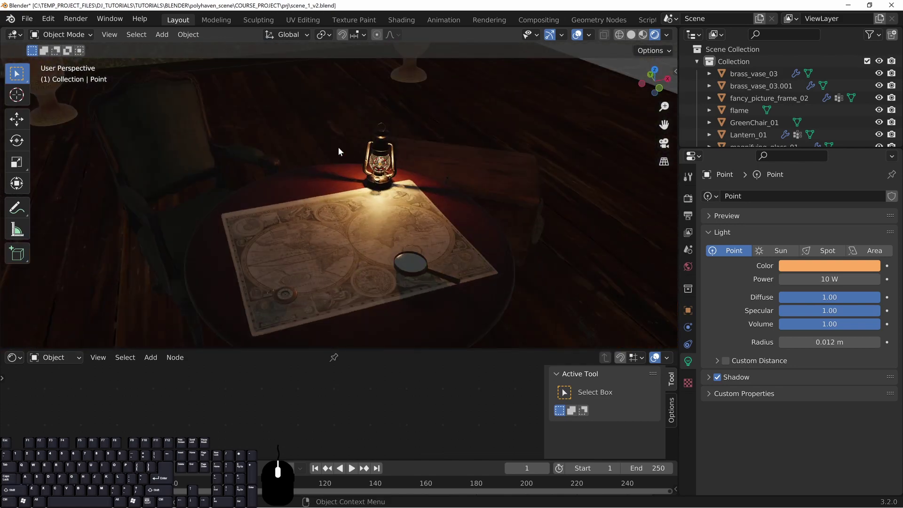
# Select the map on the table and move its image texture node well clear of the Principled BSDF.
pyautogui.moveTo(469, 136); pyautogui.dragTo(451, 175, button='middle')
pyautogui.keyDown('shift'); pyautogui.moveTo(368, 224); pyautogui.dragTo(446, 169, button='middle'); pyautogui.keyUp('shift')
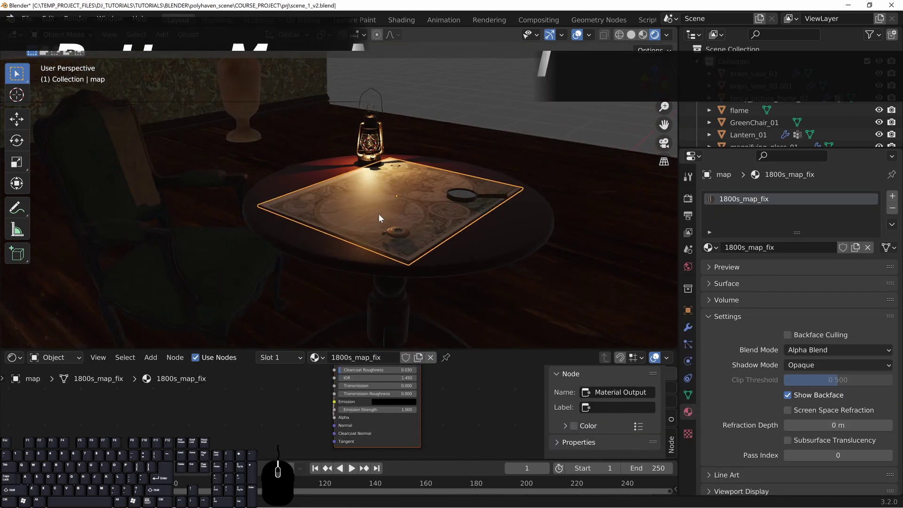
pyautogui.moveTo(383, 351); pyautogui.dragTo(399, 265)
pyautogui.moveTo(466, 323); pyautogui.dragTo(408, 286, button='middle')
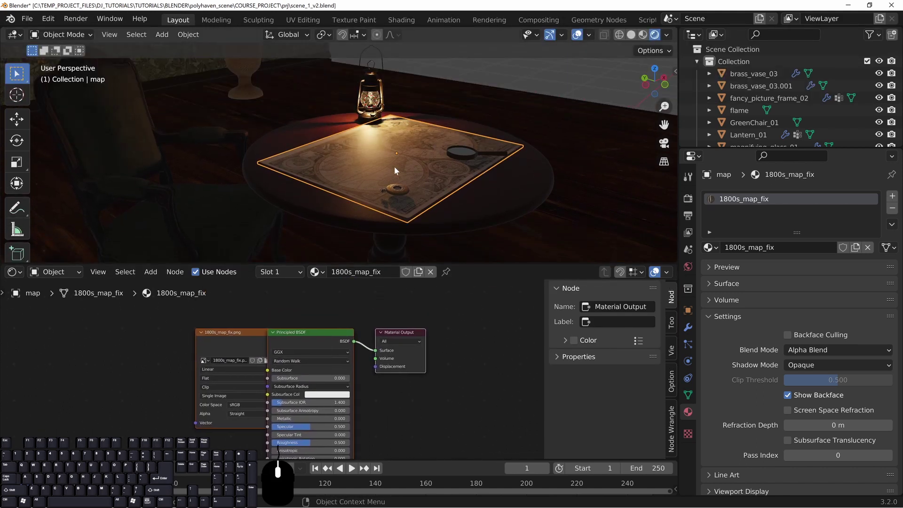
pyautogui.scroll(6, 395, 167)
pyautogui.click(201, 332)
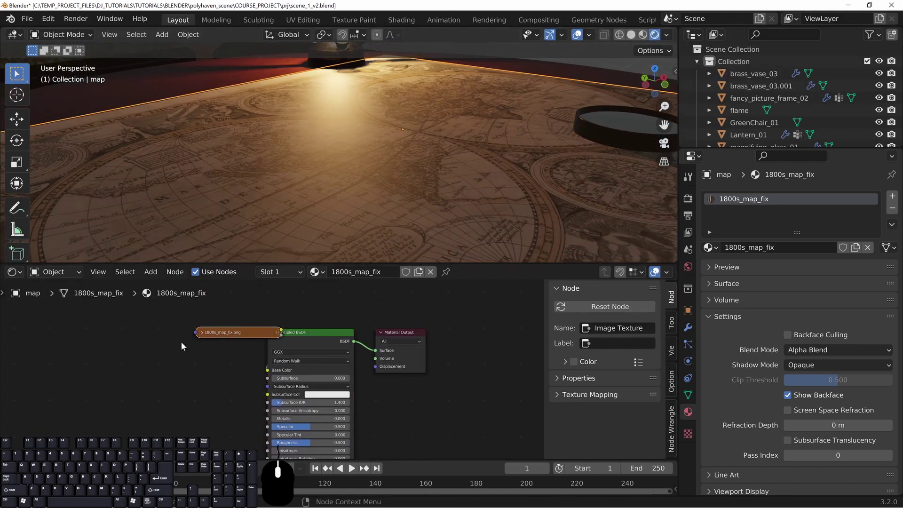
pyautogui.click(202, 333)
pyautogui.moveTo(149, 373); pyautogui.dragTo(219, 357, button='middle')
pyautogui.moveTo(305, 320); pyautogui.dragTo(72, 320)
pyautogui.moveTo(249, 374); pyautogui.dragTo(367, 362, button='middle')
pyautogui.moveTo(191, 306); pyautogui.dragTo(122, 304)
pyautogui.moveTo(351, 370); pyautogui.dragTo(359, 353, button='middle')
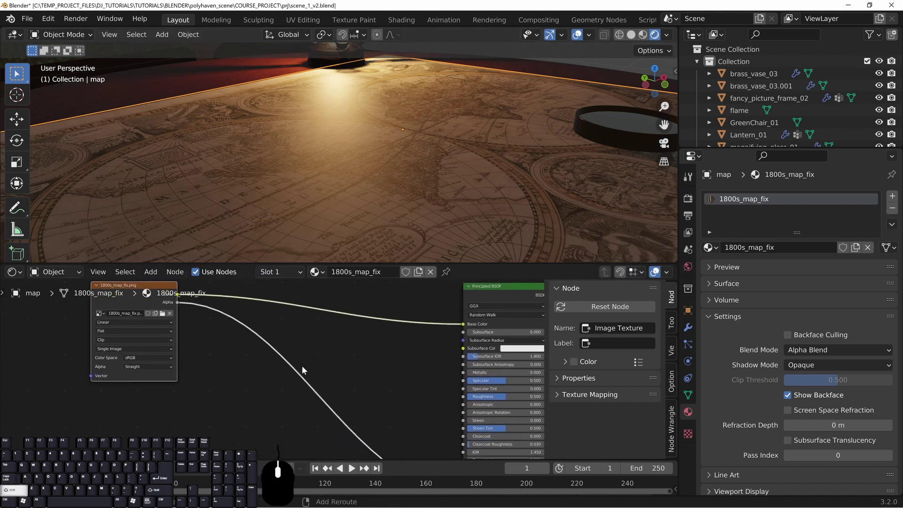
# Add a ColorRamp node fed by the map texture's Color and connect its Color output to Metallic.
pyautogui.hotkey('shift', 'a')
pyautogui.moveTo(287, 447)
pyautogui.click(372, 284)
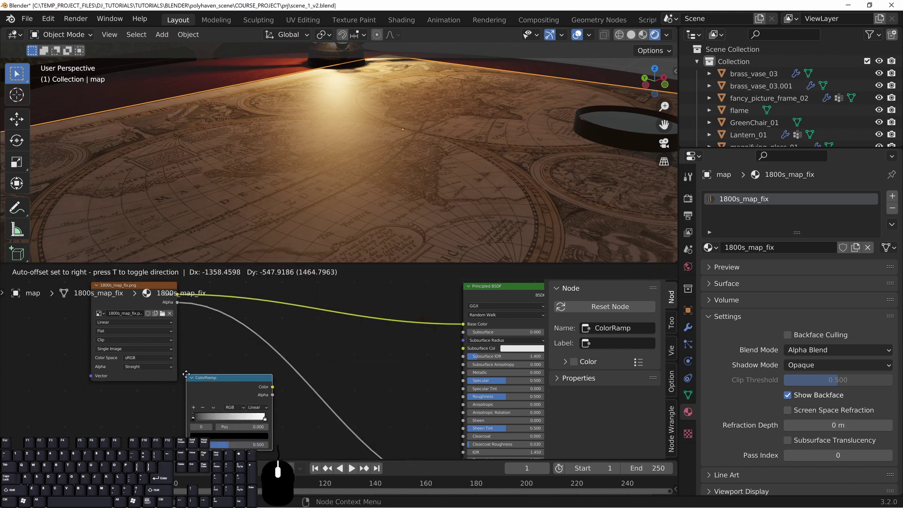
pyautogui.click(186, 374)
pyautogui.scroll(-1, 193, 400)
pyautogui.moveTo(189, 312); pyautogui.dragTo(128, 320)
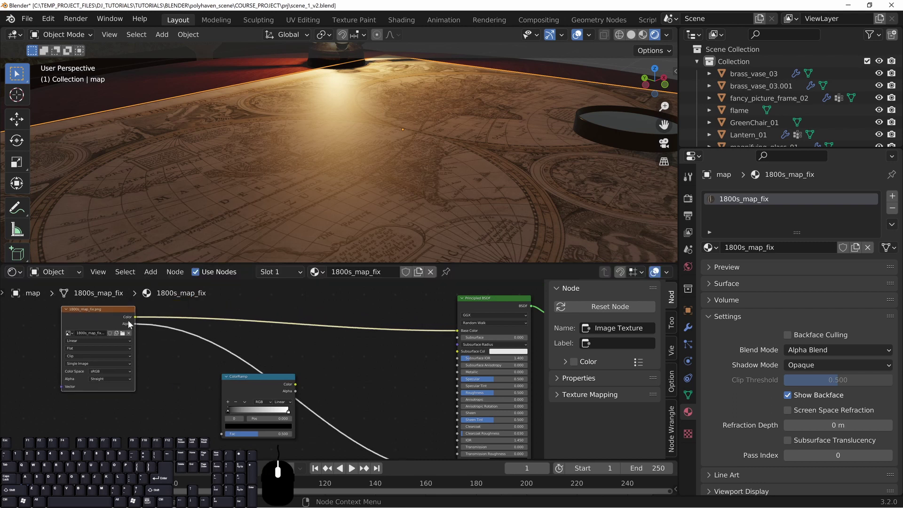
pyautogui.moveTo(222, 433); pyautogui.dragTo(224, 433)
pyautogui.moveTo(373, 387); pyautogui.dragTo(332, 375, button='middle')
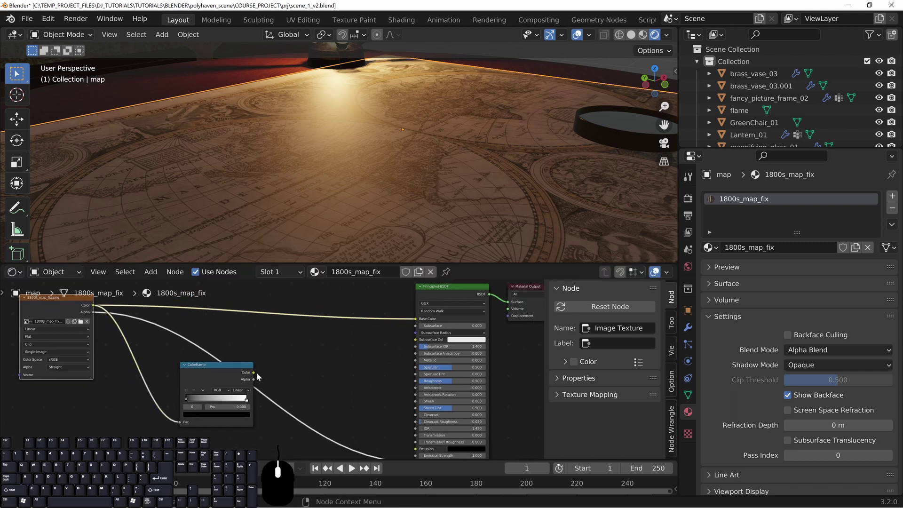
pyautogui.moveTo(256, 372); pyautogui.dragTo(331, 356)
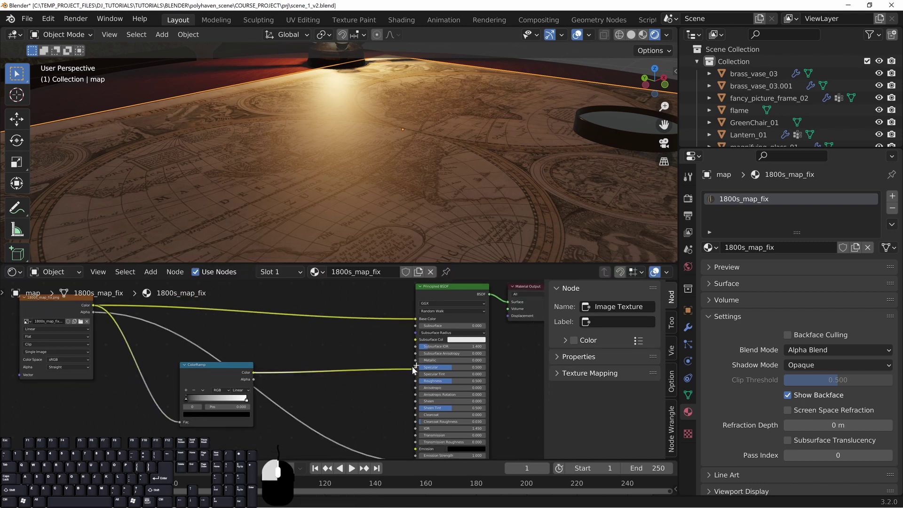
pyautogui.moveTo(412, 362); pyautogui.dragTo(415, 360)
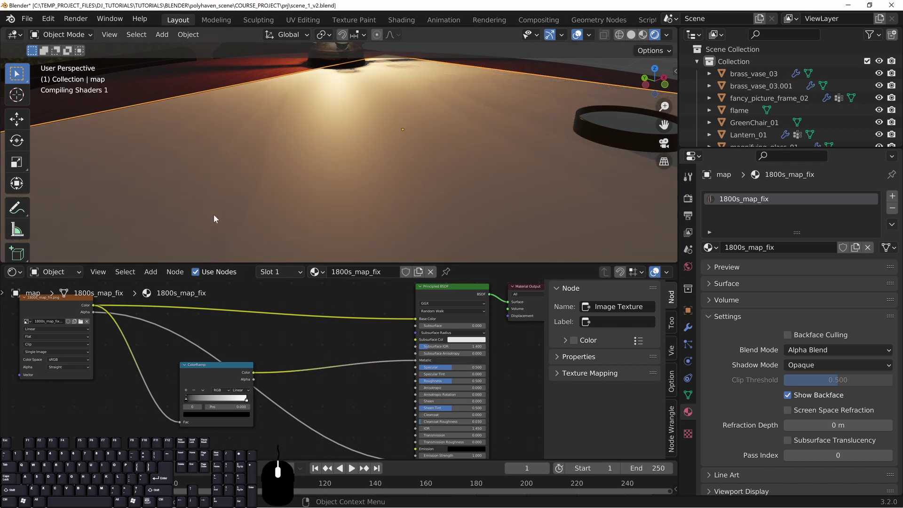
# Preview the ColorRamp, invert and tighten it with stop 1 at position 0.208, and return the Principled BSDF to the material output.
pyautogui.moveTo(227, 371); pyautogui.dragTo(271, 343)
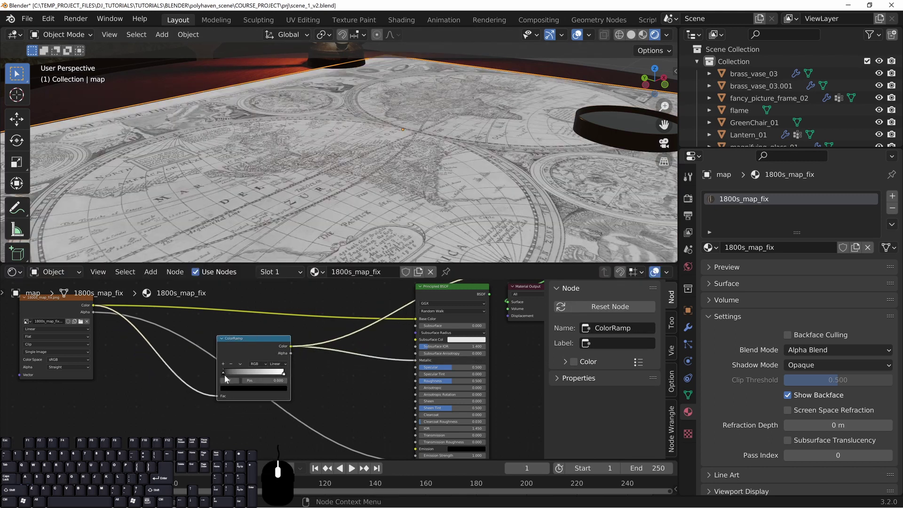
pyautogui.moveTo(283, 373); pyautogui.dragTo(236, 373)
pyautogui.moveTo(335, 356); pyautogui.dragTo(298, 360, button='middle')
pyautogui.keyDown('ctrl'); pyautogui.keyDown('shift'); pyautogui.click(431, 293); pyautogui.keyUp('shift'); pyautogui.keyUp('ctrl')
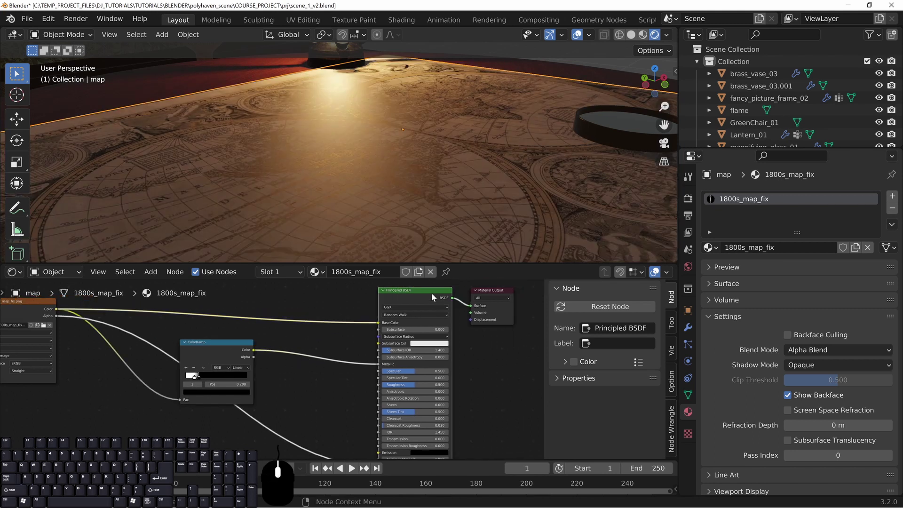
pyautogui.moveTo(413, 190); pyautogui.dragTo(370, 155, button='middle')
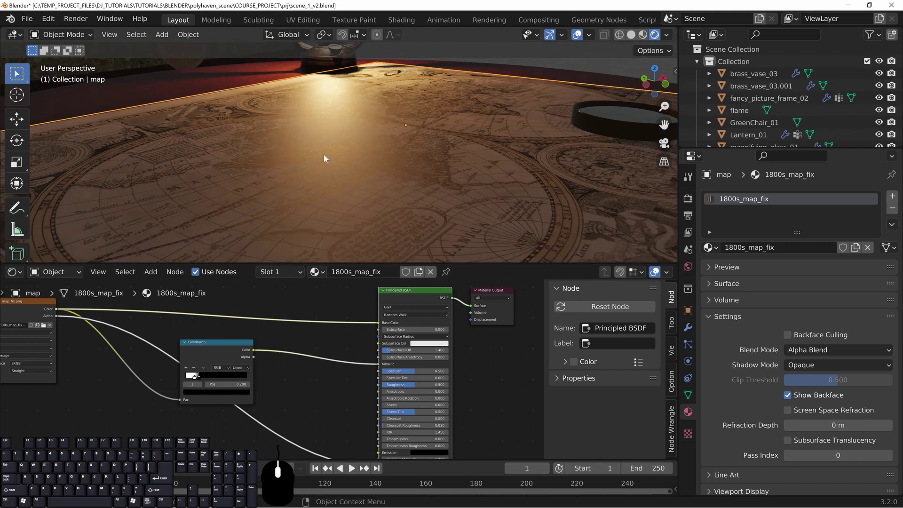
# Add a second ColorRamp below the first, feed it from the map texture's Color and connect its Color output to Roughness.
pyautogui.moveTo(200, 342); pyautogui.dragTo(239, 330)
pyautogui.moveTo(341, 388); pyautogui.dragTo(420, 357, button='middle')
pyautogui.scroll(-2, 420, 357)
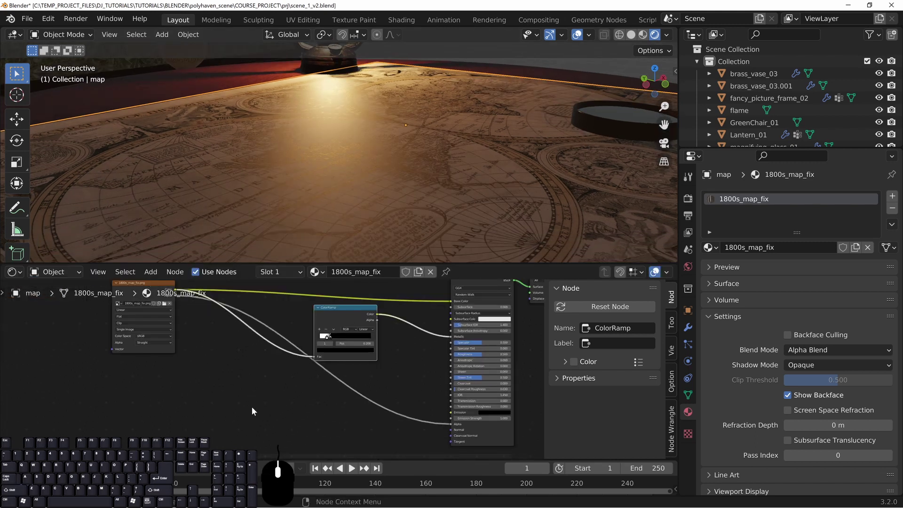
pyautogui.hotkey('shift', 'a')
pyautogui.moveTo(250, 408)
pyautogui.click(327, 251)
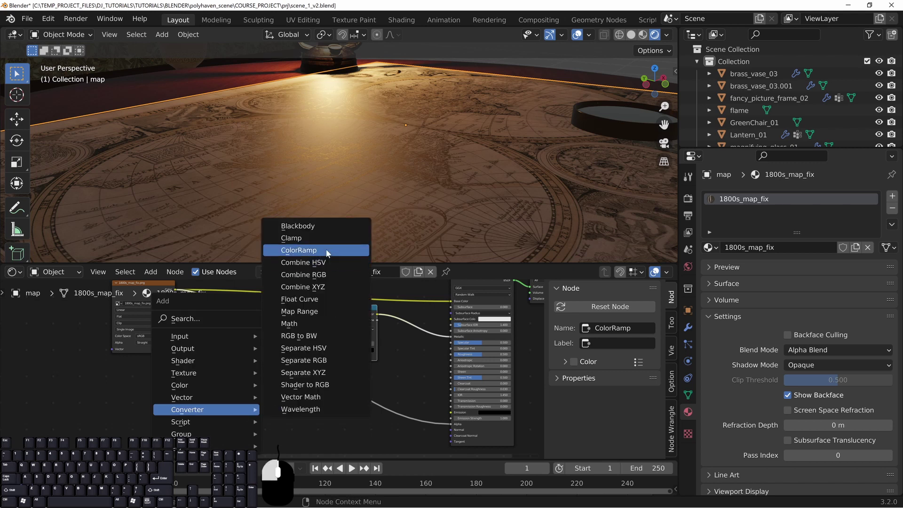
pyautogui.click(272, 381)
pyautogui.moveTo(177, 291); pyautogui.dragTo(274, 434)
pyautogui.scroll(4, 361, 374)
pyautogui.moveTo(376, 413); pyautogui.dragTo(347, 376, button='middle')
pyautogui.moveTo(309, 358); pyautogui.dragTo(467, 306)
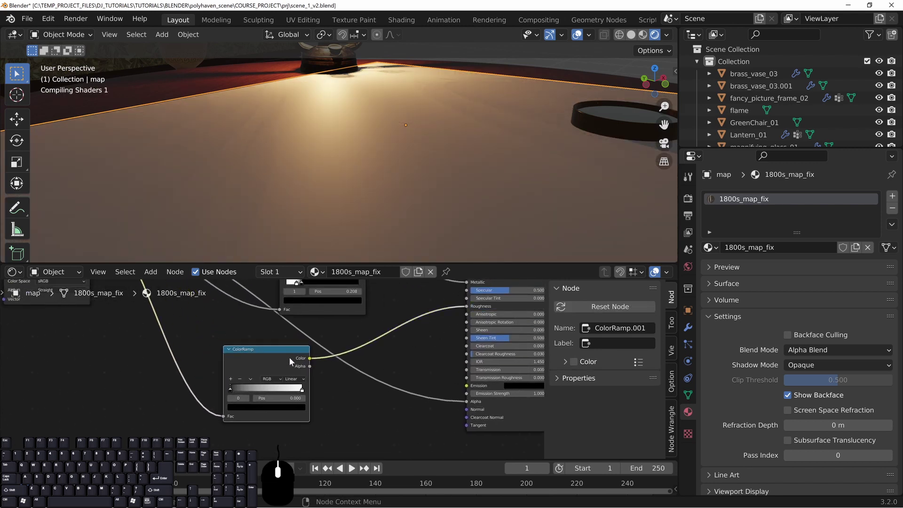
# Preview the roughness ColorRamp, tighten it with the black stop at 0.210 and the white stop just beyond, and reconnect the Principled BSDF to the output.
pyautogui.keyDown('ctrl'); pyautogui.keyDown('shift'); pyautogui.click(277, 352); pyautogui.keyUp('shift'); pyautogui.keyUp('ctrl')
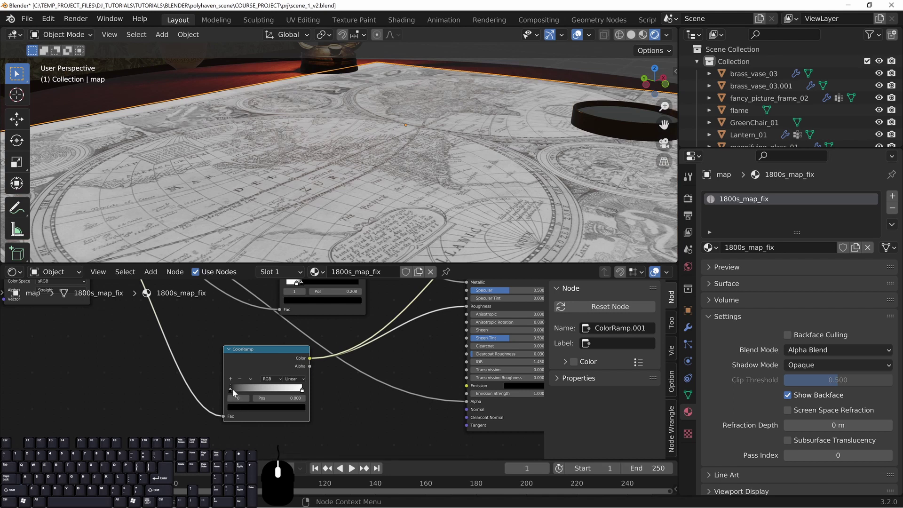
pyautogui.moveTo(231, 388); pyautogui.dragTo(235, 388)
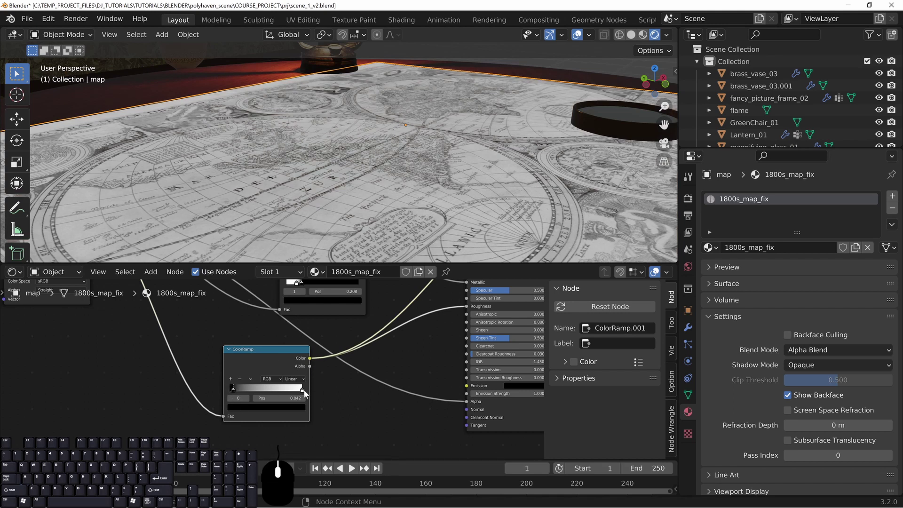
pyautogui.moveTo(303, 390); pyautogui.dragTo(245, 390)
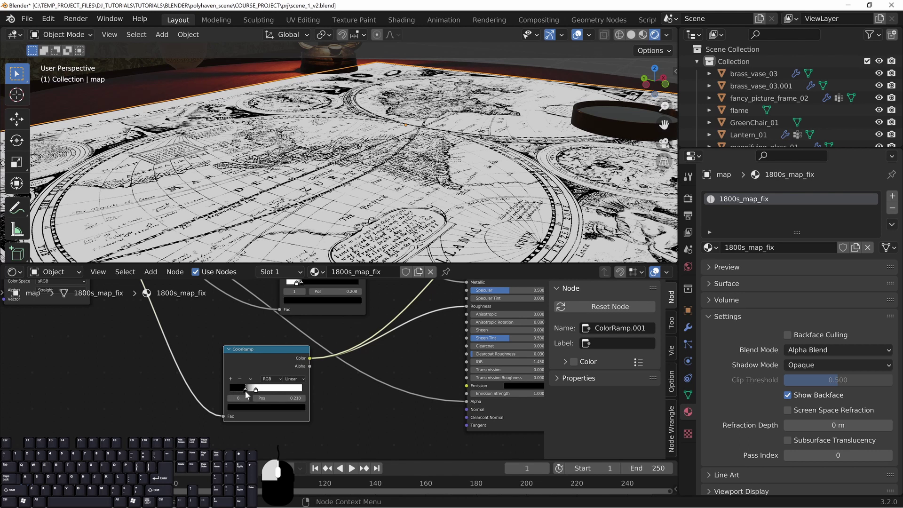
pyautogui.moveTo(439, 342); pyautogui.dragTo(294, 440, button='middle')
pyautogui.keyDown('ctrl'); pyautogui.keyDown('shift'); pyautogui.click(391, 310); pyautogui.keyUp('shift'); pyautogui.keyUp('ctrl')
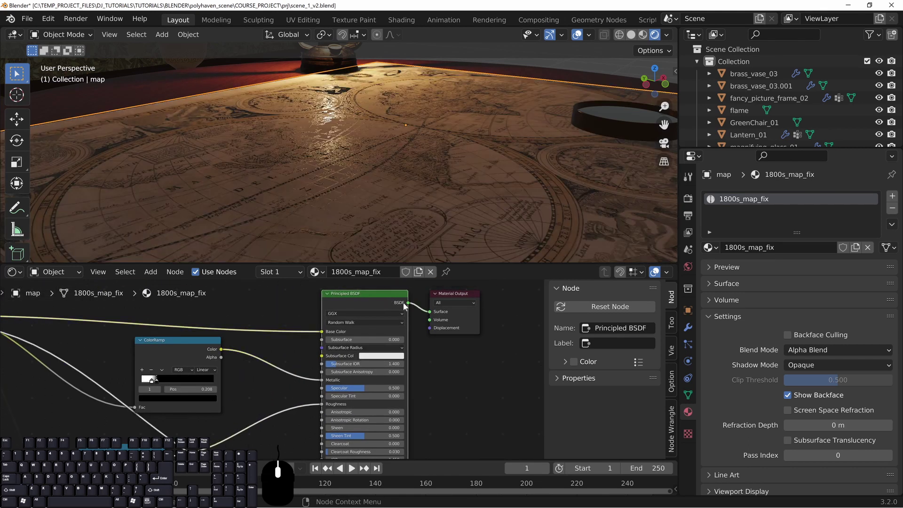
# Lighten the black stop of the roughness ColorRamp to a dark grey to soften the map's glossiest areas.
pyautogui.moveTo(418, 201); pyautogui.dragTo(413, 192, button='middle')
pyautogui.moveTo(347, 139); pyautogui.dragTo(351, 141, button='middle')
pyautogui.moveTo(250, 399); pyautogui.dragTo(325, 346, button='middle')
pyautogui.click(197, 451)
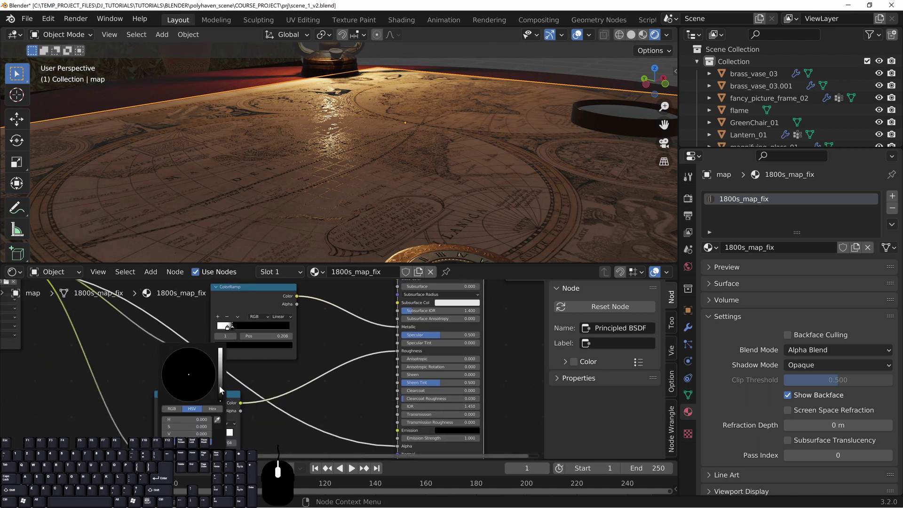
pyautogui.moveTo(225, 382); pyautogui.dragTo(221, 372)
# Enlarge the 3D viewport and examine the lantern-lit map and table from a wider angle.
pyautogui.moveTo(346, 259); pyautogui.dragTo(391, 174, button='middle')
pyautogui.moveTo(306, 183); pyautogui.dragTo(372, 178, button='middle')
pyautogui.scroll(4, 374, 149)
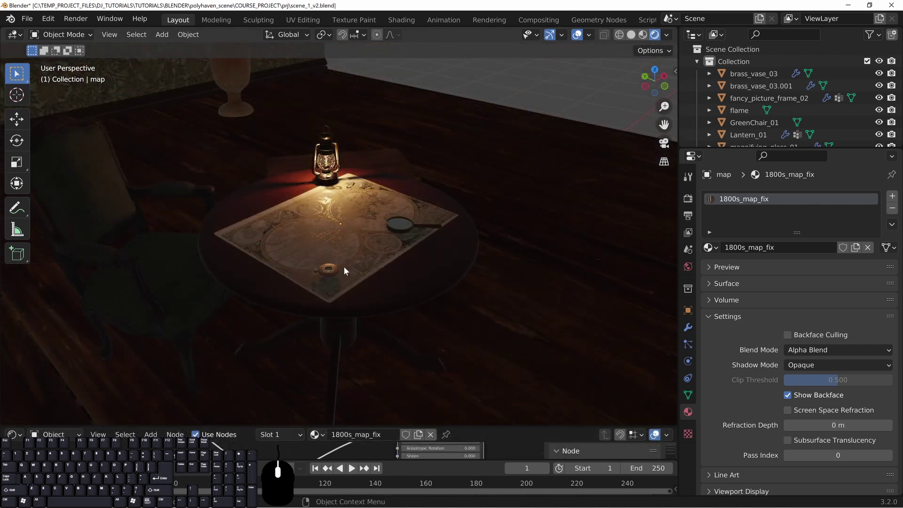
pyautogui.moveTo(344, 270); pyautogui.dragTo(350, 266, button='middle')
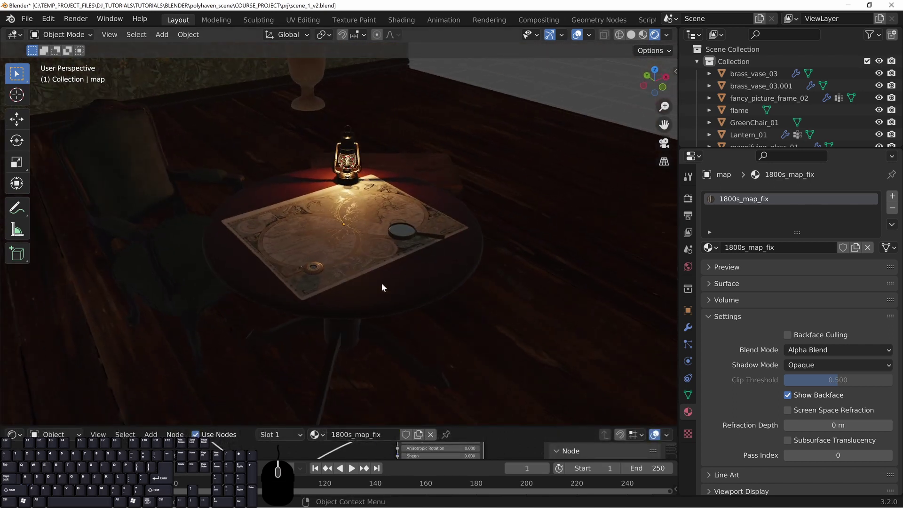